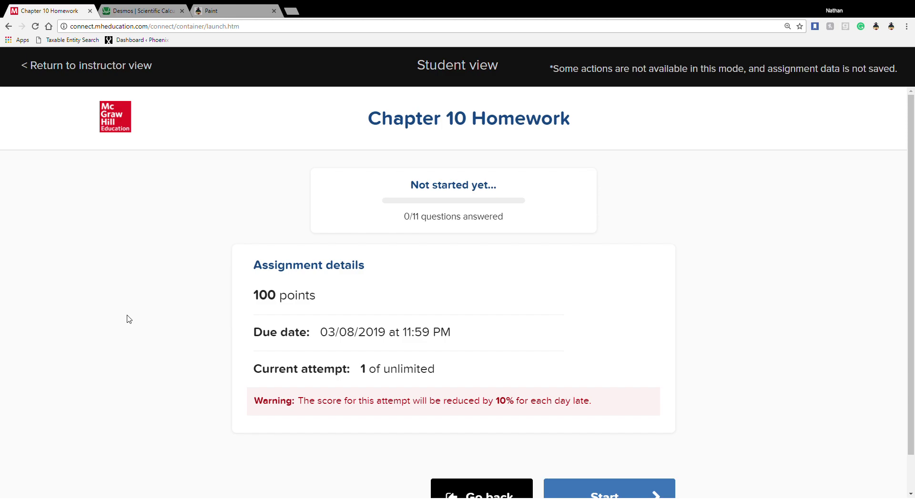
Step: Start the Chapter 10 Homework and advance to question 5 on Enviro Company's $310,000 bonds
left_click(578, 488)
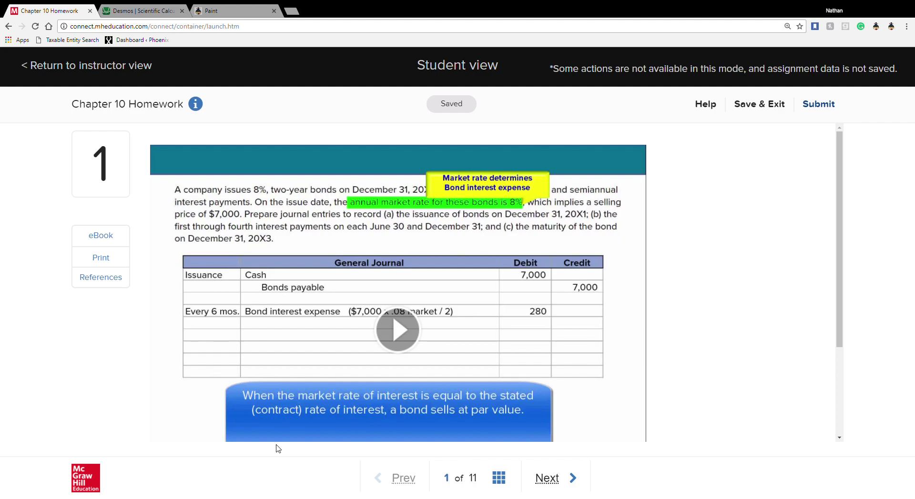
left_click(558, 485)
left_click(558, 485)
left_click(558, 484)
left_click(558, 484)
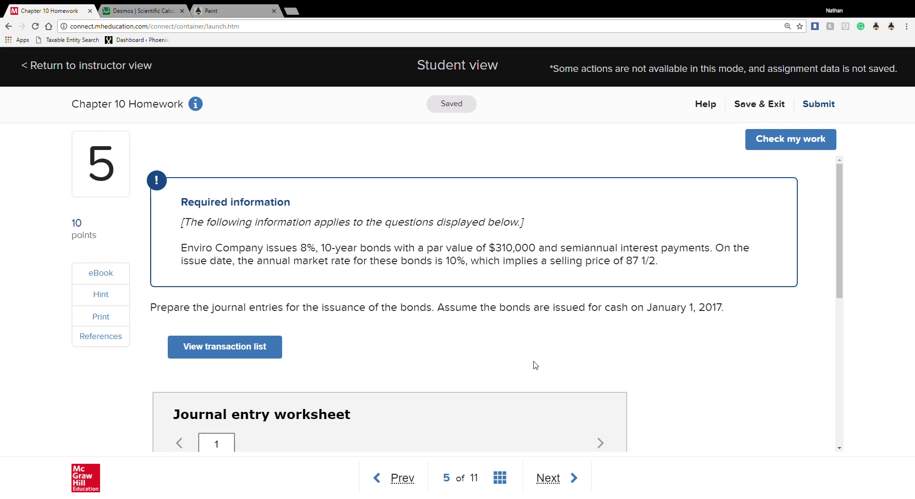
Step: Choose Cash as the first account of the January 1, 2017 bond issuance entry
scroll(536, 365, "down", 5)
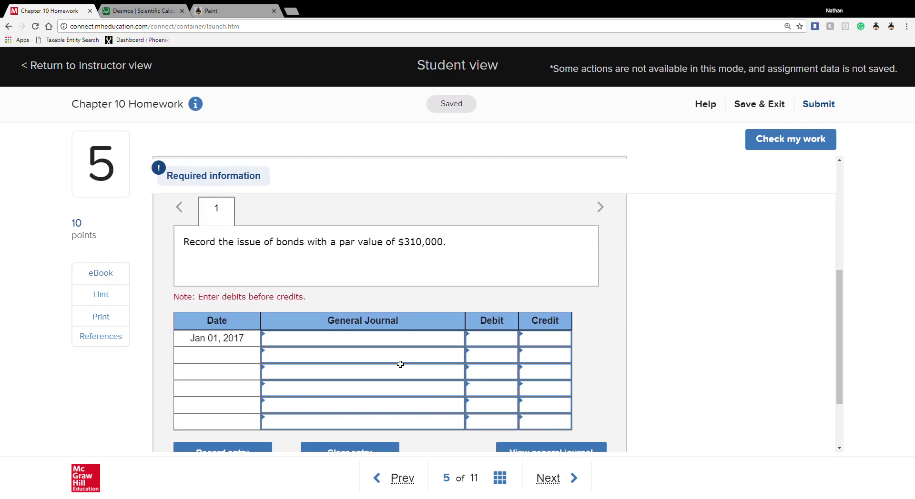
scroll(401, 364, "up", 1)
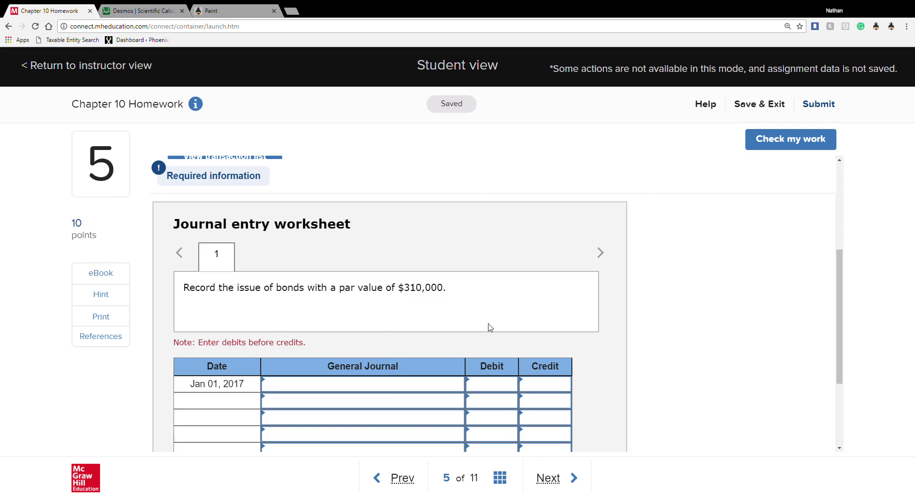
scroll(474, 309, "up", 2)
scroll(474, 310, "up", 3)
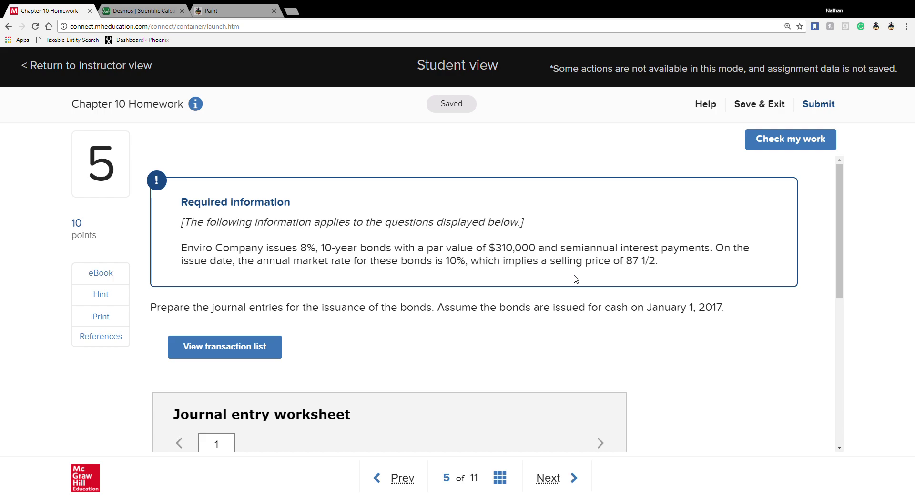
scroll(437, 379, "down", 5)
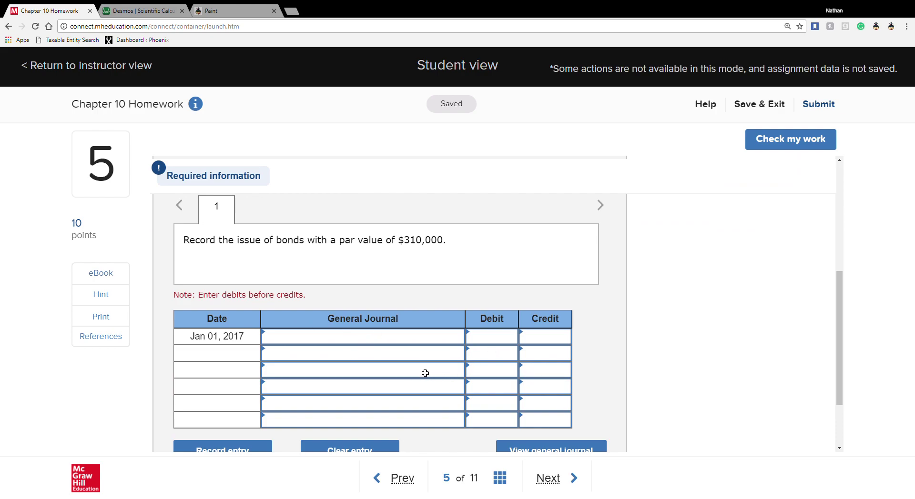
left_click(455, 339)
left_click(459, 338)
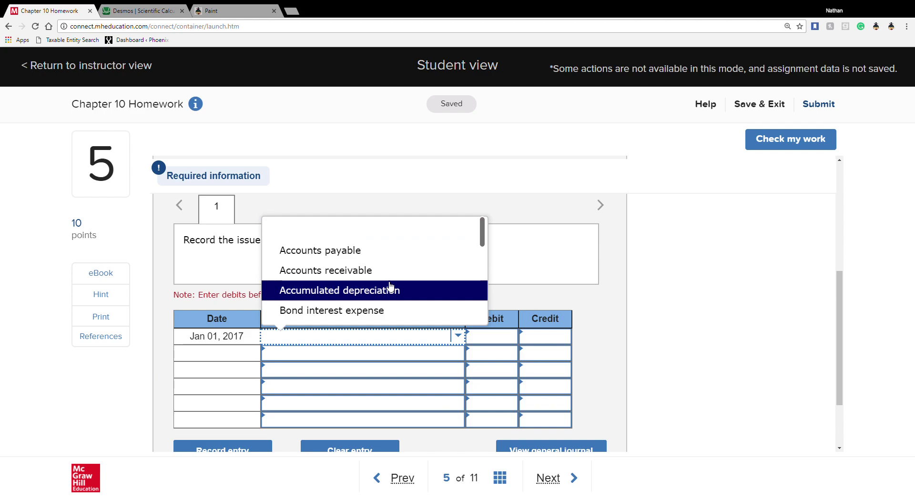
type("cash")
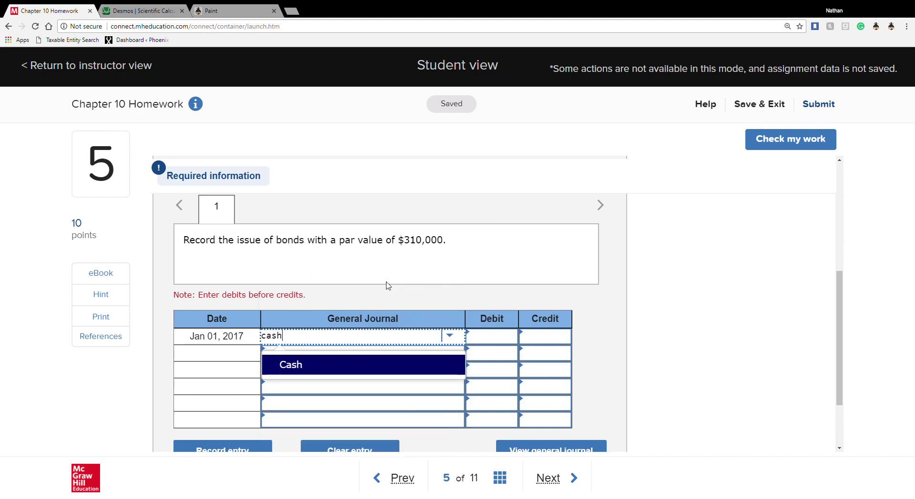
left_click(359, 377)
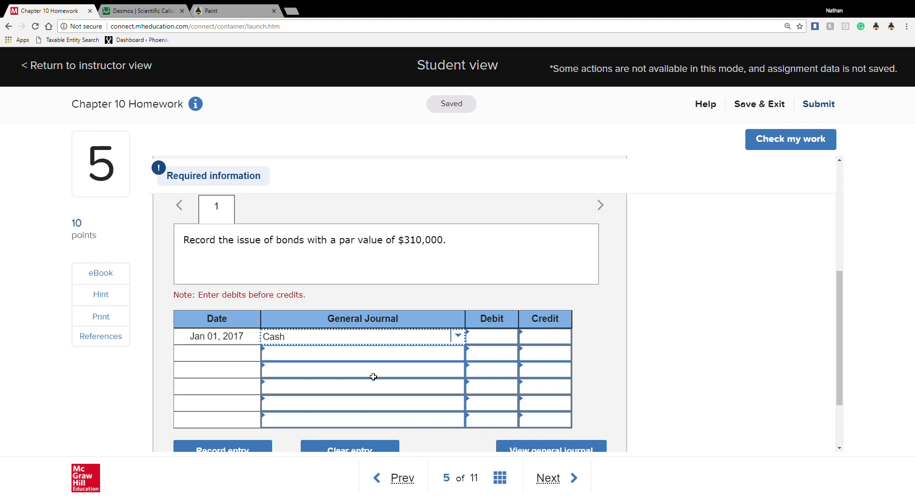
scroll(456, 337, "up", 5)
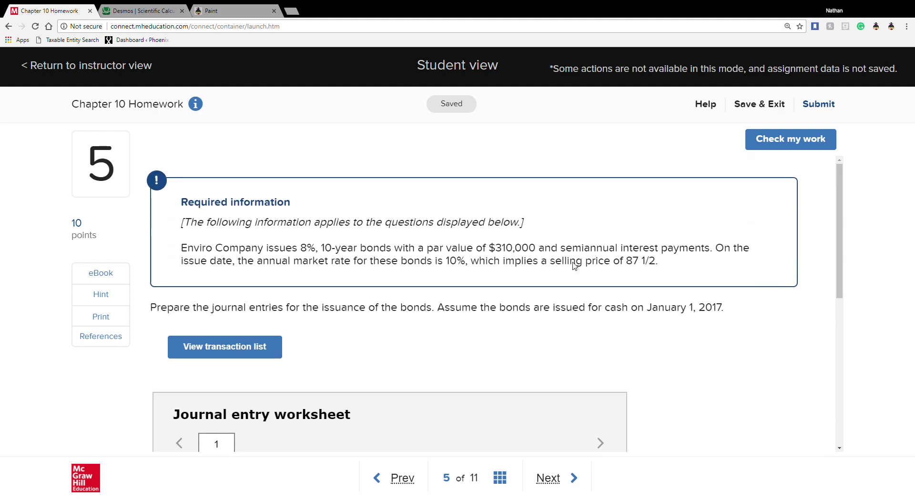
left_click(138, 11)
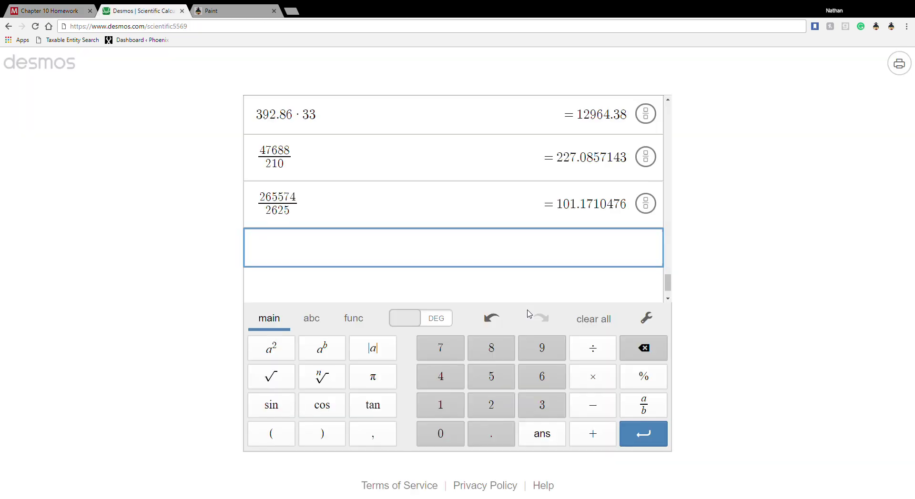
Step: Clear the calculator history and compute the issue price 310000 × .875 = 271250
left_click(578, 320)
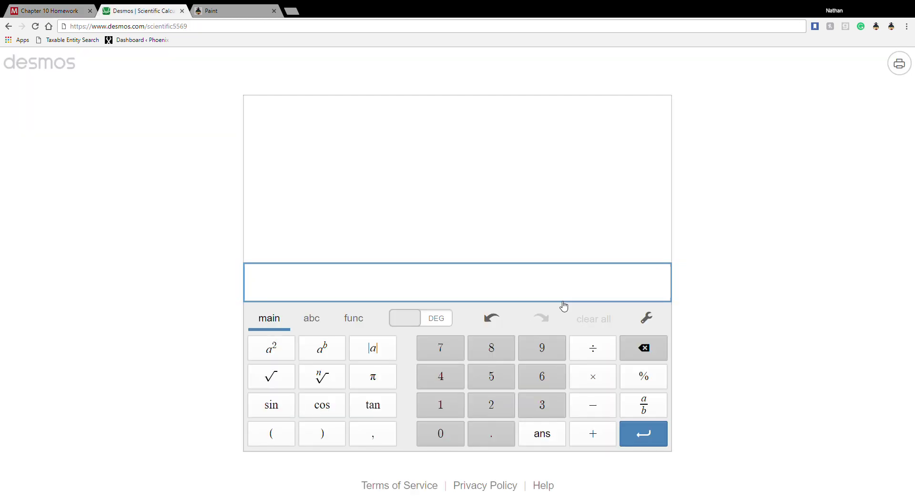
type("310")
type("000")
type("*")
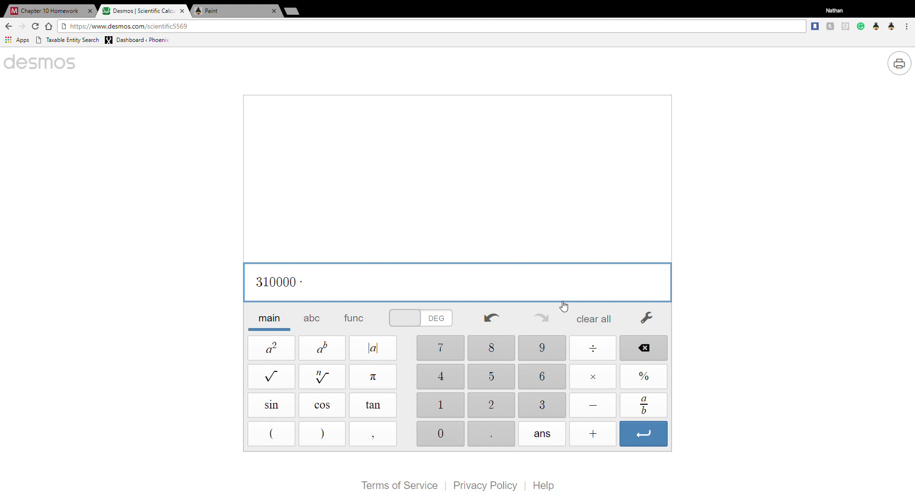
left_click(57, 7)
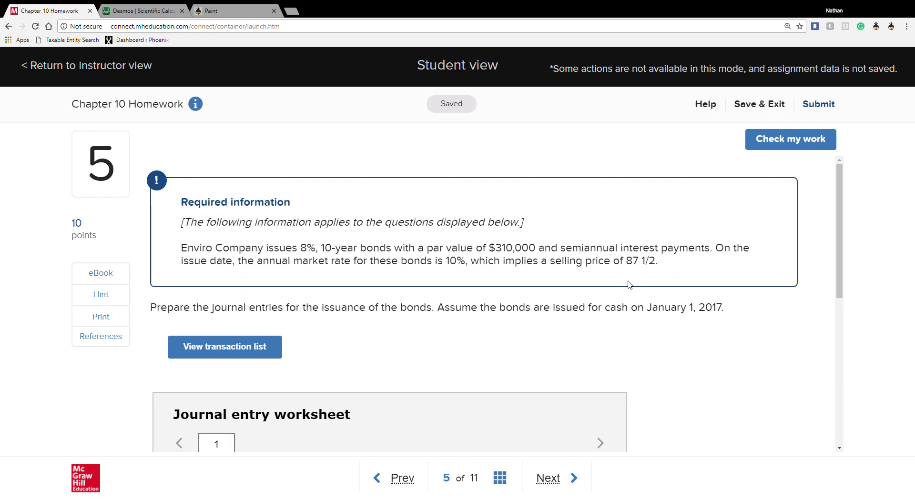
left_click(146, 10)
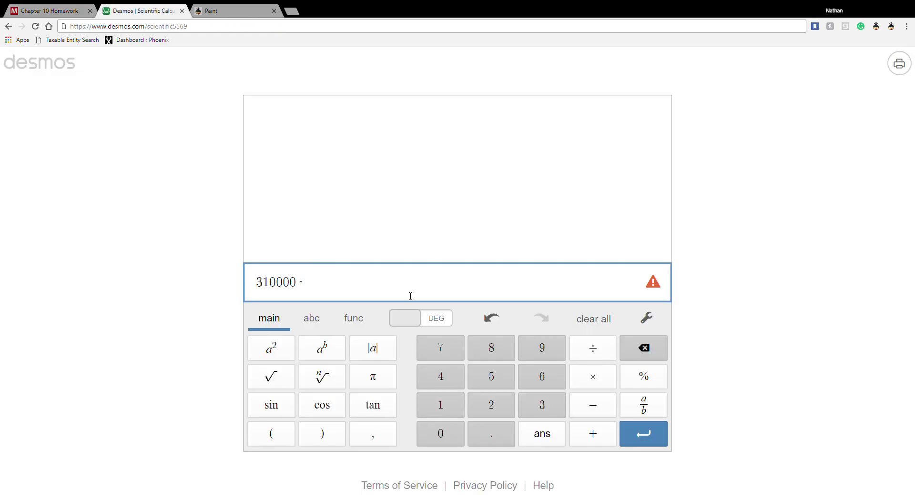
type(".875")
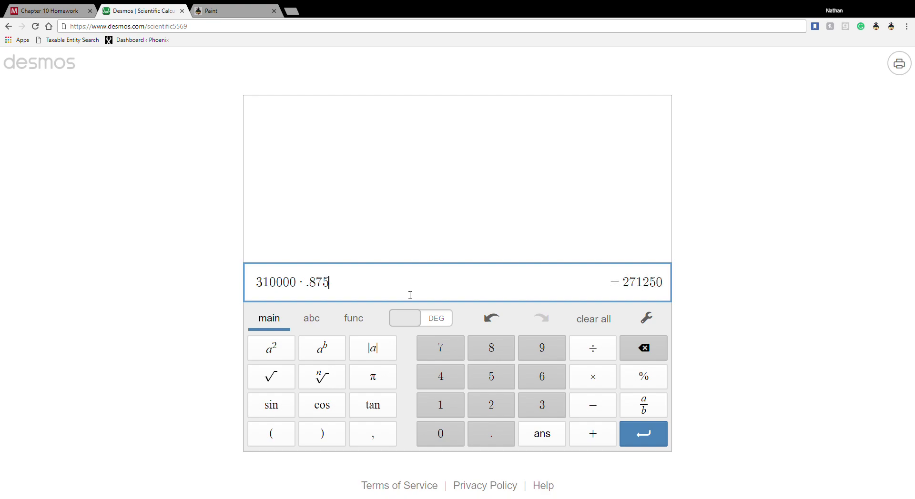
key("Return")
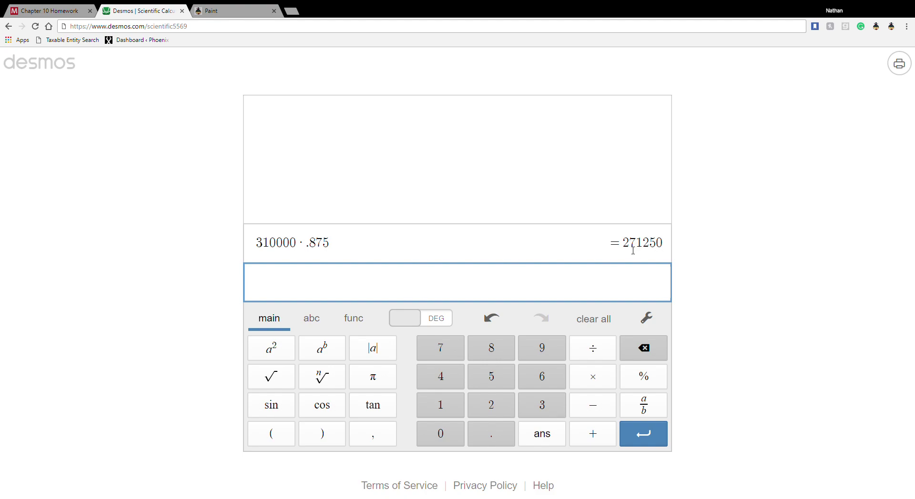
Step: Debit Cash 271,250 on the first journal line
left_click(58, 11)
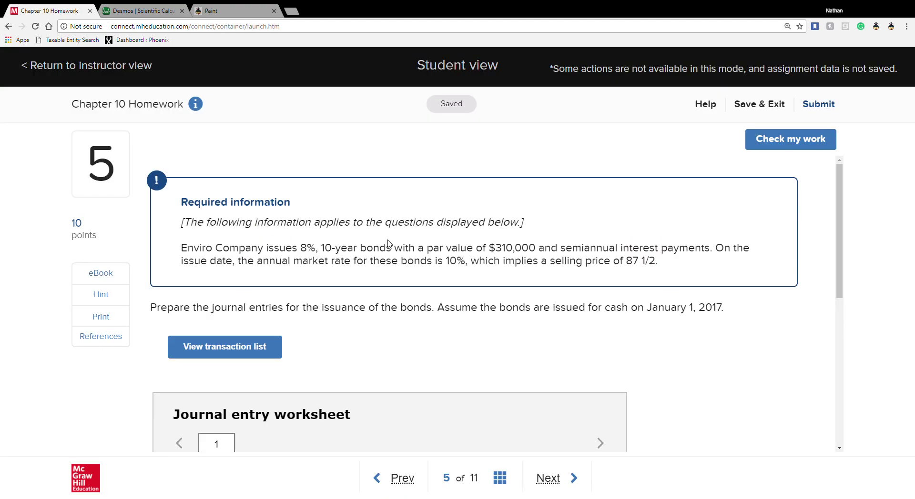
scroll(422, 371, "down", 5)
left_click(489, 390)
type("271250")
left_click(481, 404)
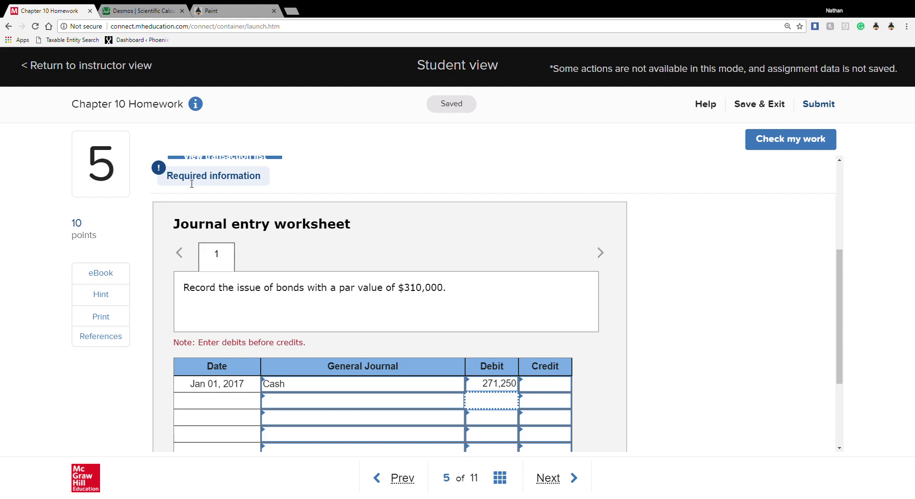
Step: Add Discount on bonds payable as the entry's second account
left_click(146, 11)
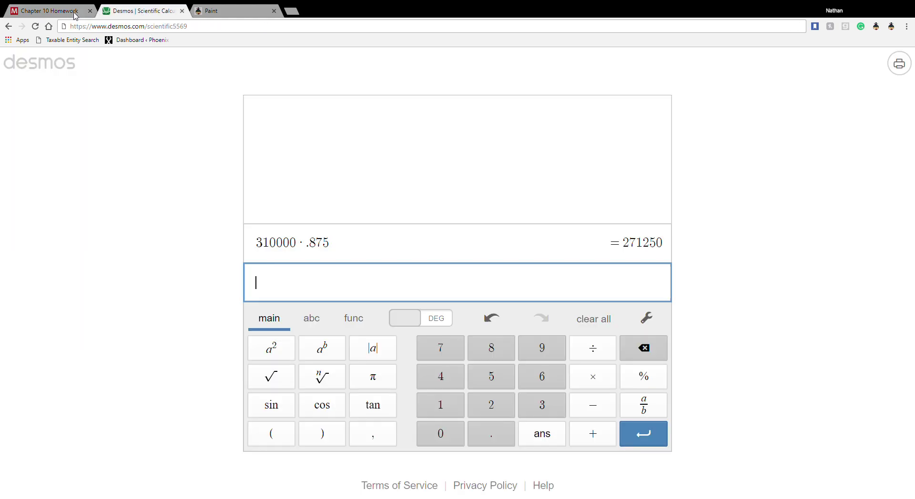
left_click(34, 10)
left_click(320, 405)
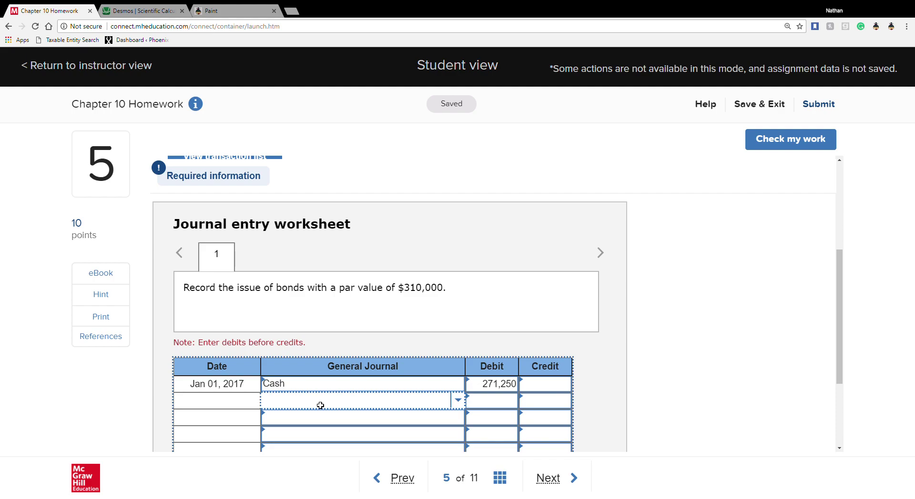
left_click(320, 406)
type("dis")
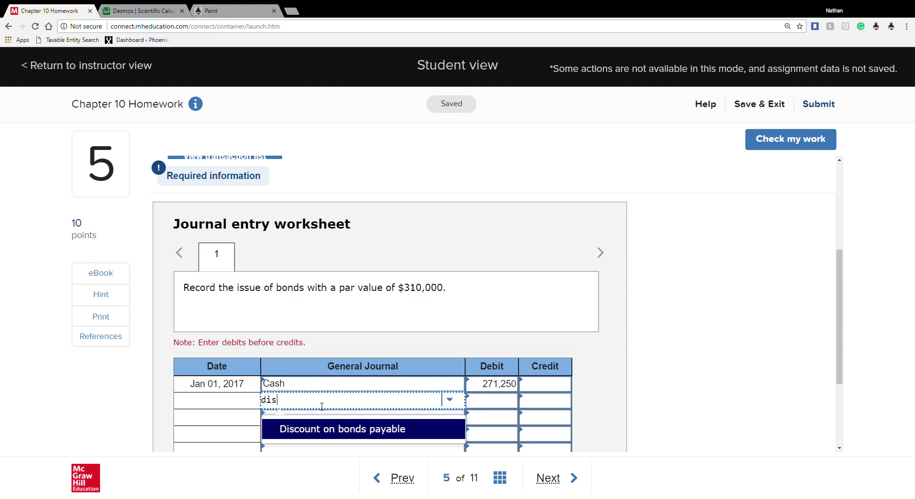
left_click(378, 436)
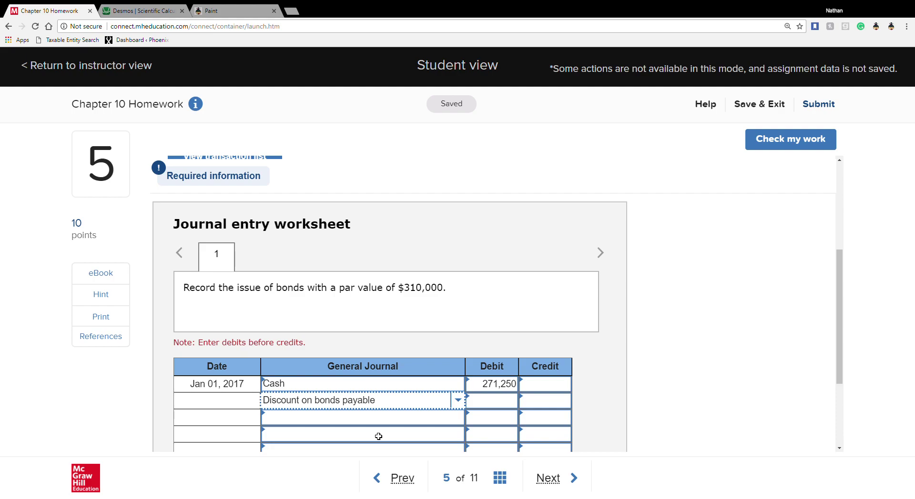
Step: Put Bonds payable on the third line with a 310,000 credit
left_click(375, 424)
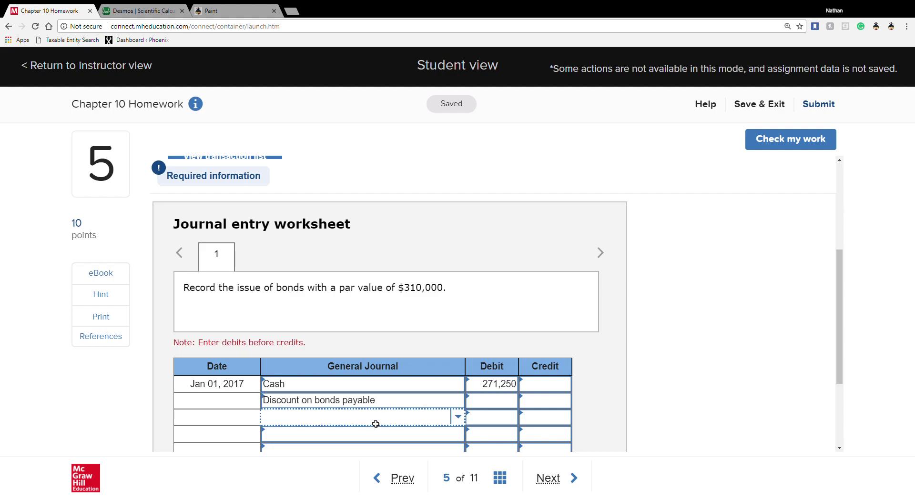
type("bond")
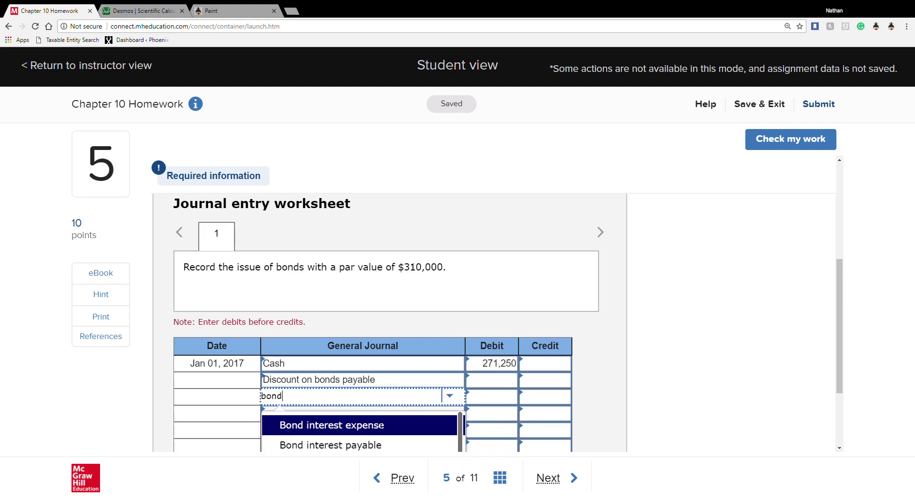
scroll(376, 430, "down", 1)
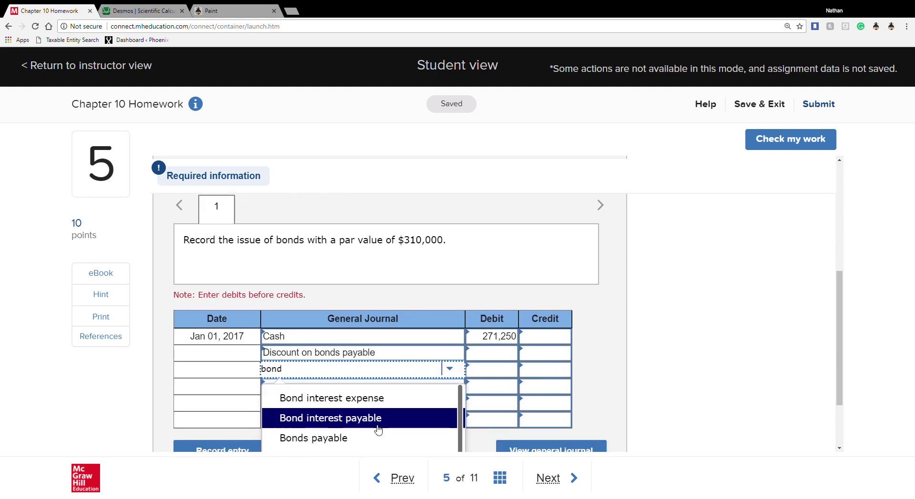
left_click(374, 437)
scroll(355, 388, "up", 1)
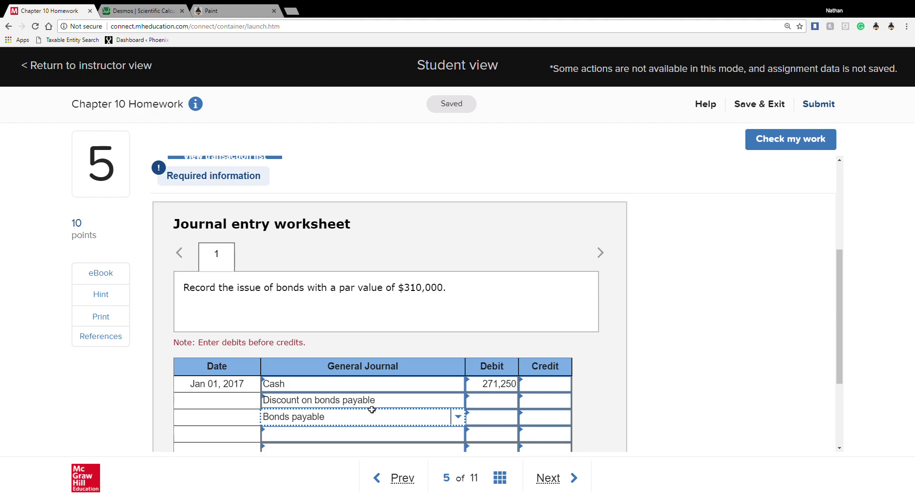
left_click(558, 412)
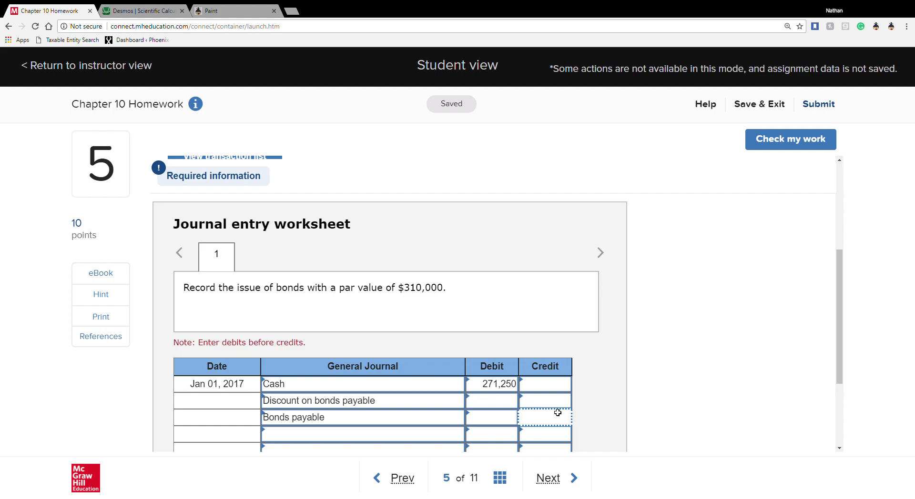
type("310000")
left_click(593, 405)
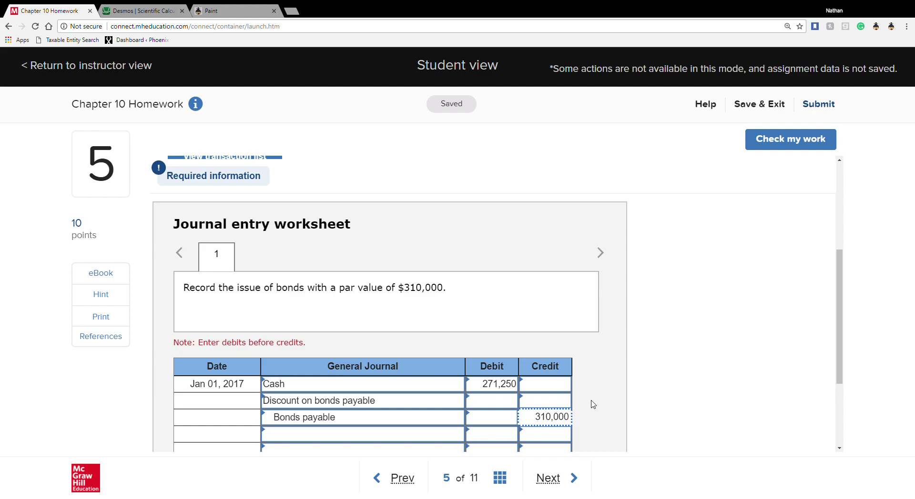
scroll(593, 404, "up", 4)
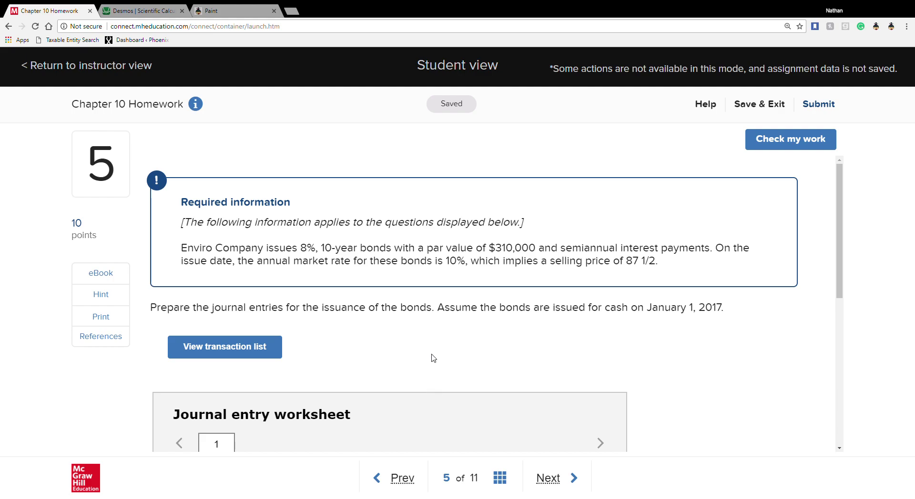
scroll(422, 333, "down", 5)
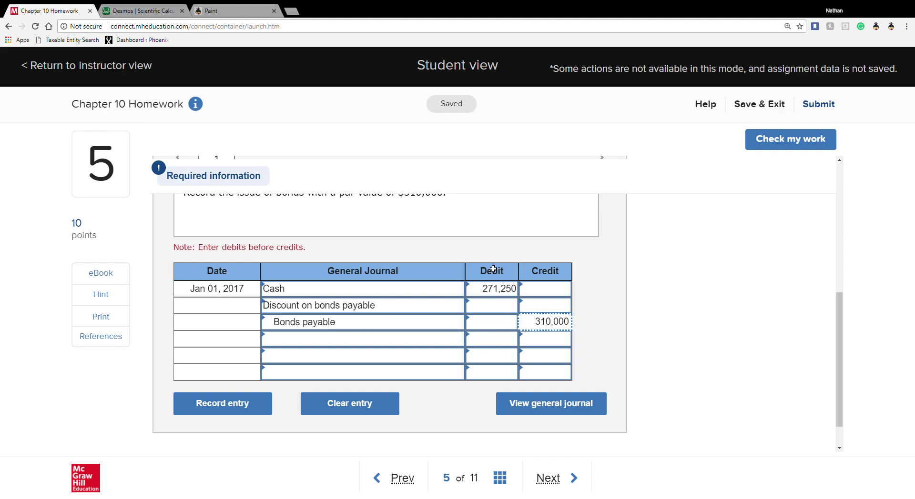
Step: Compute the bond discount 310000 − 271250 = 38750 in Desmos
left_click(155, 16)
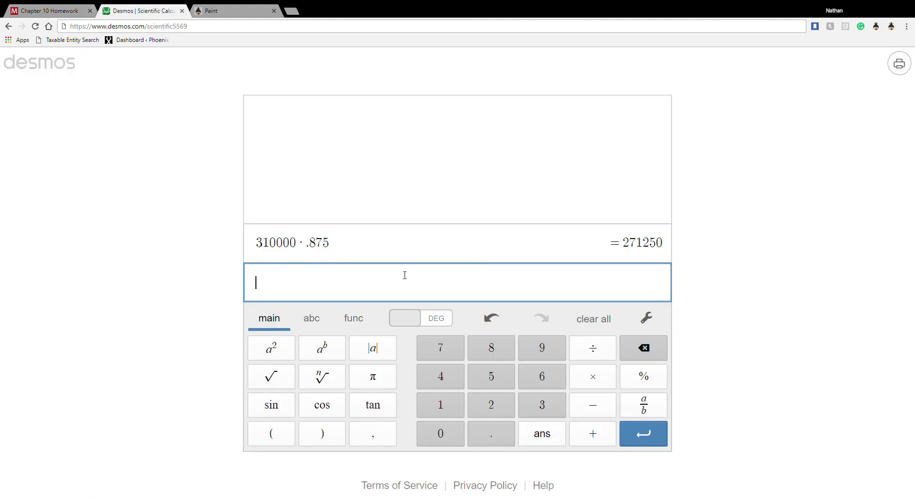
type("310000")
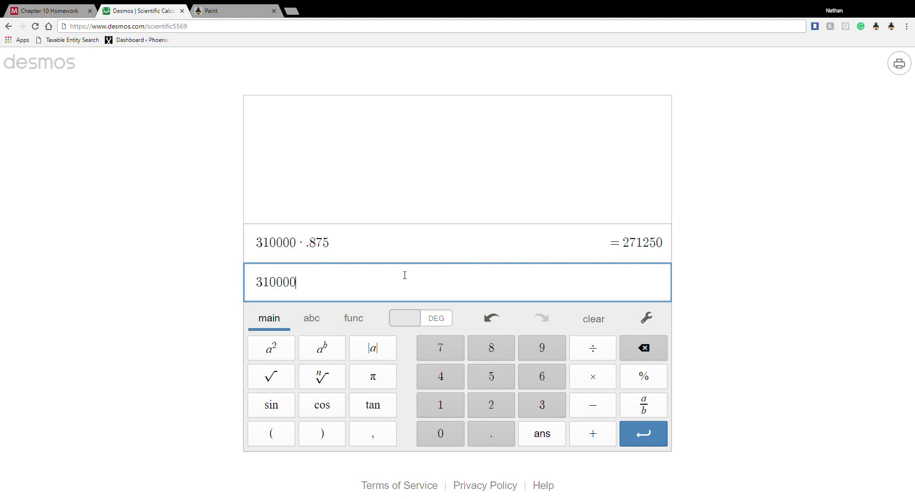
type("-271250")
key("Return")
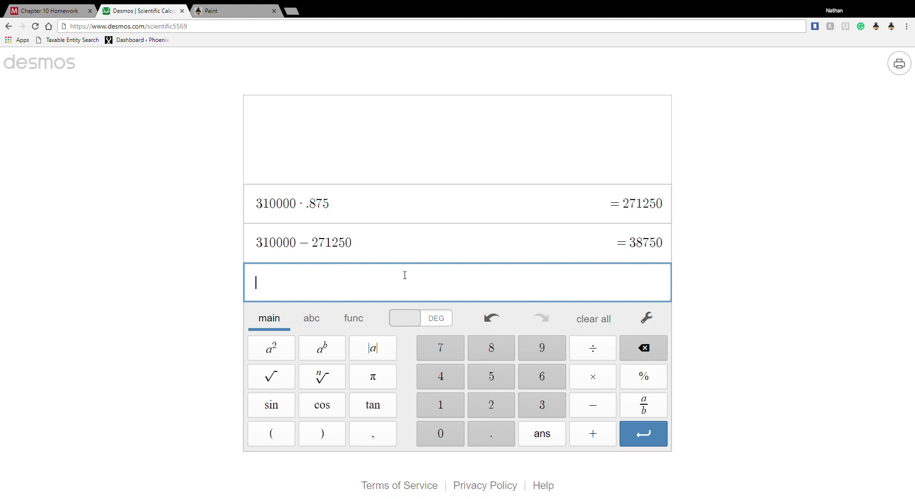
left_click(46, 11)
left_click(495, 307)
Step: Debit Discount on bonds payable 38,750, check question 5, and move to question 6
type("38750")
left_click(586, 332)
scroll(589, 349, "up", 1)
scroll(589, 348, "up", 6)
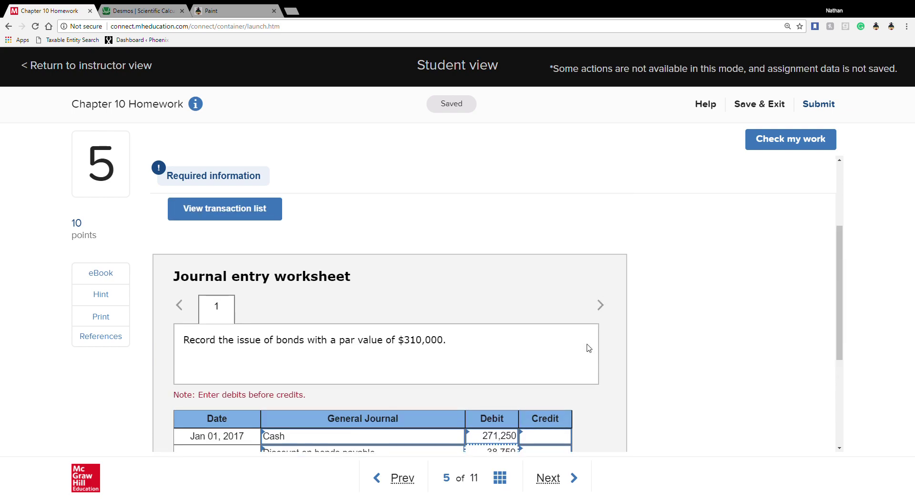
scroll(586, 346, "down", 5)
scroll(586, 345, "down", 2)
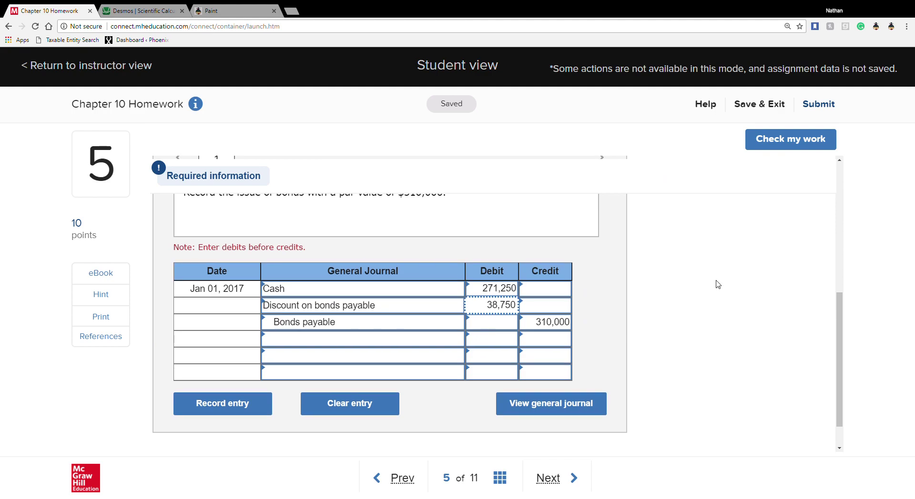
left_click(768, 139)
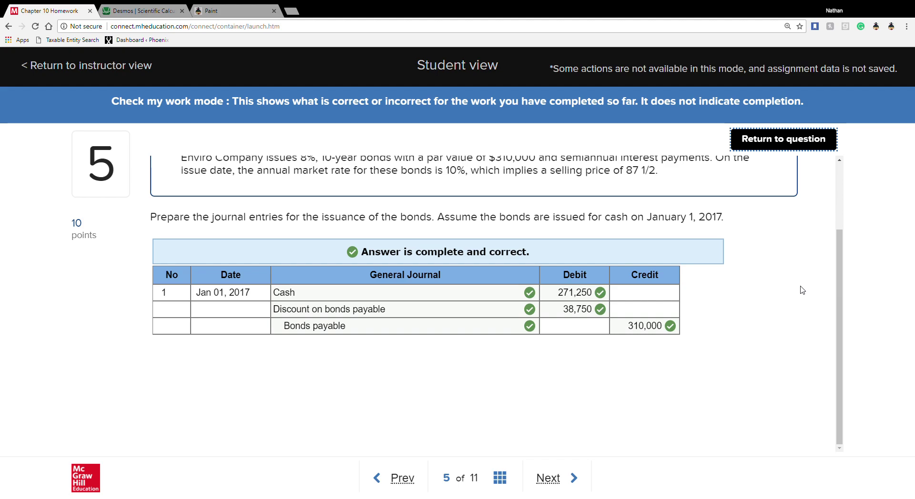
left_click(547, 479)
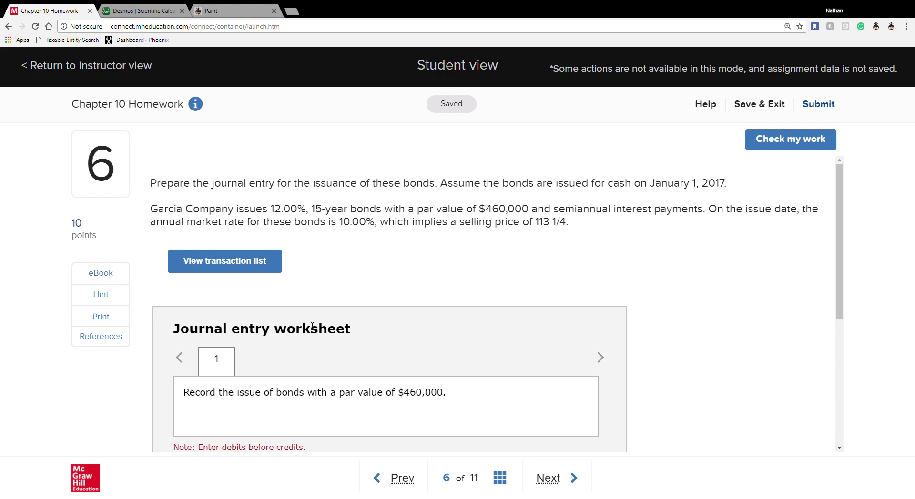
Step: Highlight the 113 1/4 selling price in Garcia Company's bond problem
scroll(363, 324, "down", 5)
scroll(364, 321, "up", 4)
scroll(364, 321, "up", 1)
left_click_drag(536, 224, 566, 225)
Step: Multiply 460000 by 1.1325 in Desmos to get the 520950 issue price
left_click(135, 10)
type("460")
type("000")
type("*")
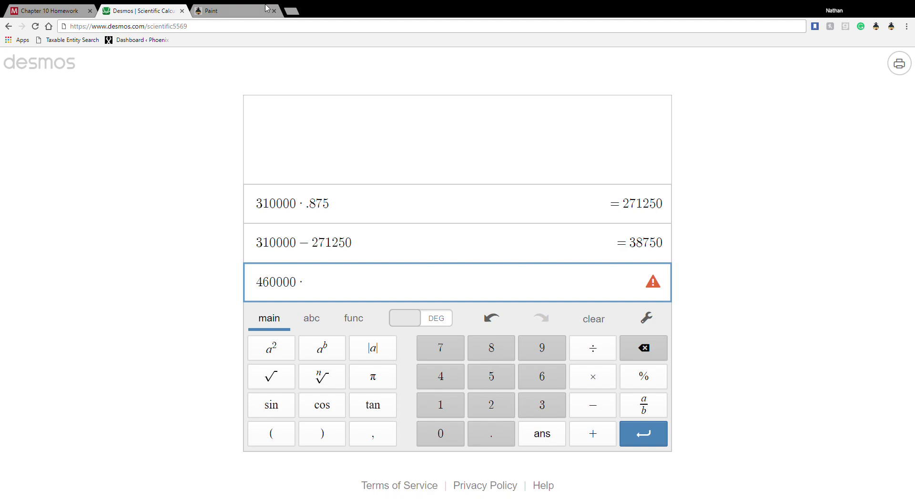
key("ctrl+shift+Tab")
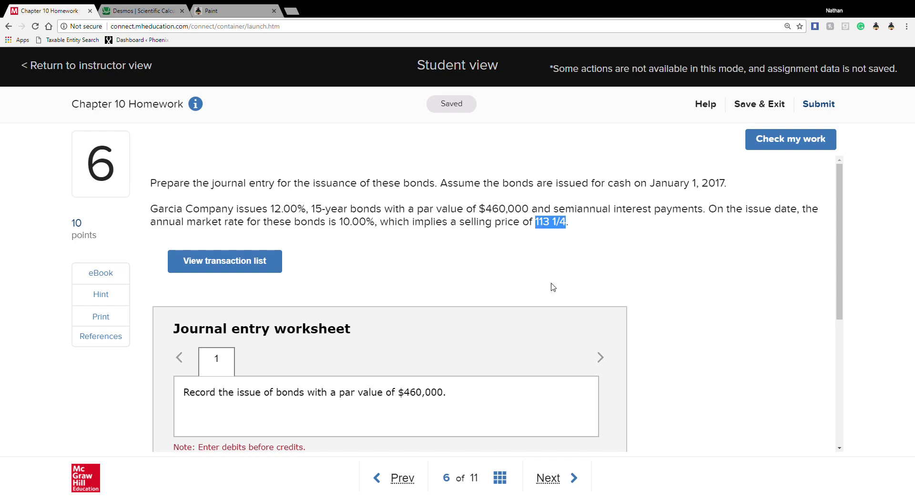
left_click(117, 11)
type("1.1325")
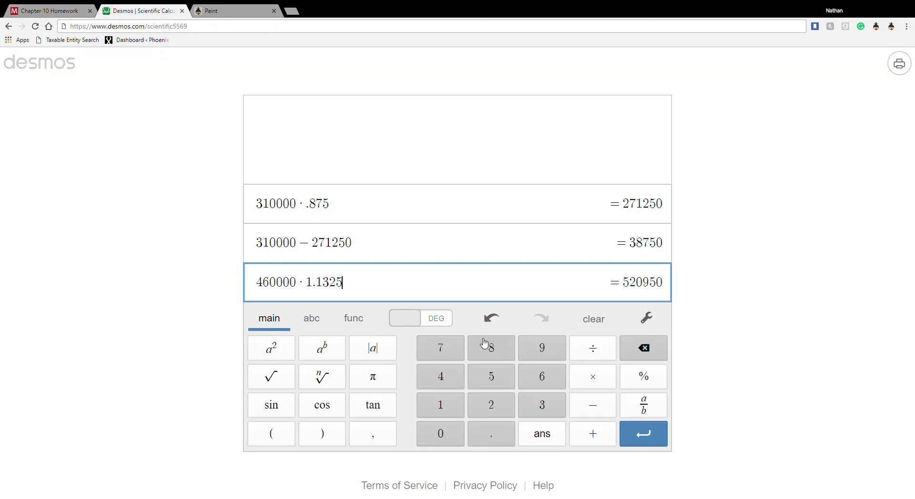
key("Return")
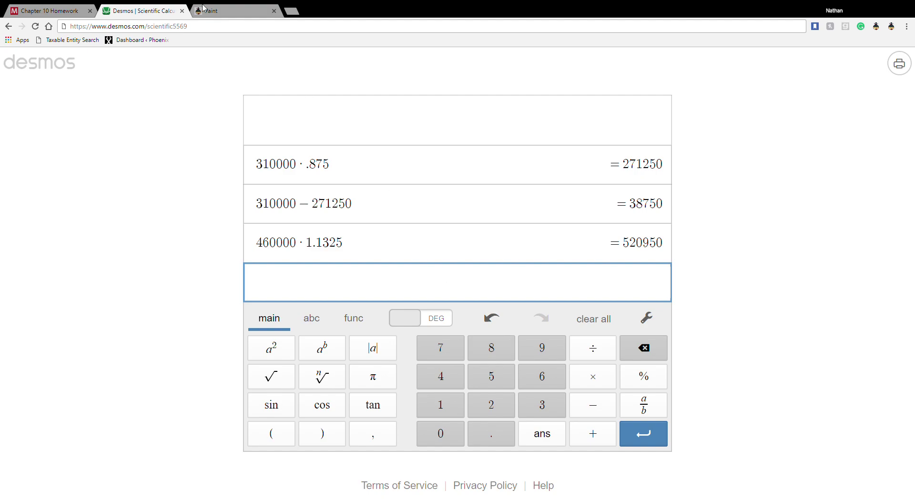
Step: Enter Cash on the first line with a 520,950 debit
left_click(40, 10)
scroll(400, 341, "down", 5)
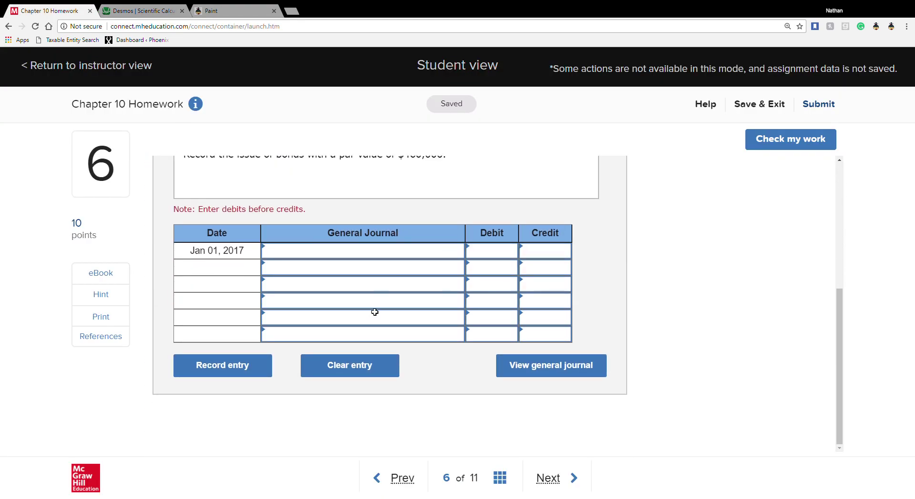
left_click(411, 255)
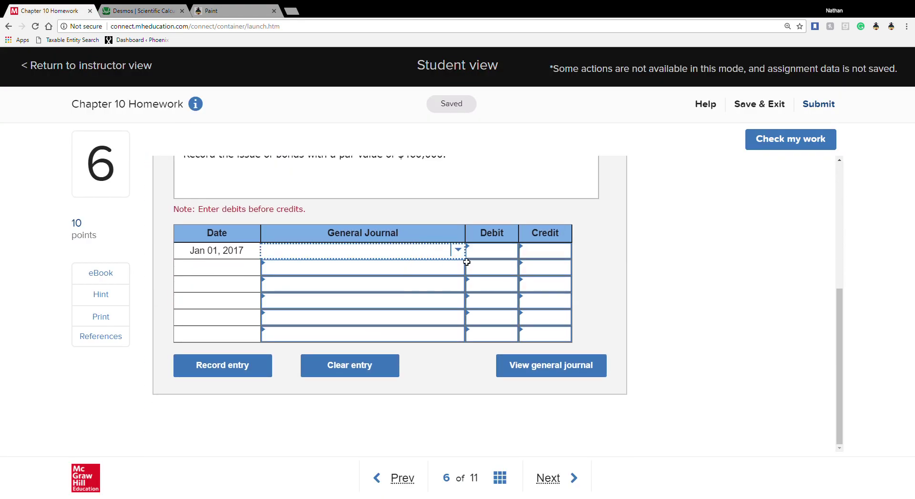
type("cash")
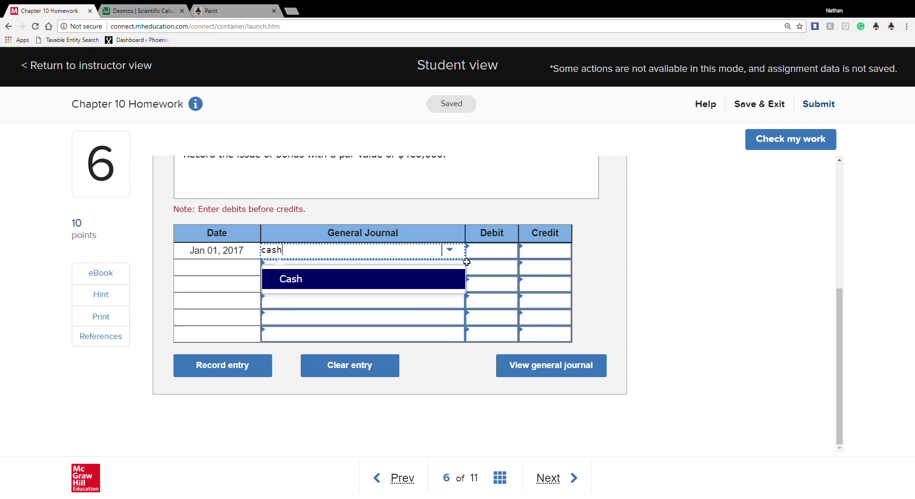
left_click(406, 285)
left_click(477, 258)
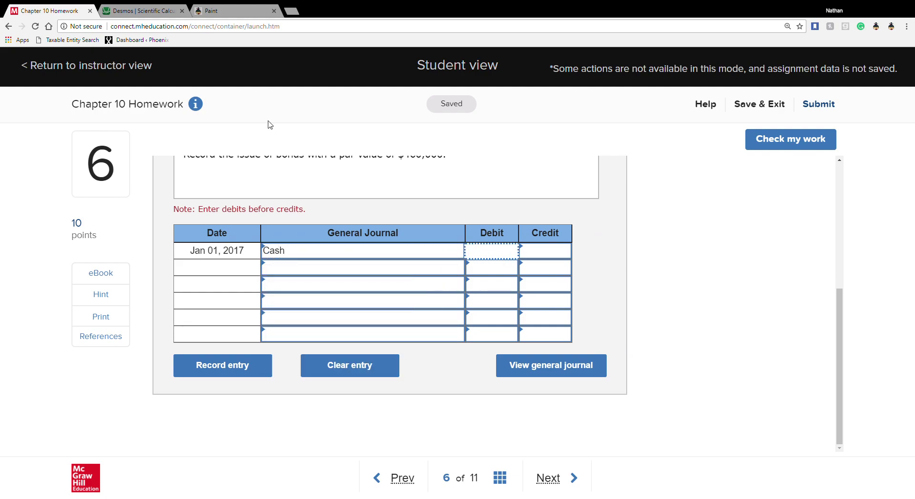
left_click(147, 12)
left_click(34, 11)
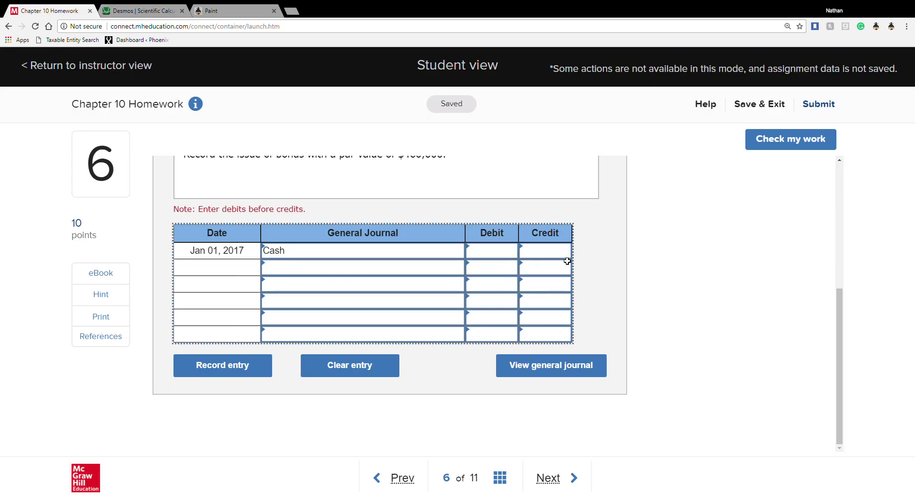
left_click(509, 260)
type("52092")
key("BackSpace")
type("50")
Step: Add Premium on bonds payable, then Bonds payable credited 460,000
left_click(380, 273)
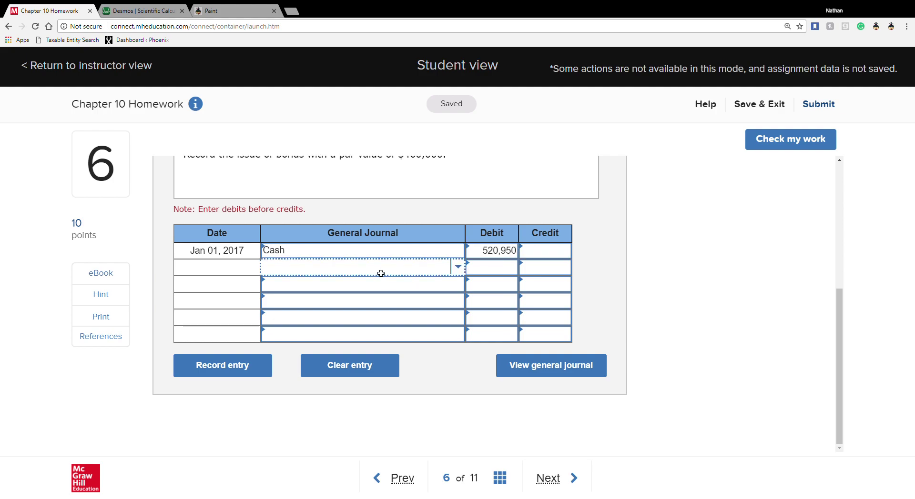
type("pre")
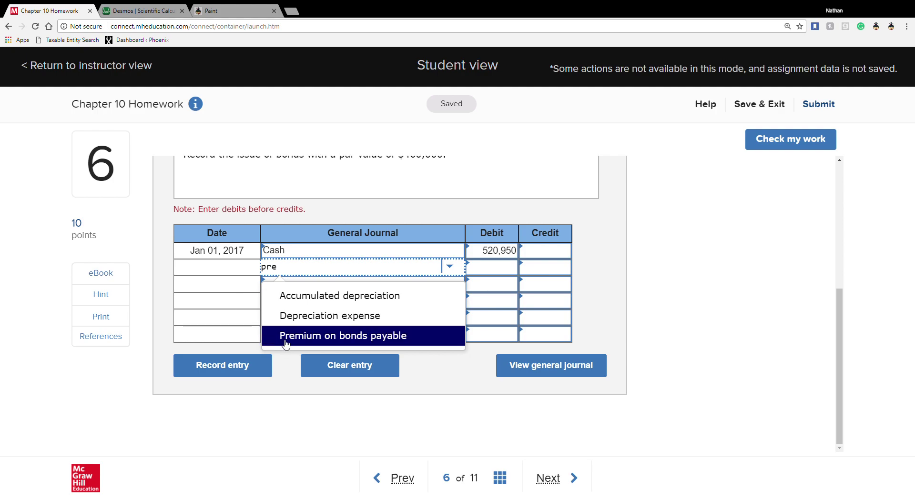
left_click(268, 336)
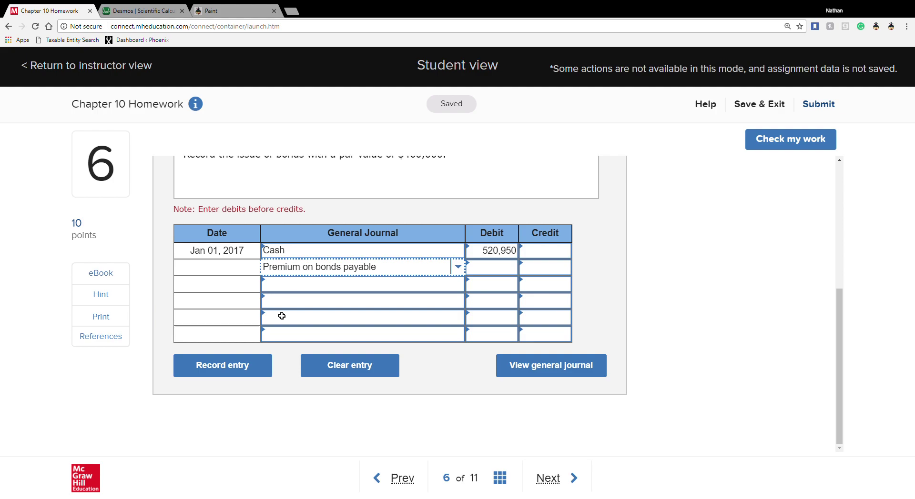
left_click(313, 283)
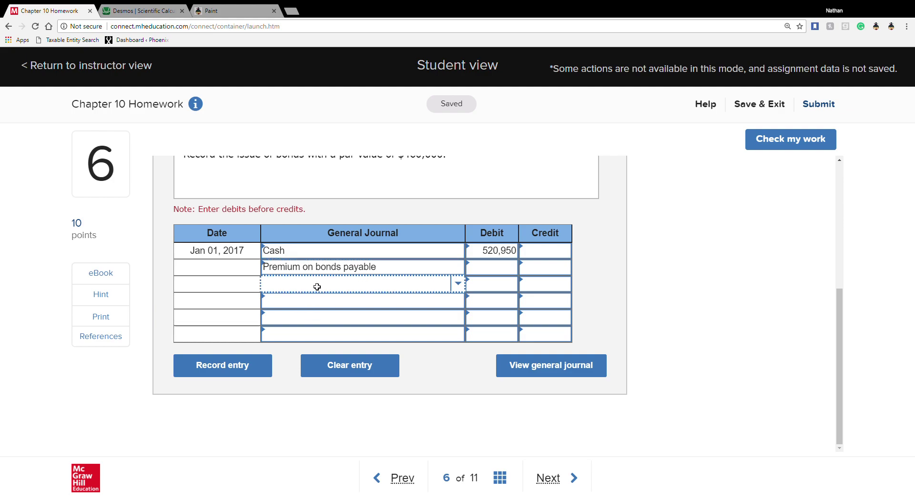
type("bond")
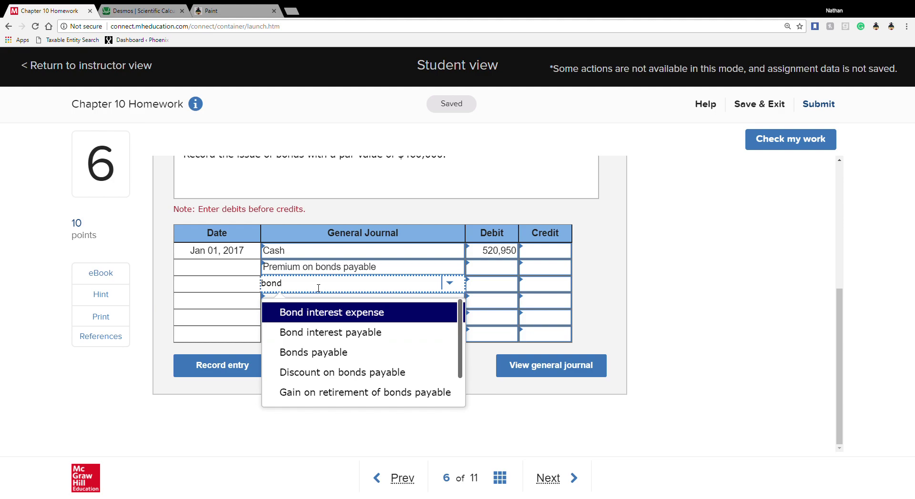
left_click(309, 352)
left_click(549, 291)
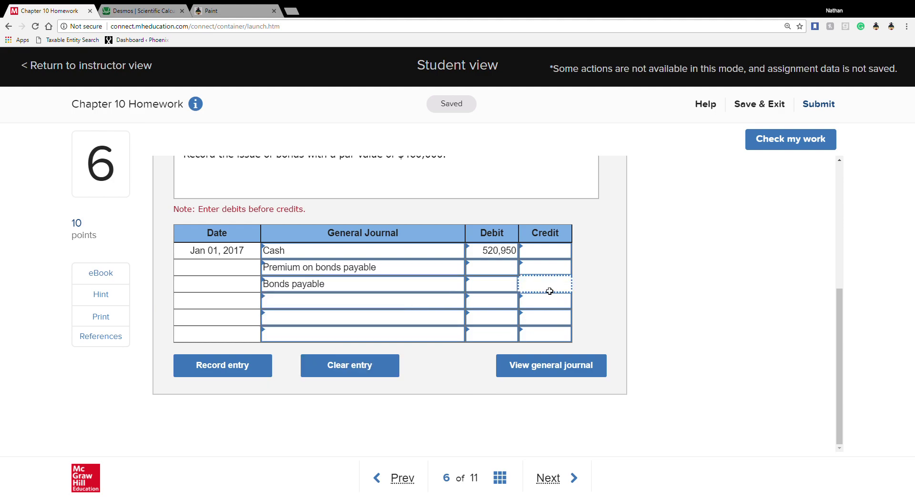
scroll(543, 288, "up", 1)
type("460000")
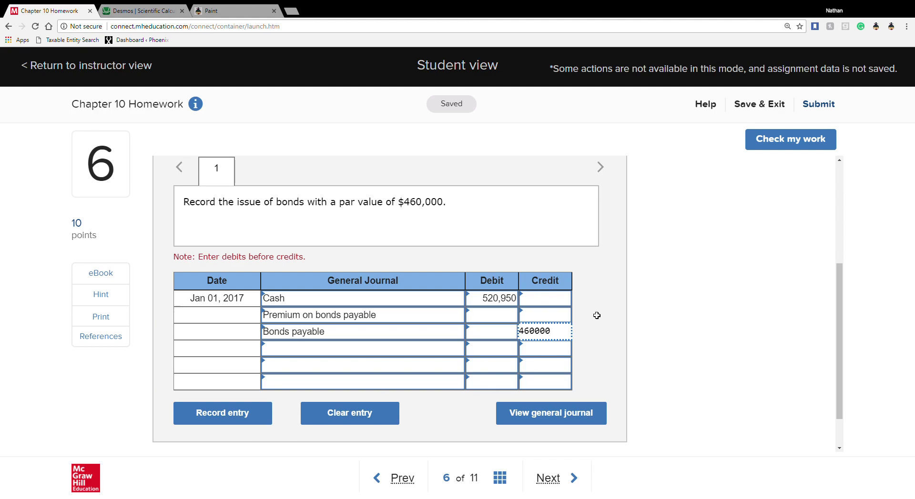
left_click(551, 318)
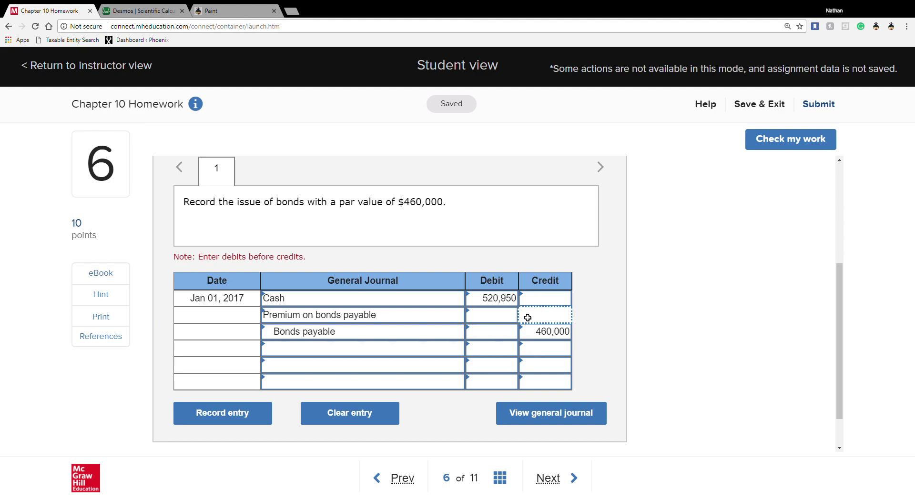
left_click(157, 10)
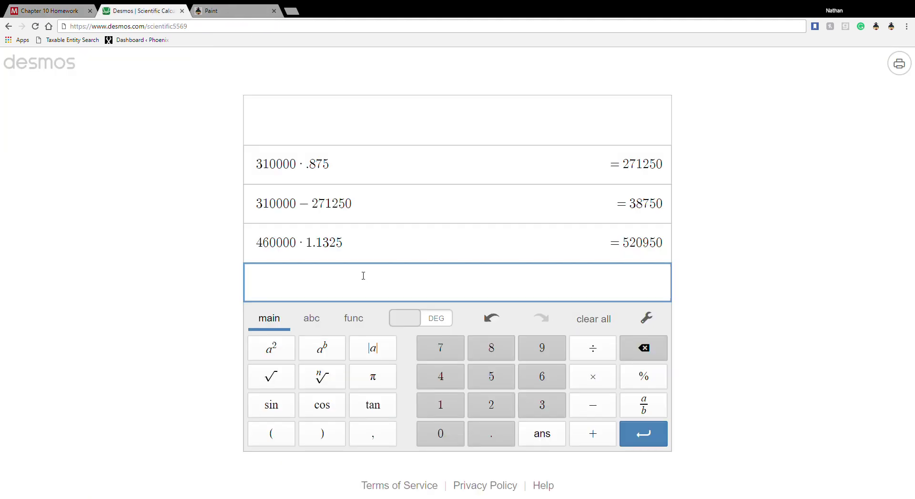
Step: In Desmos, compute 520950 − 460000 = 60950 as the bond premium
type("520950-")
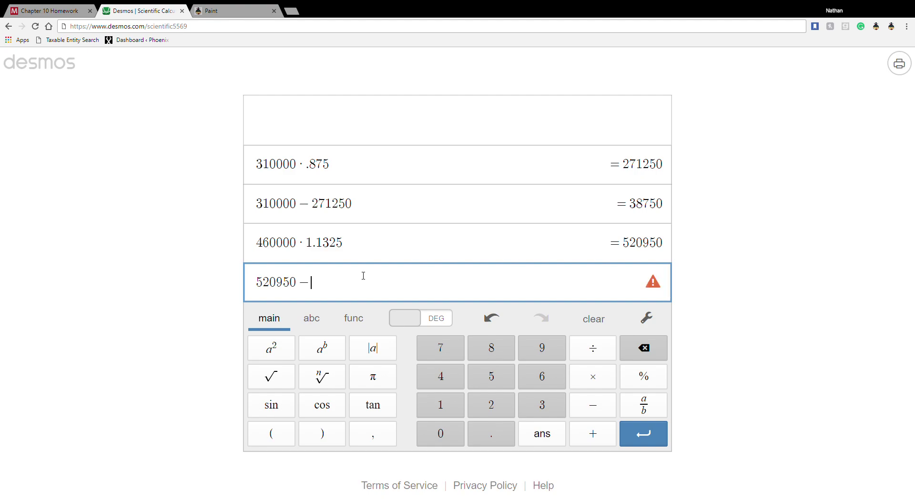
type("460000")
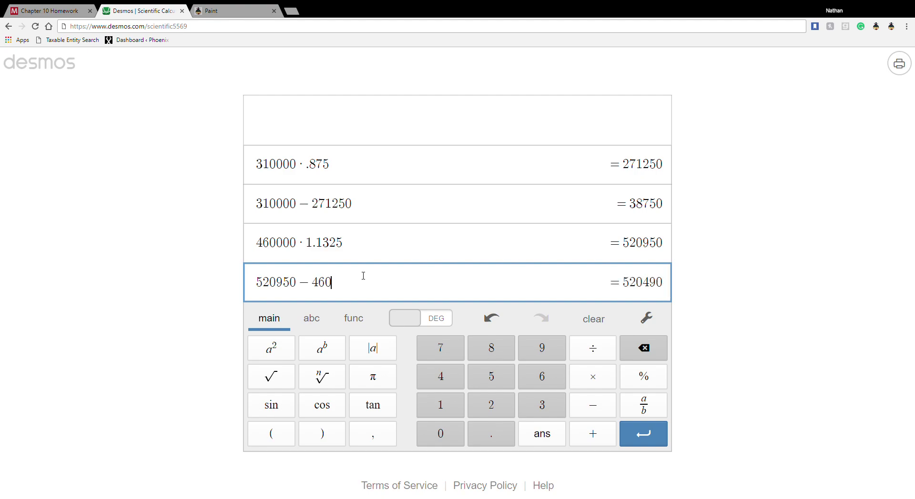
left_click(57, 10)
left_click(162, 8)
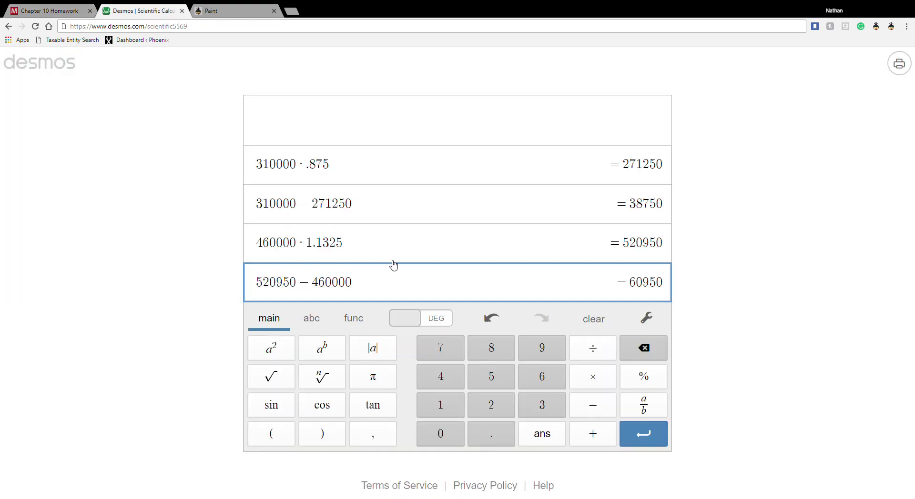
key("Return")
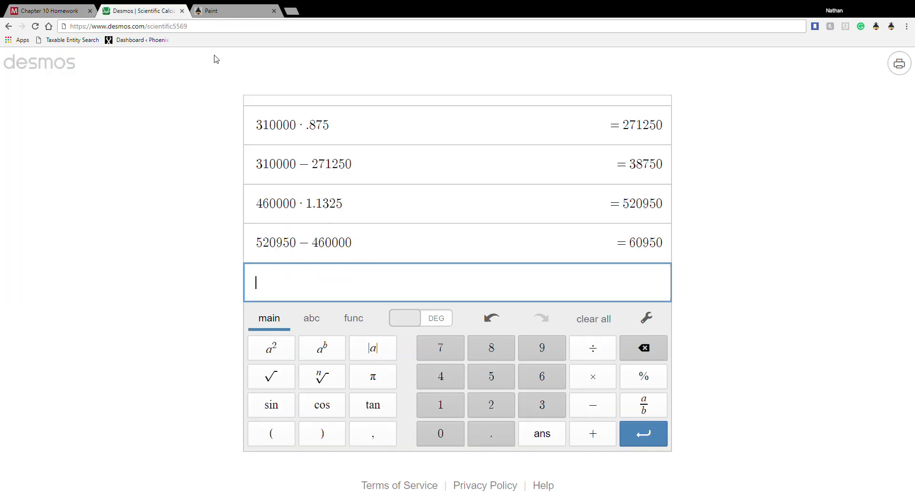
Step: Credit Premium on bonds payable 60,950, check question 6, and advance to question 7
left_click(56, 7)
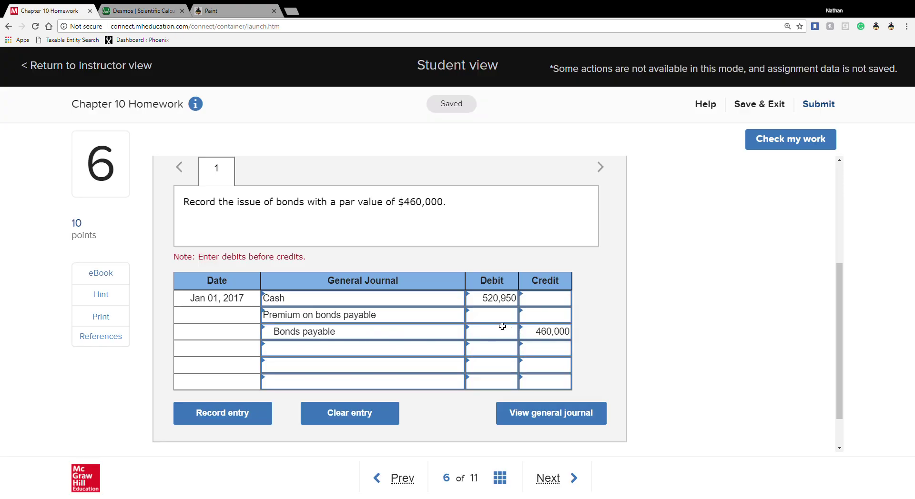
left_click(557, 319)
type("60950")
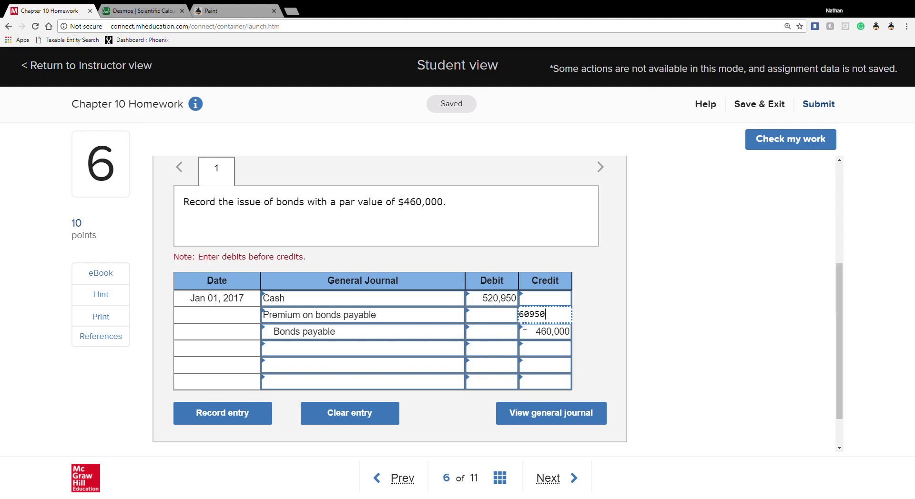
key("Tab")
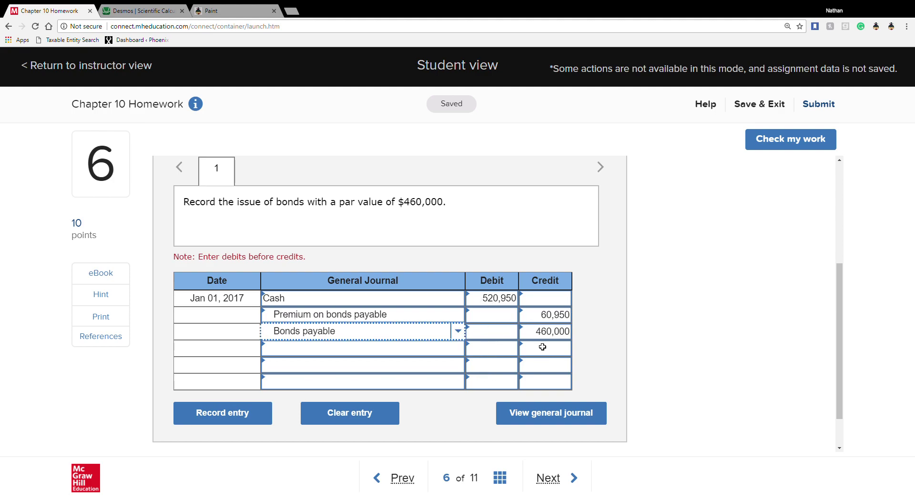
left_click(773, 145)
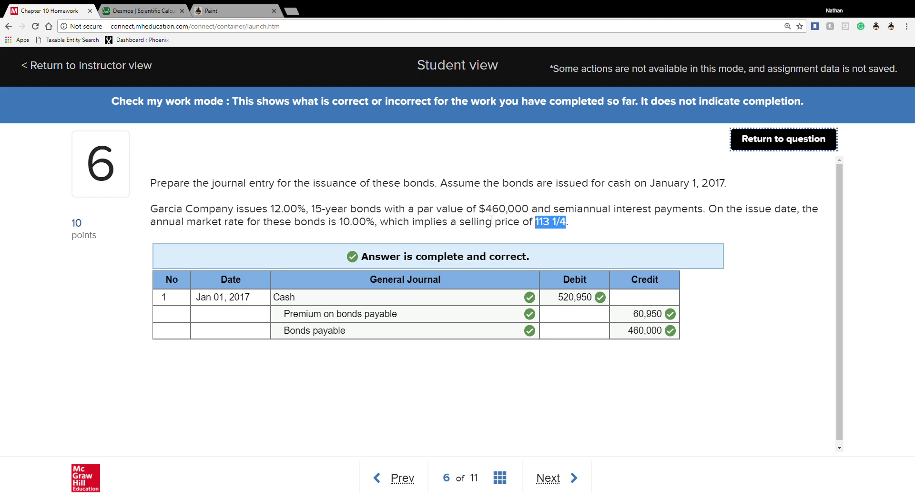
left_click(547, 482)
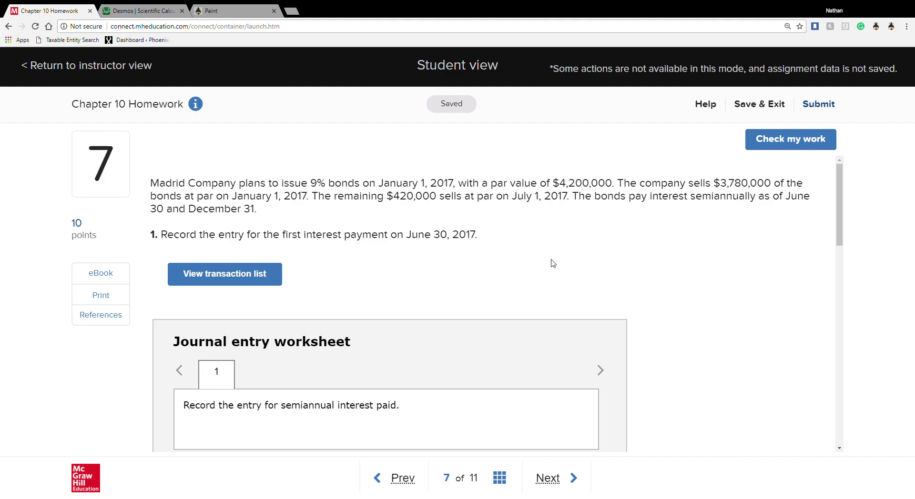
scroll(553, 261, "down", 1)
scroll(552, 261, "down", 4)
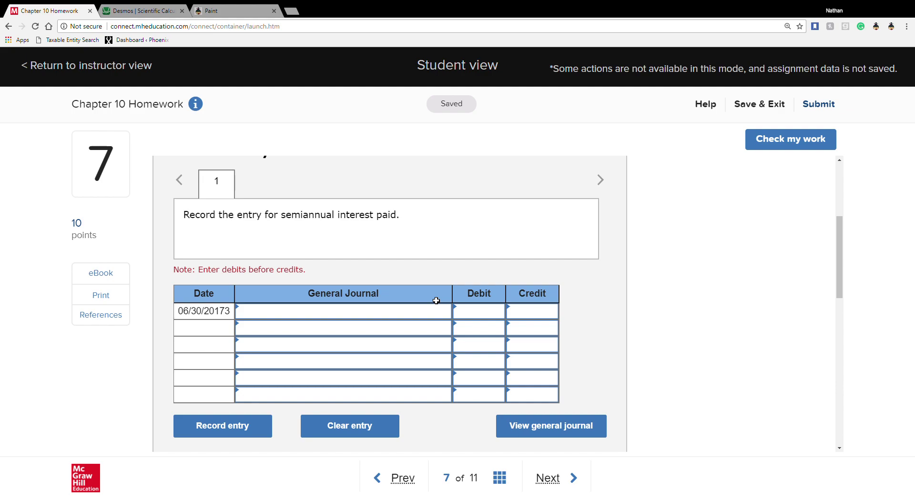
scroll(435, 301, "up", 3)
scroll(434, 302, "down", 2)
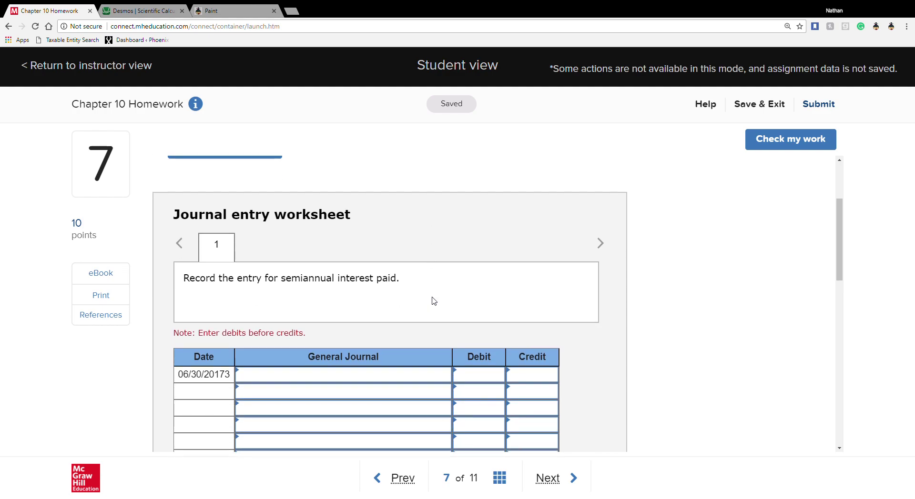
scroll(422, 286, "up", 2)
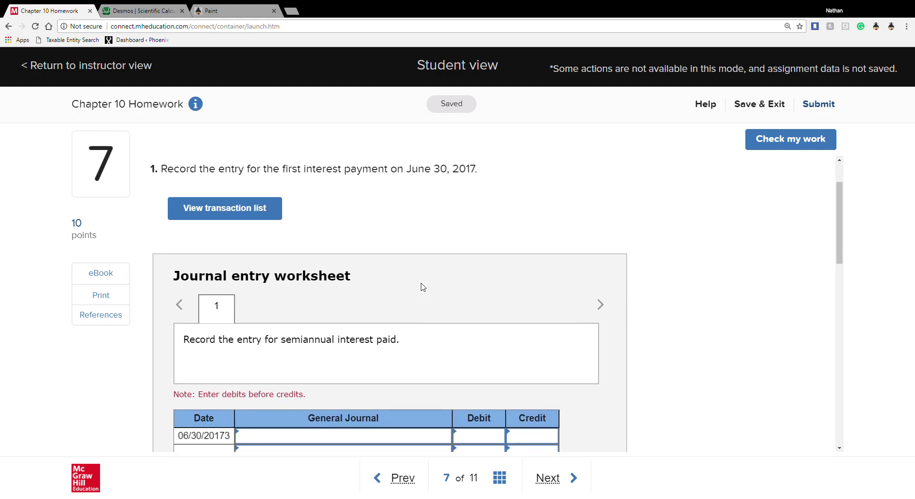
scroll(422, 287, "up", 2)
scroll(422, 287, "down", 3)
scroll(422, 287, "up", 3)
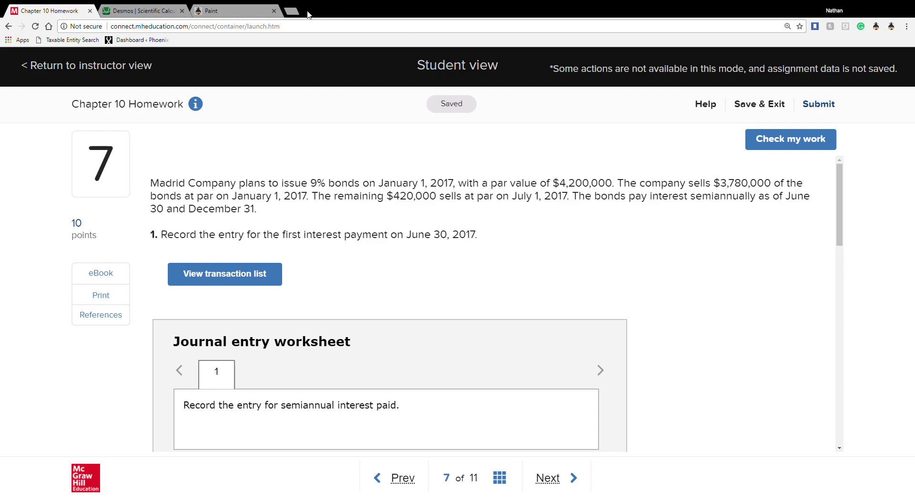
Step: In Desmos, multiply 3780000 by .09 to get 340200, then halve it to 170100
left_click(156, 12)
type("3780")
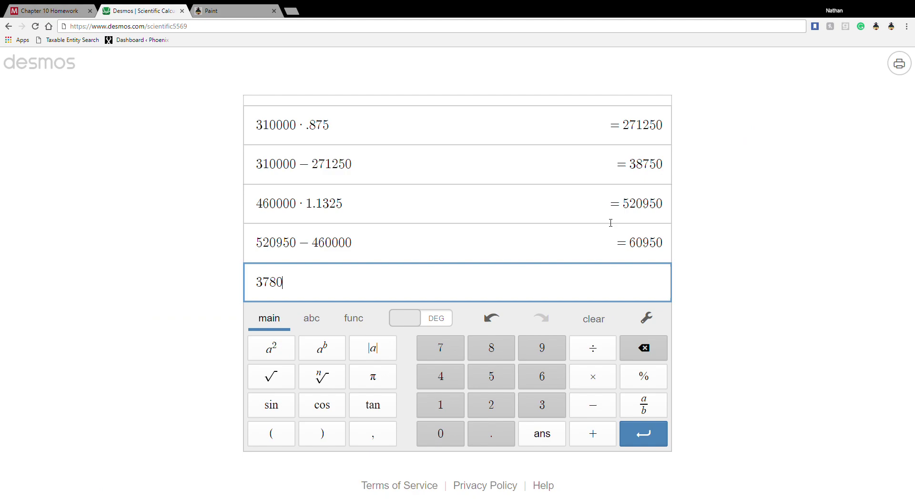
left_click(49, 11)
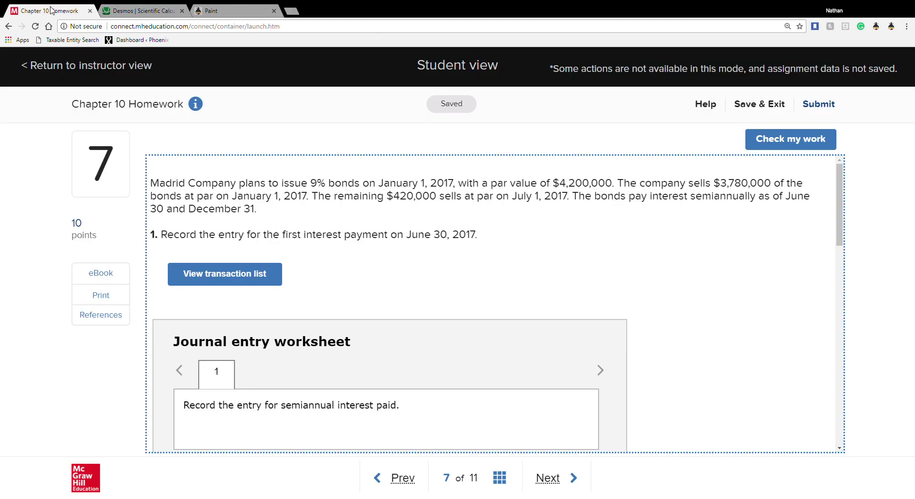
left_click(145, 10)
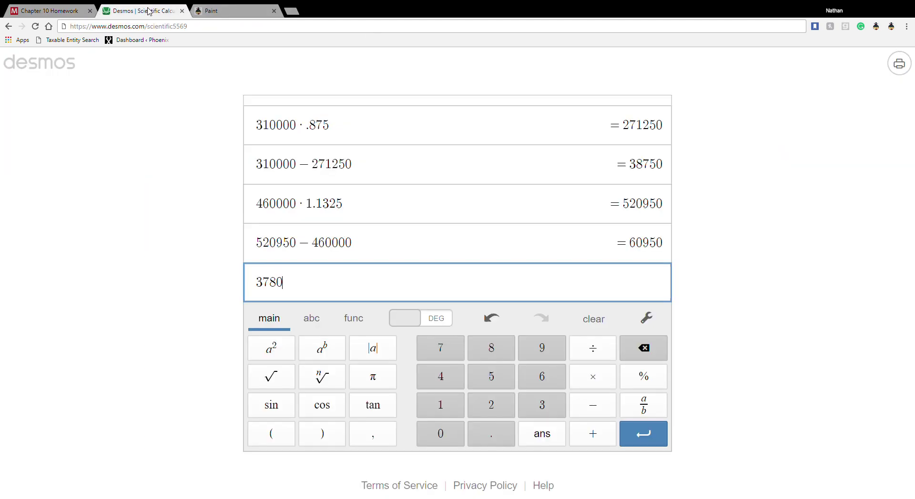
type("000")
type("*")
left_click(67, 10)
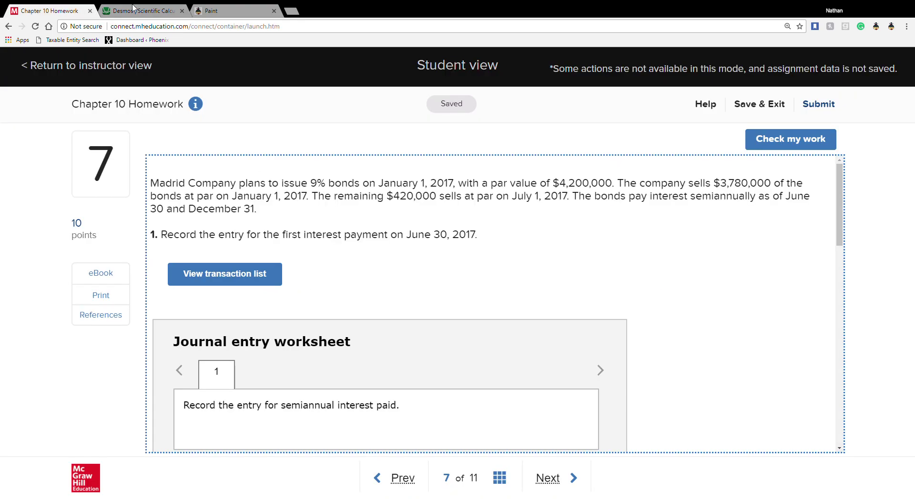
left_click(124, 12)
type(".09")
key("Return")
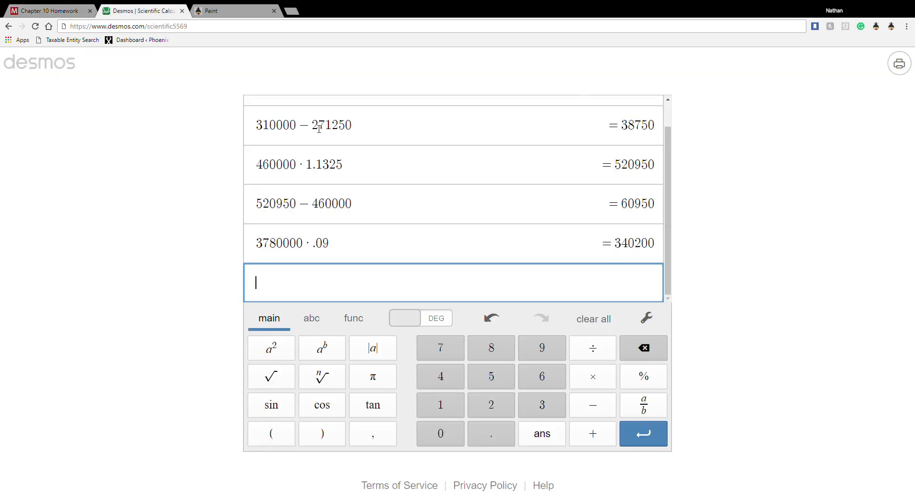
type("340200")
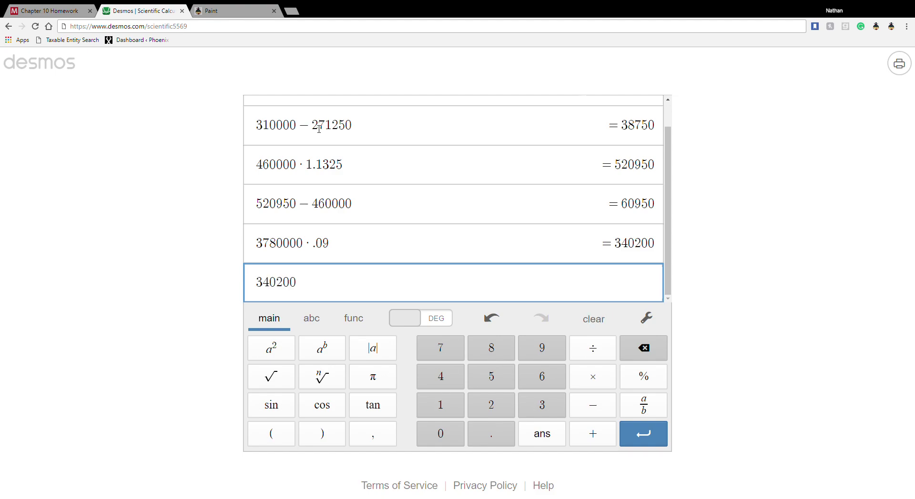
type("/2")
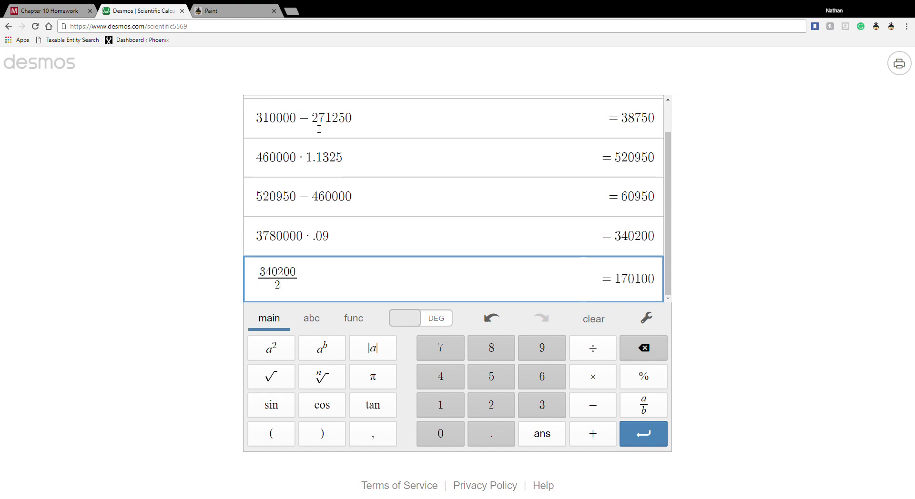
key("Return")
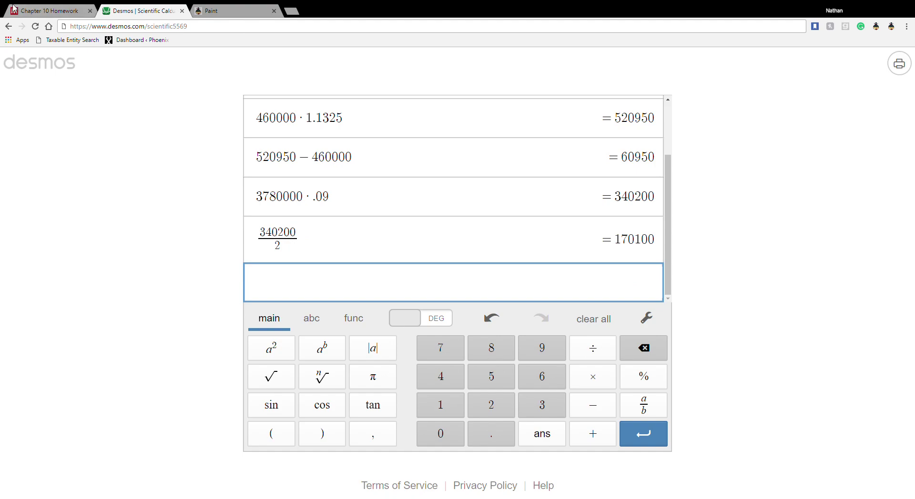
Step: Choose Bond interest expense as the first account line of the June 30 entry
left_click(14, 9)
scroll(373, 349, "down", 3)
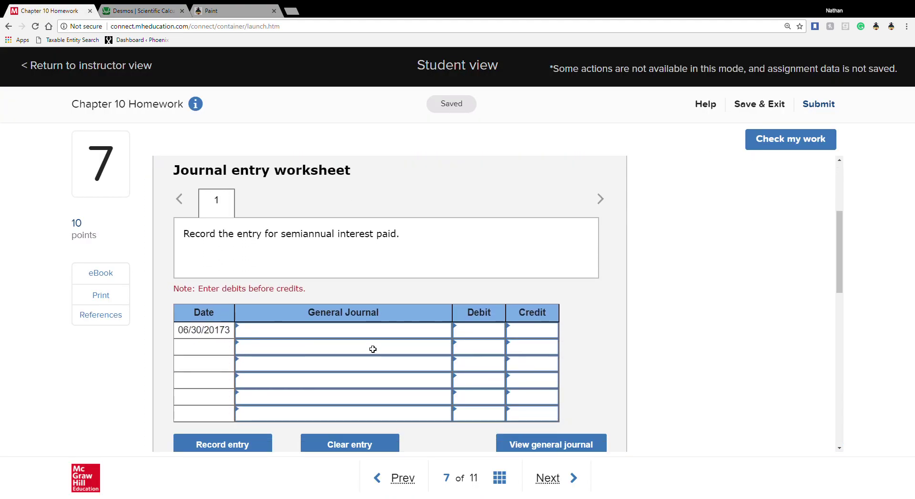
left_click(369, 315)
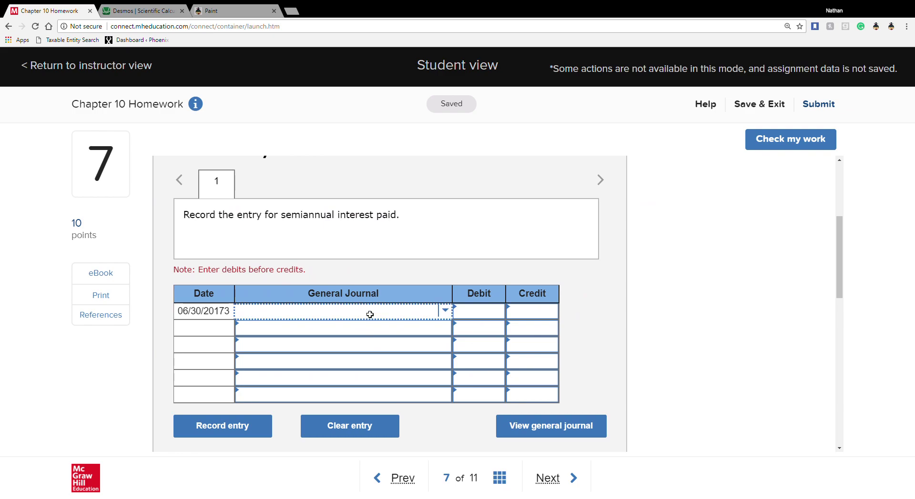
type("interst")
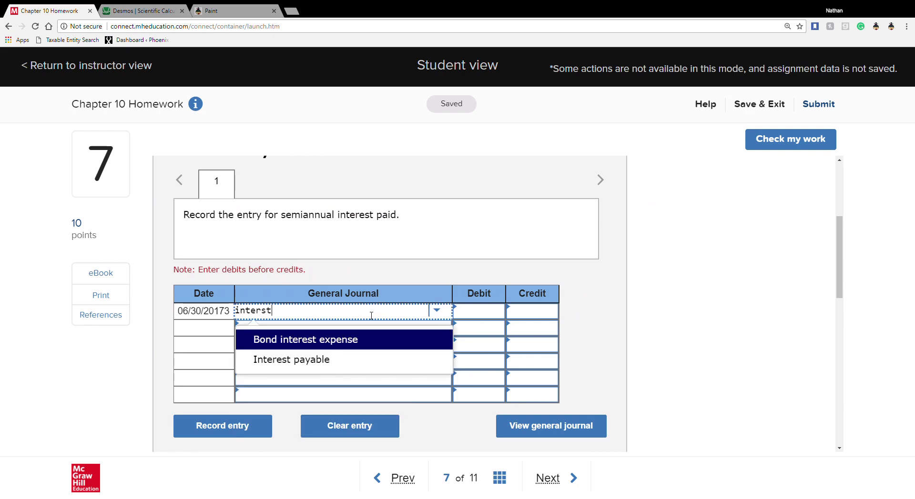
key("BackSpace")
key("BackSpace")
left_click(339, 346)
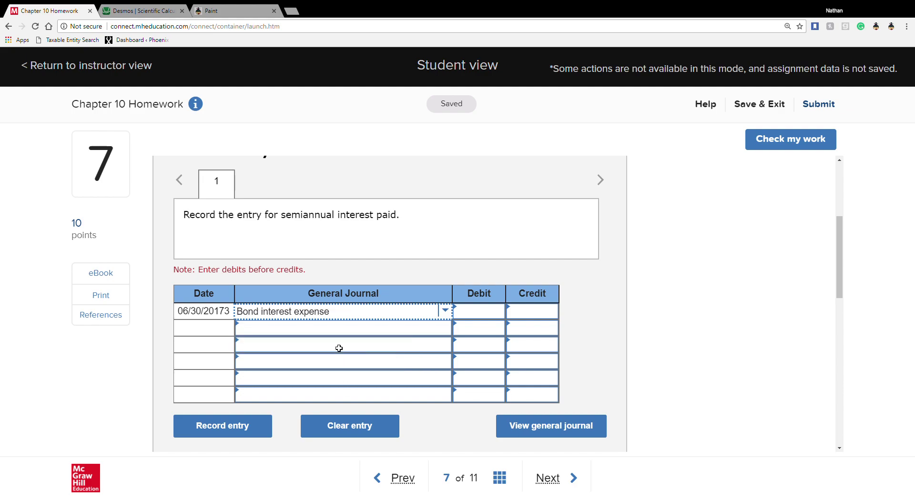
Step: Enter the 170,100 debit for Bond interest expense
left_click(489, 316)
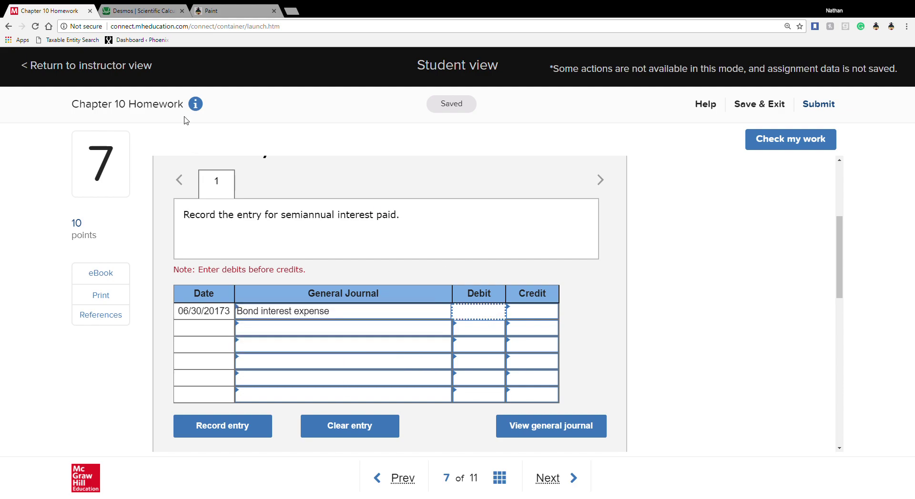
left_click(134, 8)
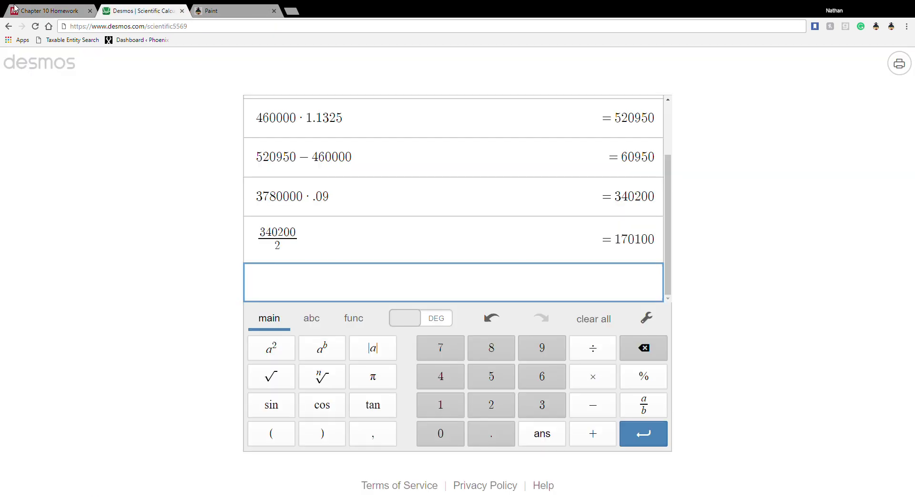
left_click(31, 8)
left_click(479, 312)
type("179,100")
key("Tab")
key("Tab")
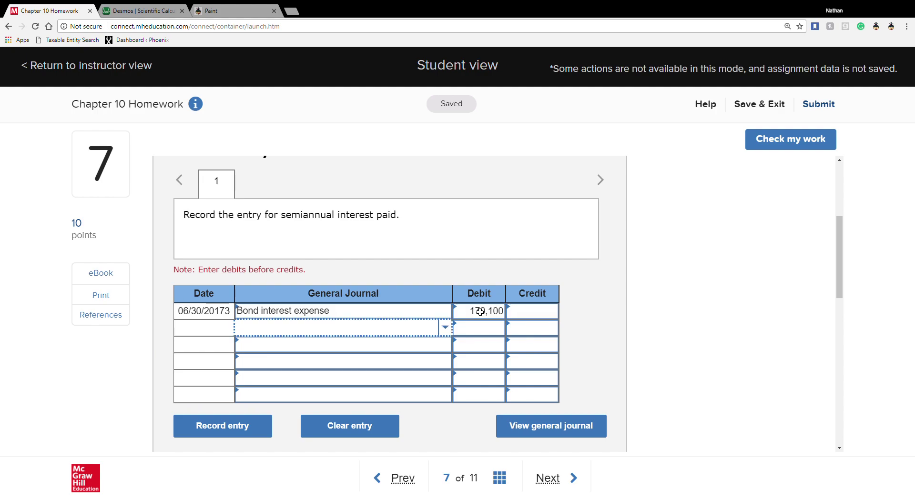
Step: Credit Cash 170,100 and have the interest entry checked
type("cash")
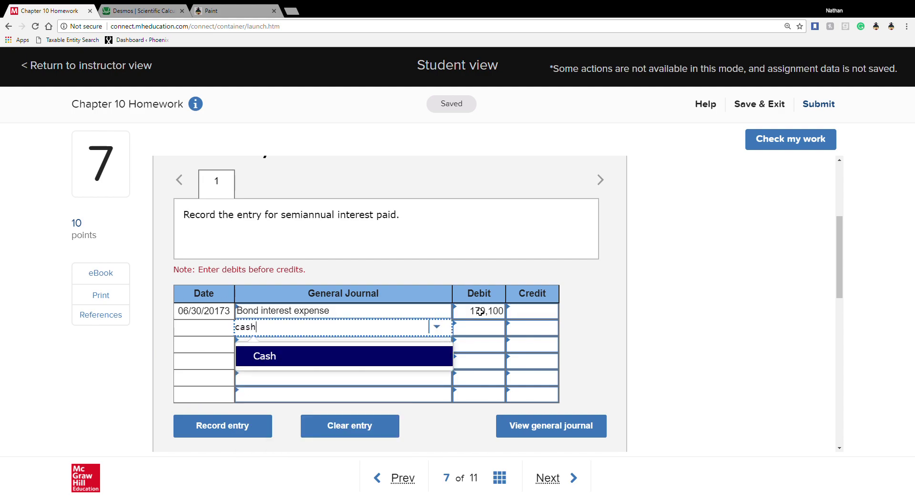
key("Tab")
key("Tab")
type("170100")
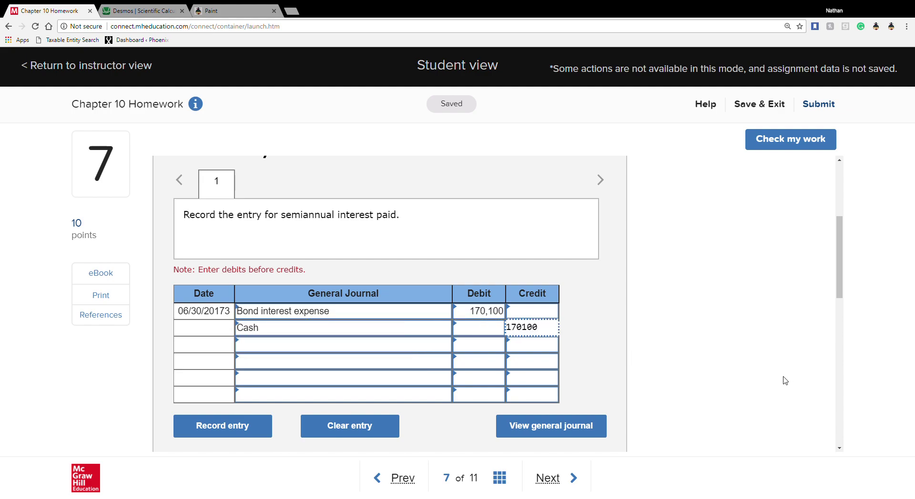
left_click(768, 142)
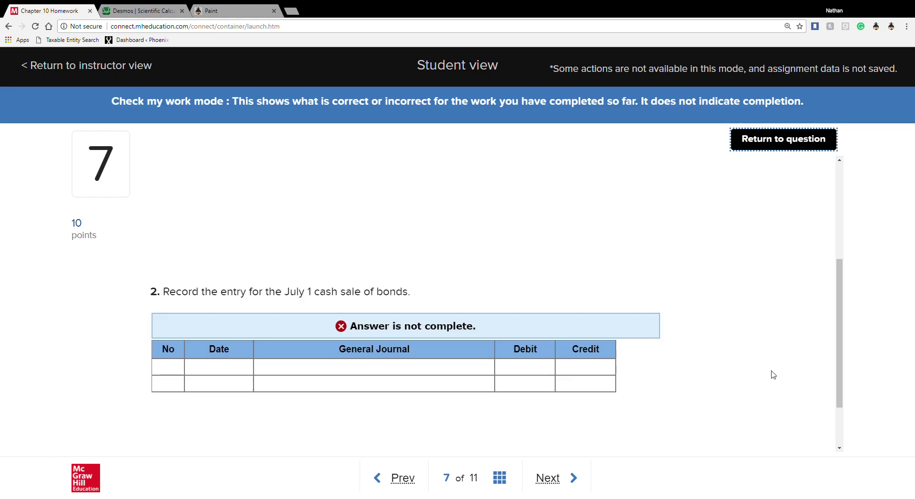
Step: Return from the graded results and reopen the journal worksheet at part 2's July 1 entry
scroll(641, 353, "up", 5)
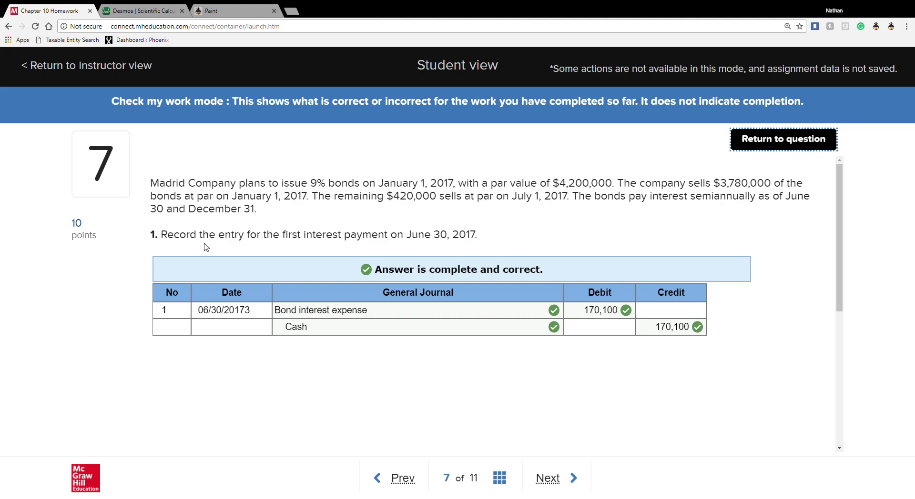
left_click(777, 148)
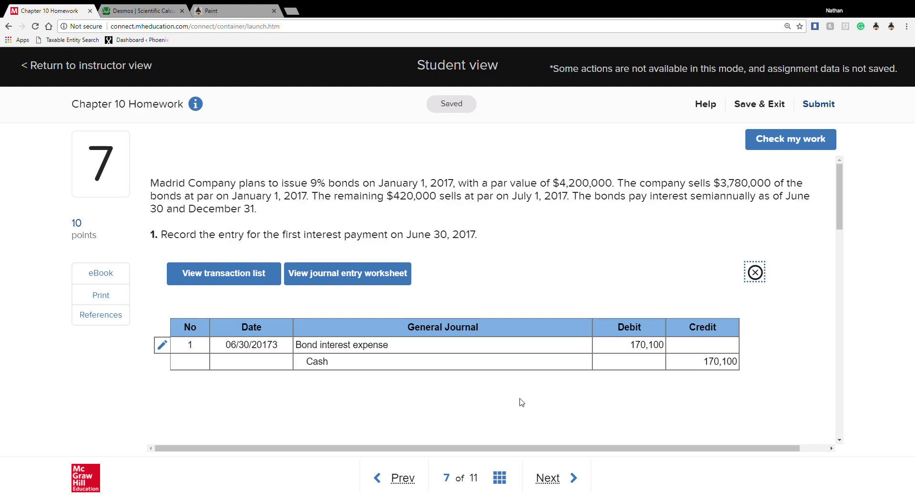
left_click(754, 272)
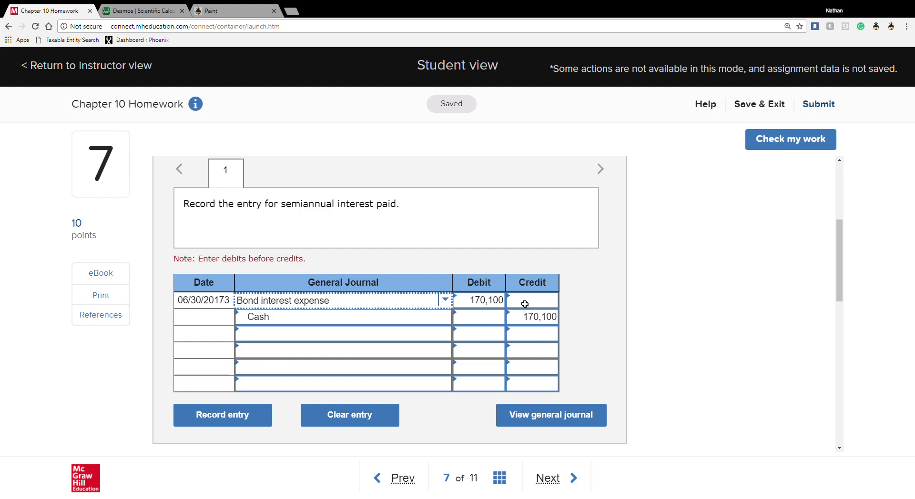
scroll(537, 268, "up", 4)
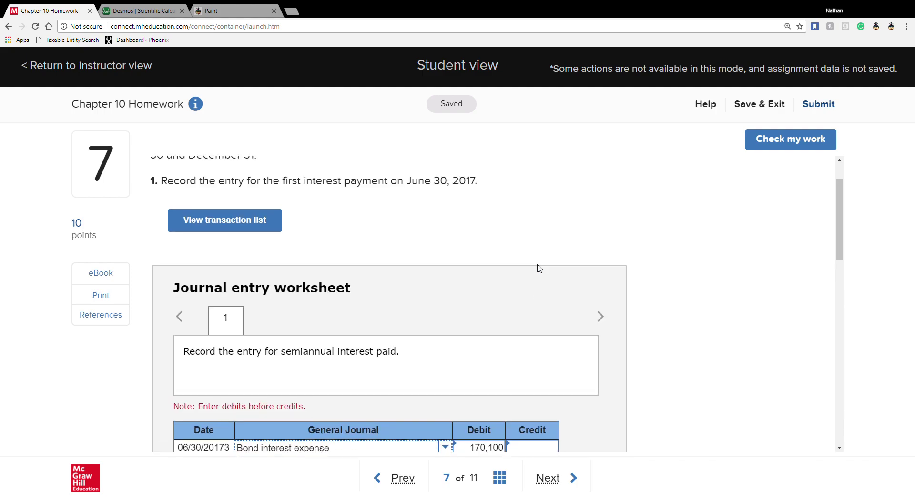
scroll(537, 269, "down", 10)
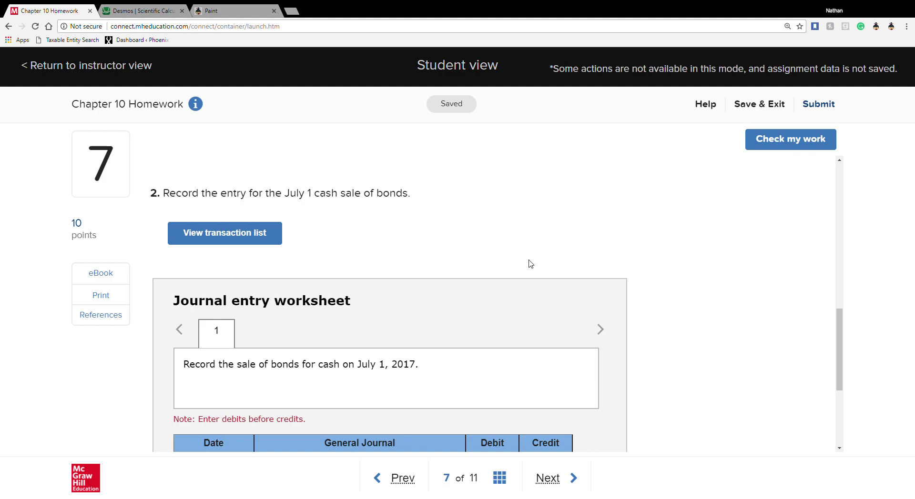
scroll(531, 263, "down", 3)
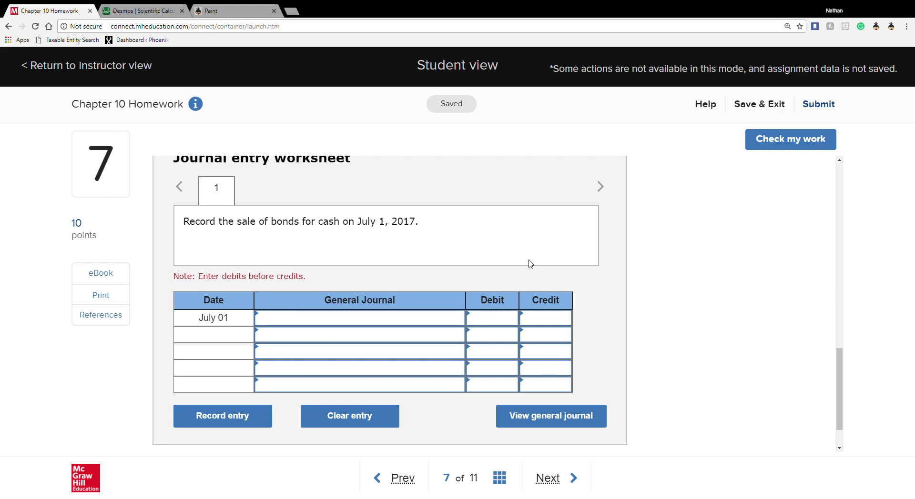
Step: Debit Cash 420,000 on the first July 1 journal line
left_click(383, 323)
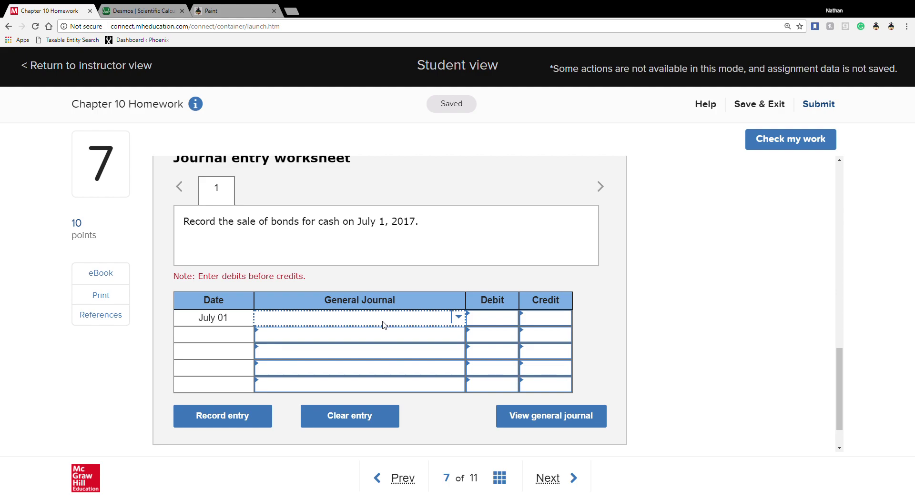
type("cash")
key("Tab")
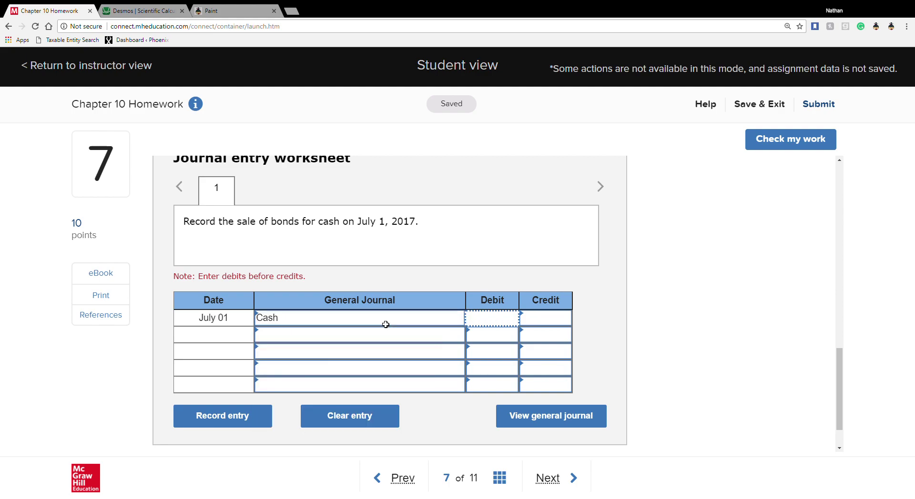
scroll(386, 324, "up", 12)
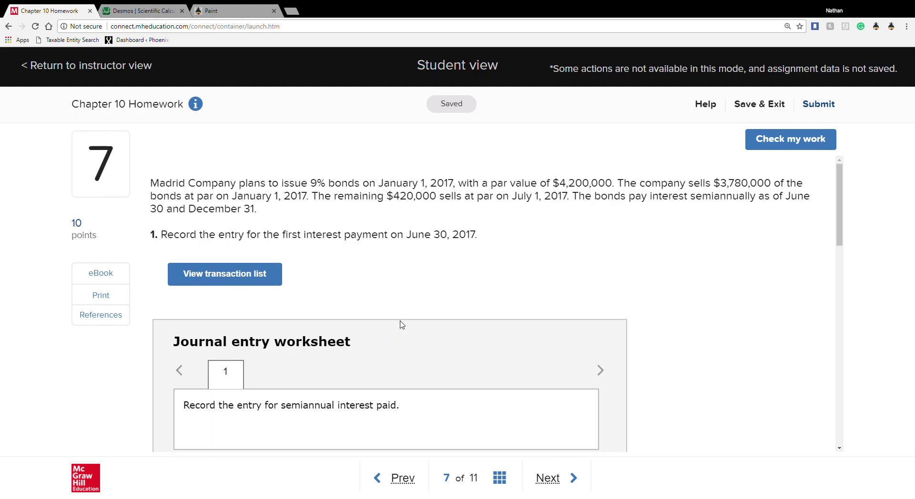
scroll(433, 217, "down", 12)
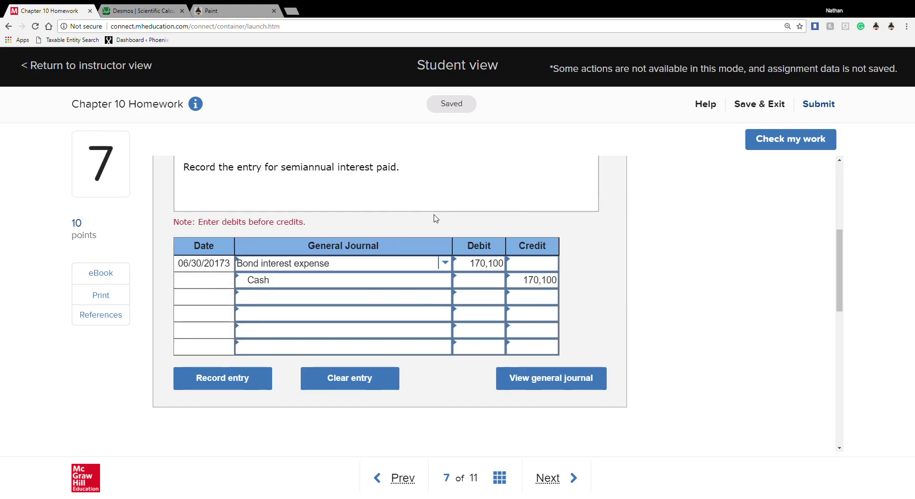
scroll(435, 214, "down", 1)
type("4")
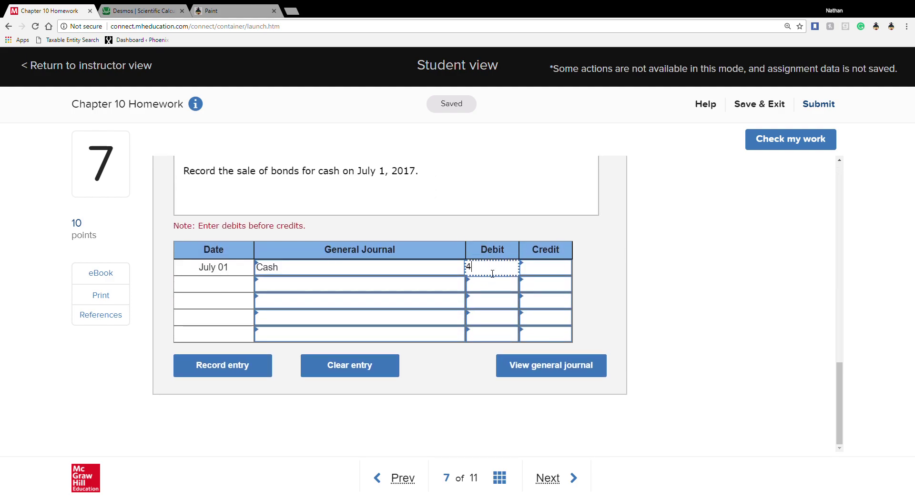
type("20,000")
key("Tab")
key("Tab")
Step: Credit Bonds payable 420,000 and have the July 1 entry graded
type("bond")
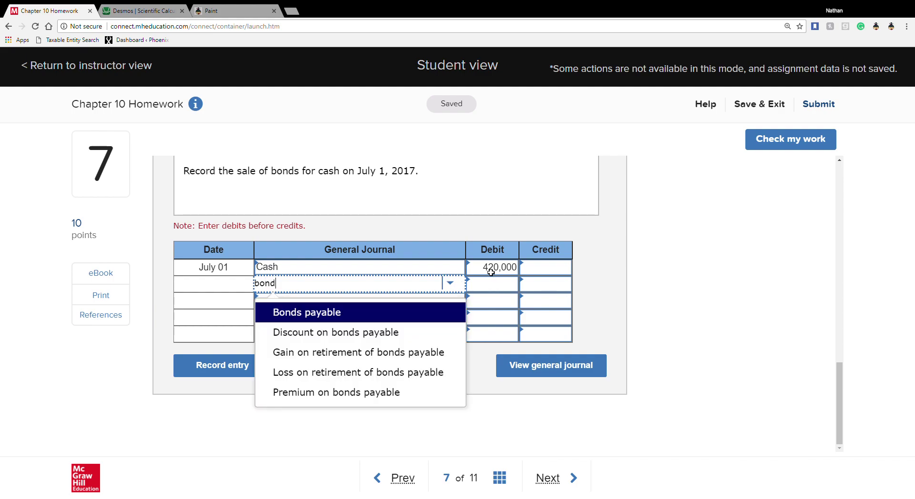
left_click(443, 315)
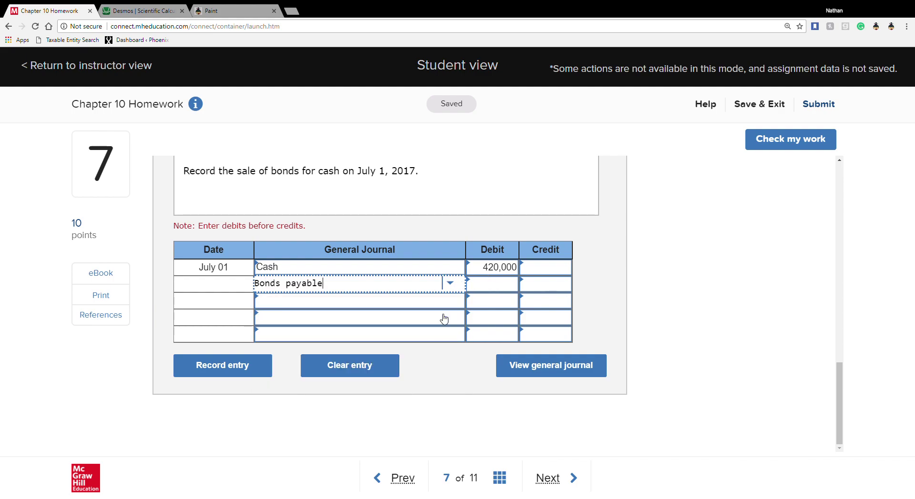
left_click(553, 288)
type("4")
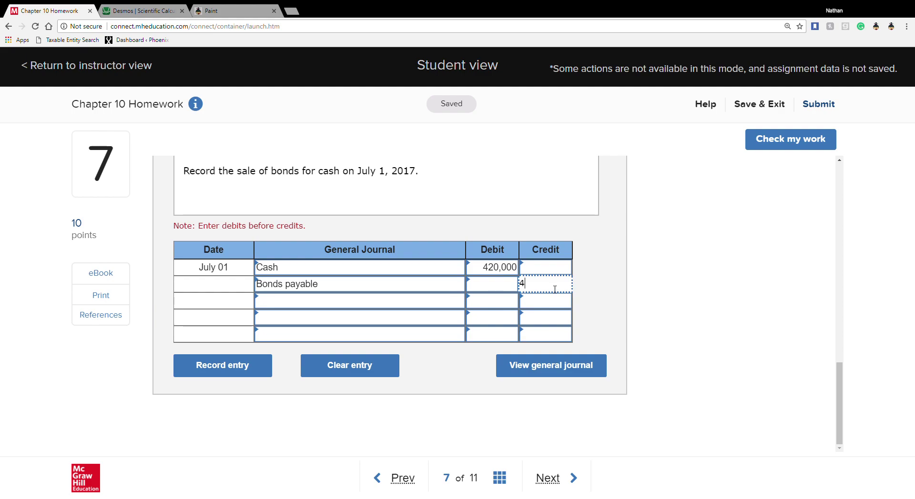
type("20,000000")
key("Tab")
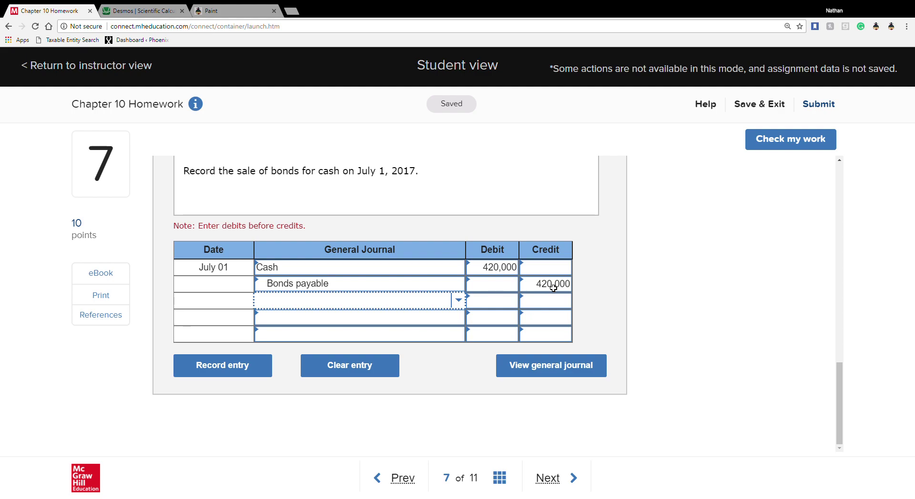
left_click(780, 145)
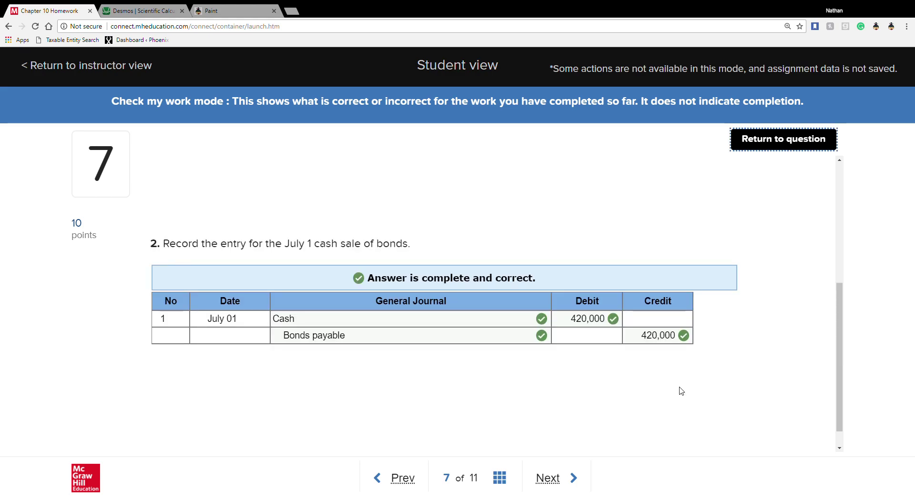
Step: Review question 7's graded results and advance to question 8
scroll(680, 390, "up", 5)
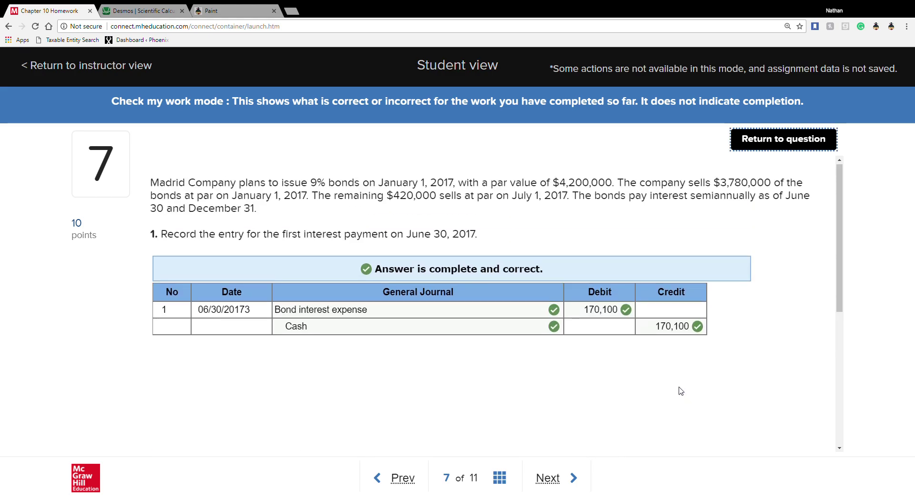
scroll(681, 391, "down", 5)
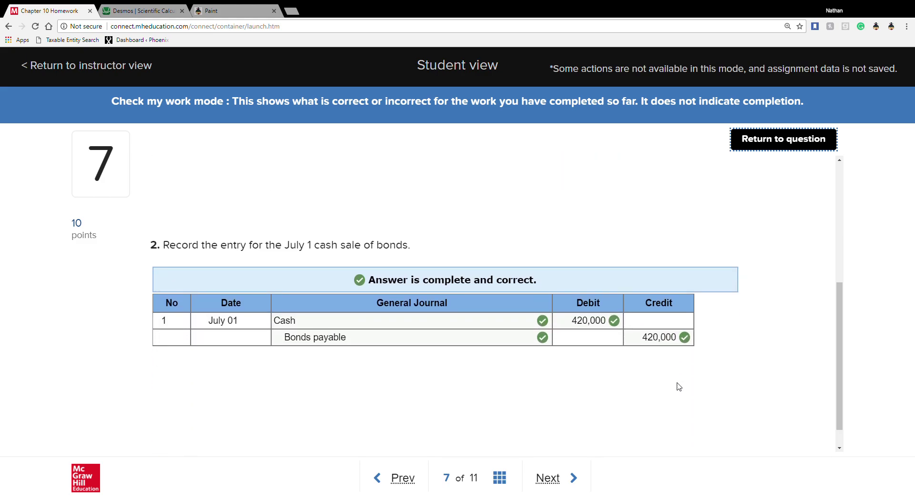
left_click(557, 481)
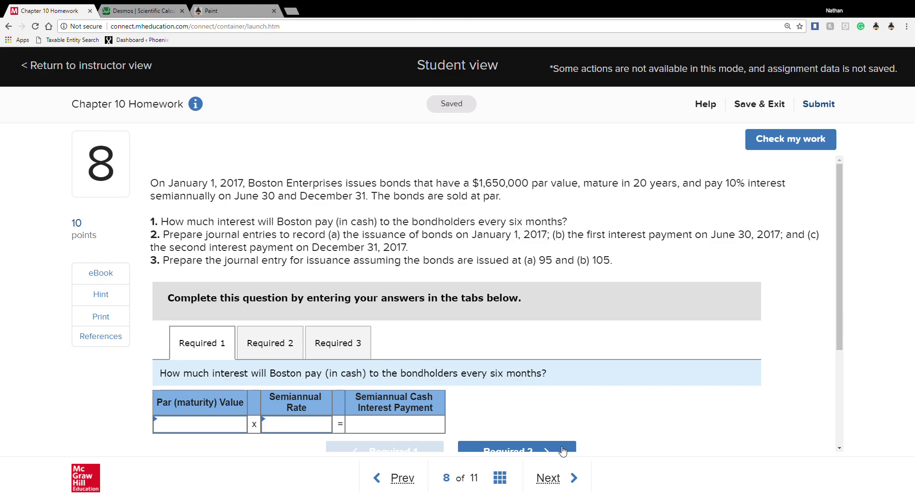
Step: Enter 1650000 as the Par (maturity) Value
scroll(571, 429, "down", 2)
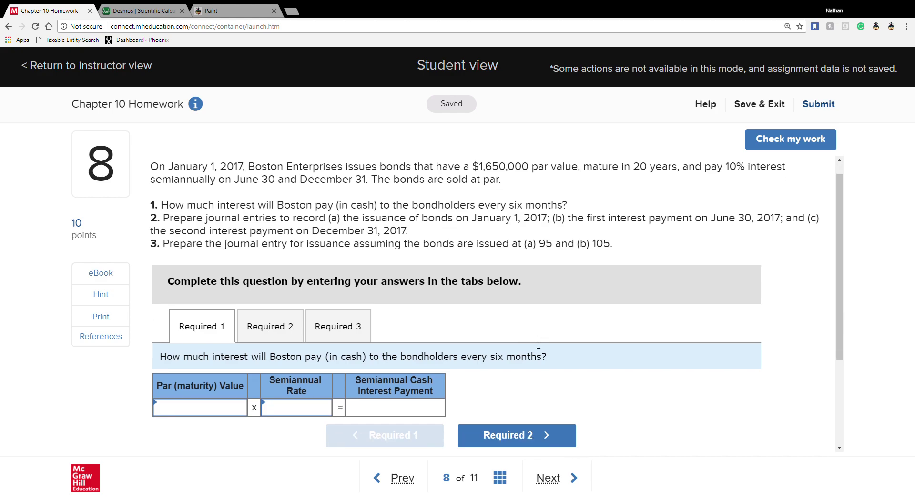
left_click(225, 331)
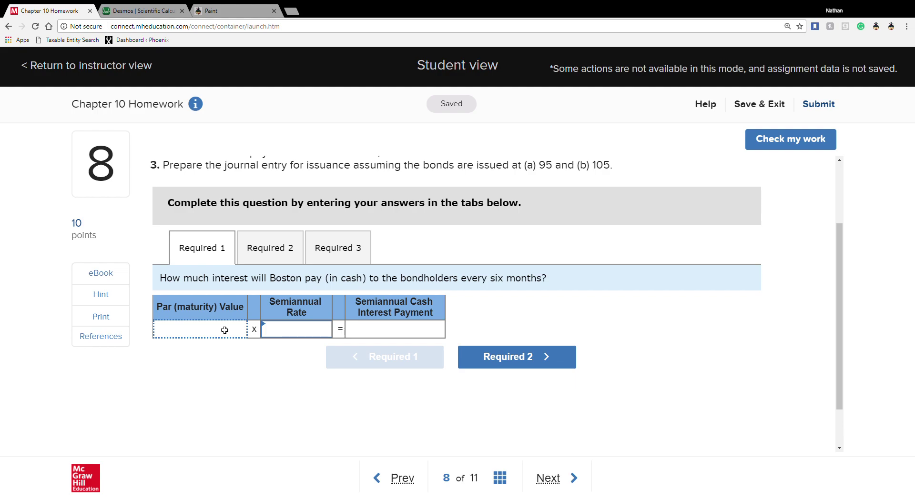
scroll(274, 323, "up", 2)
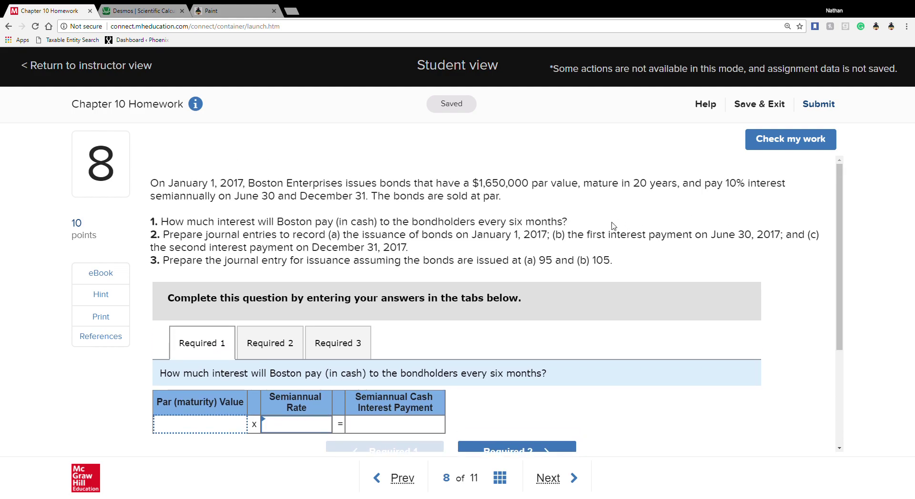
type("1650000")
Step: Select a 5.0% semiannual rate, have Required 1 graded, and return to question 8
left_click(303, 428)
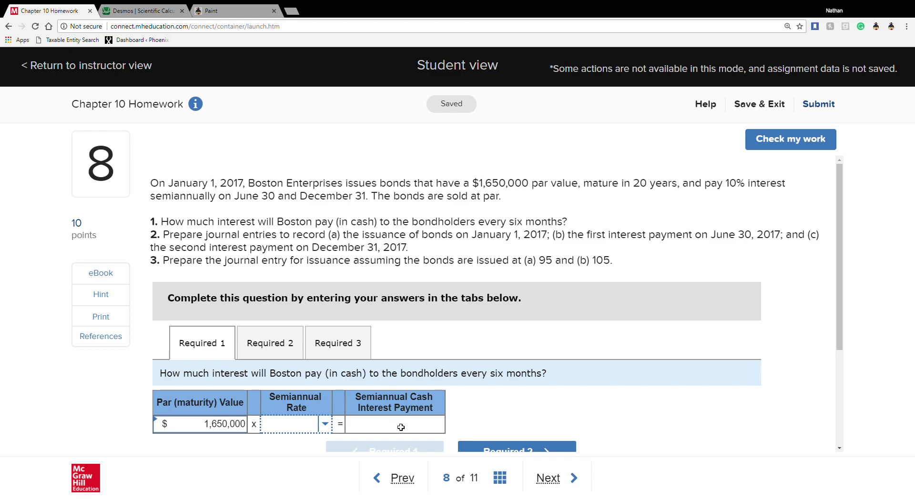
left_click(329, 426)
scroll(325, 424, "down", 2)
scroll(324, 424, "up", 3)
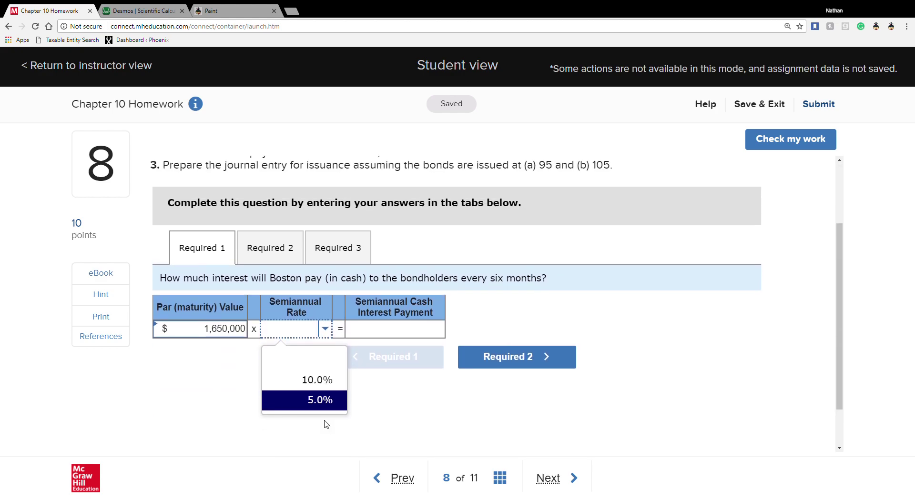
scroll(328, 426, "down", 1)
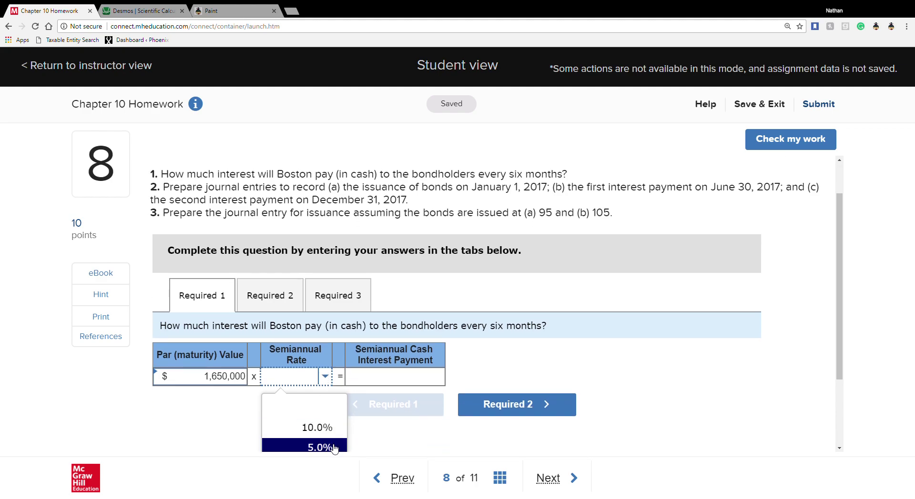
scroll(307, 371, "up", 1)
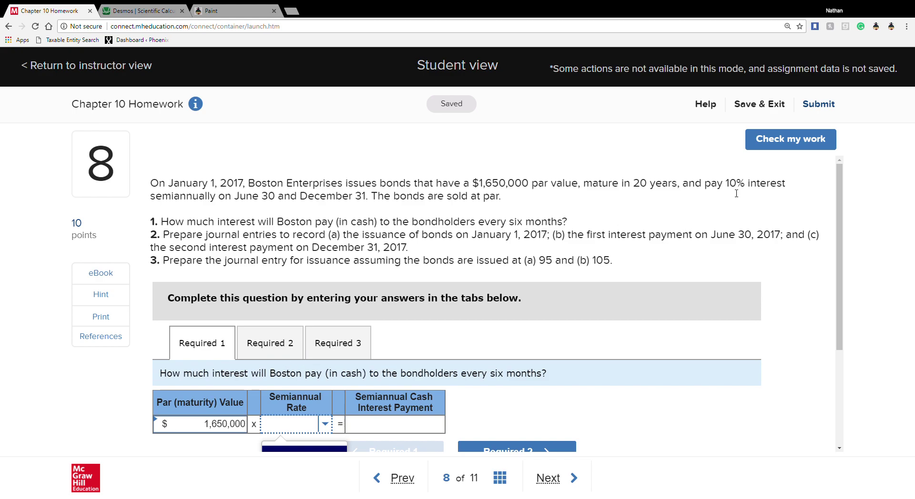
scroll(372, 295, "down", 3)
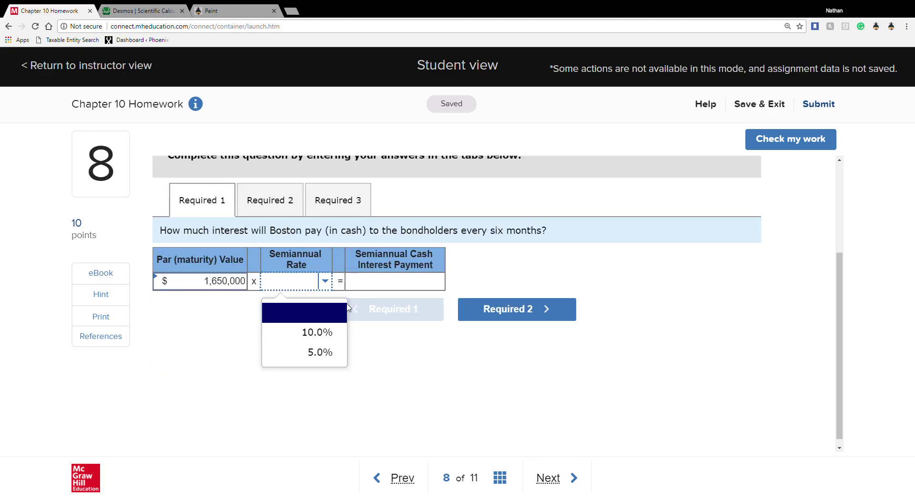
left_click(329, 353)
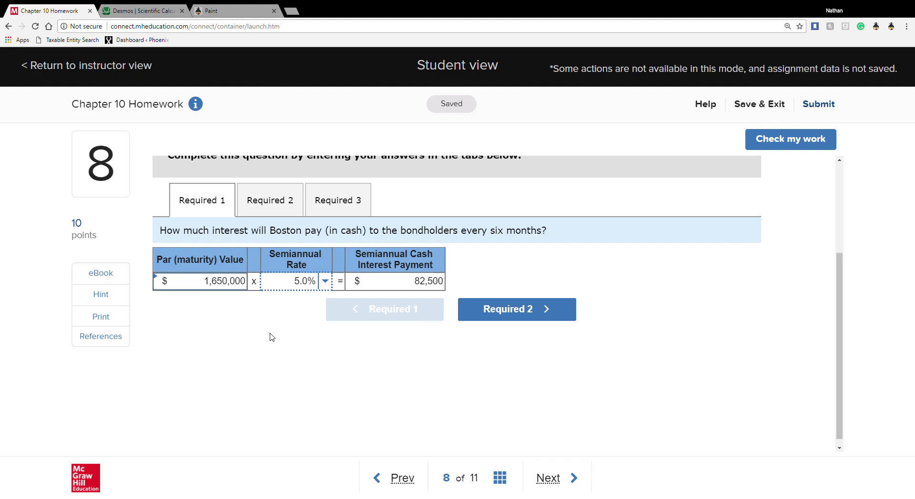
left_click(768, 139)
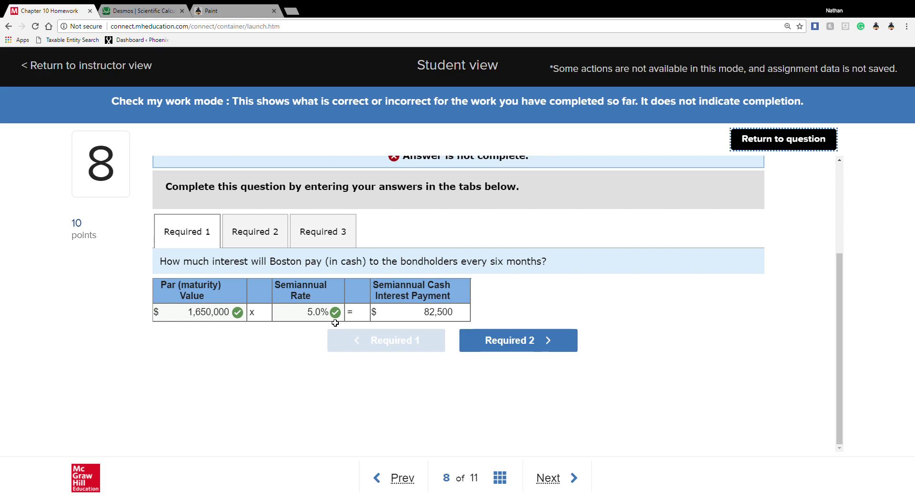
left_click(748, 139)
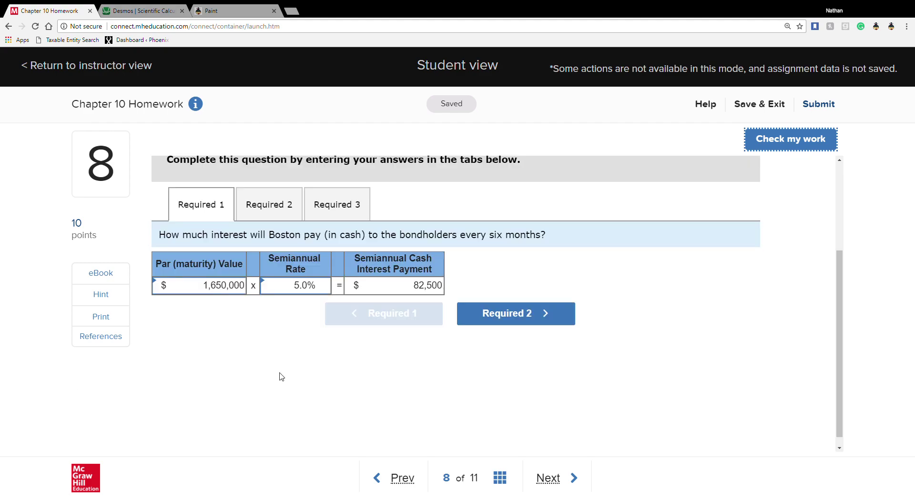
Step: In Required 2, debit Cash 1,650,000 for the January 1, 2017 issuance
left_click(261, 206)
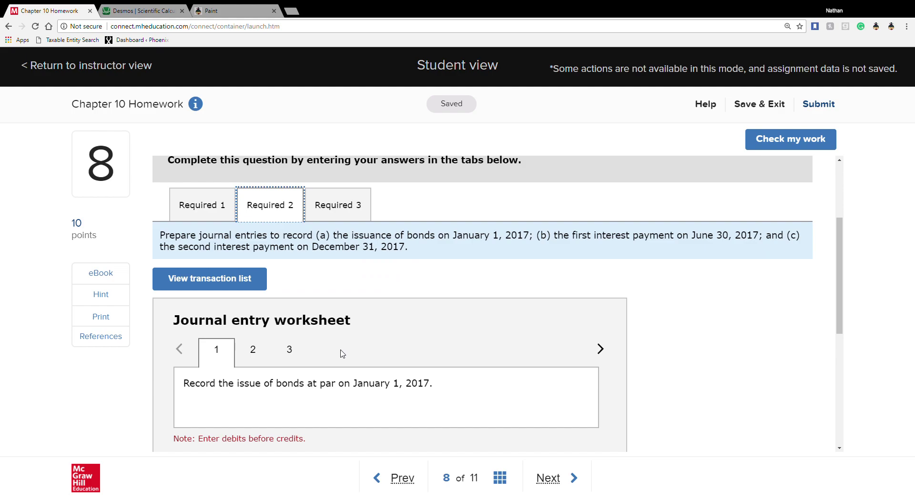
scroll(341, 353, "down", 4)
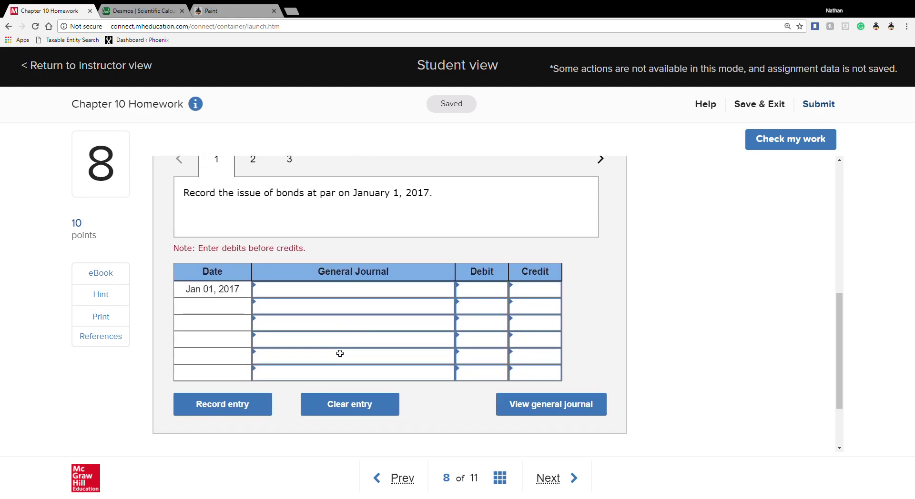
scroll(339, 353, "up", 2)
scroll(339, 354, "down", 2)
left_click(311, 295)
type("cash")
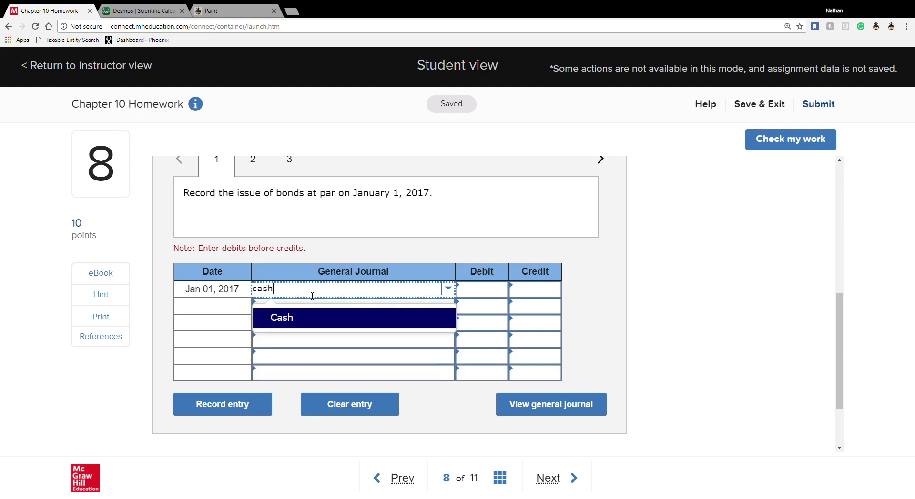
key("Tab")
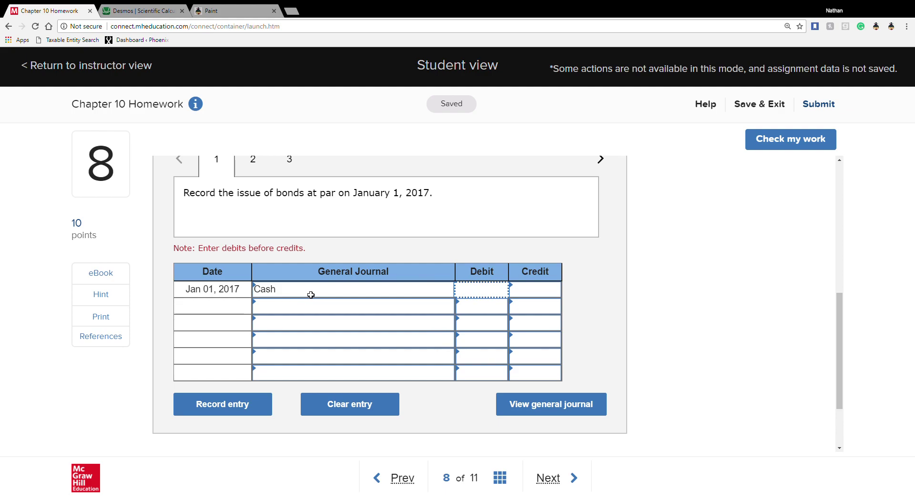
scroll(310, 295, "up", 6)
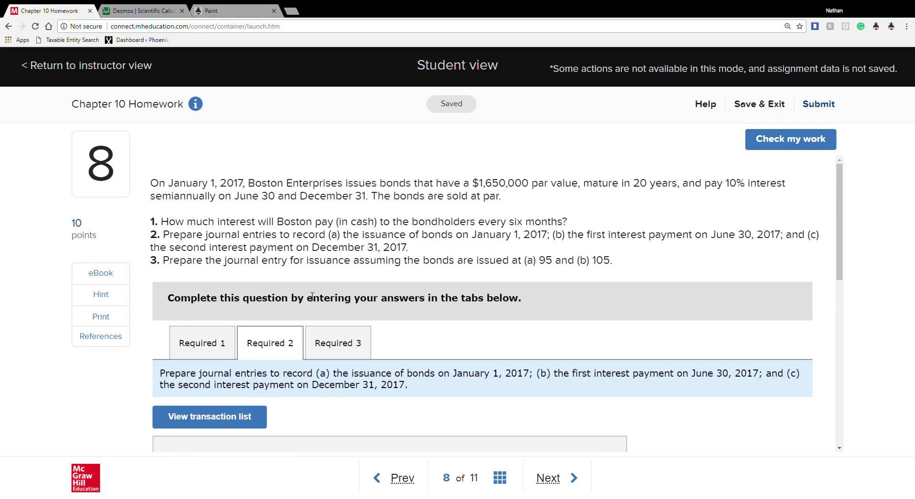
scroll(312, 296, "down", 6)
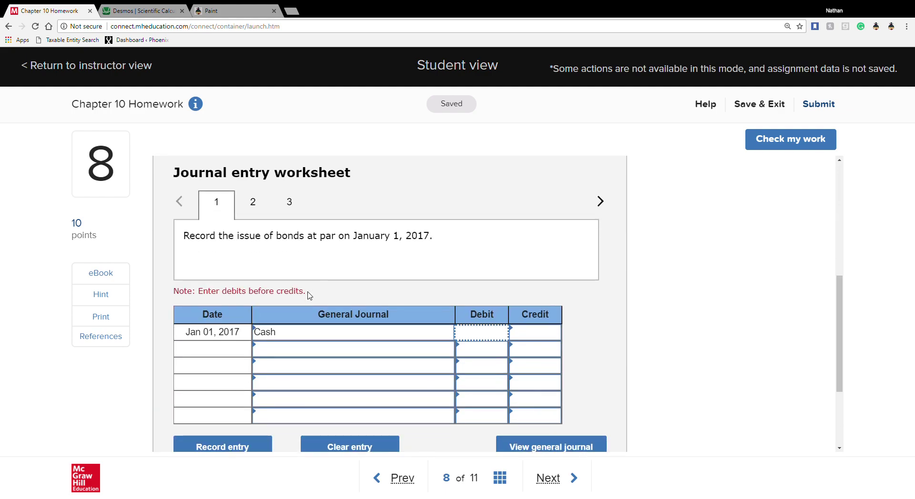
type("1650000")
key("Tab")
key("Tab")
Step: Credit Bonds payable 1,650,000 to complete the January 1 entry
type("bod")
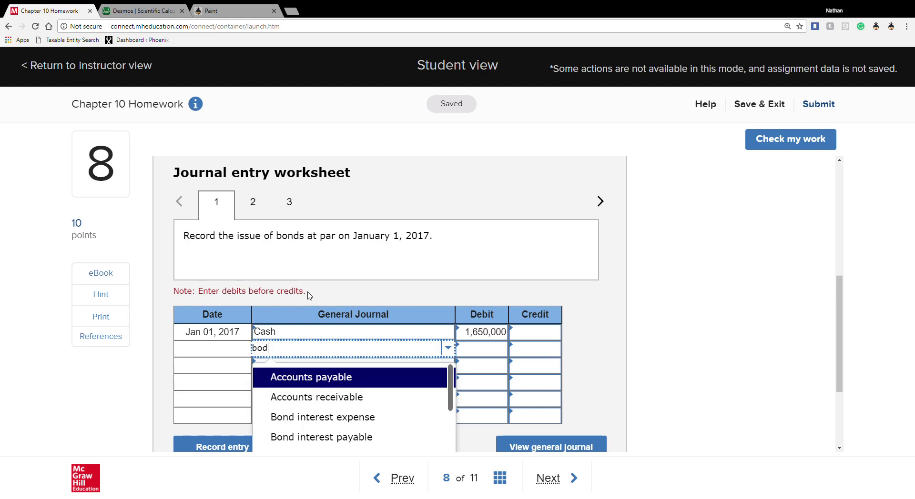
key("BackSpace")
type("nds")
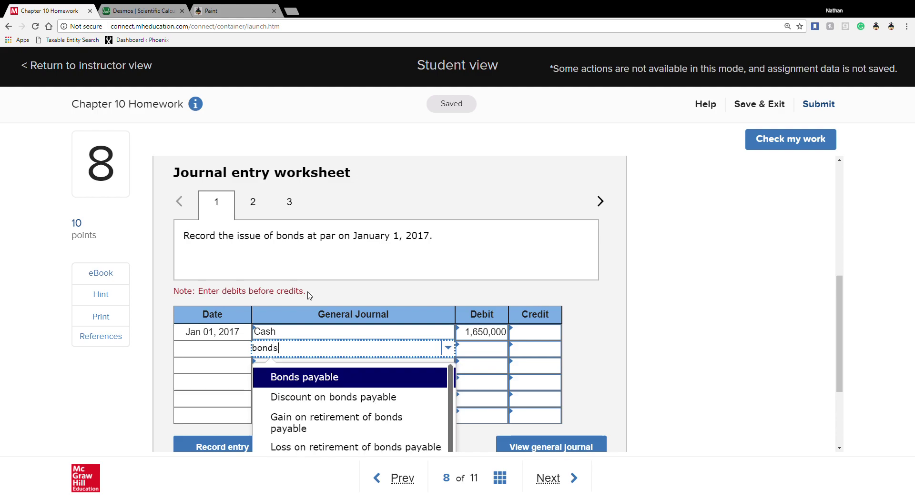
left_click(322, 380)
left_click(542, 355)
type("1,650,")
type("000")
key("Tab")
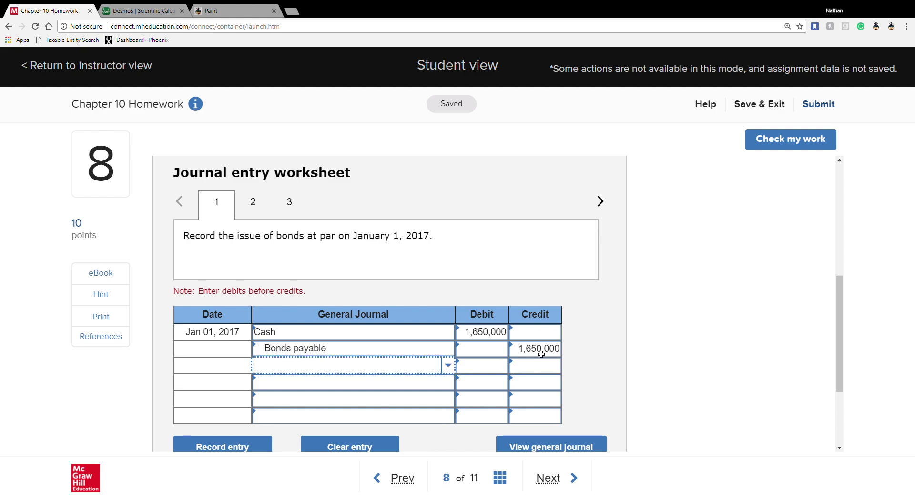
left_click(253, 203)
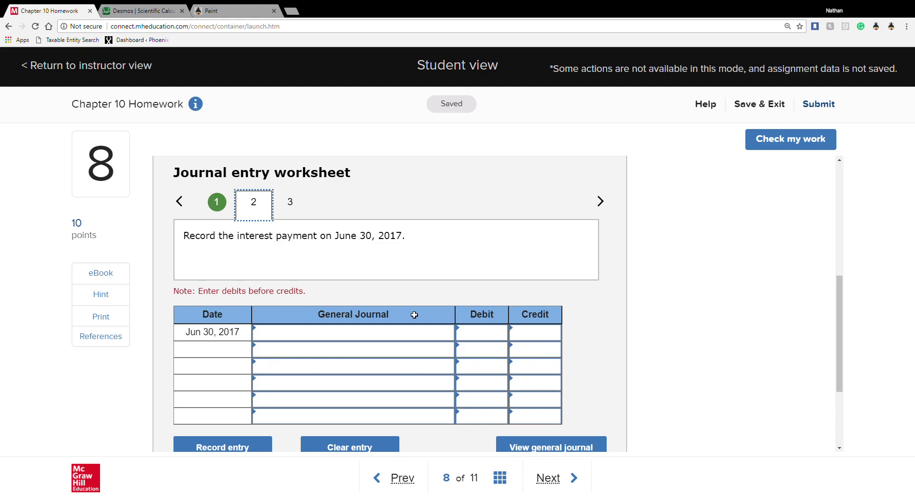
Step: Choose Bond interest expense and Cash as the June 30 entry's accounts
left_click(299, 338)
type("int")
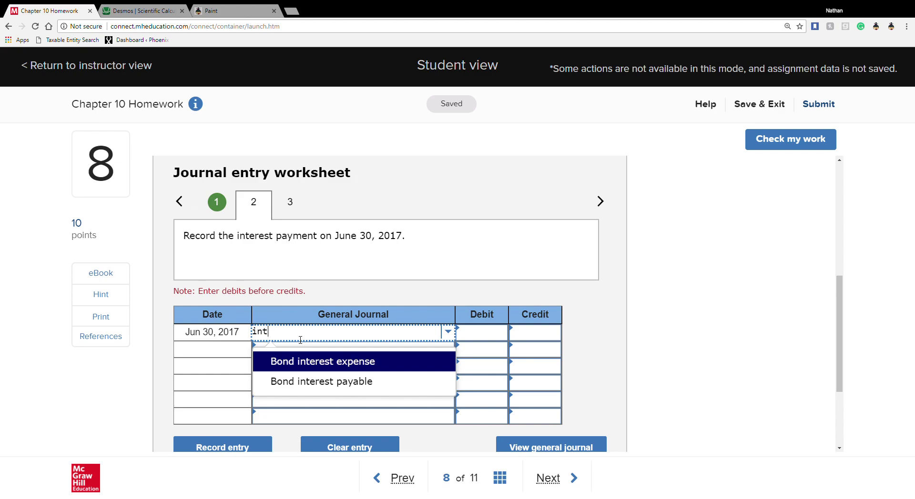
left_click(302, 365)
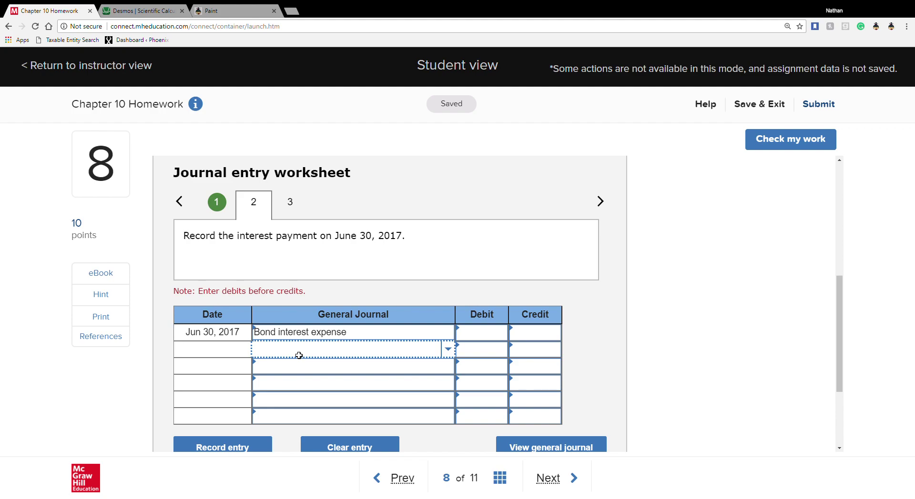
left_click(299, 355)
type("cash")
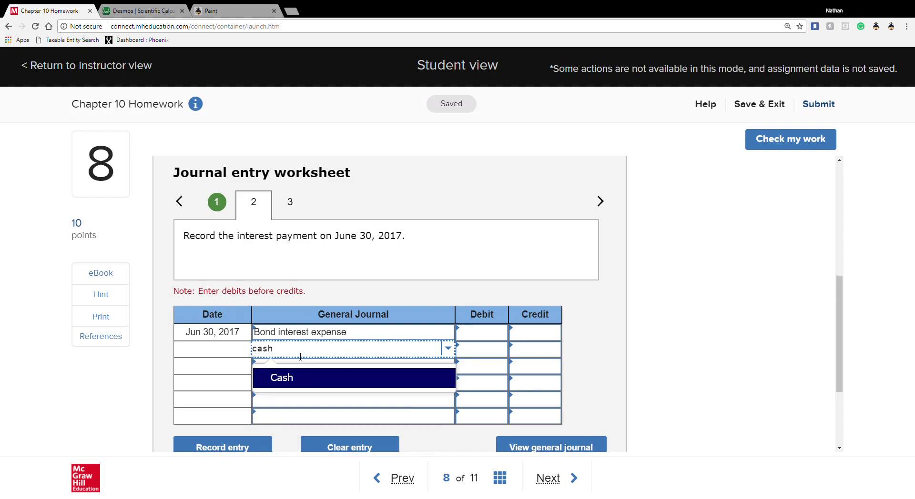
left_click(296, 378)
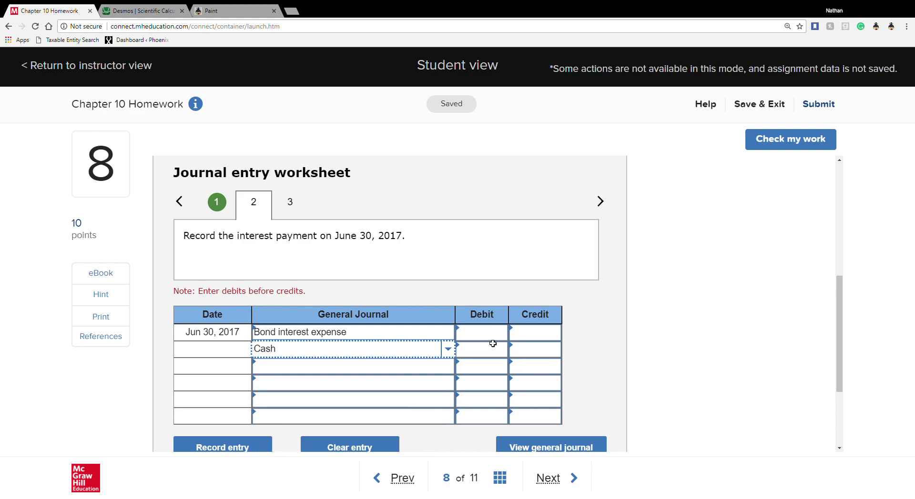
Step: Revisit the Required 1 semiannual interest calculation, then return to the June 30 worksheet
scroll(237, 224, "up", 3)
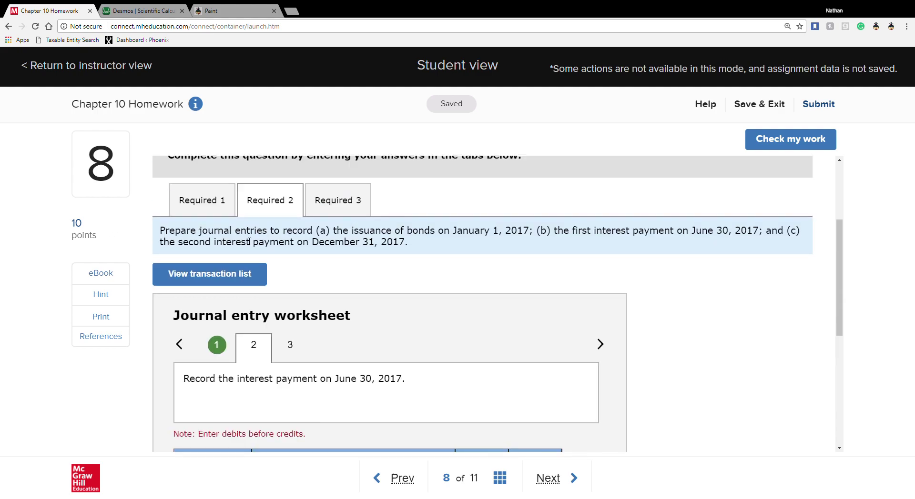
left_click(203, 212)
left_click(486, 79)
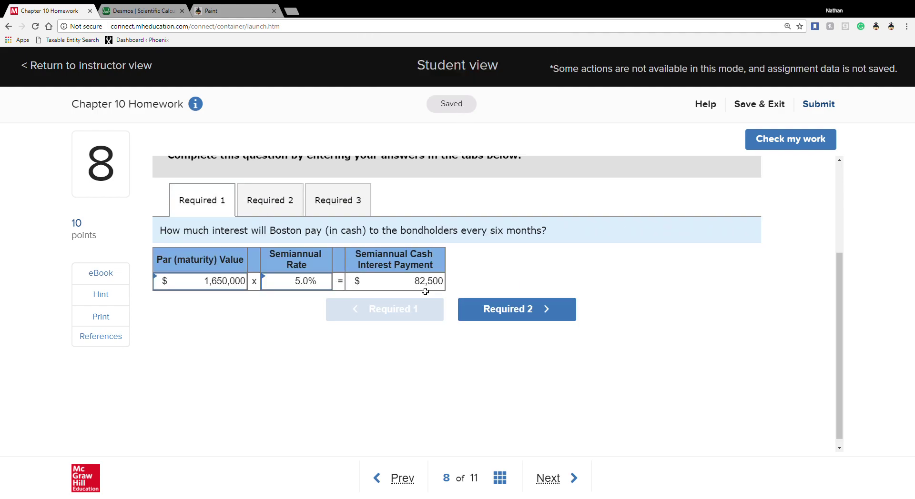
left_click(266, 212)
left_click(516, 336)
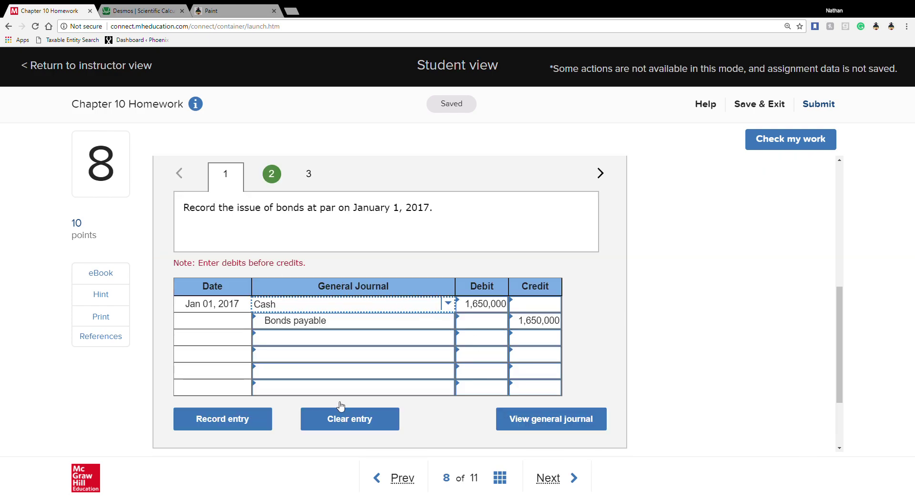
left_click(275, 179)
Step: Enter 82,500 as the Bond interest expense debit and the Cash credit
left_click(486, 311)
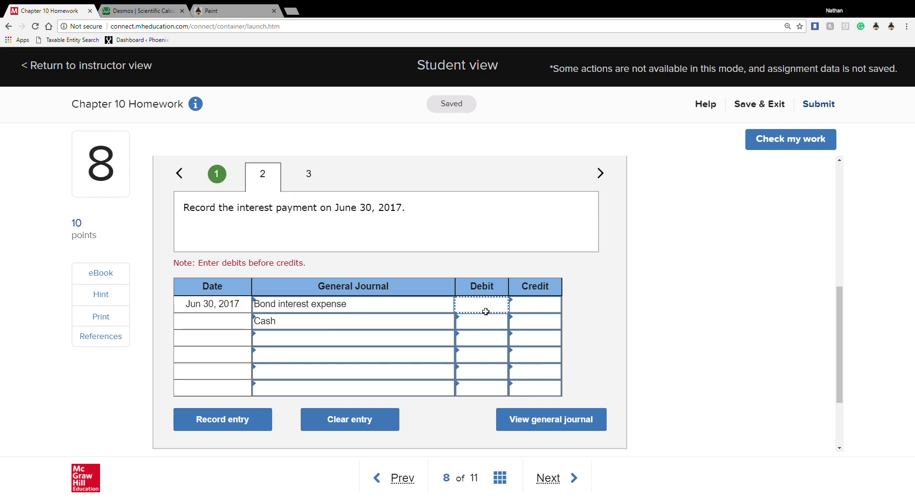
type("82")
key("Tab")
key("Tab")
key("Tab")
key("Tab")
type("82,5")
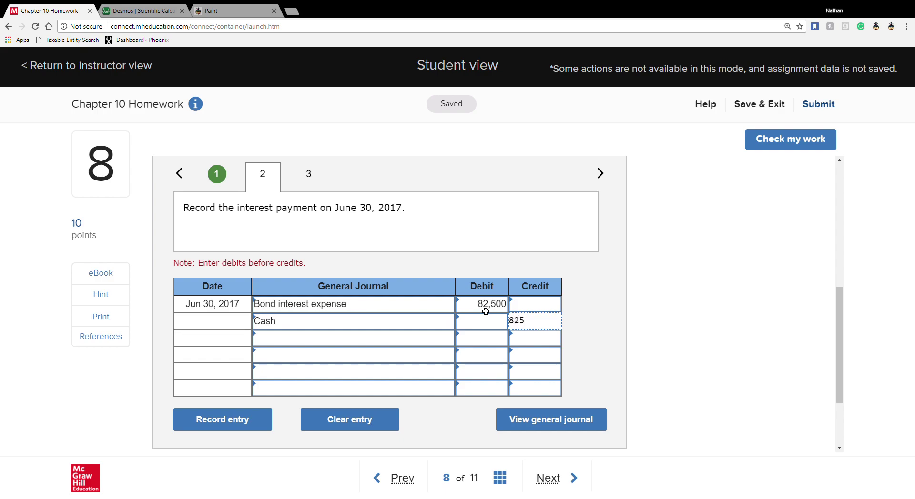
type("00")
key("Tab")
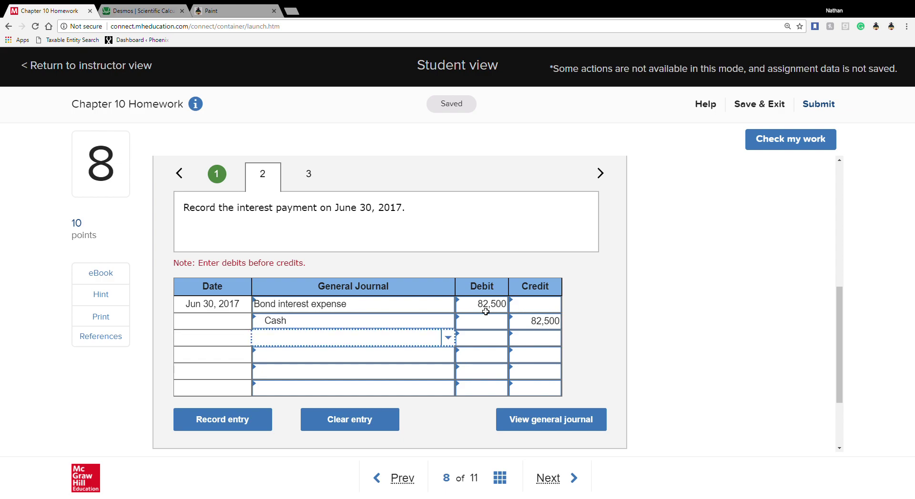
left_click(312, 174)
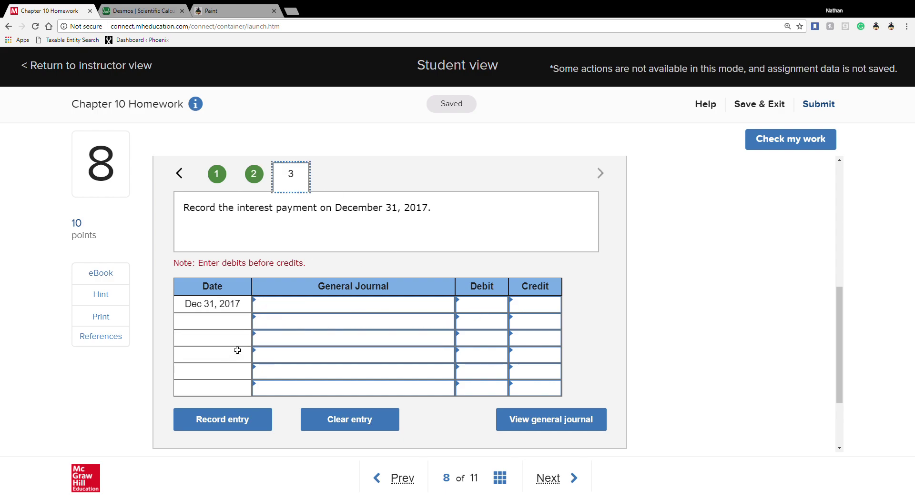
left_click(270, 312)
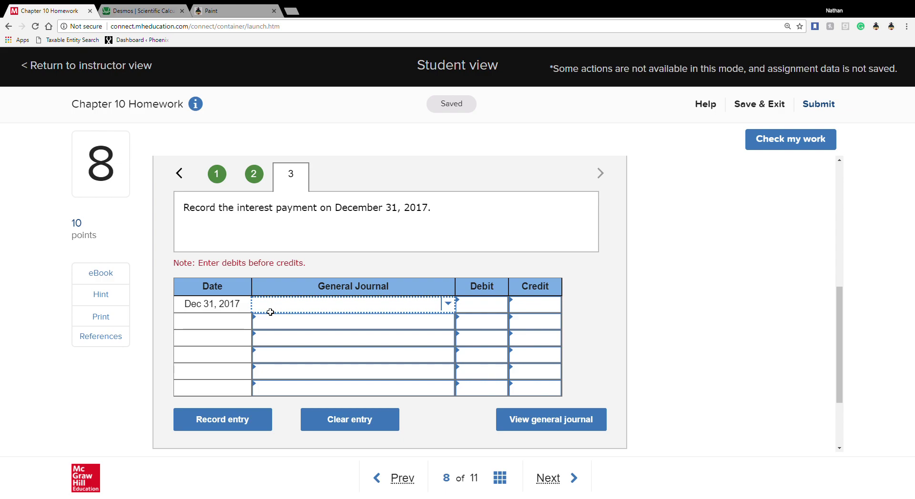
Step: Set the December 31 entry's accounts: debit Bond interest expense and credit Cash
left_click(270, 312)
type("int")
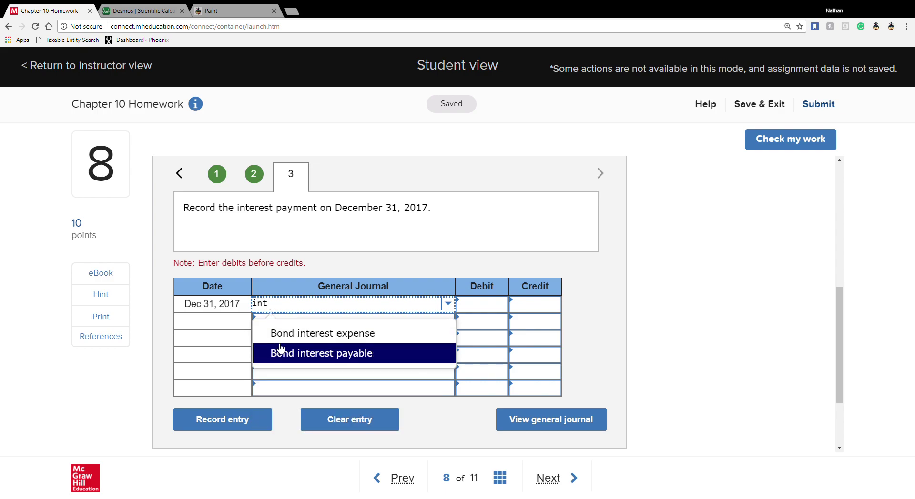
left_click(282, 332)
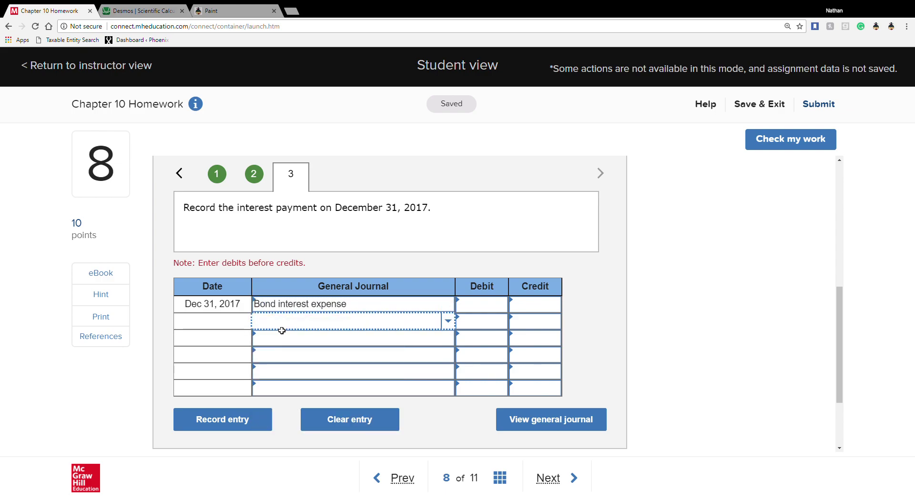
type("cahs")
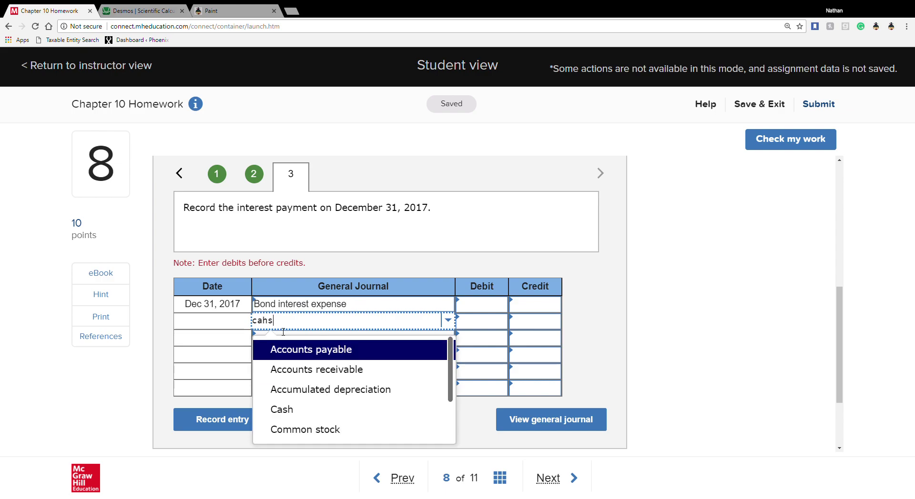
key("BackSpace")
key("BackSpace")
type("sh")
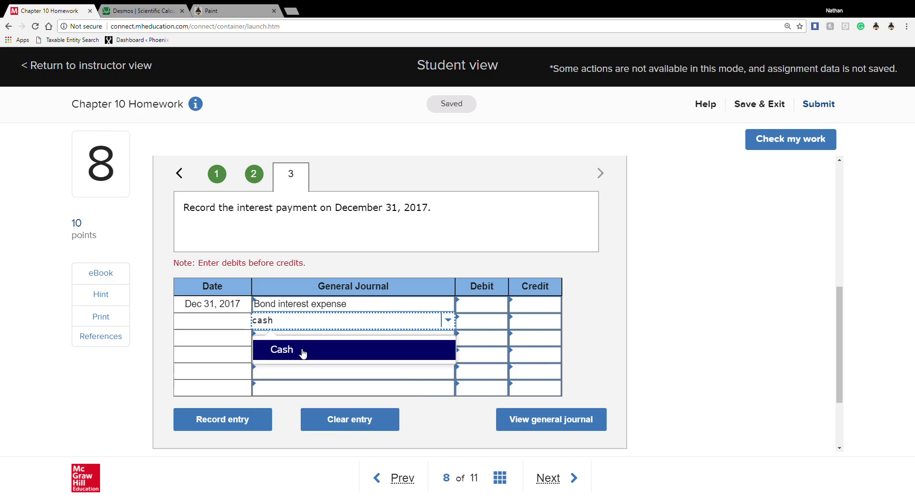
left_click(303, 353)
Step: Enter 82,500 as the debit and credit, check the work, and return to question 8
left_click(477, 307)
type("82")
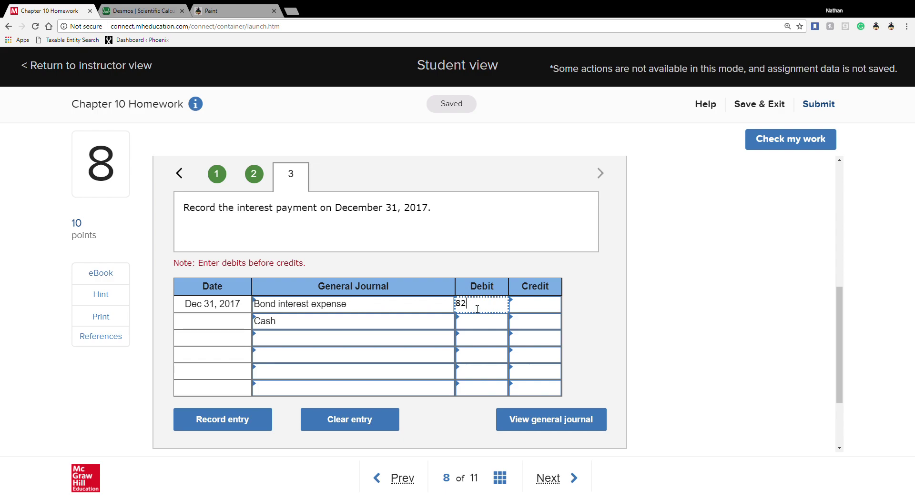
key("Tab")
key("Tab")
key("Tab")
key("Tab")
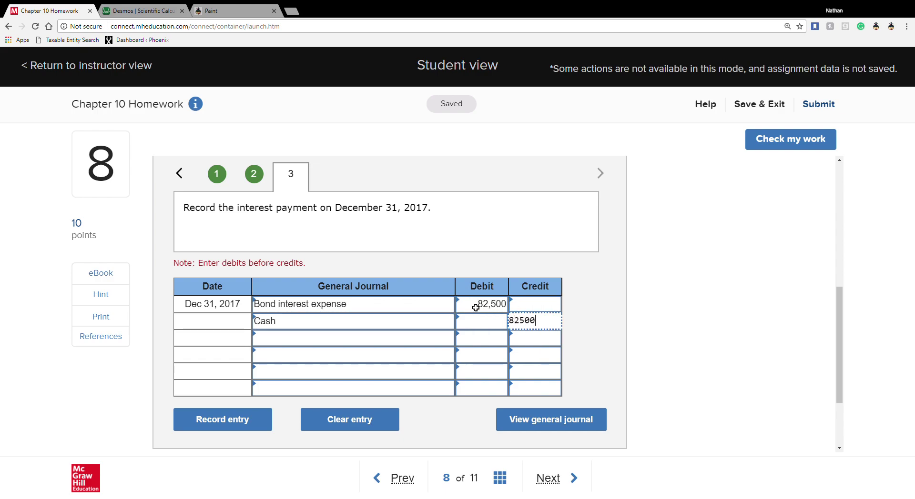
key("Tab")
left_click(766, 149)
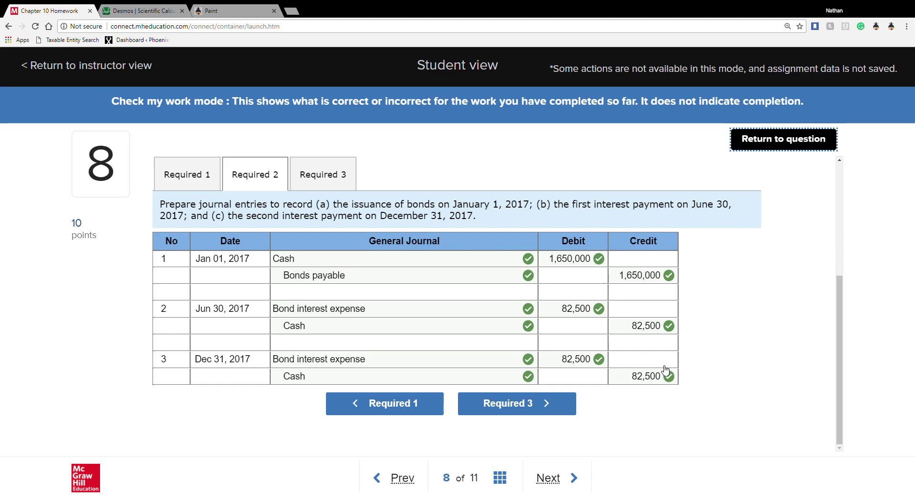
left_click(752, 149)
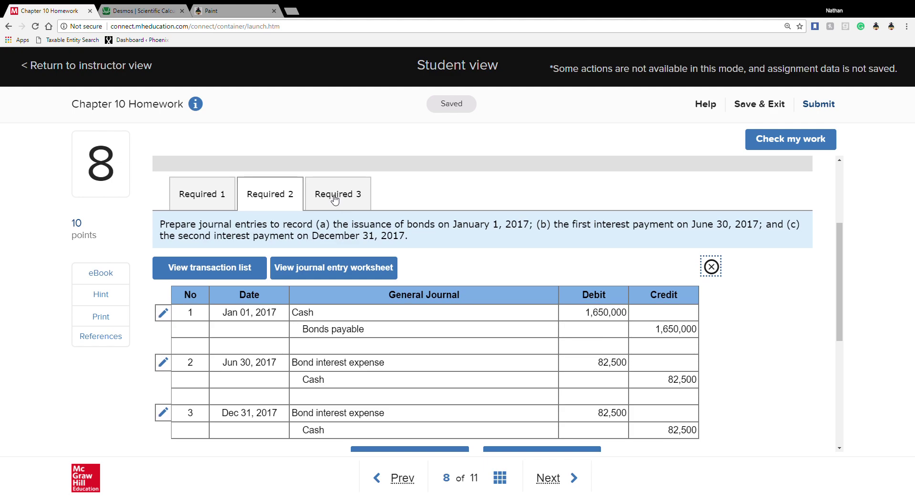
Step: In Required 3, put Cash on line one and Discount on bonds payable on line two
left_click(334, 200)
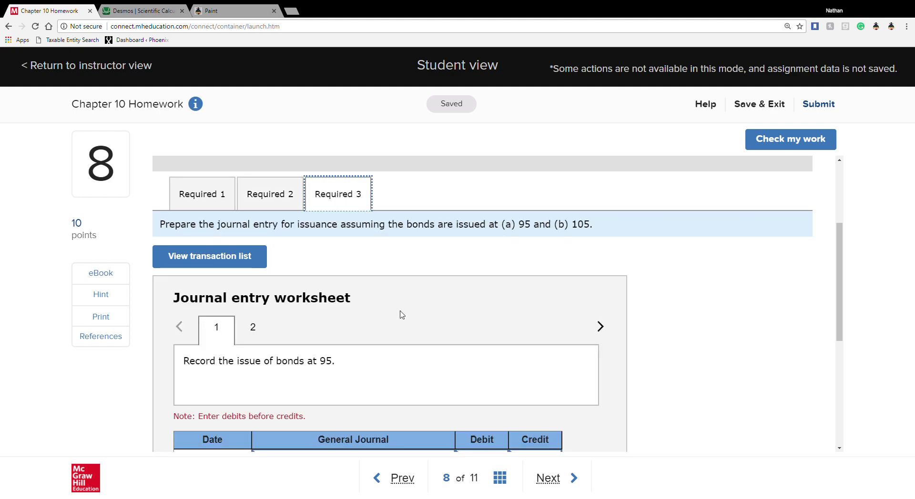
scroll(400, 357, "down", 2)
scroll(399, 357, "down", 2)
scroll(408, 360, "up", 1)
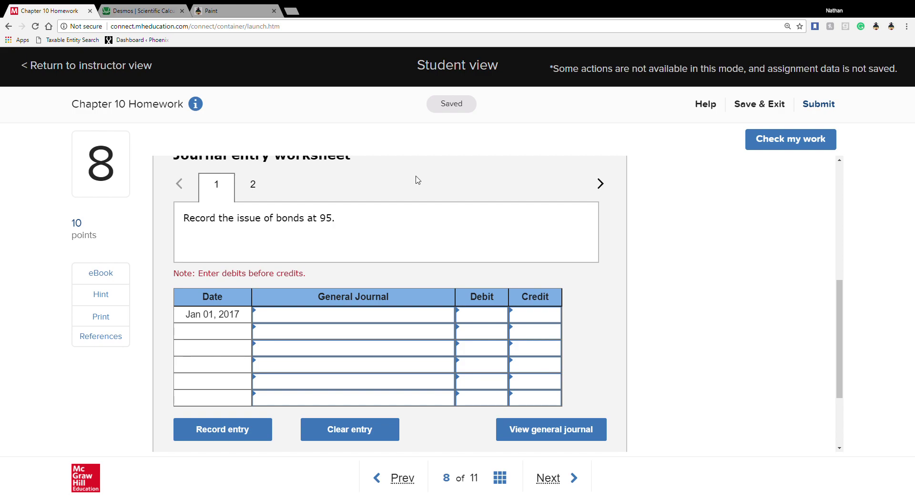
scroll(286, 316, "up", 1)
left_click(283, 367)
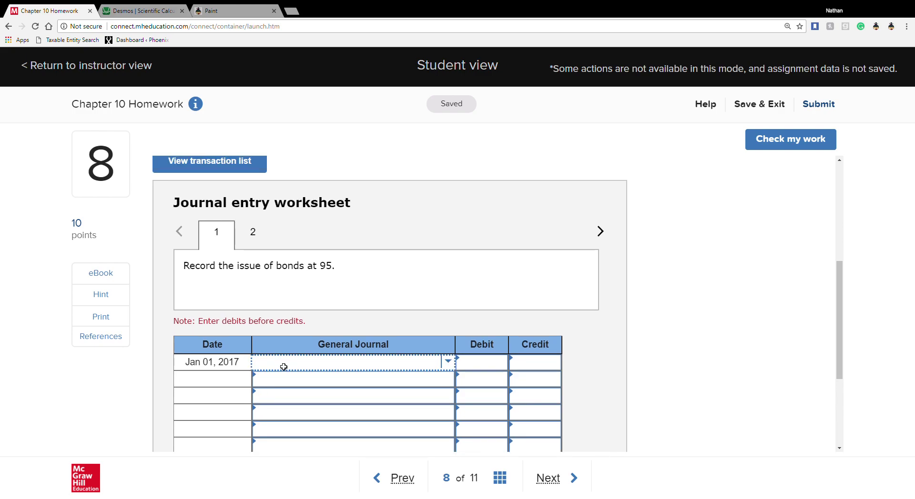
type("cash")
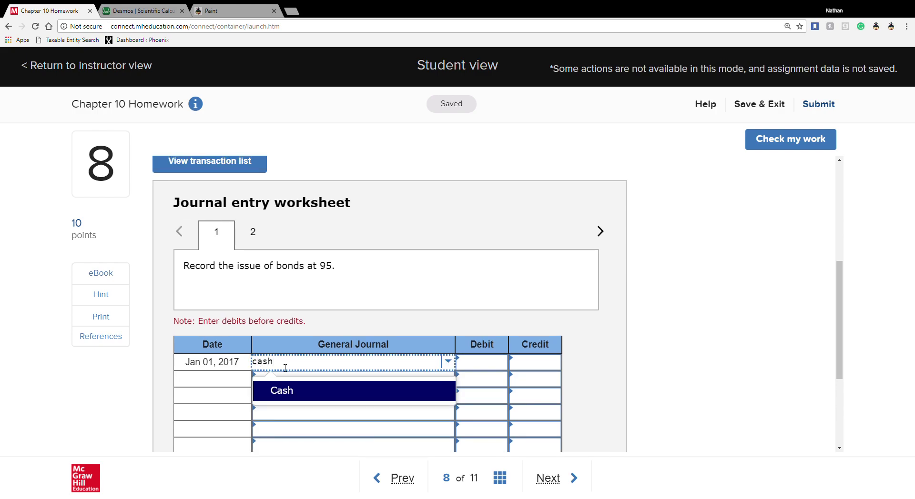
left_click(286, 393)
left_click(289, 389)
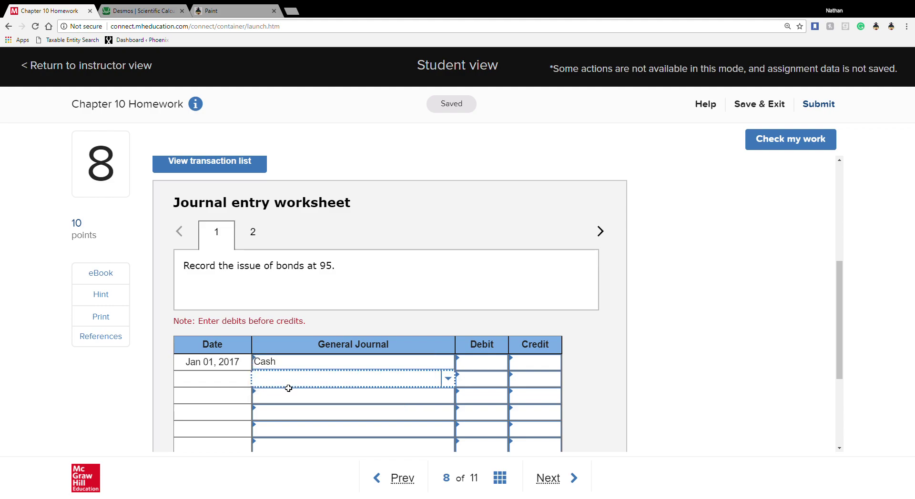
type("disc")
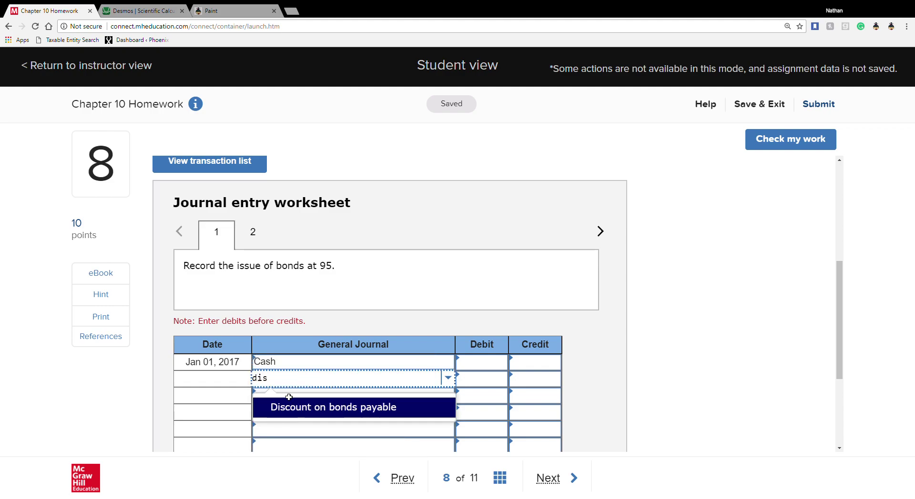
left_click(290, 406)
Step: Add Bonds payable on line three with a 1,650,000 credit
left_click(288, 396)
type("bond")
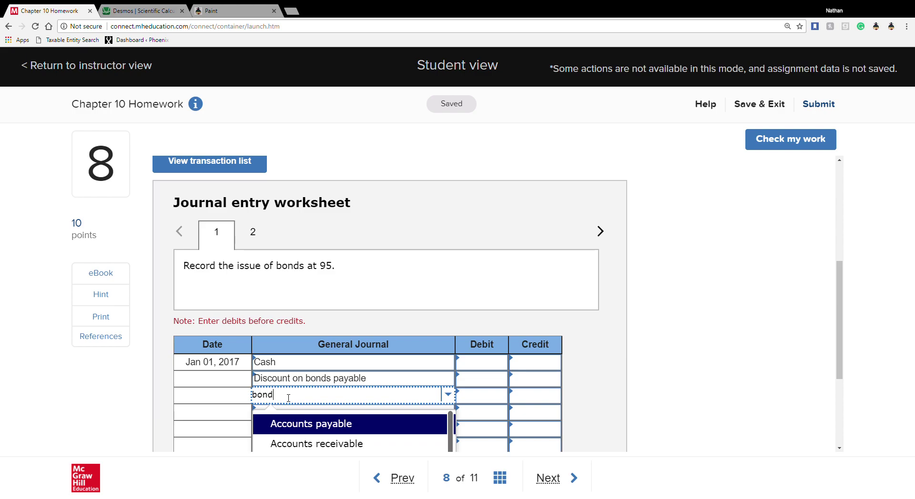
scroll(298, 429, "down", 1)
scroll(286, 424, "up", 1)
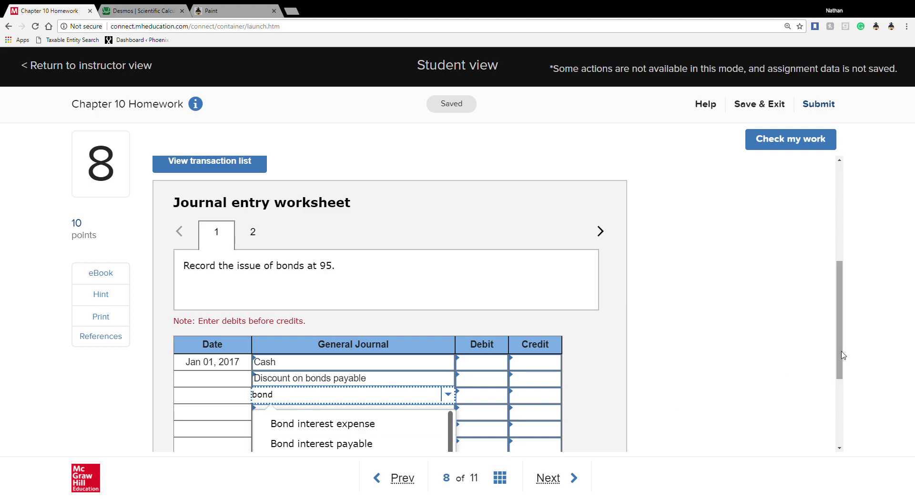
left_click_drag(839, 357, 838, 391)
left_click(447, 308)
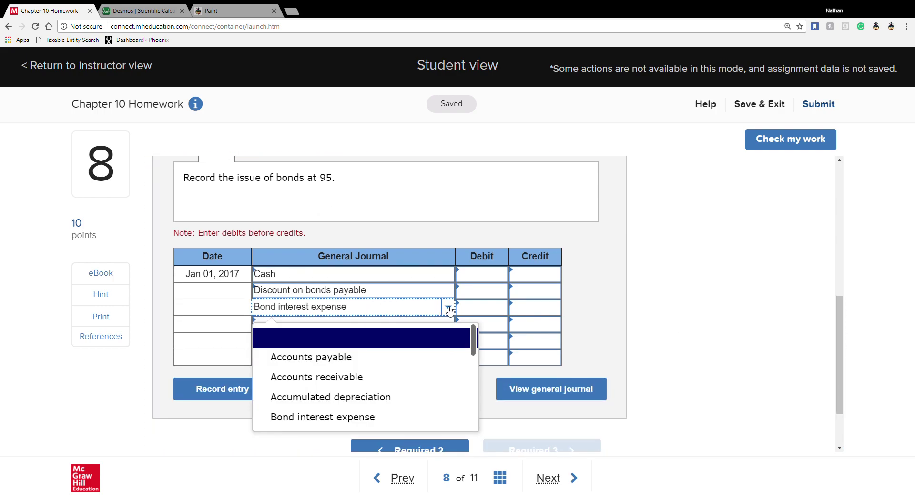
type("bonds")
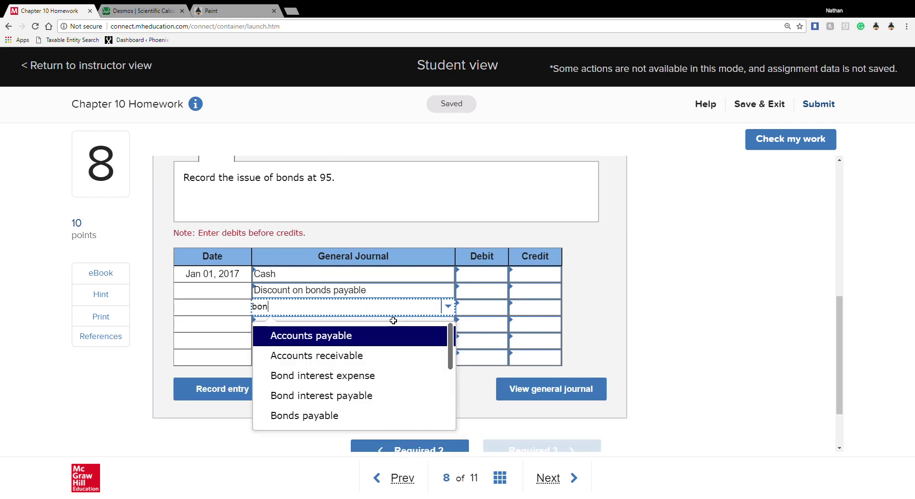
left_click(382, 345)
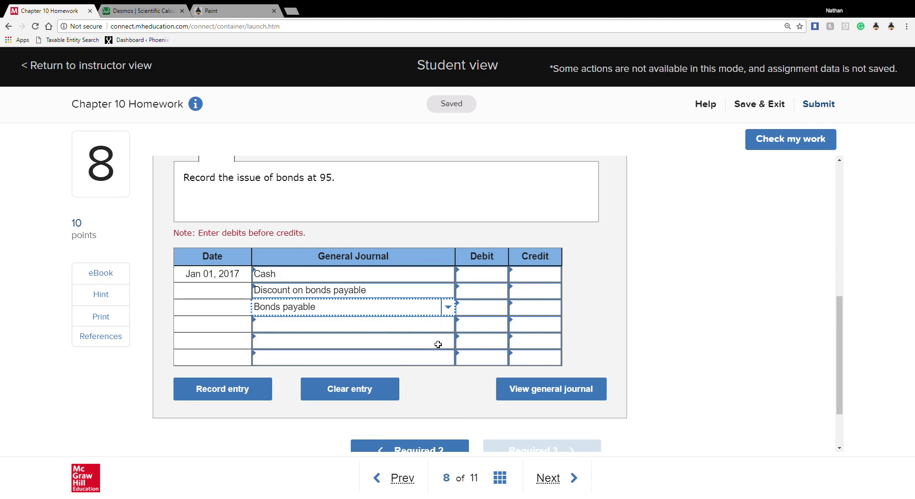
left_click(484, 276)
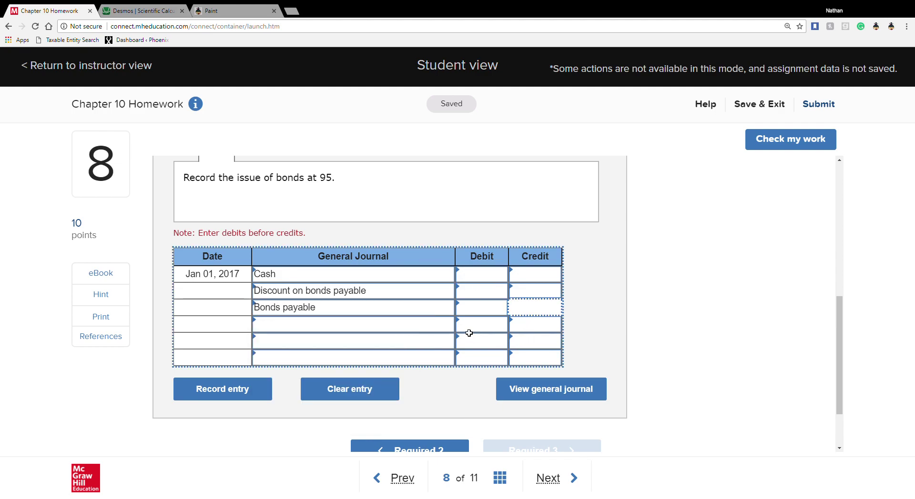
scroll(468, 330, "up", 6)
scroll(470, 335, "down", 7)
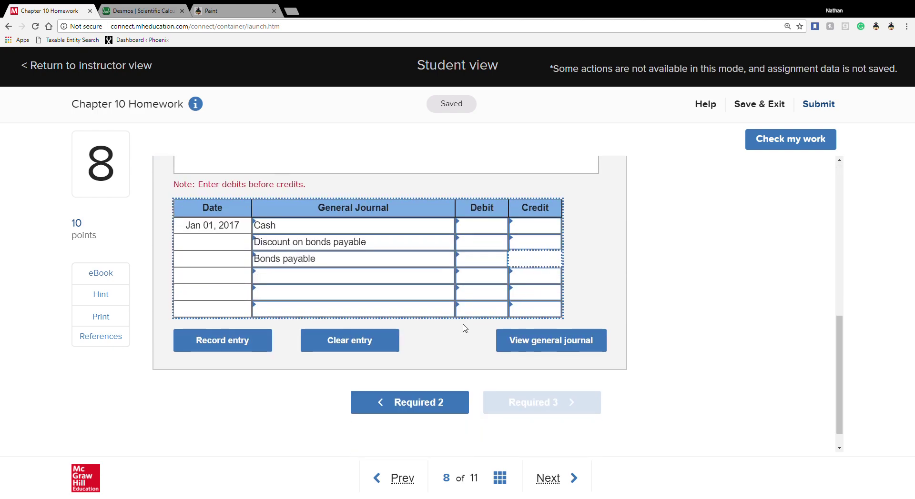
type("1,650,000")
left_click(489, 228)
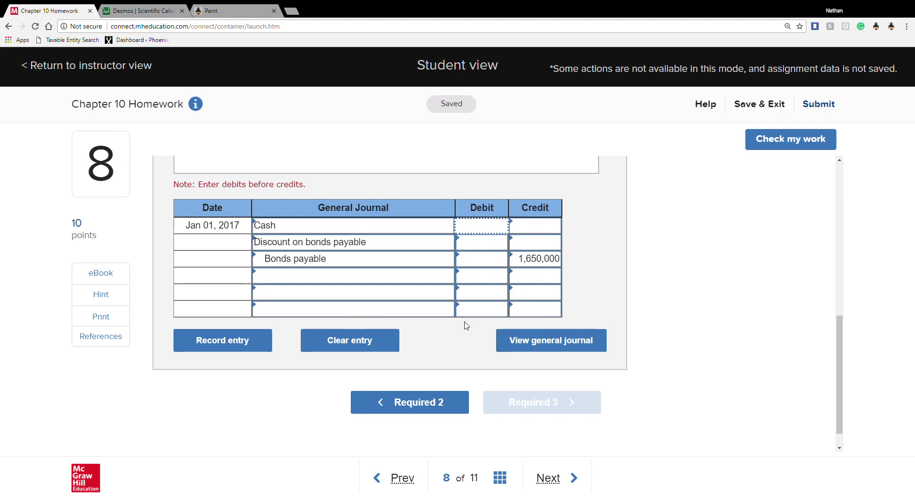
scroll(466, 326, "up", 2)
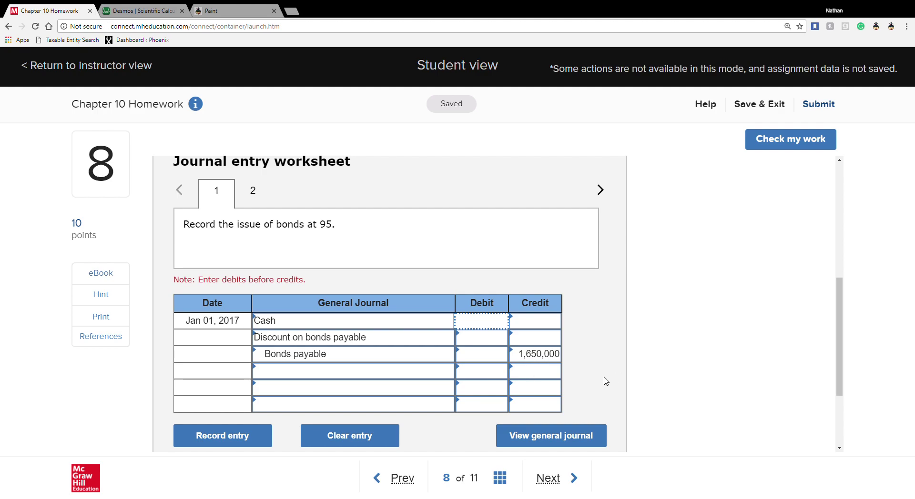
Step: Compute the cash received at 95 in Desmos: 1650000 × .95 = 1,567,500
left_click(138, 11)
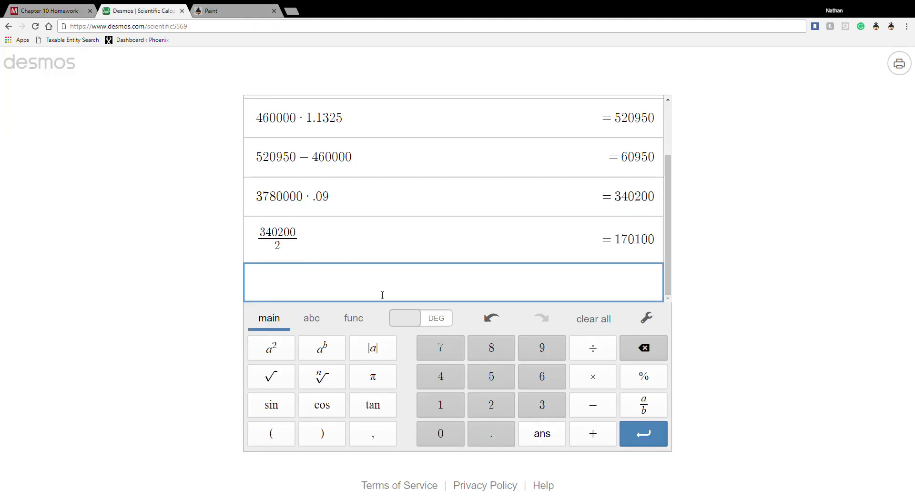
type("165000")
type("0")
type("*")
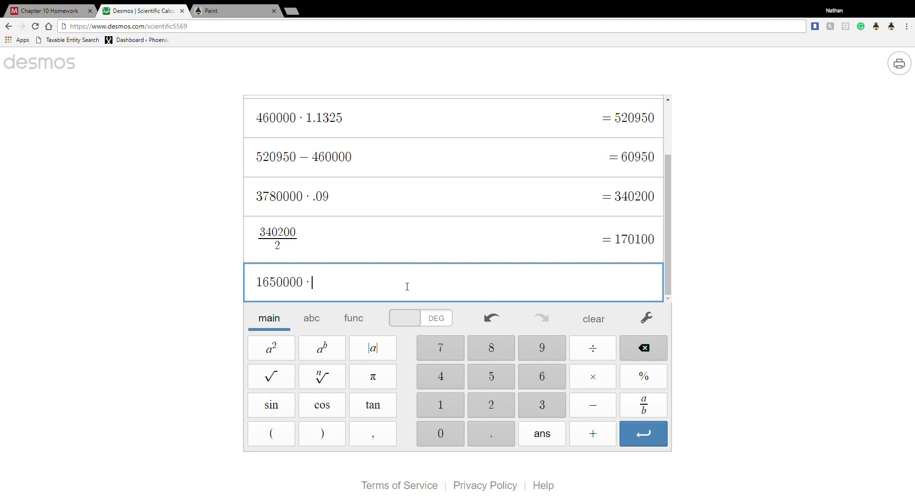
type(".95")
key("Return")
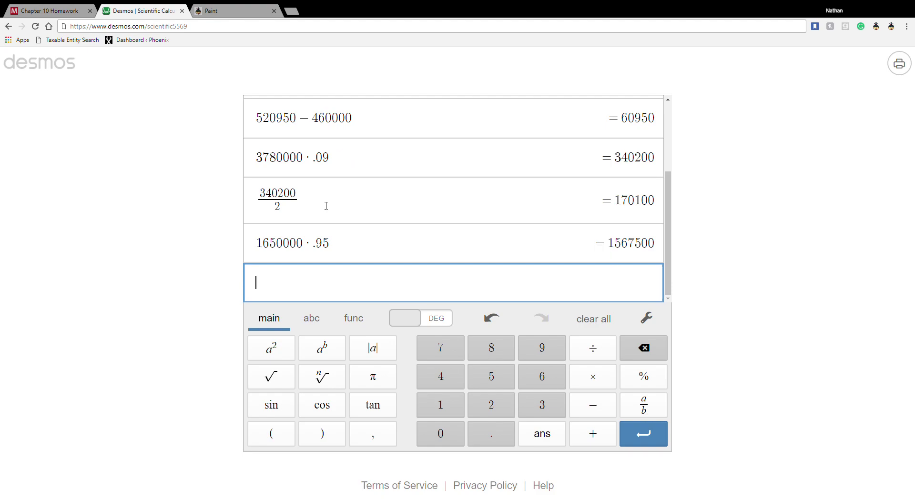
Step: Debit Cash 1,567,500, then compute the discount as 1650000 − 1567500
key("ctrl+shift+Tab")
left_click(486, 329)
type("1567")
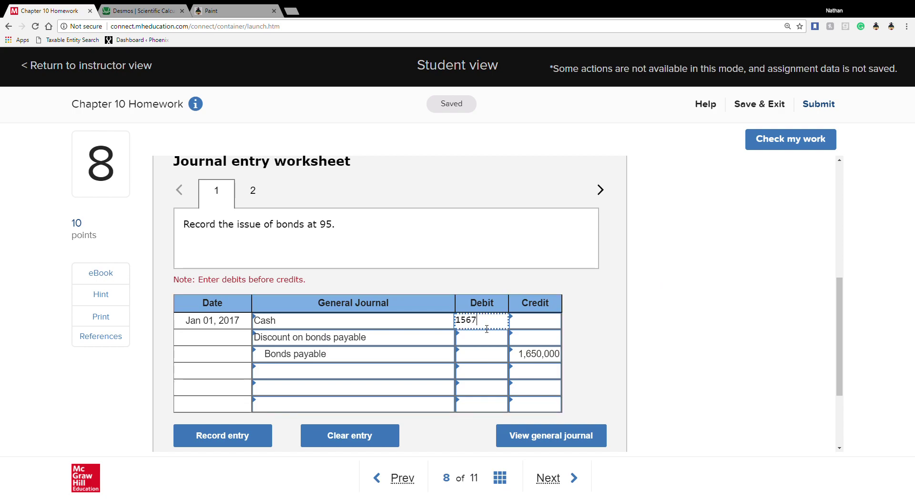
type("500")
left_click(488, 339)
left_click(152, 12)
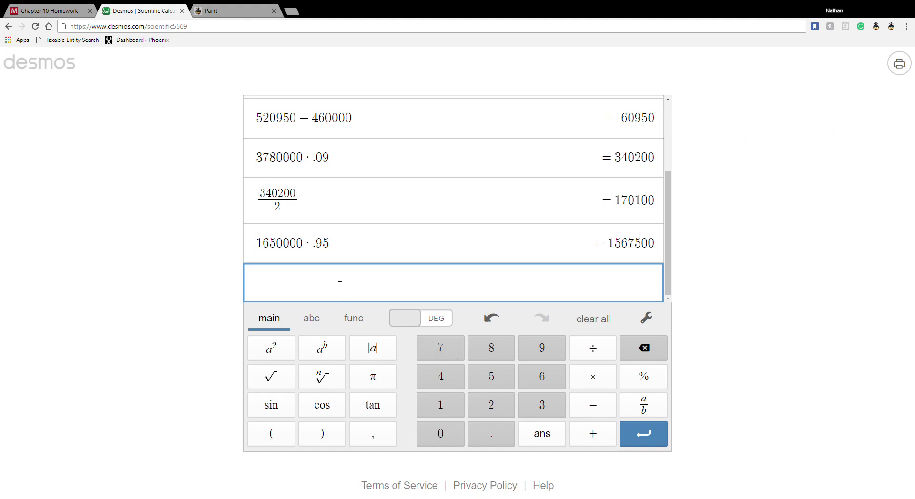
type("1650000 −-1567500")
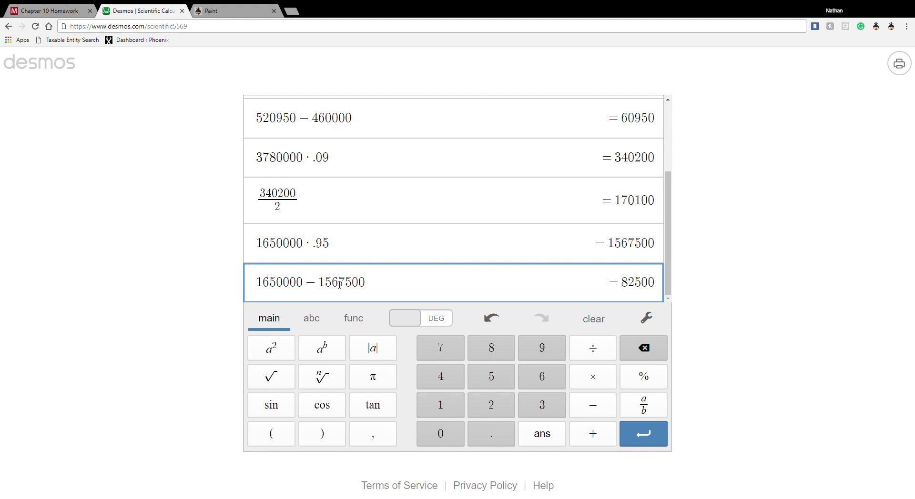
Step: Debit Discount on bonds payable 82,500, check the 95 entry, and reopen Required 3
left_click(48, 10)
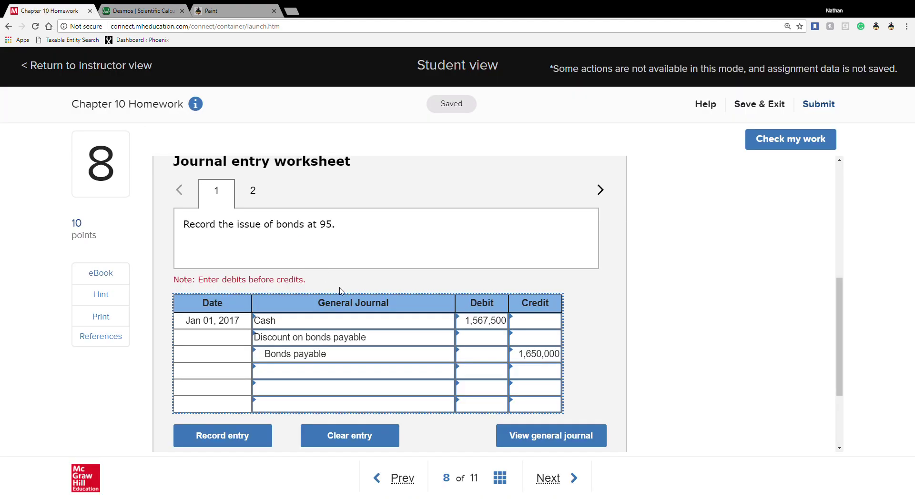
left_click(471, 340)
left_click(471, 340)
type("820")
type("500")
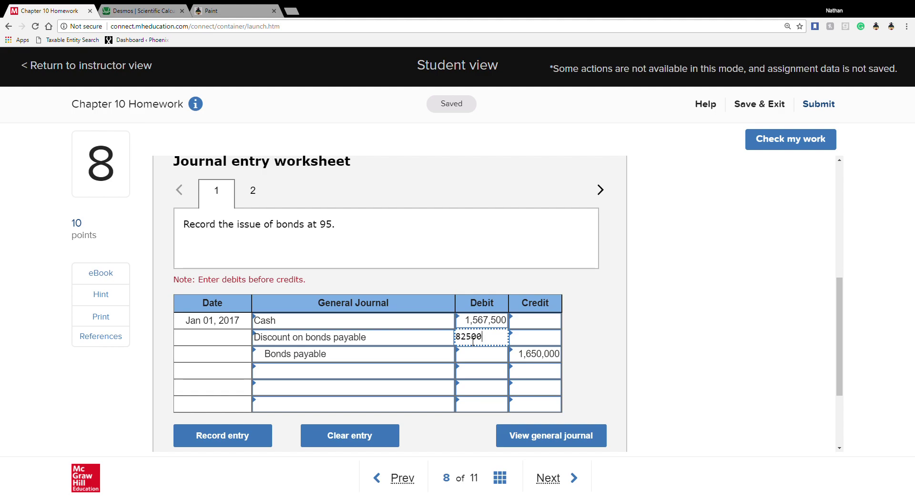
left_click(469, 368)
left_click(788, 145)
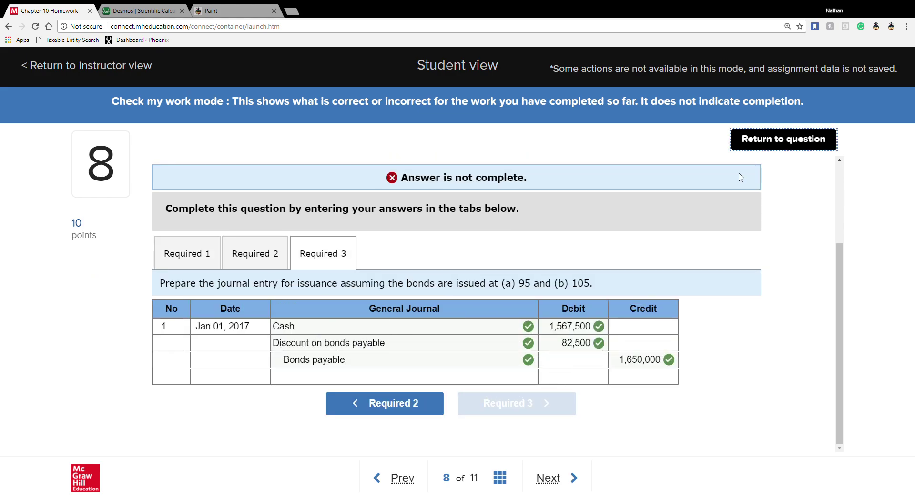
left_click(761, 146)
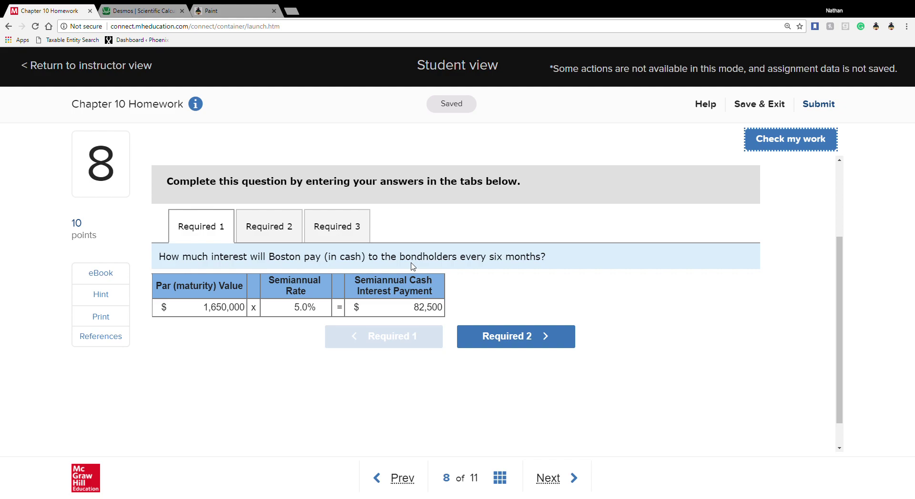
left_click(335, 240)
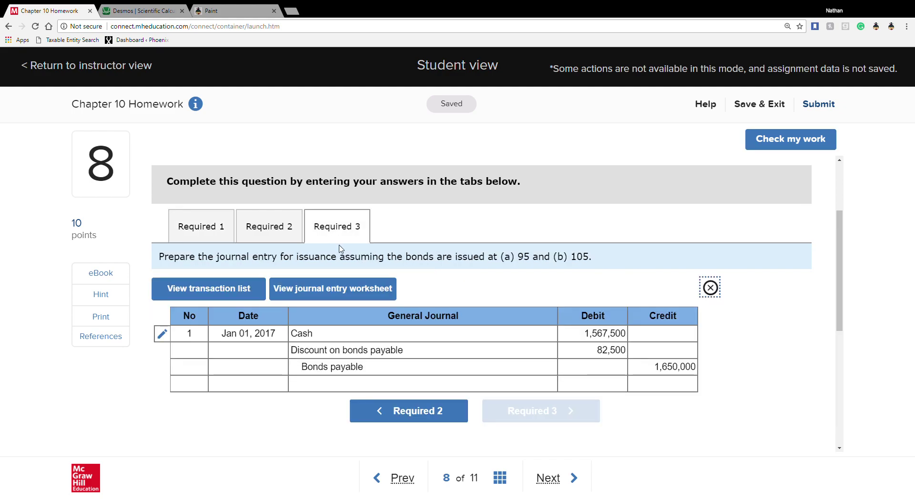
Step: In the 105 issuance entry, list Cash, Premium on bonds payable and Bonds payable as accounts
left_click(709, 288)
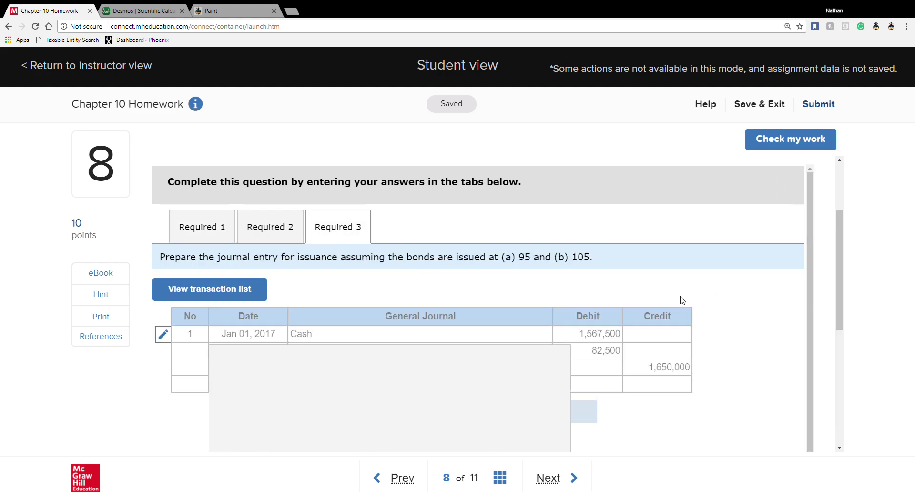
left_click(272, 183)
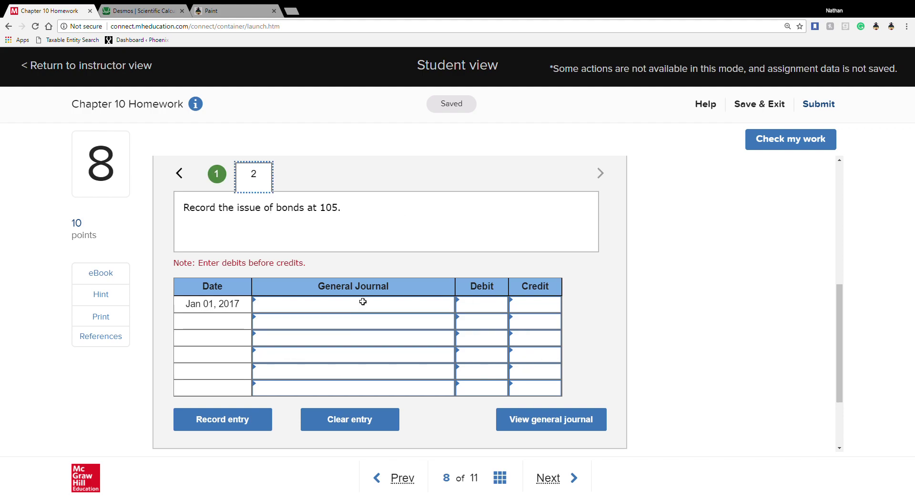
left_click(284, 306)
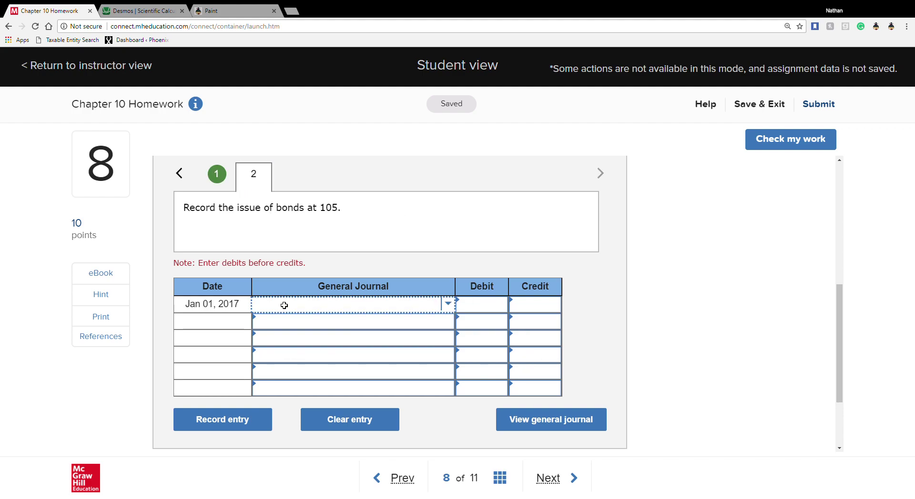
type("cash")
key("Tab")
key("Tab")
key("Tab")
type("pre")
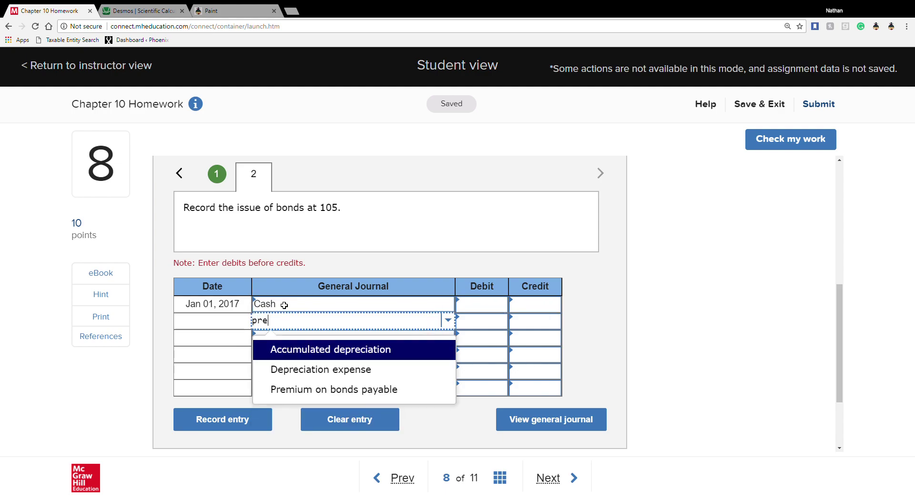
left_click(277, 388)
left_click(275, 344)
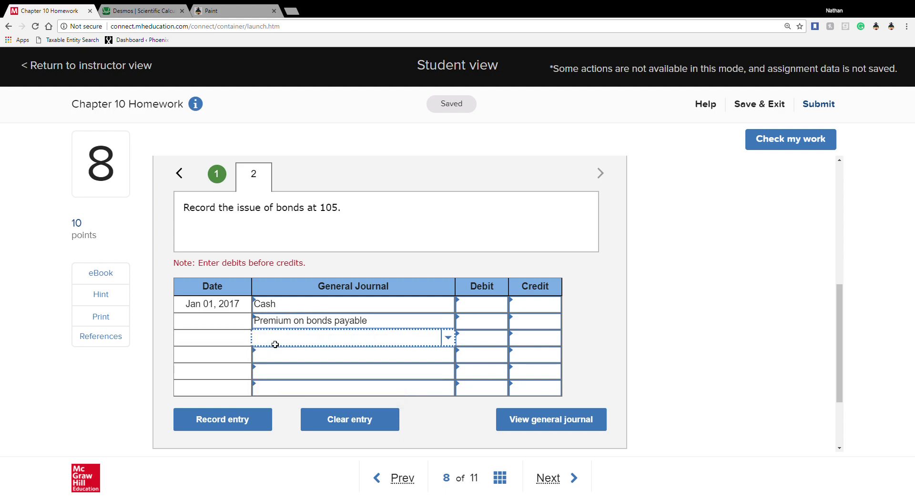
type("bond")
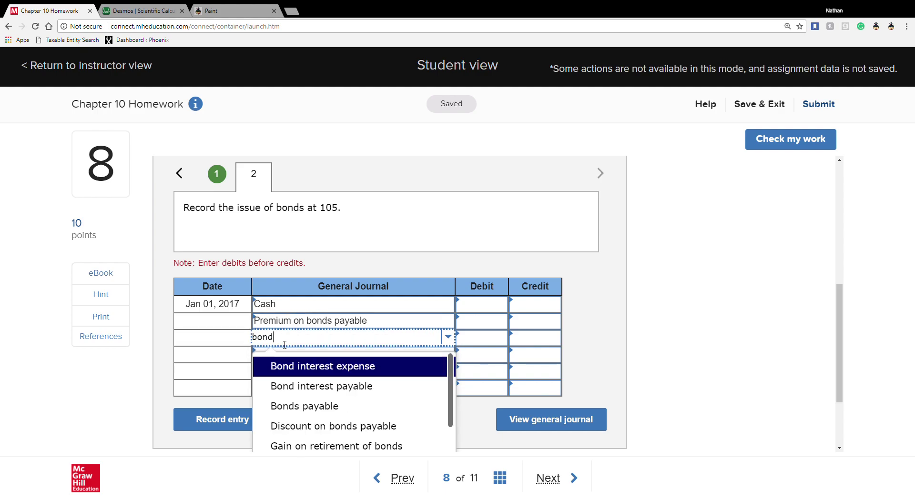
left_click(292, 406)
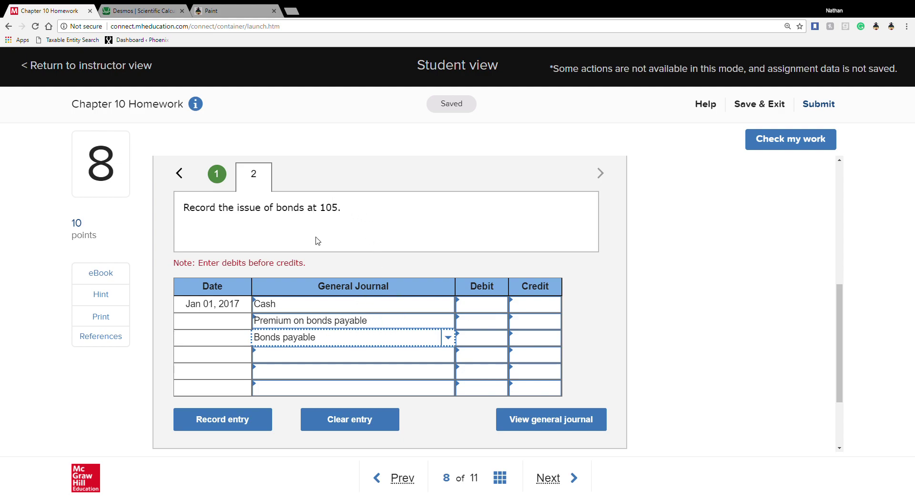
Step: Credit Bonds payable 1,650,000
left_click(534, 344)
type("1650000")
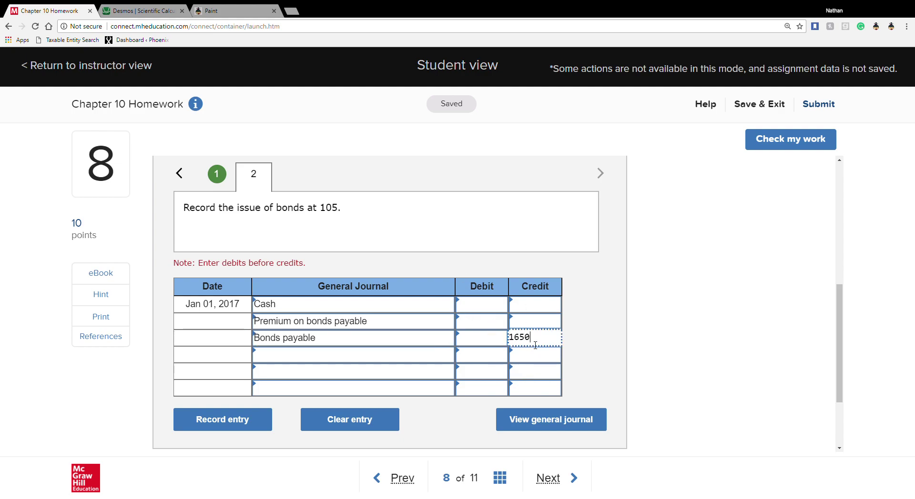
left_click(531, 322)
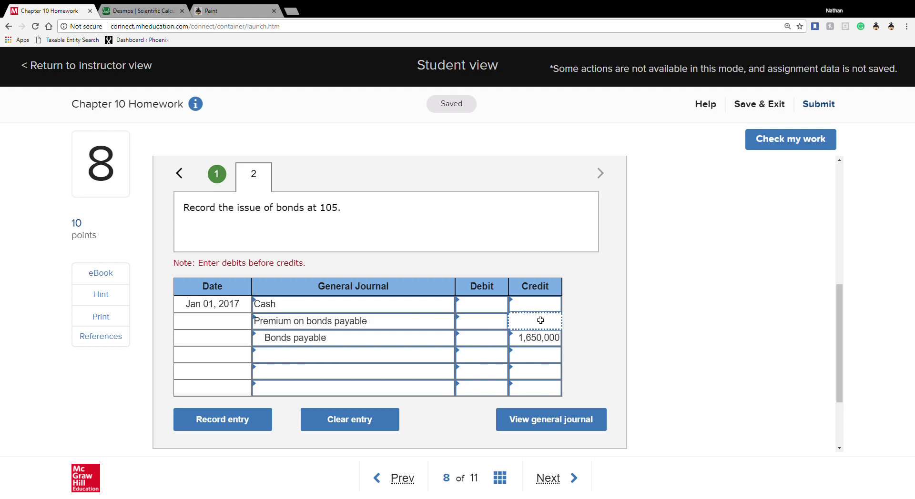
left_click(215, 11)
Step: Compute the cash received at 105 in Desmos: 1650000 × 1.05 = 1,732,500
left_click(141, 10)
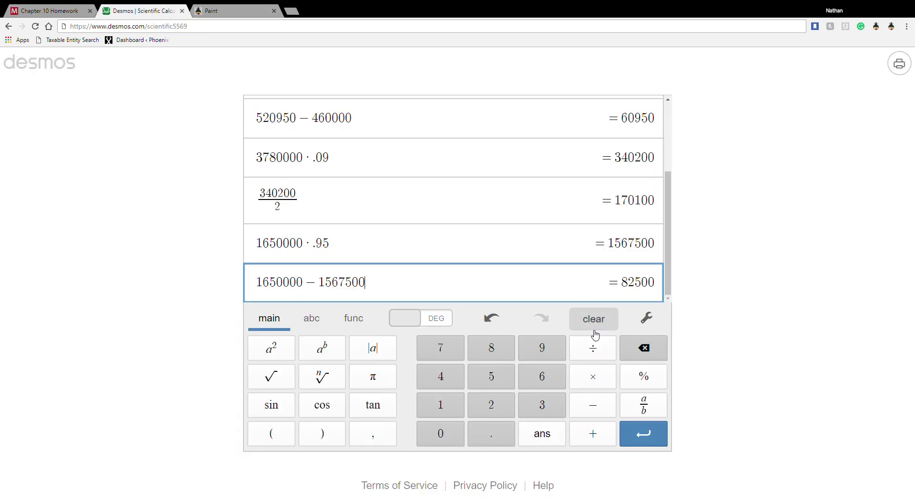
key("Return")
type("165")
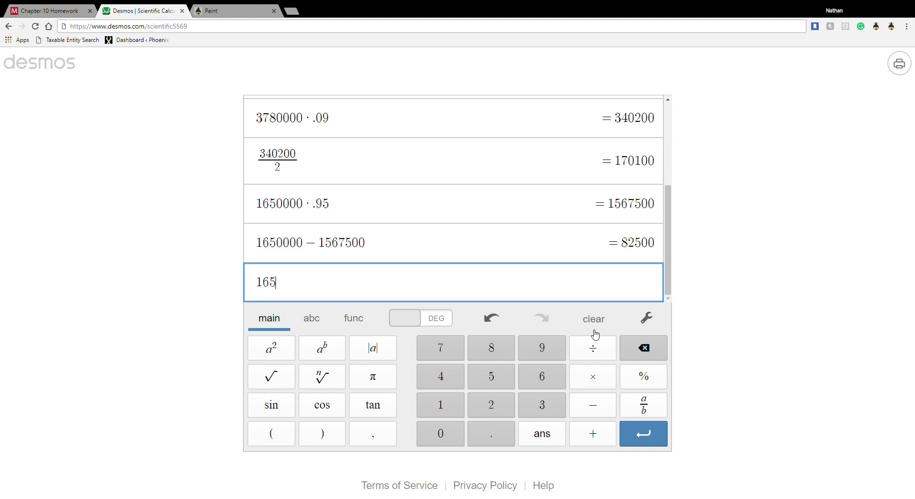
type("0000*1.05")
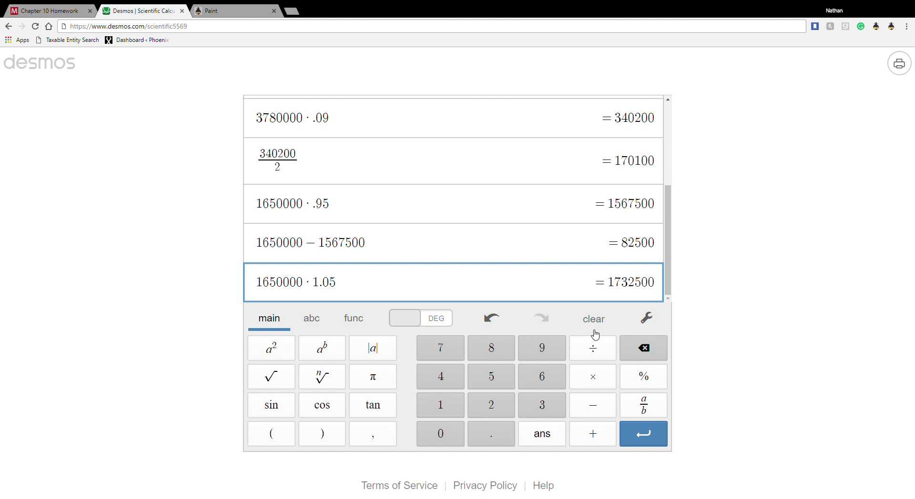
key("Return")
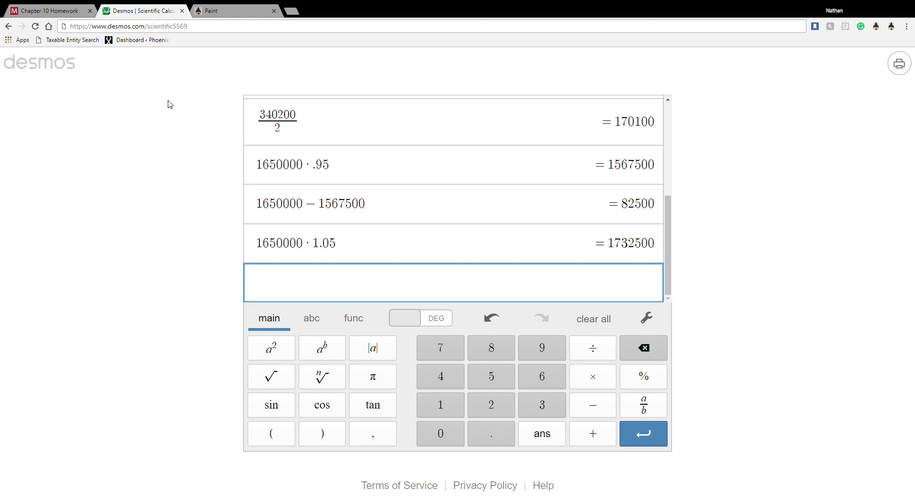
left_click(45, 10)
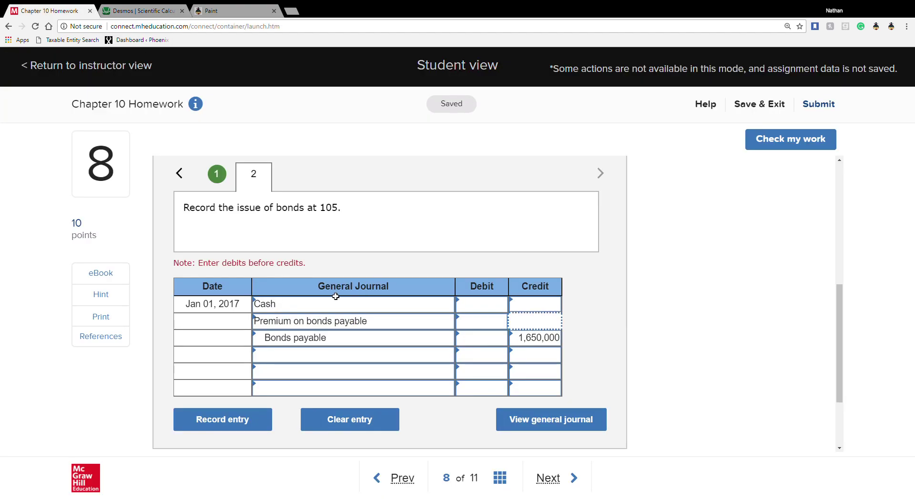
Step: Debit Cash 1,732,500 in the 105 issuance entry
left_click(472, 303)
type("1732500")
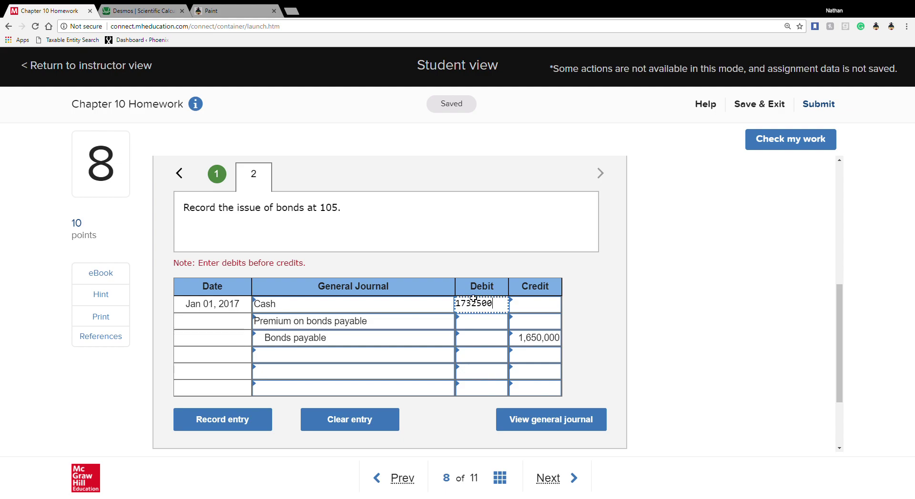
left_click(479, 328)
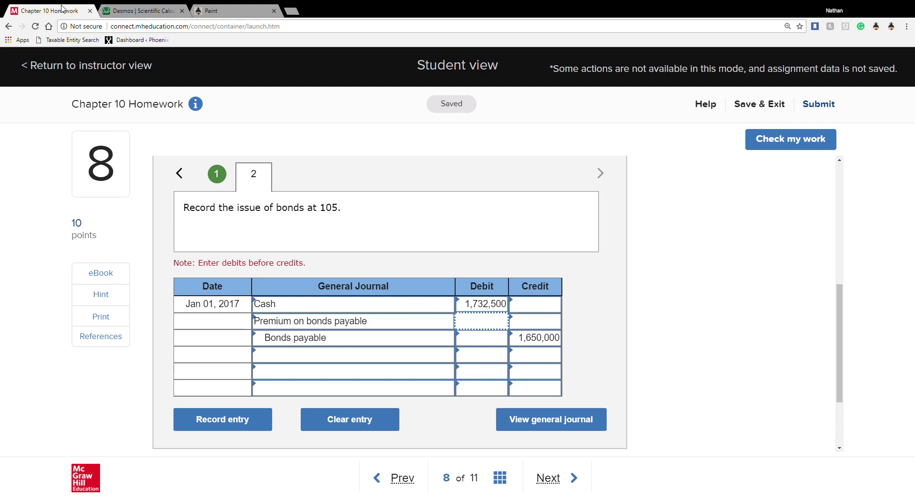
Step: Compute the premium in Desmos as 1732500 − 1650000 = 82,500
left_click(145, 12)
type("1732500 −-16500000")
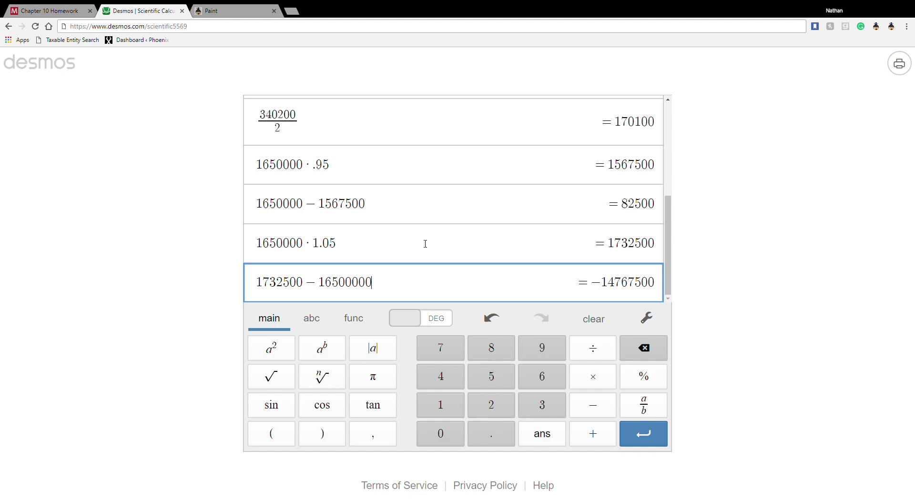
key("BackSpace")
key("Return")
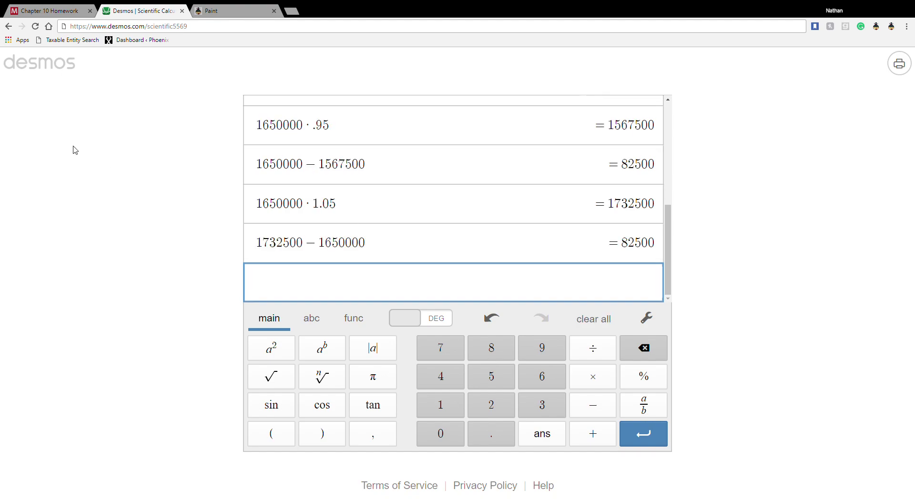
left_click(37, 8)
Step: Credit Premium on bonds payable 82,500 and check the 105 entry
left_click(521, 323)
type("82500")
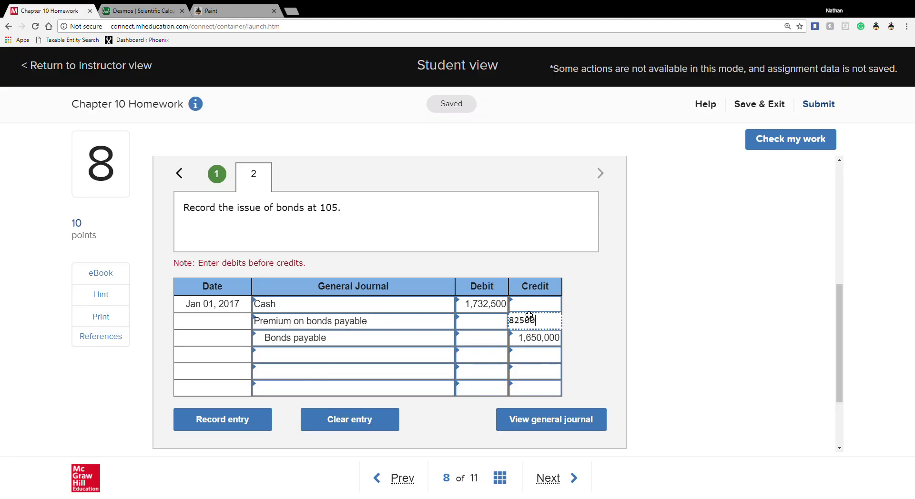
key("Tab")
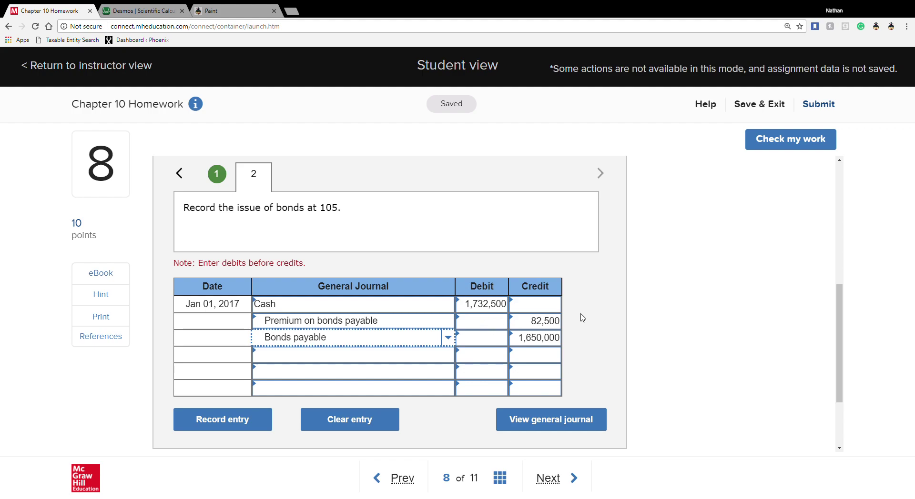
left_click(781, 151)
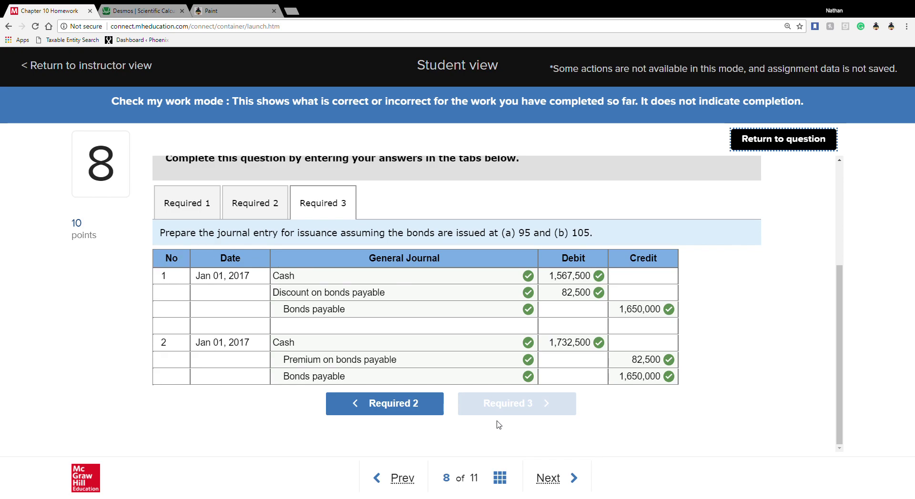
Step: Advance to question 9 on Hillside's $1,700,000 bonds issued at $1,468,990
left_click(547, 478)
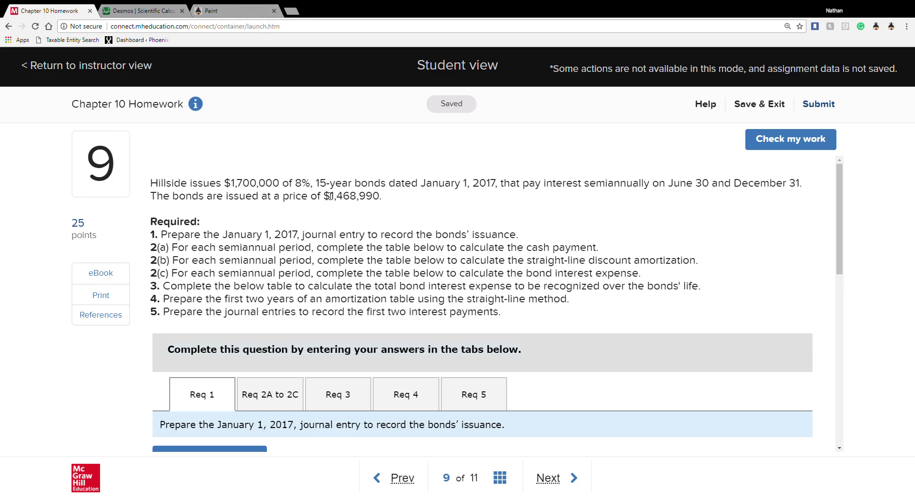
Step: Debit Cash 1,468,990 on the first line of question 9's issuance entry
left_click_drag(324, 196, 383, 195)
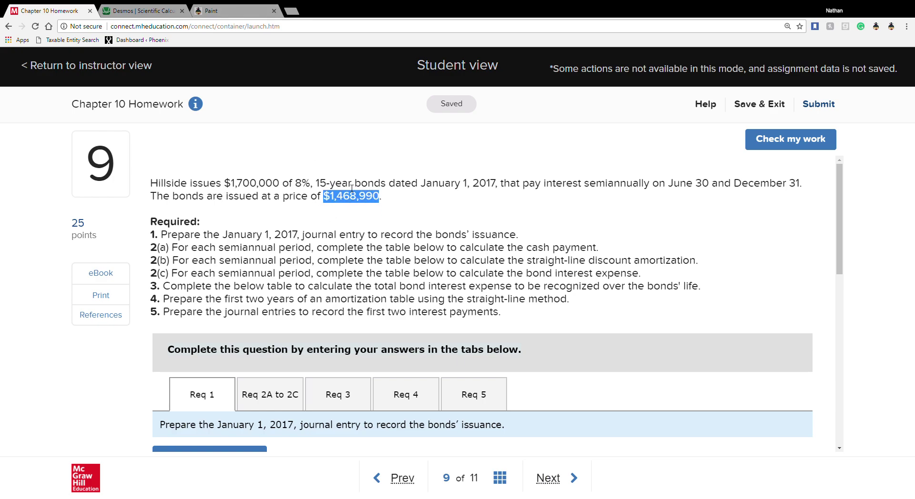
left_click(229, 185)
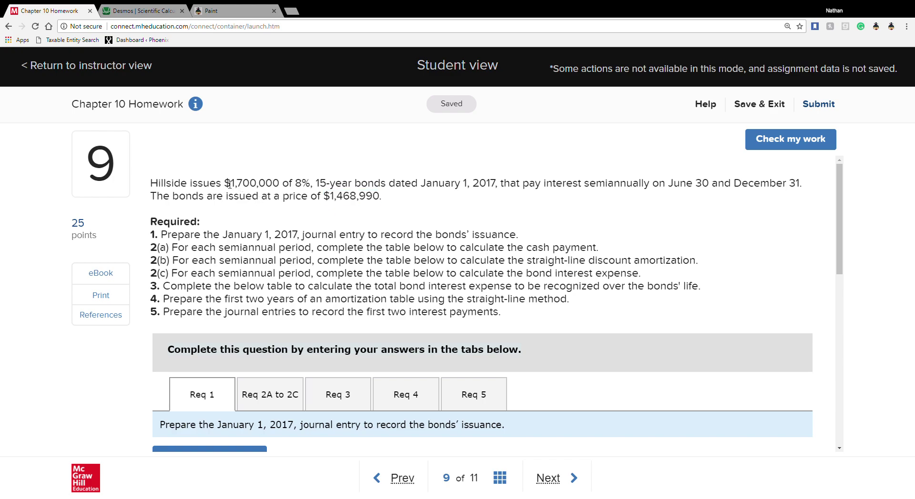
double_click(229, 185)
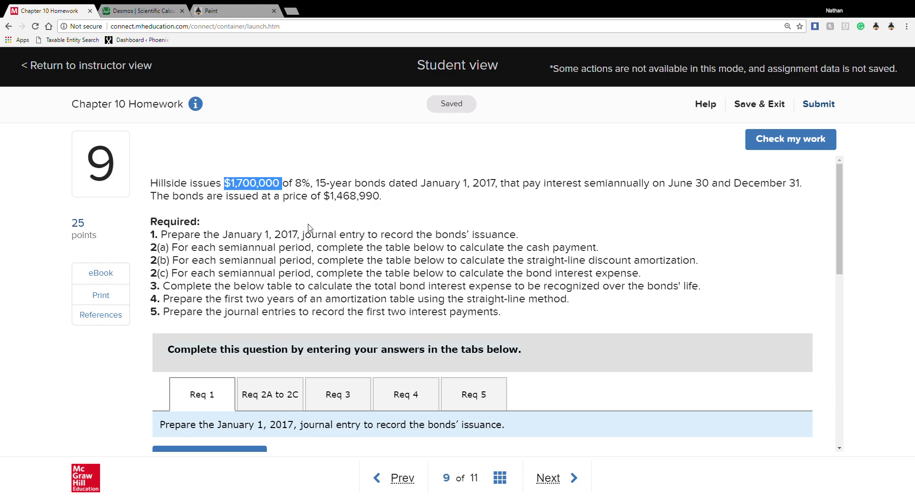
scroll(308, 228, "down", 6)
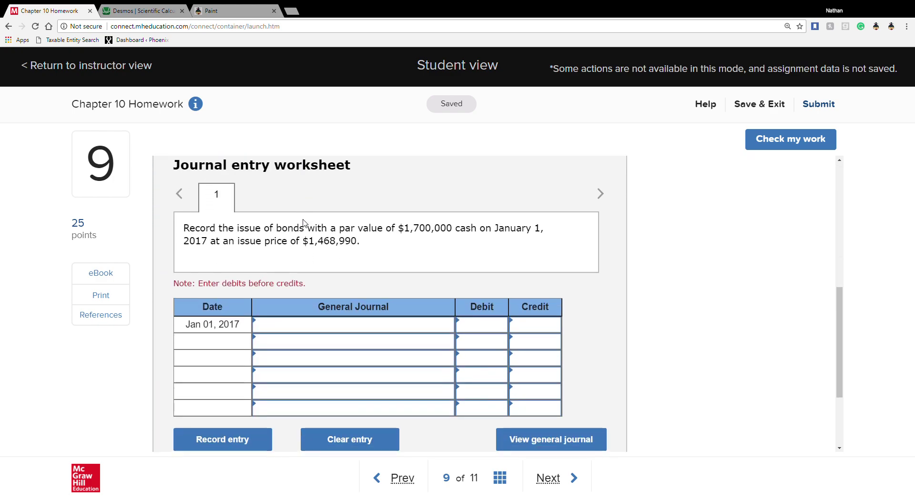
left_click(317, 328)
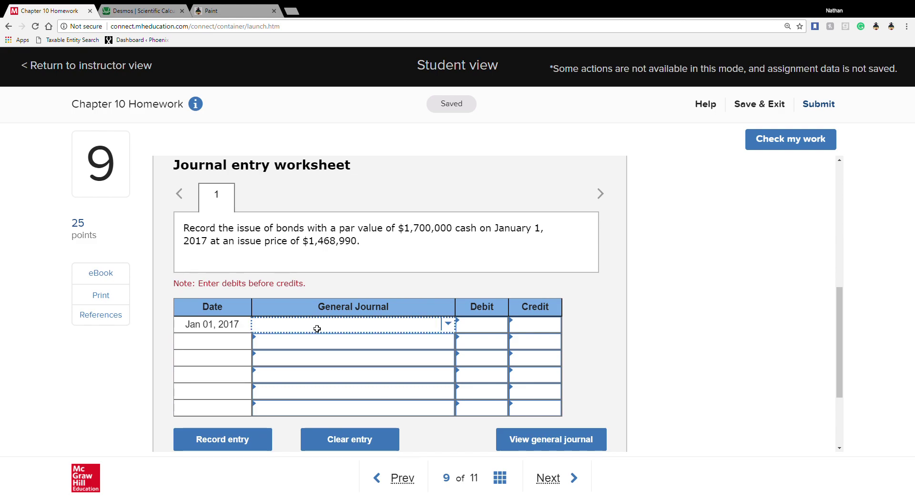
type("Cash")
key("Tab")
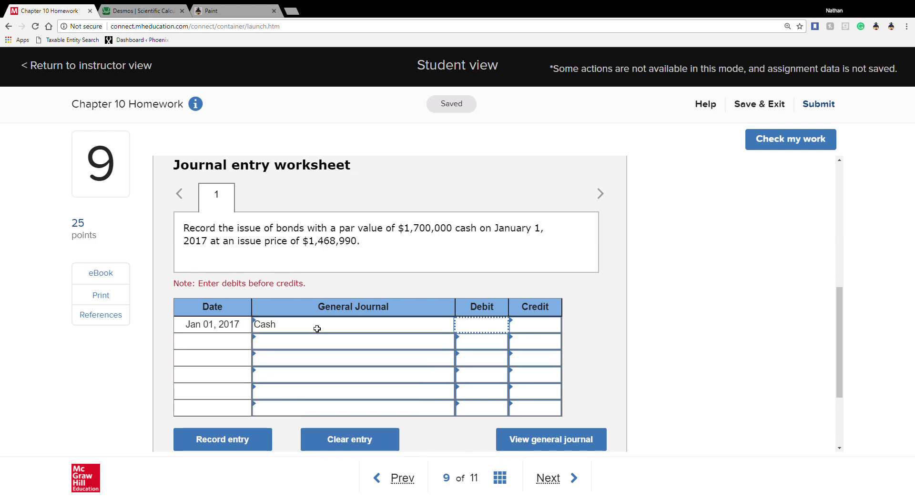
type("14")
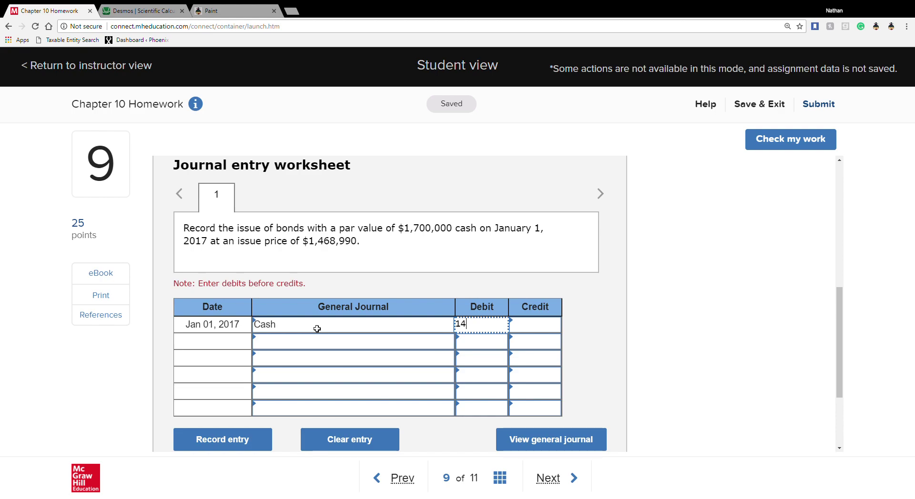
type("68990")
key("Tab")
key("Tab")
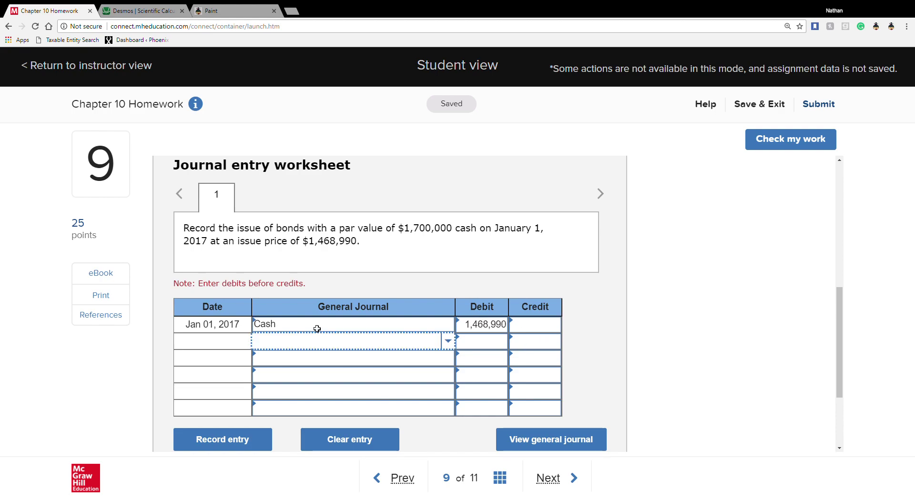
Step: Credit Bonds payable 1,700,000 on line three and put Discount on bonds payable on line two
key("Tab")
key("Tab")
key("Tab")
key("Tab")
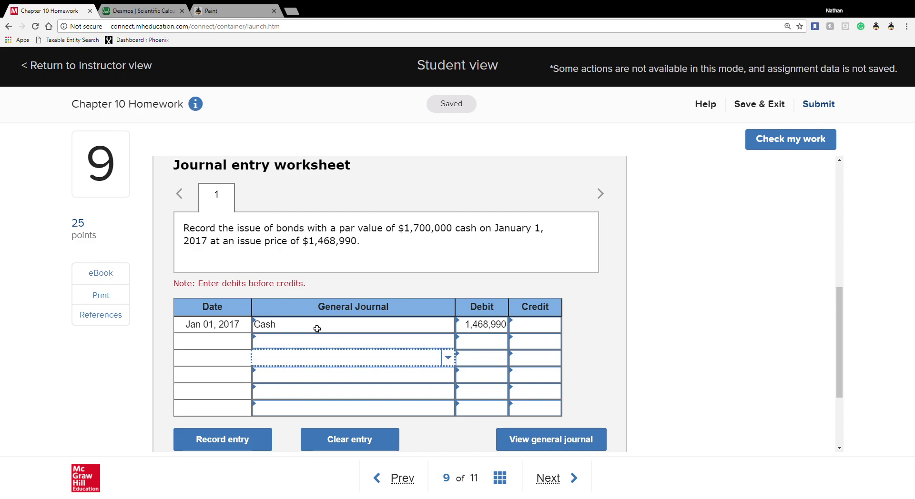
key("shift+Tab")
type("bo")
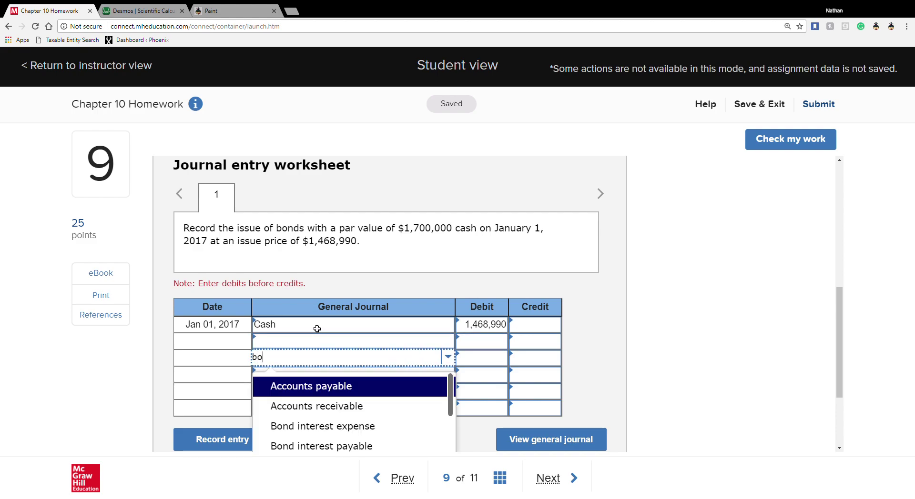
type("nds payable")
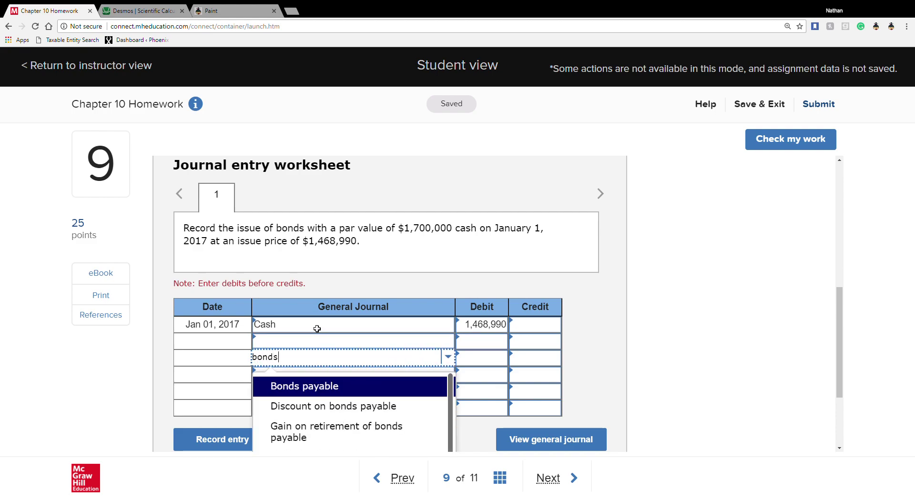
left_click(316, 387)
left_click(531, 365)
type("1700000")
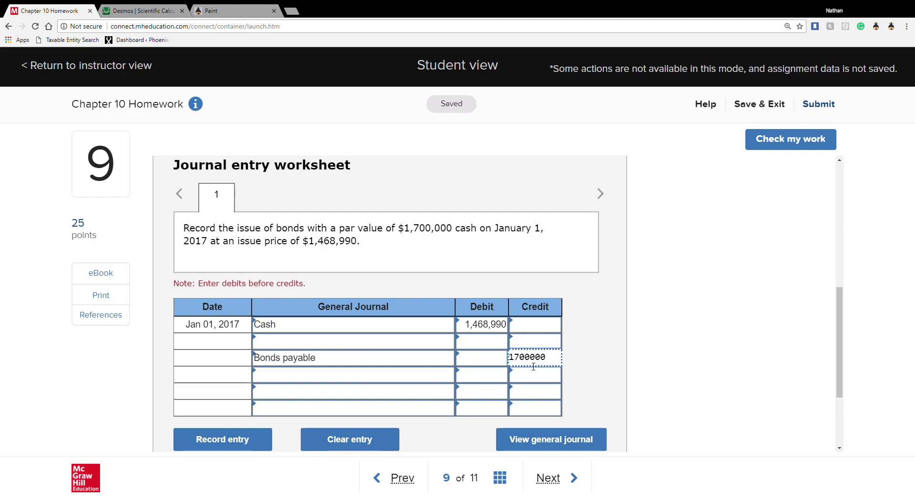
left_click(528, 380)
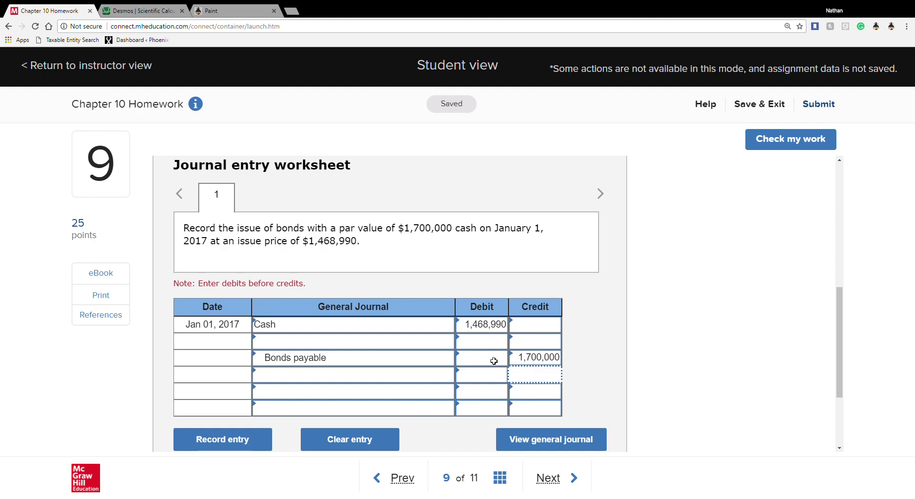
left_click(381, 346)
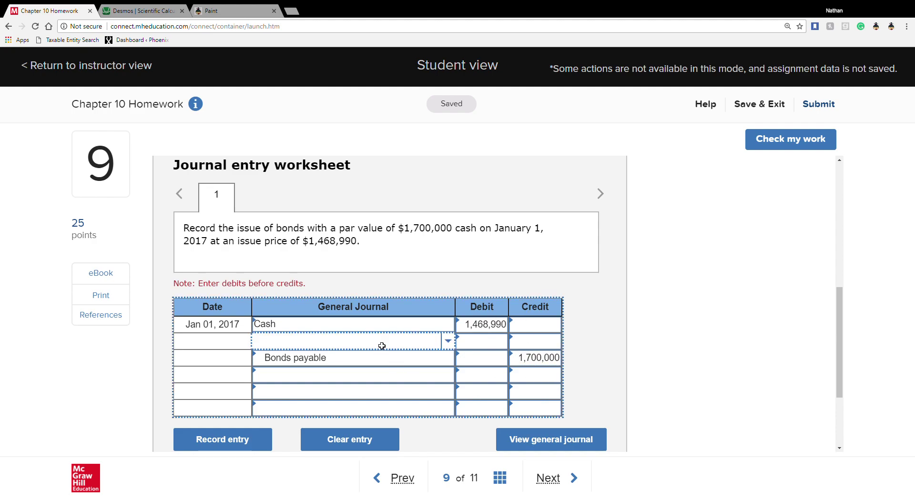
type("is")
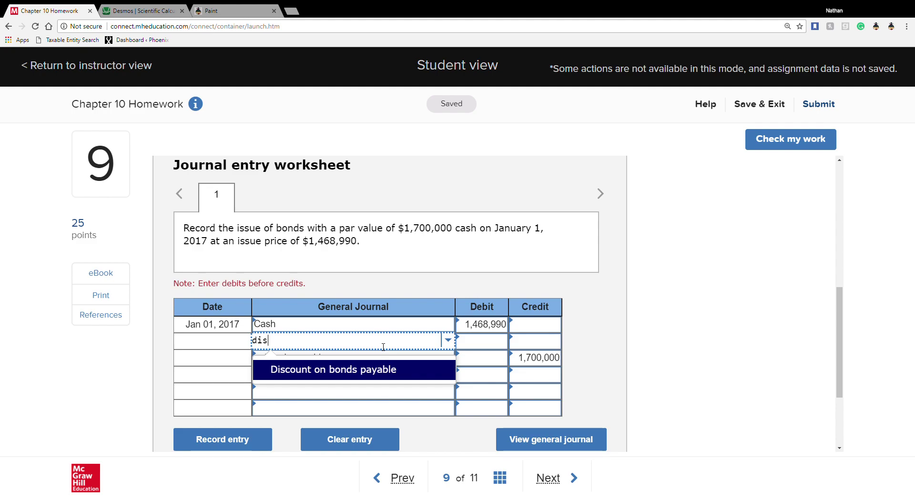
left_click(293, 372)
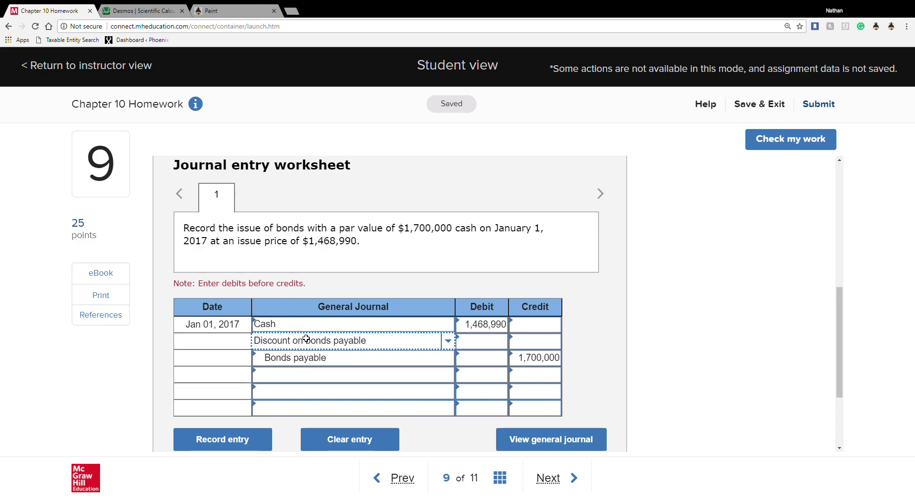
Step: Calculate 1700000 − 1468990 in Desmos, giving a 231010 bond discount
left_click(137, 10)
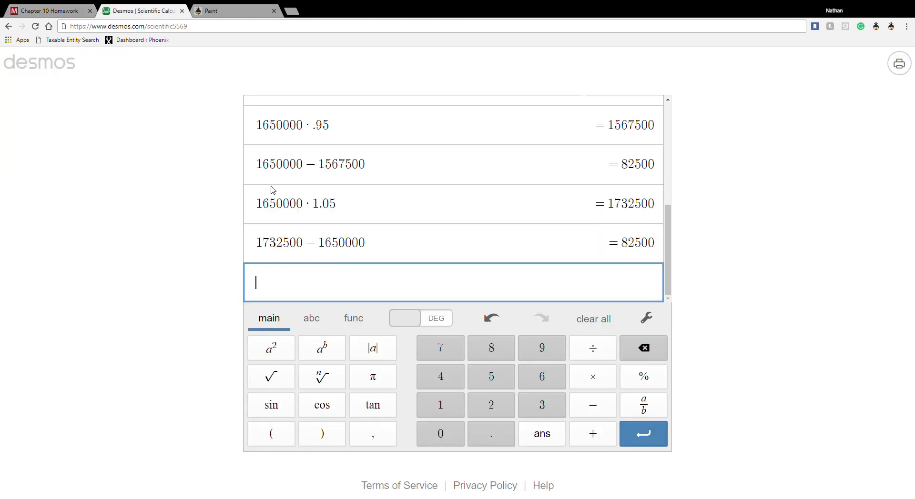
type("1700000-")
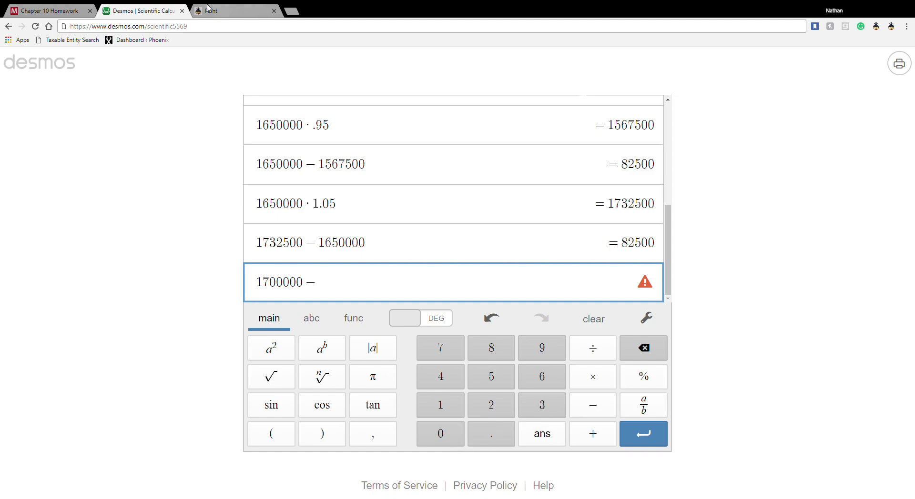
left_click(76, 11)
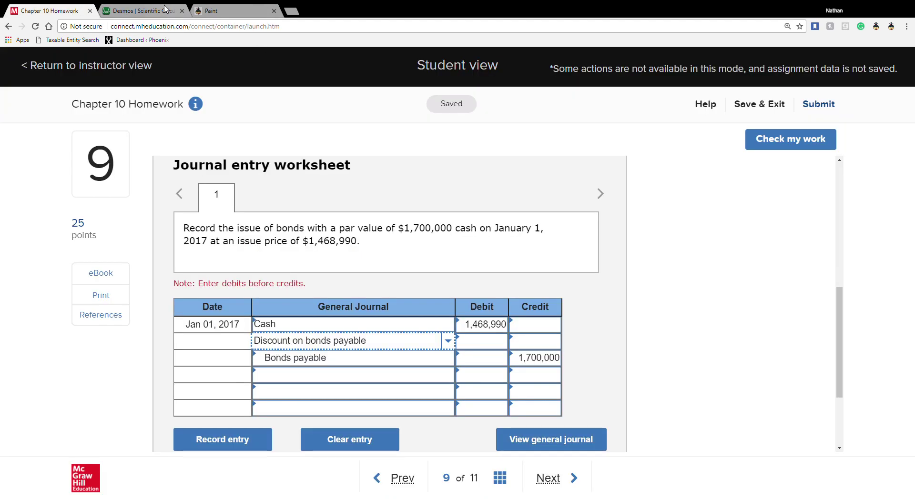
left_click(141, 12)
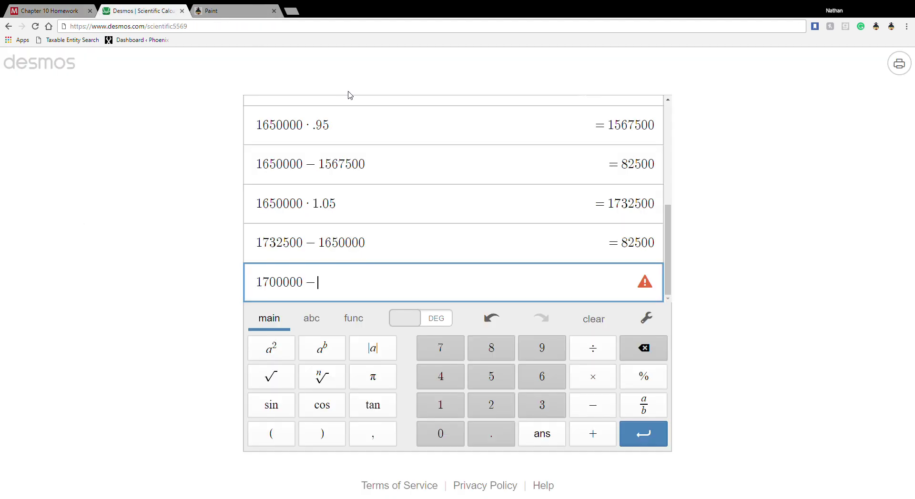
type("1468990")
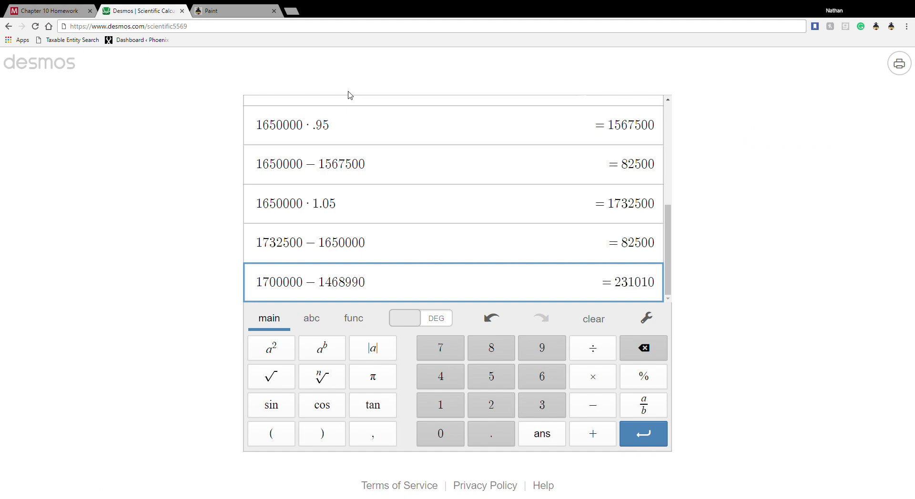
key("Return")
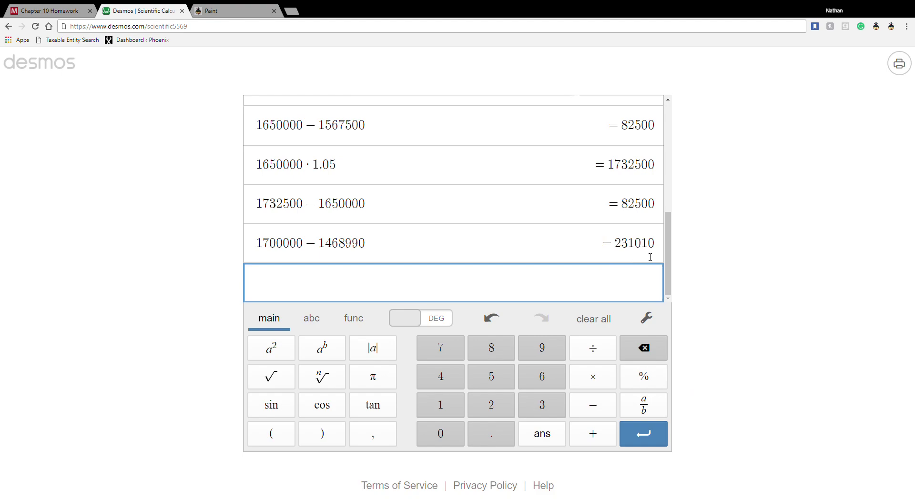
Step: Enter a 231,010 debit to Discount on bonds payable in the journal entry
left_click(44, 11)
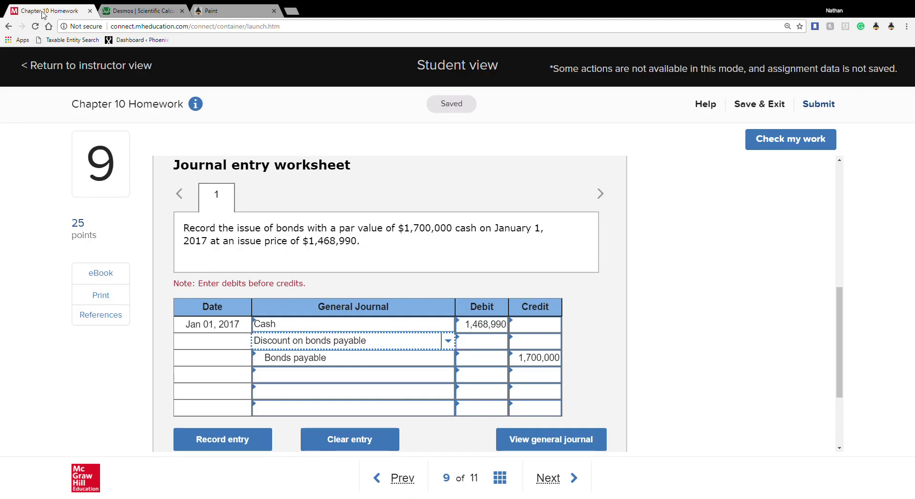
left_click(482, 343)
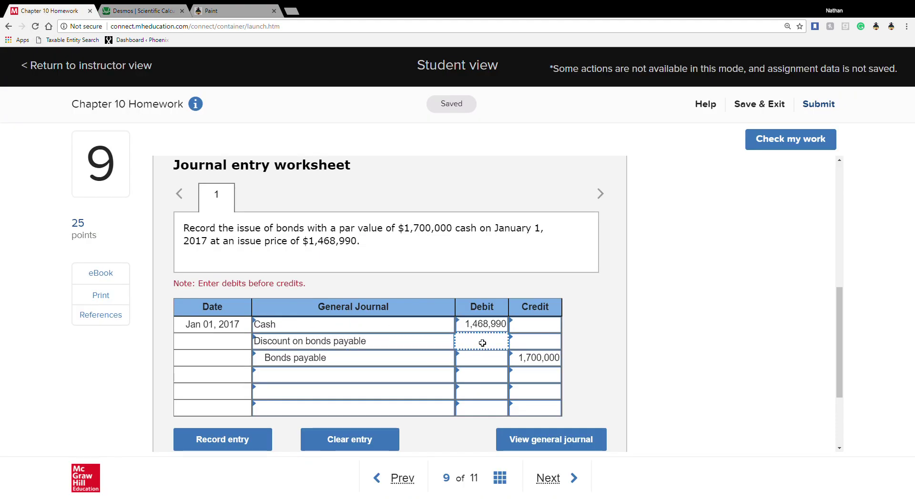
type("231,010")
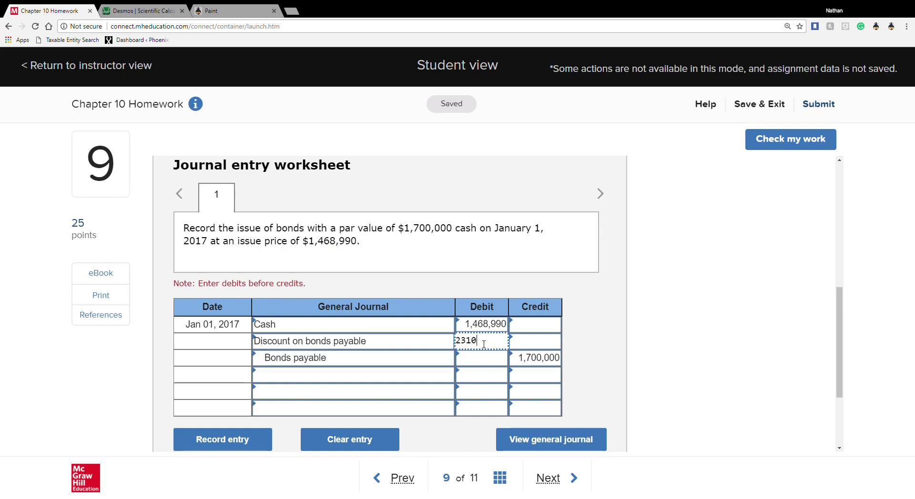
left_click(597, 352)
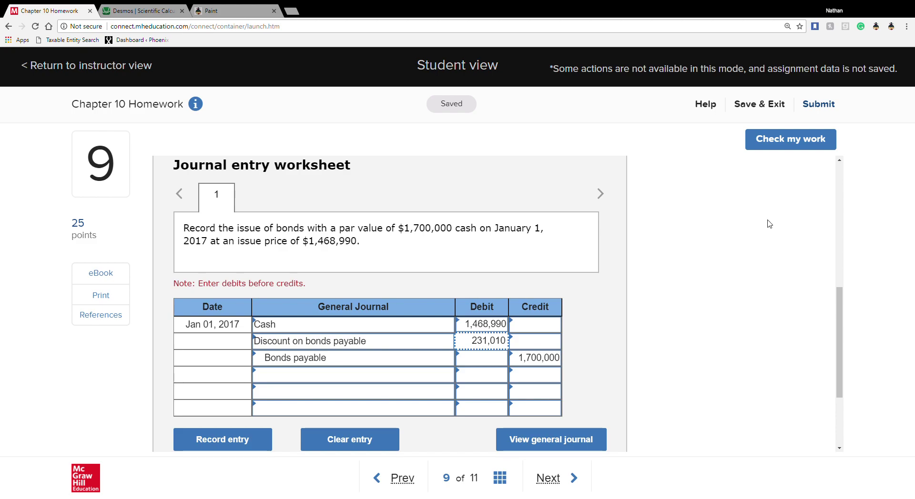
Step: Check the completed entry, then bring up question 9's Req 2A to 2C tables
left_click(766, 143)
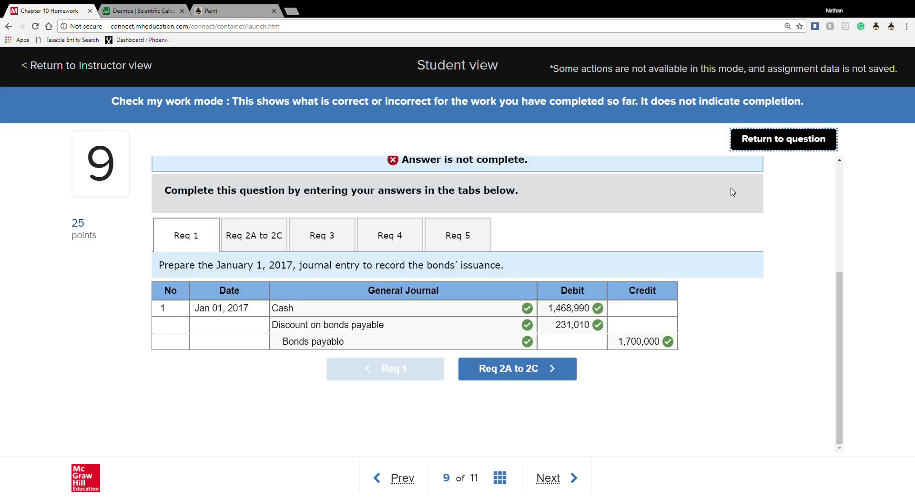
left_click(764, 139)
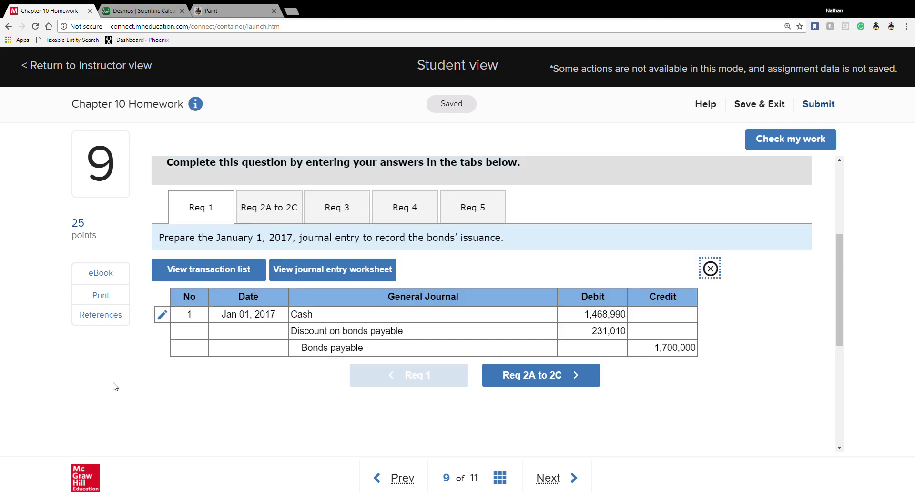
left_click(710, 269)
scroll(241, 313, "up", 8)
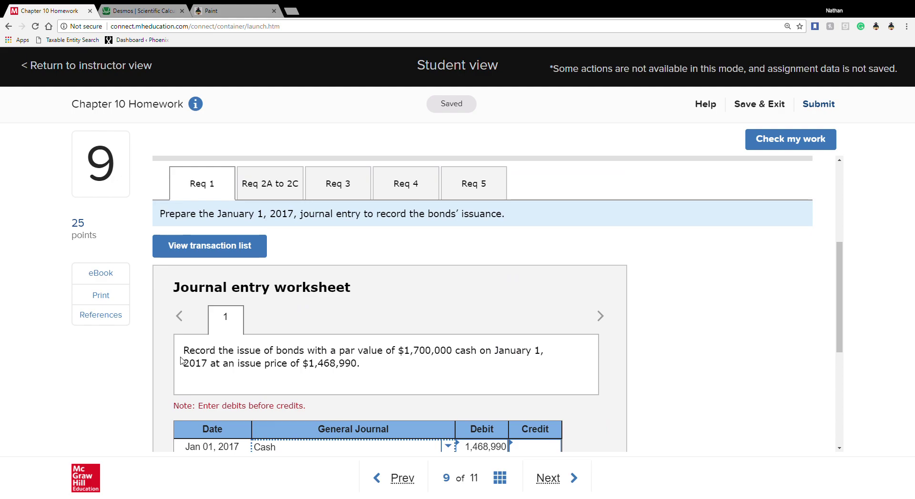
scroll(241, 326, "down", 1)
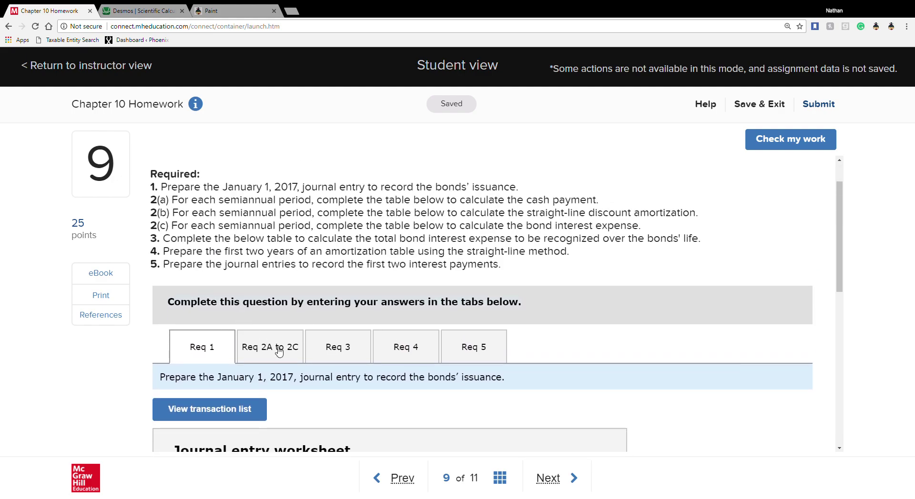
left_click(278, 350)
scroll(252, 337, "down", 2)
scroll(252, 338, "down", 1)
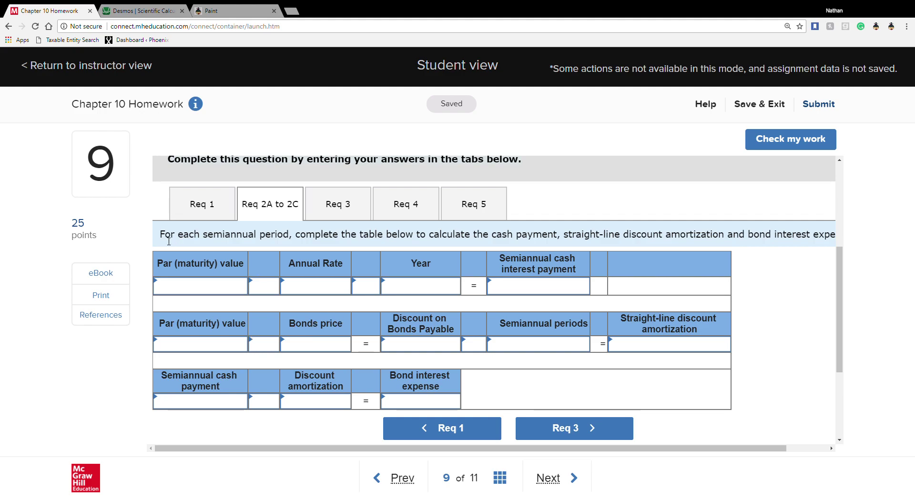
Step: Enter $1,700,000 as the par value and choose × as the operator before the annual rate
left_click(191, 296)
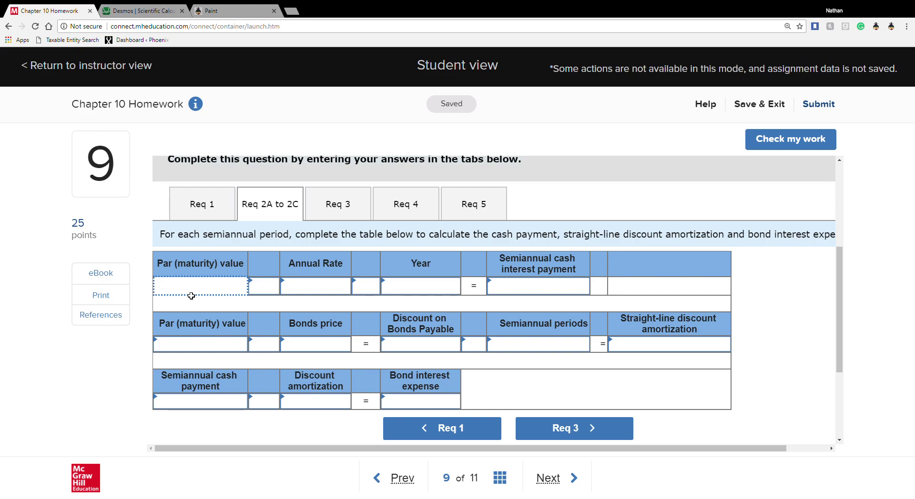
scroll(253, 274, "up", 4)
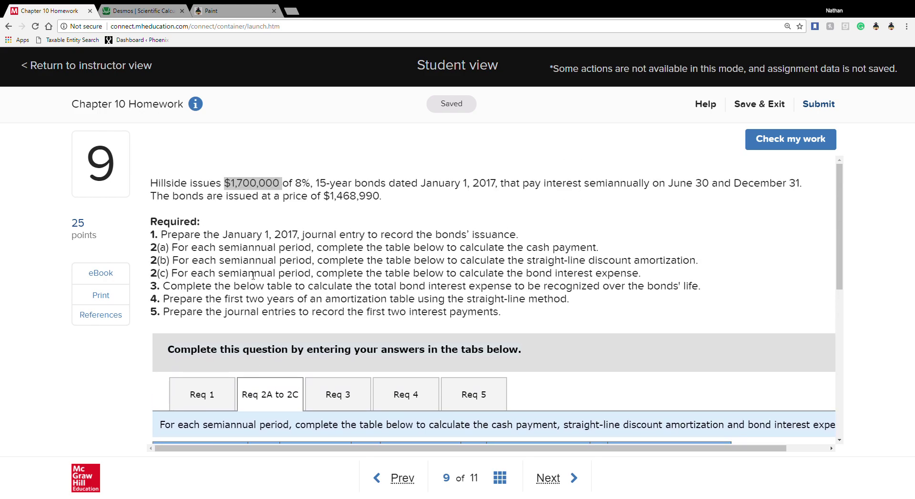
scroll(252, 275, "down", 3)
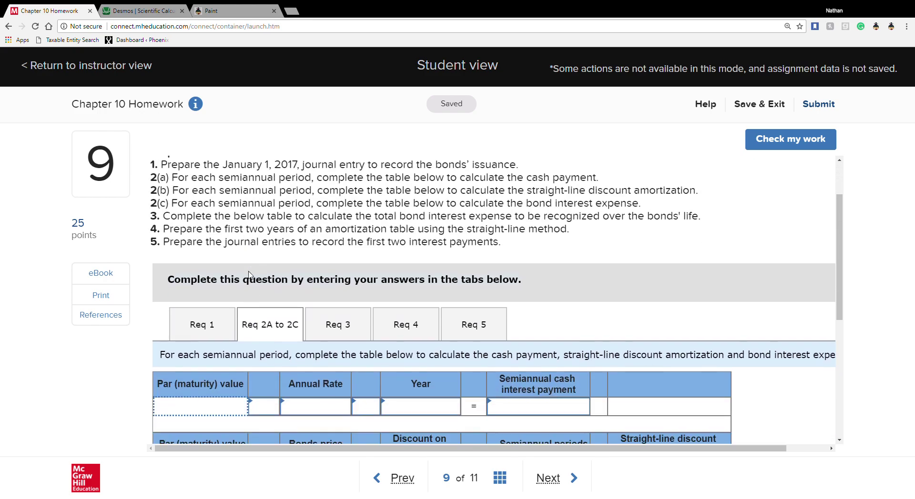
scroll(249, 275, "up", 3)
scroll(252, 275, "down", 4)
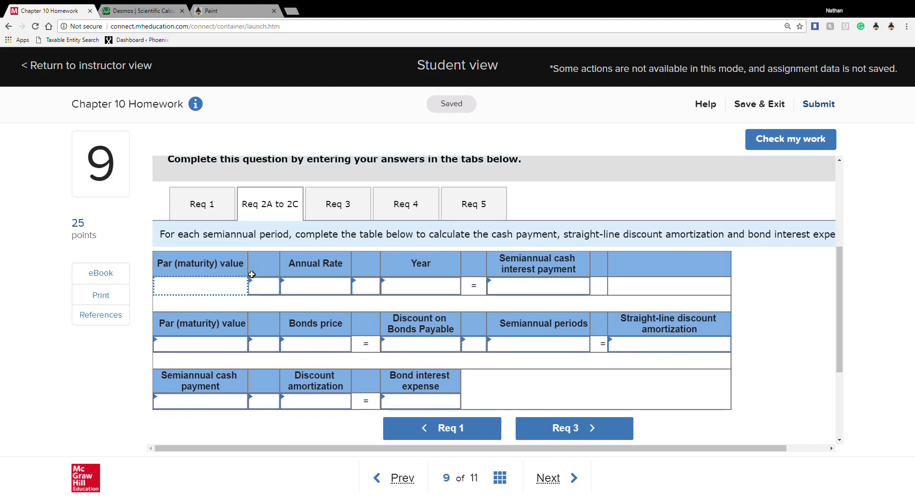
type("1700000")
left_click(267, 288)
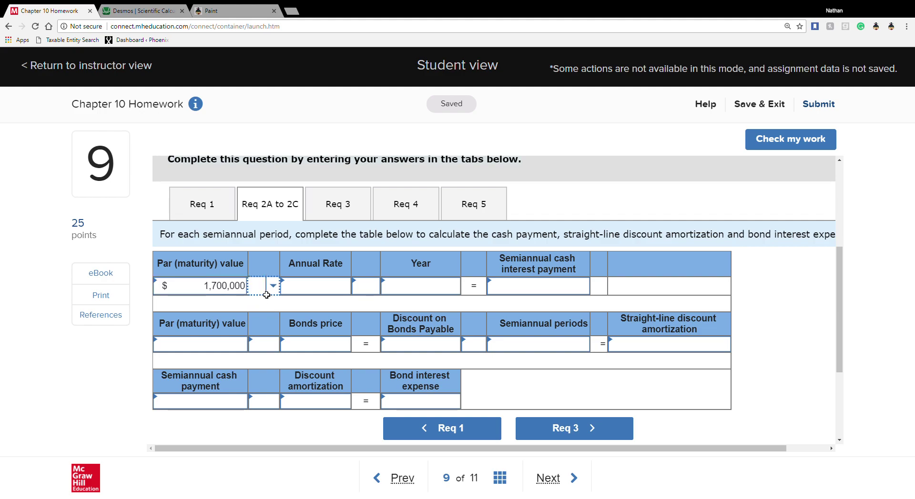
left_click(272, 288)
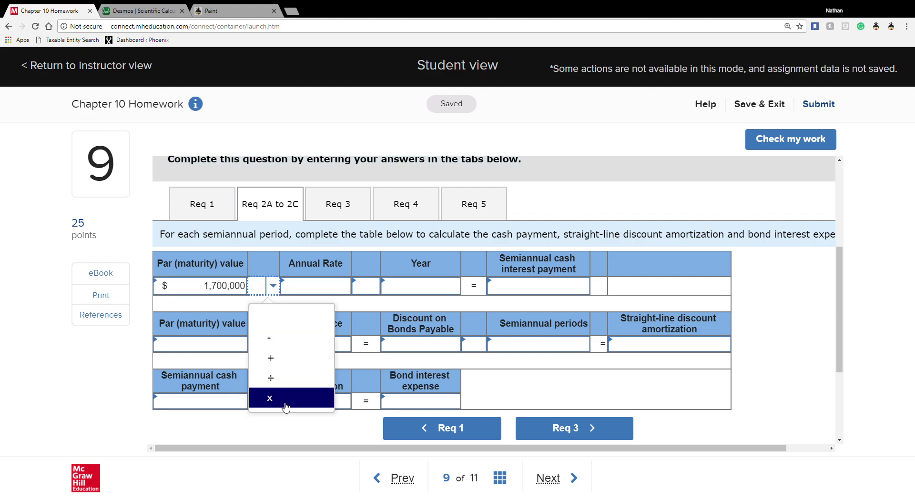
left_click(285, 399)
left_click(312, 293)
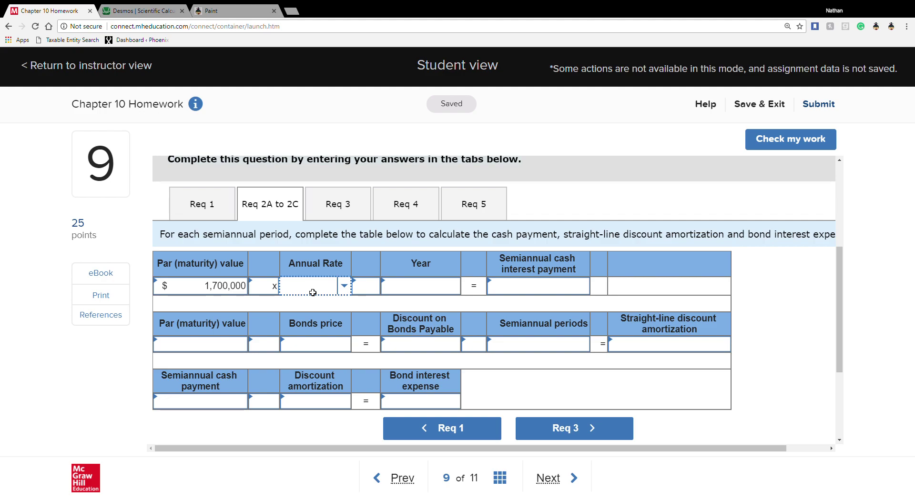
Step: Choose 8% as the annual rate, followed by the ÷ operator
left_click(351, 294)
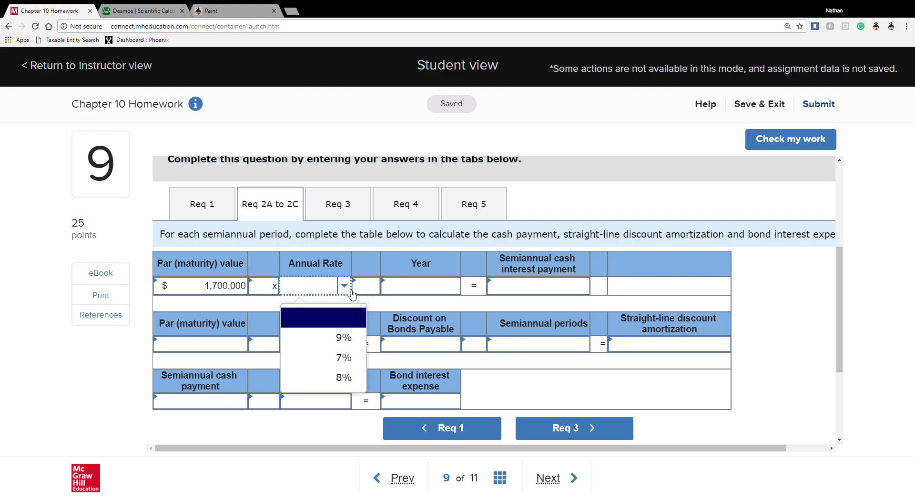
key("Up")
key("Up")
key("Up")
key("Up")
scroll(352, 293, "up", 4)
scroll(362, 279, "down", 5)
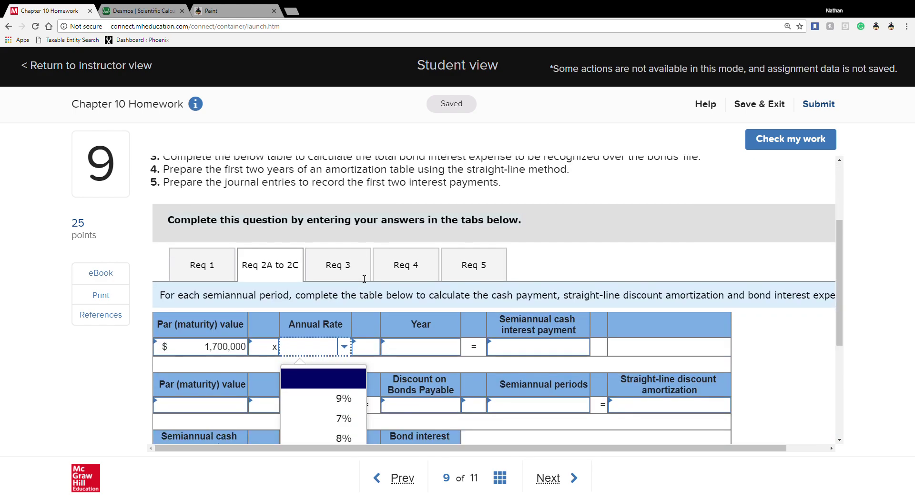
left_click(348, 424)
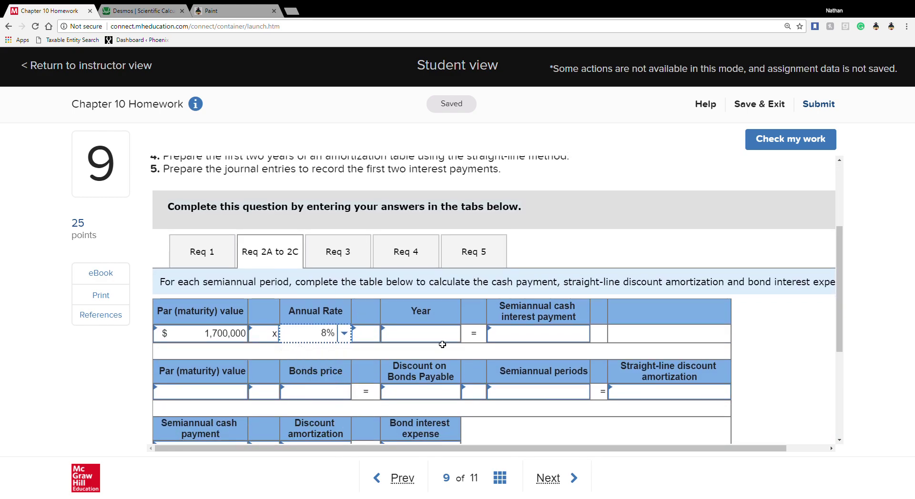
left_click(365, 336)
left_click(366, 337)
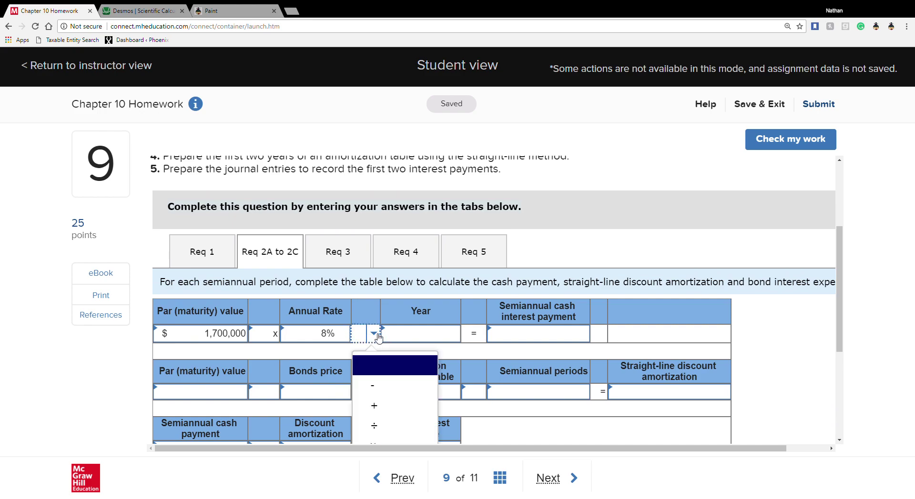
left_click(378, 425)
Step: Pick 6/12 as the Year fraction and double-check the selection
left_click(427, 340)
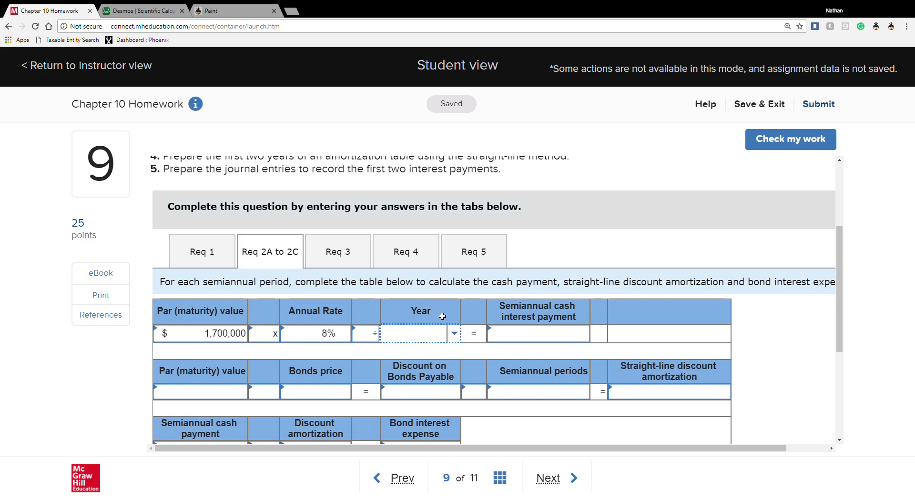
left_click(455, 335)
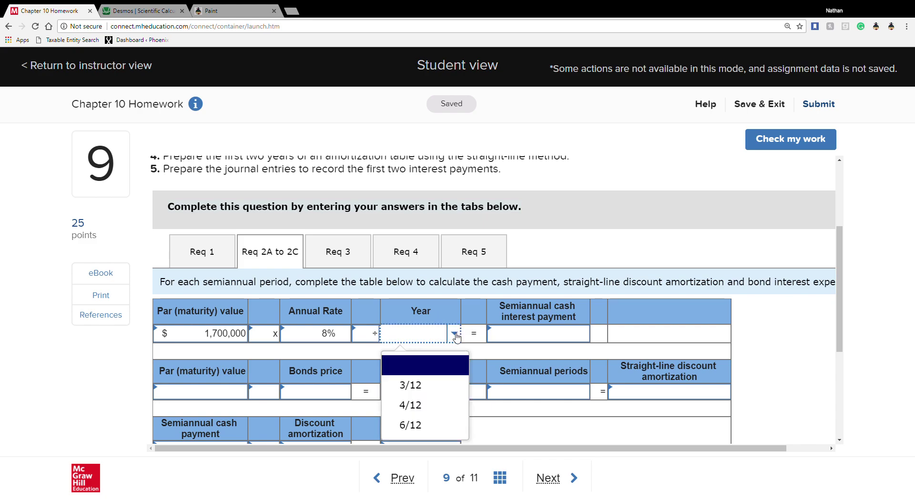
scroll(456, 336, "up", 3)
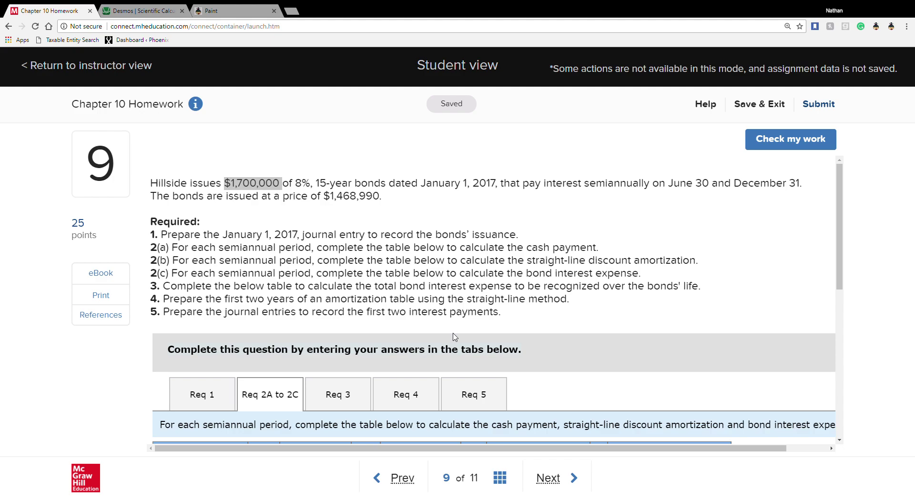
scroll(453, 338, "down", 5)
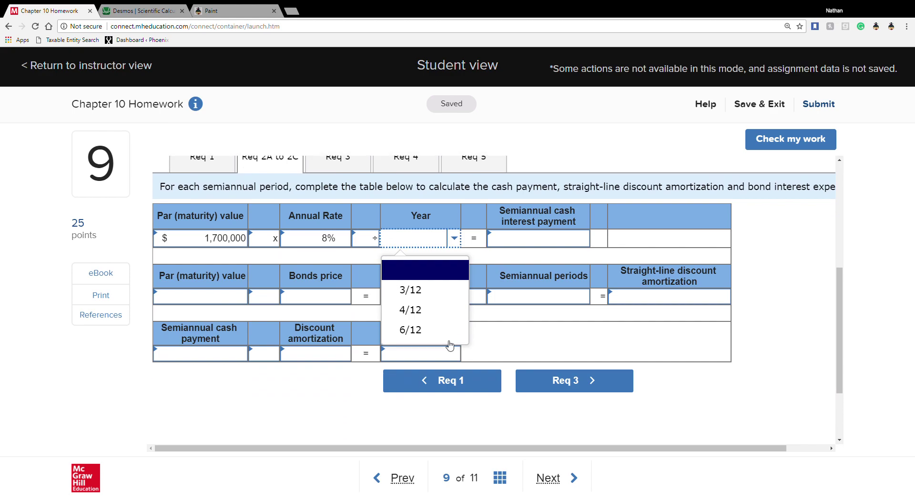
left_click(419, 332)
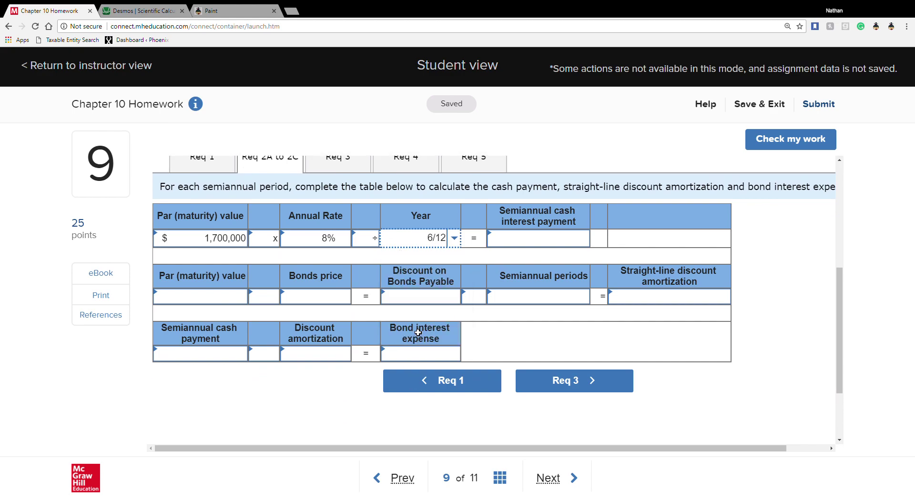
left_click(526, 244)
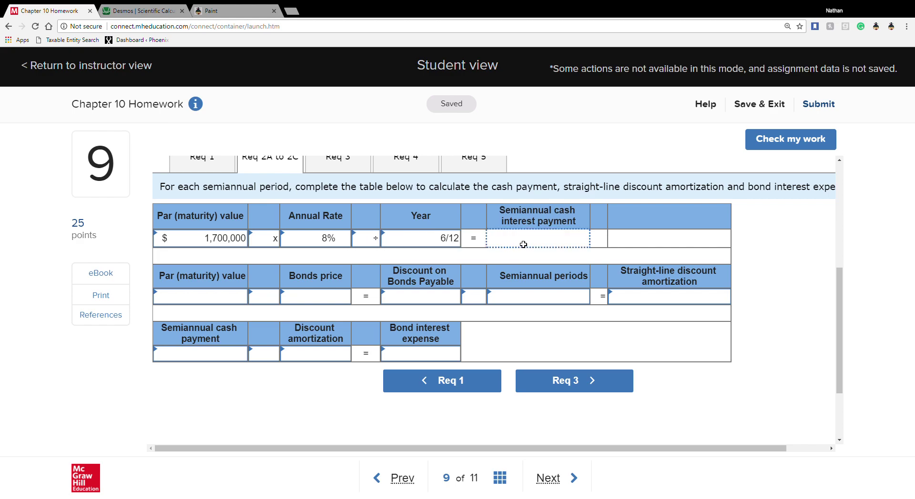
left_click(443, 242)
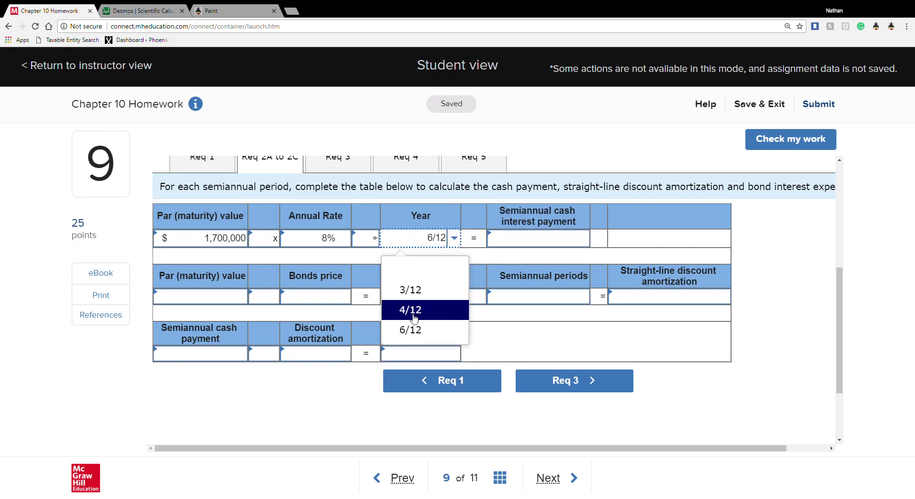
left_click(412, 330)
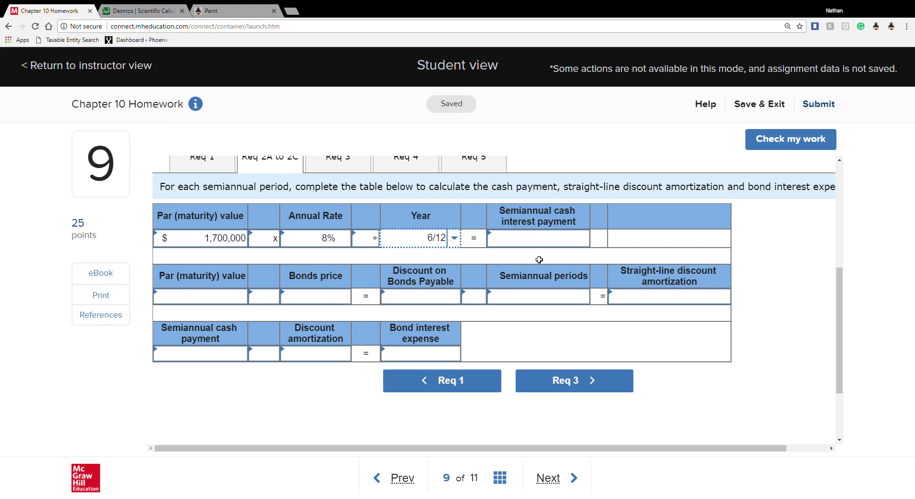
left_click(541, 243)
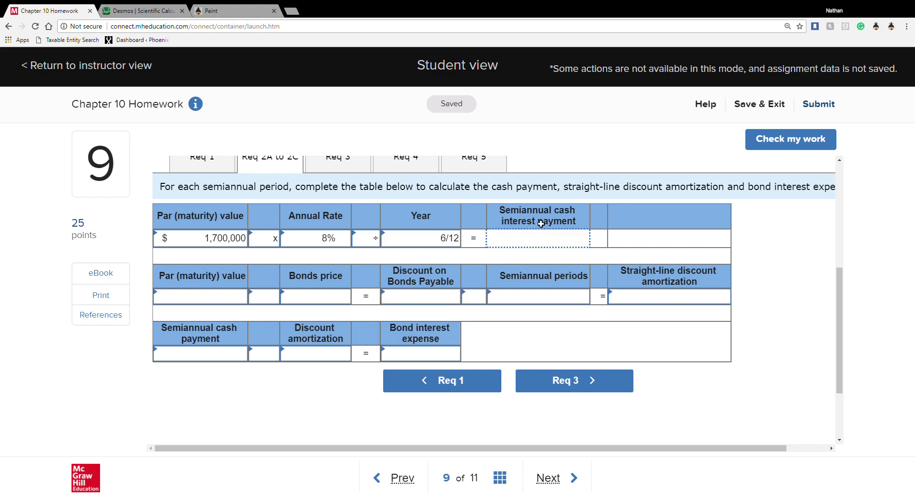
left_click(171, 11)
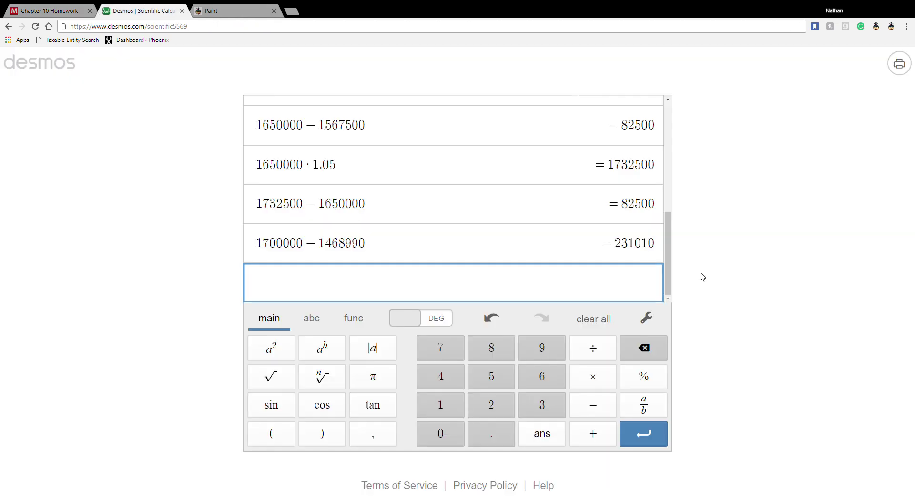
Step: In Desmos compute 1700000 × .08 = 136000 and 136000/2 = 68000, then select the payment cell
type("1700000")
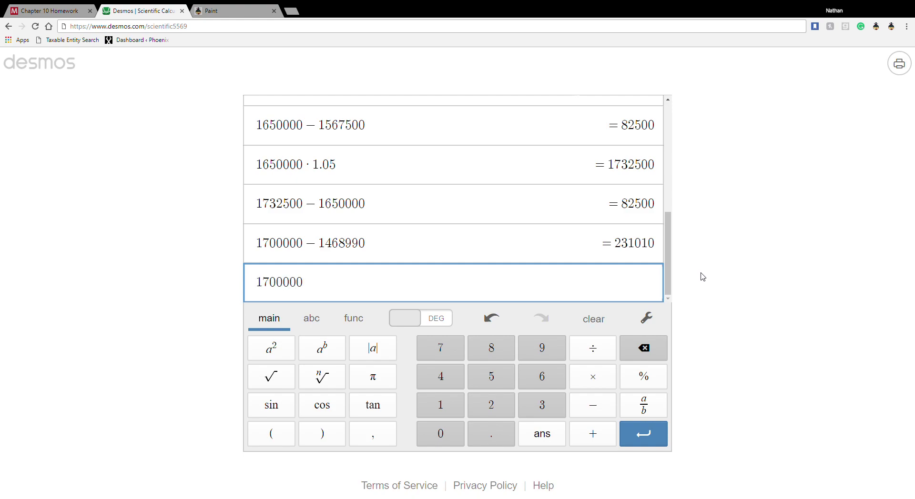
type("*.08*")
key("BackSpace")
key("Return")
type("136000/2")
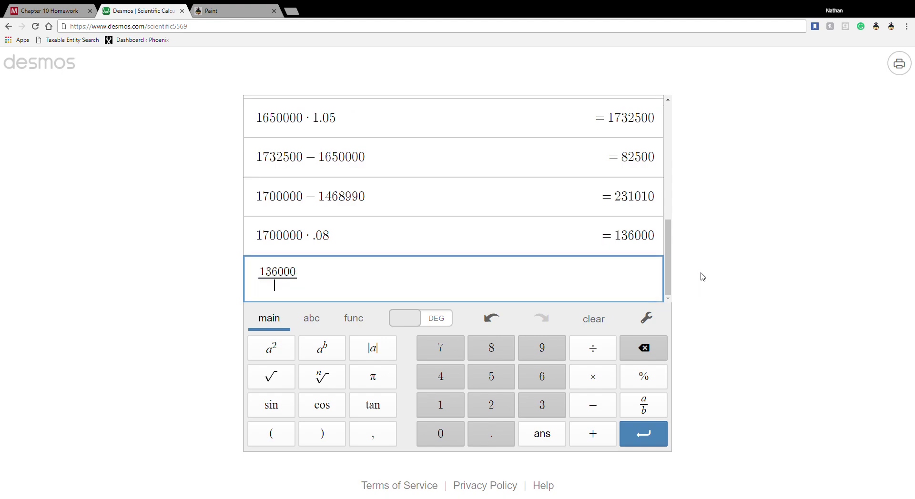
key("Return")
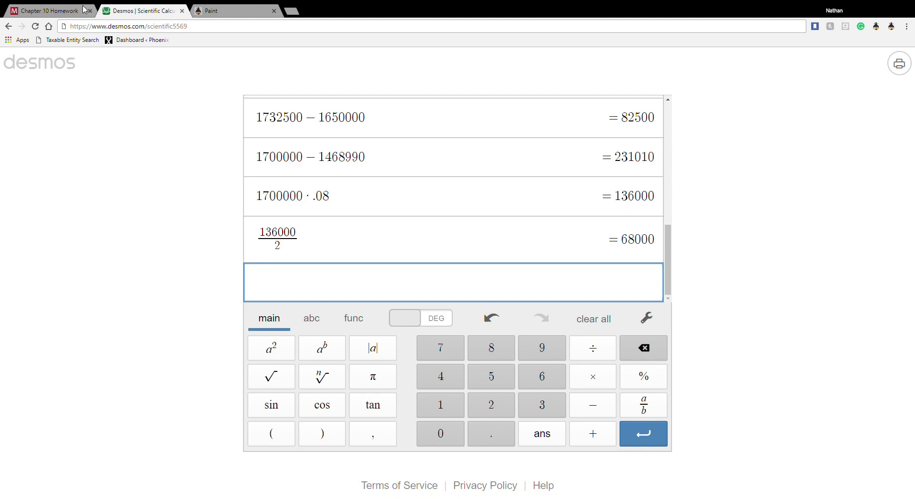
left_click(65, 11)
left_click(525, 238)
Step: Enter 68,000 as the cash interest payment and start the discount row with $1,700,000 minus
type("68000")
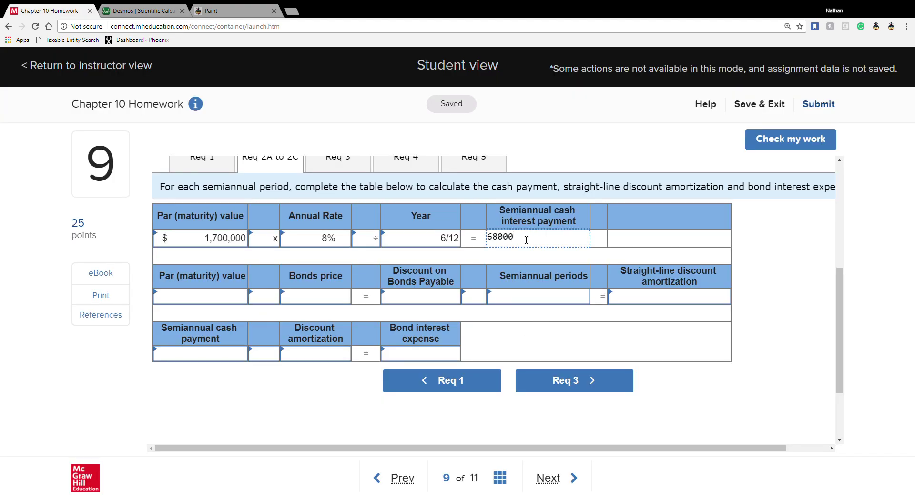
left_click(509, 256)
left_click(194, 299)
type("1700")
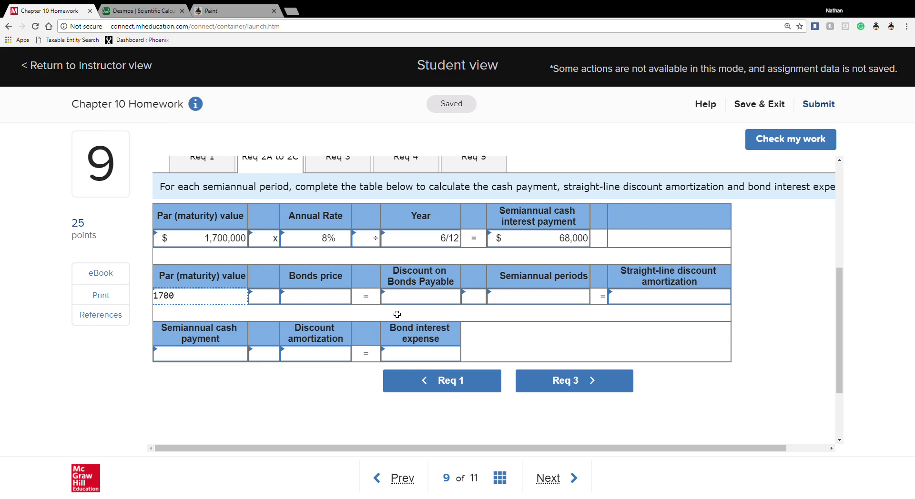
type("000")
left_click(265, 299)
left_click(273, 301)
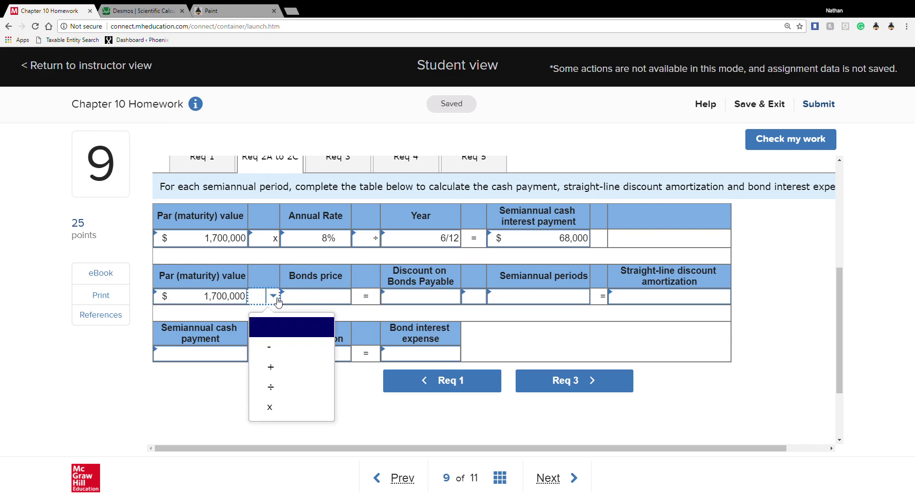
left_click(284, 350)
Step: Begin entering the 1,468,990 bonds price after the subtraction
left_click(317, 301)
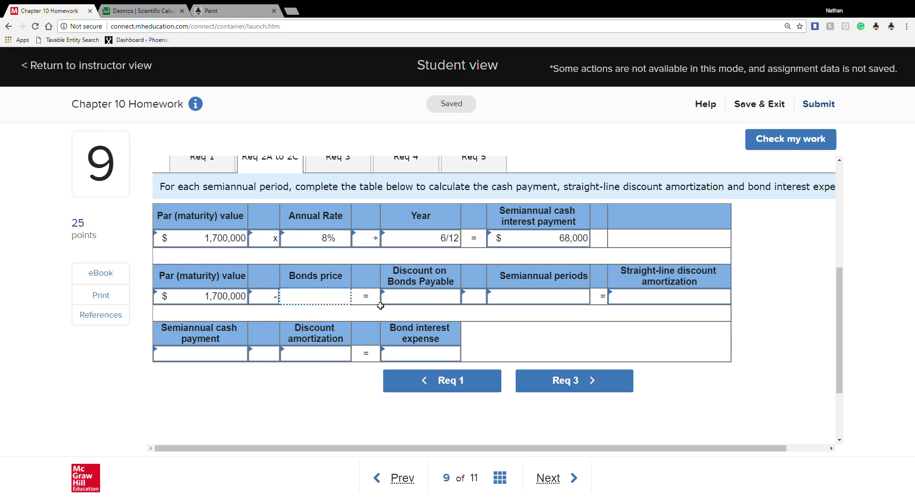
scroll(380, 306, "up", 5)
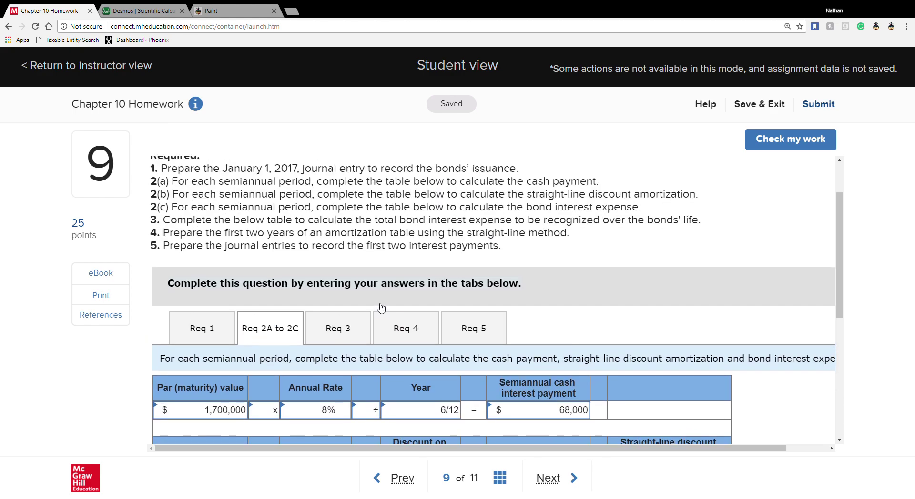
scroll(381, 308, "down", 4)
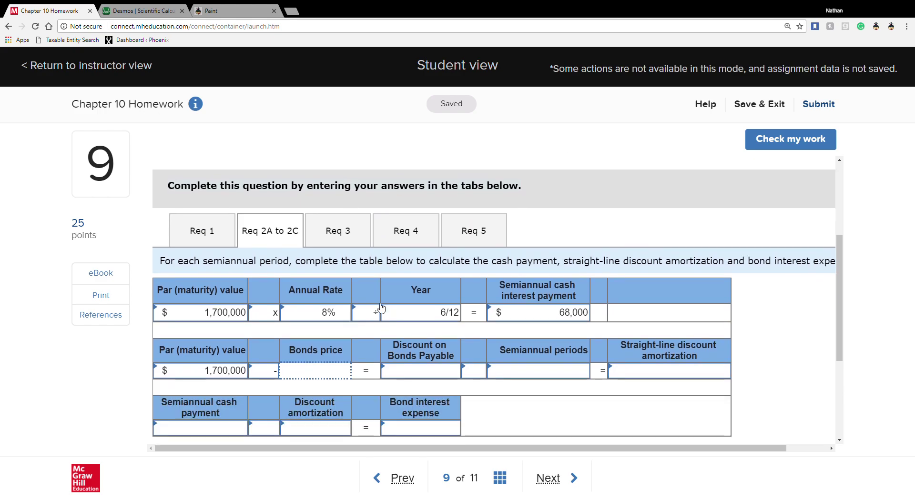
type("1468")
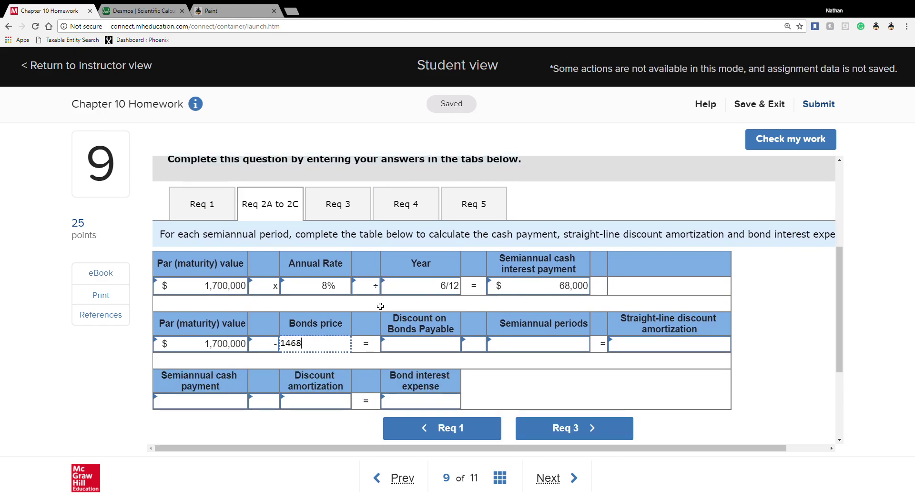
scroll(380, 306, "up", 4)
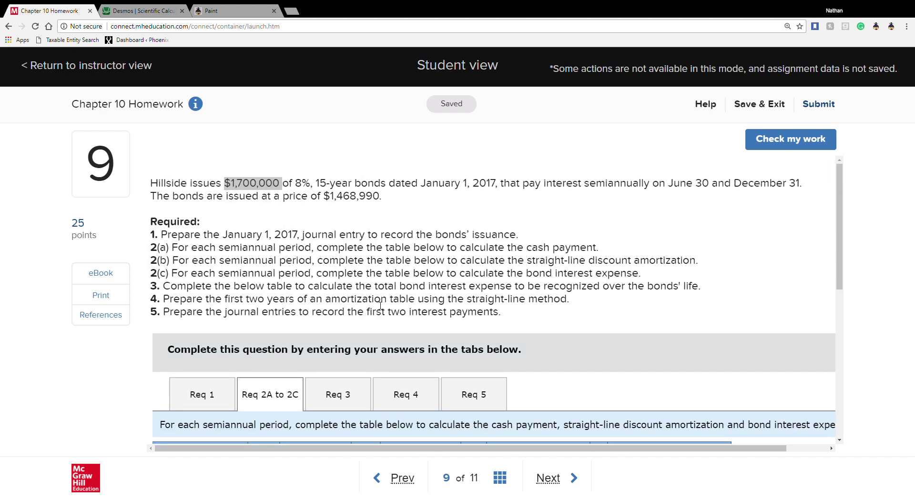
scroll(380, 306, "down", 5)
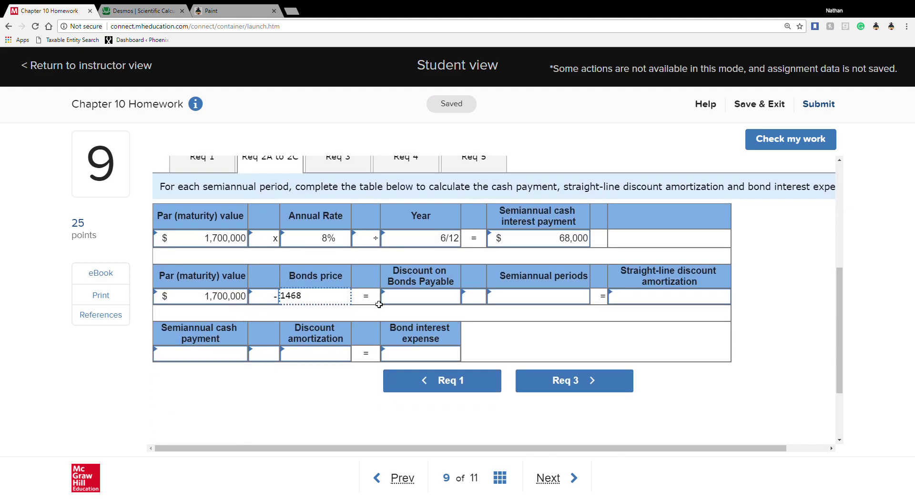
Step: Finish the 1,468,990 bonds price and enter the 231,010 discount on bonds payable
type("990")
left_click(442, 311)
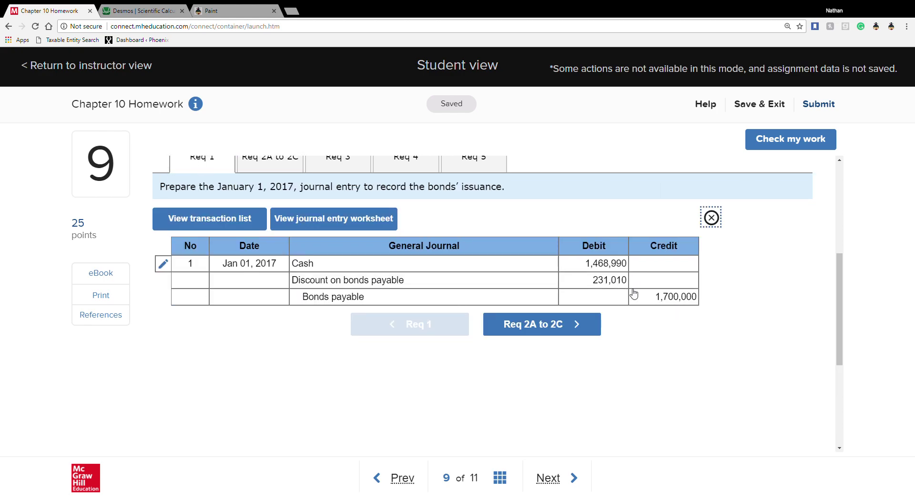
left_click(294, 167)
left_click(429, 303)
type("231010")
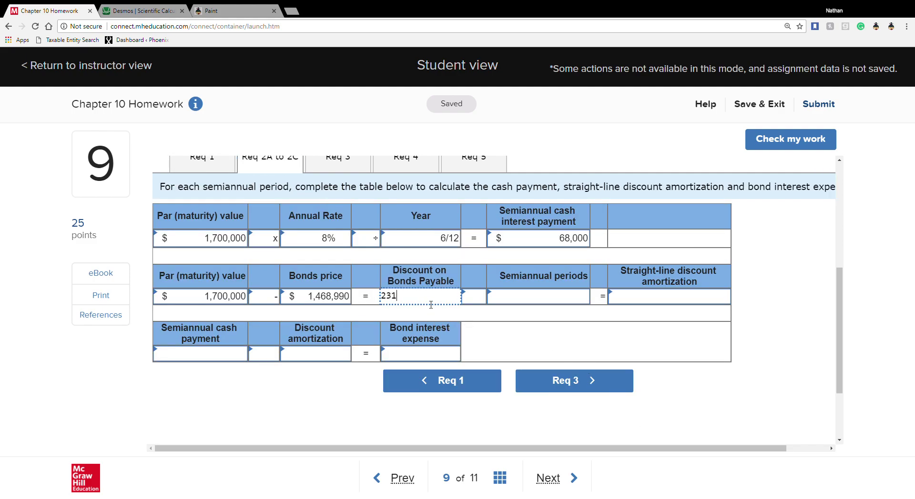
left_click(478, 319)
Step: Set the operator after the 231,010 discount to division
left_click(476, 298)
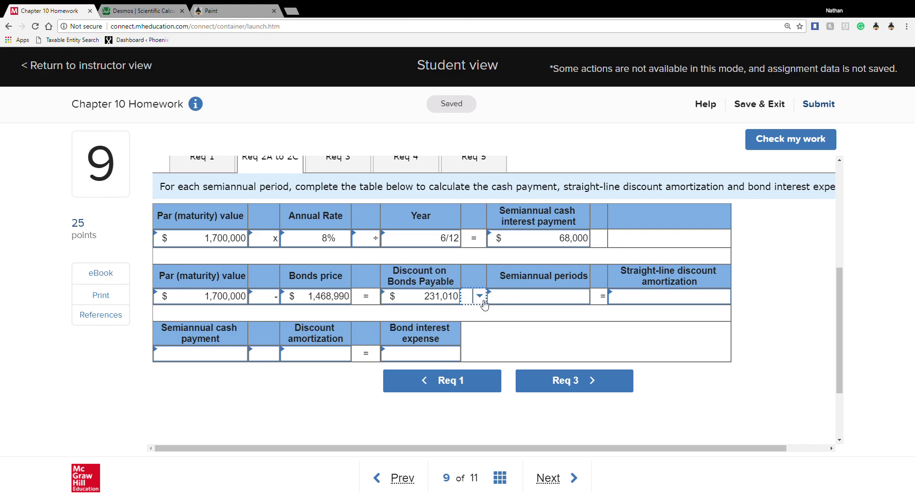
left_click(479, 296)
left_click(510, 406)
left_click(473, 303)
left_click(488, 386)
left_click(520, 298)
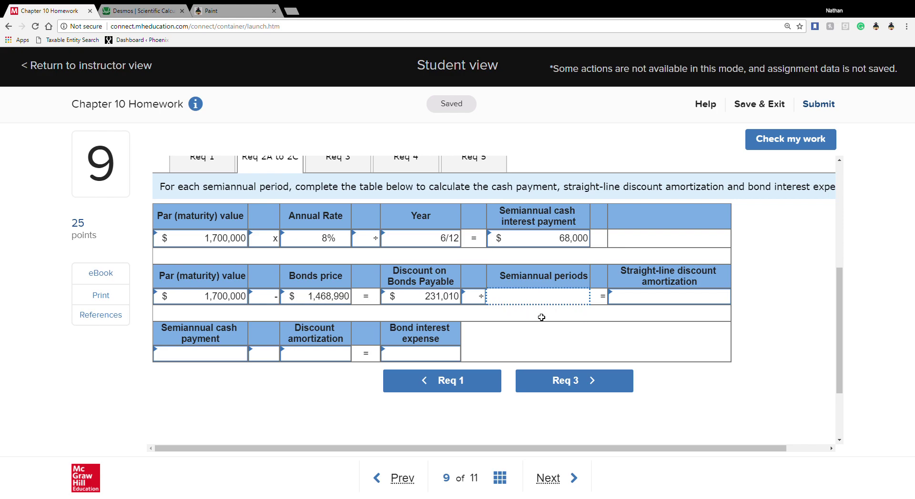
Step: Confirm the 15-year bond term and enter 30 semiannual periods
scroll(541, 317, "up", 5)
left_click_drag(317, 185, 391, 188)
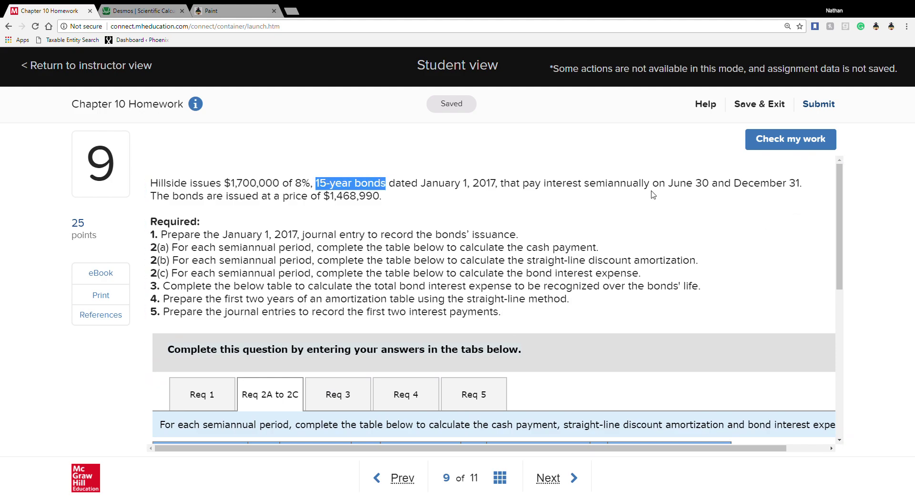
scroll(469, 238, "down", 5)
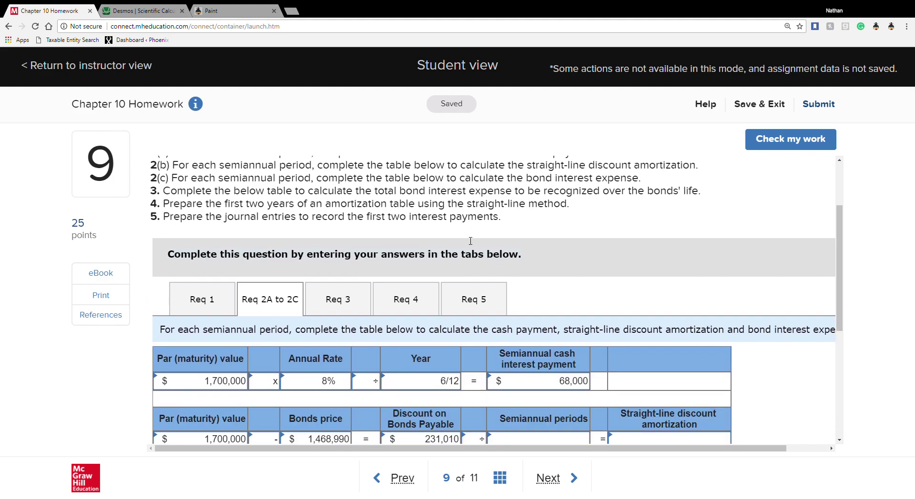
left_click(532, 251)
type("30")
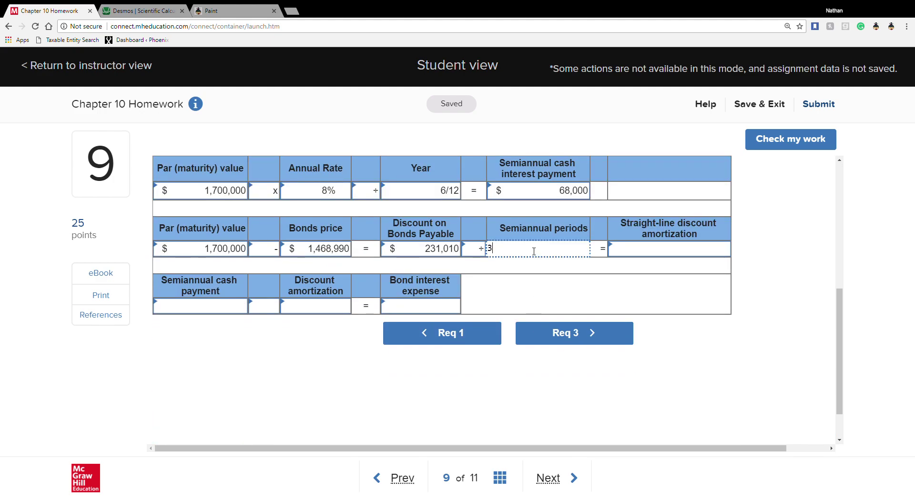
left_click(496, 267)
Step: Compute 231010/30 in Desmos and enter 7700.33 as the straight-line discount amortization
left_click(137, 11)
type("231010")
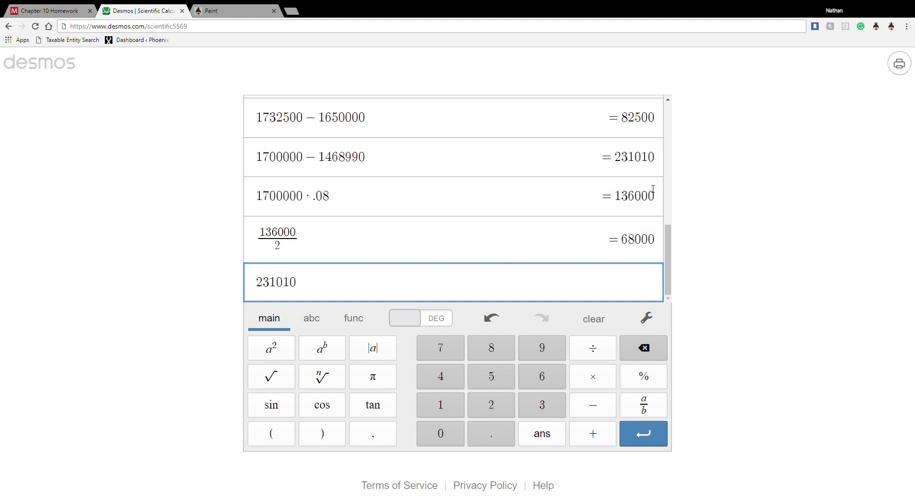
type("/30")
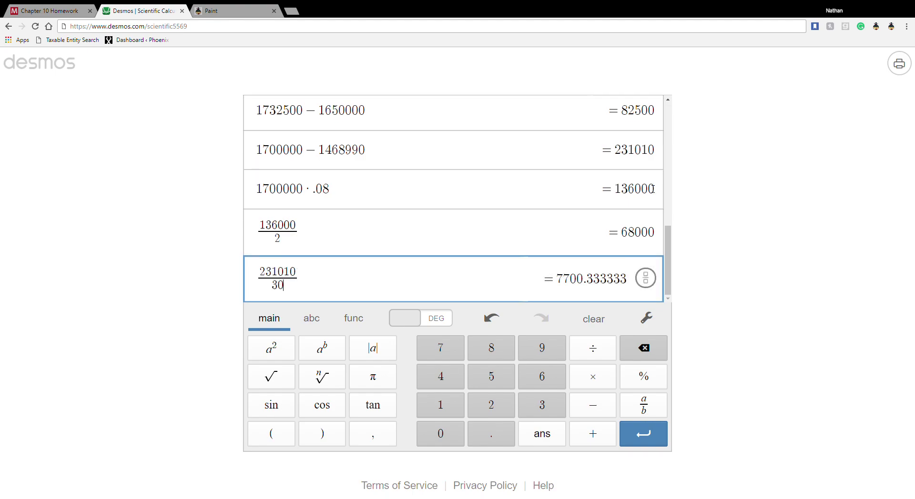
key("Return")
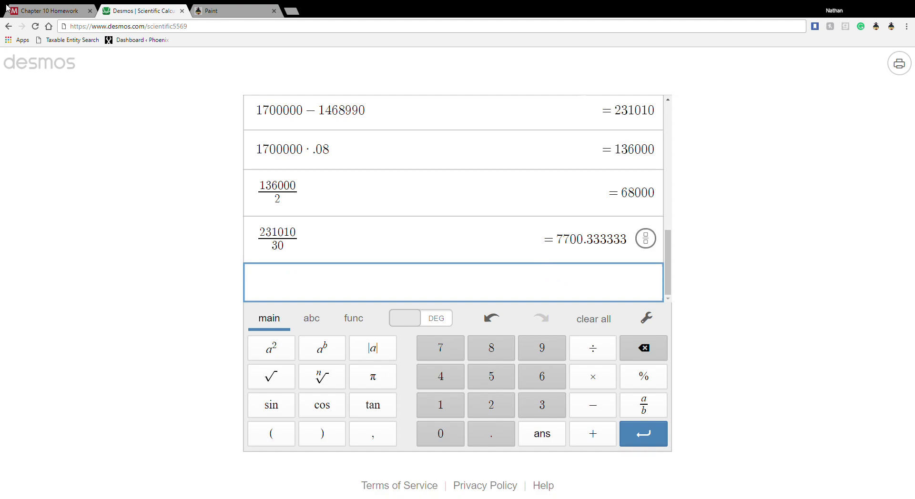
left_click(36, 7)
scroll(551, 271, "up", 6)
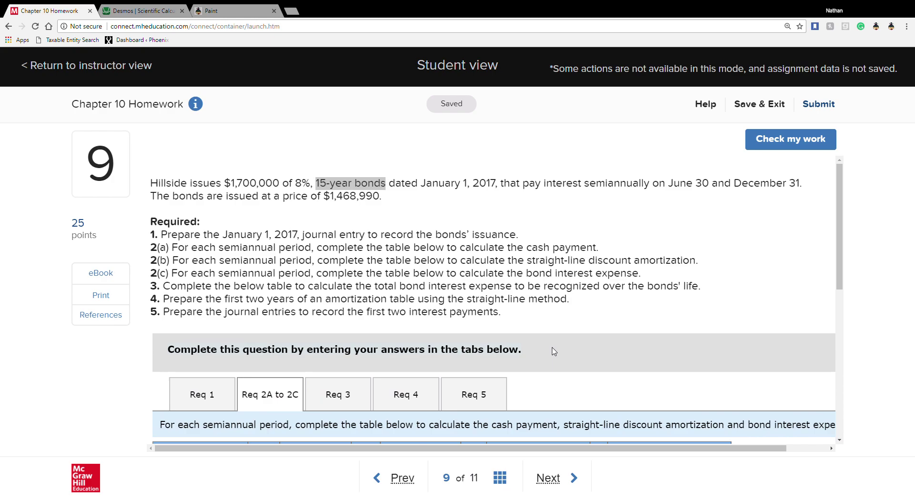
scroll(554, 351, "down", 3)
left_click_drag(512, 451, 509, 429)
scroll(597, 413, "down", 1)
left_click(633, 345)
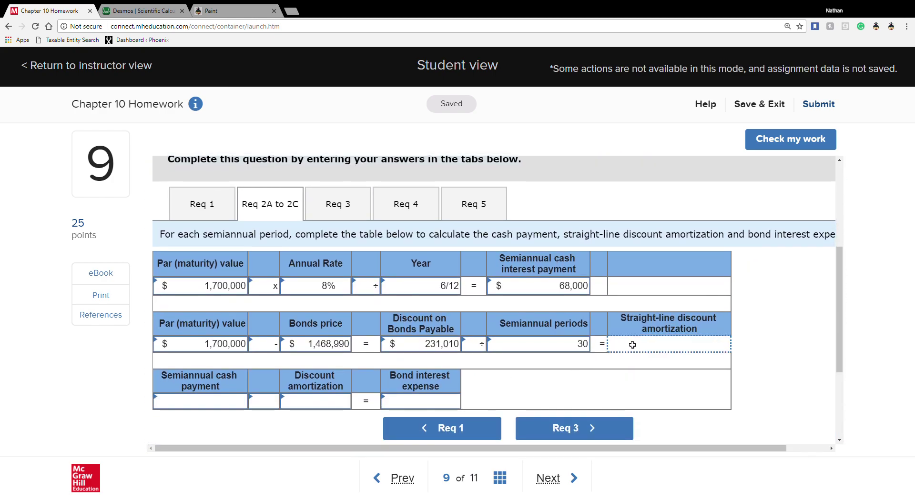
type("7700.33")
left_click(626, 384)
Step: Set up interest expense as 68,000 cash payment + 7,700 amortization
left_click(226, 404)
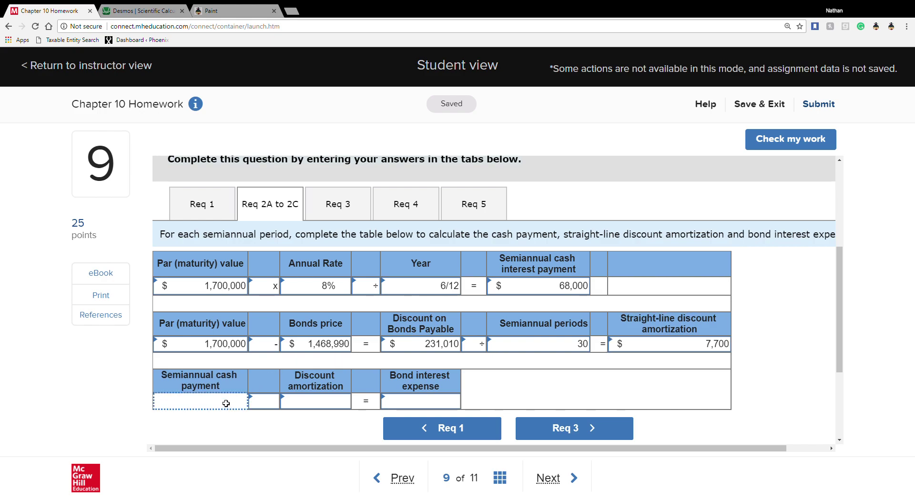
type("68000")
key("Tab")
left_click(273, 402)
scroll(286, 420, "down", 2)
left_click(286, 375)
left_click(304, 313)
type("7,700")
key("Tab")
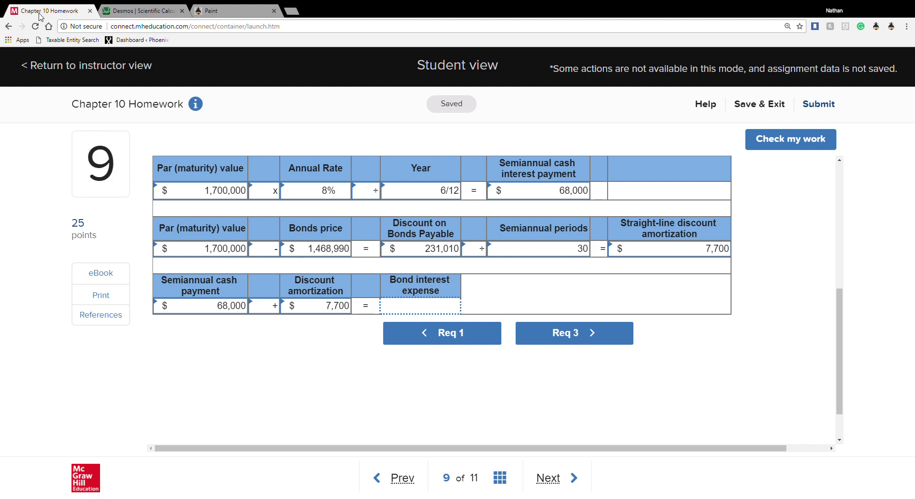
Step: Add 7700 + 68000 in Desmos, correcting the mistyped 68300
left_click(128, 11)
type("7700 + 68300")
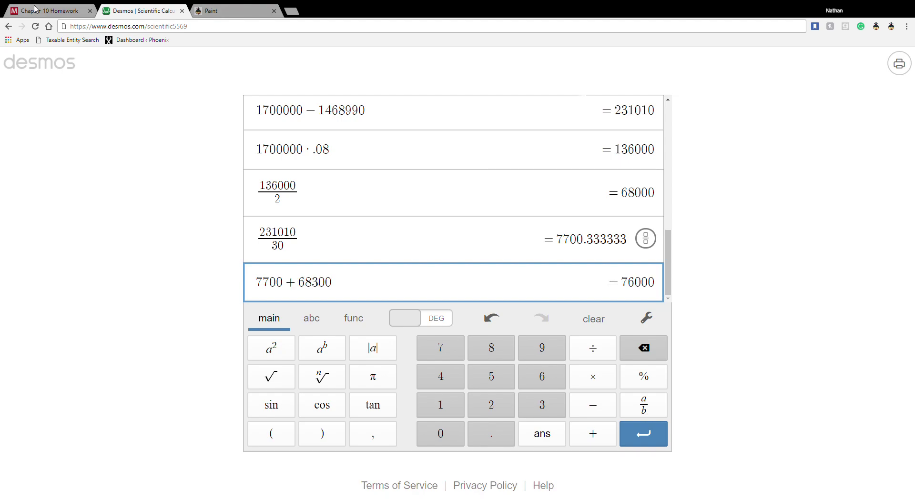
left_click(62, 10)
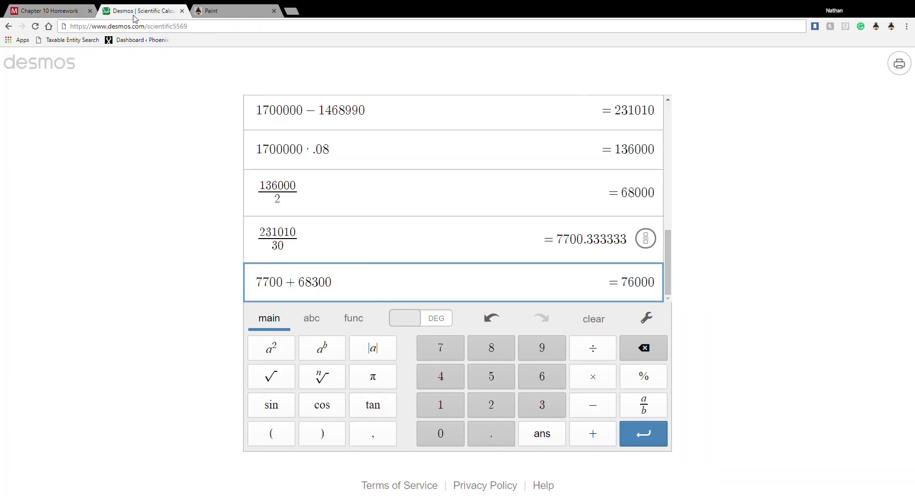
left_click(135, 10)
left_click(324, 285)
key("BackSpace")
type("0")
key("Return")
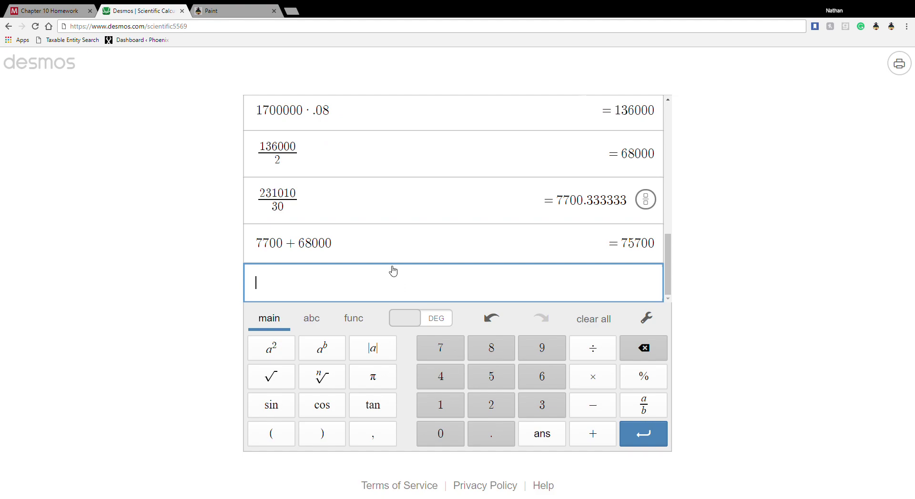
Step: Enter 75,700 as the bond interest expense
left_click(46, 13)
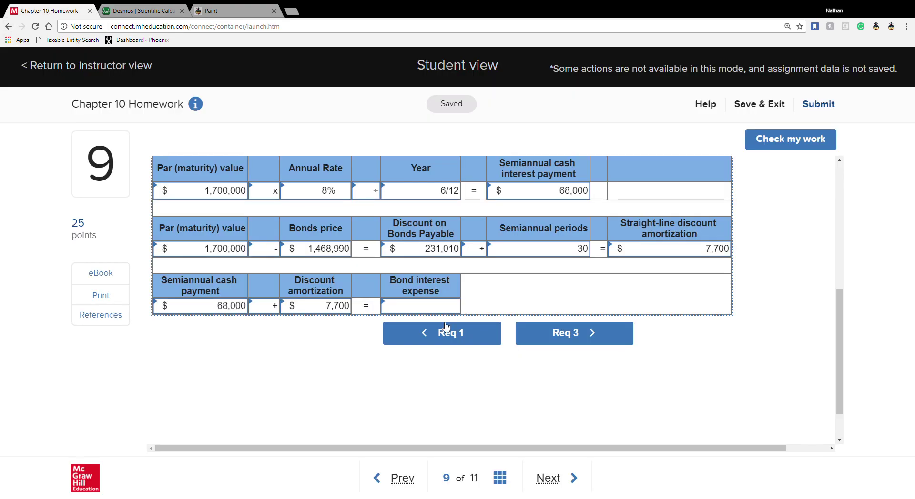
left_click(404, 308)
type("75700")
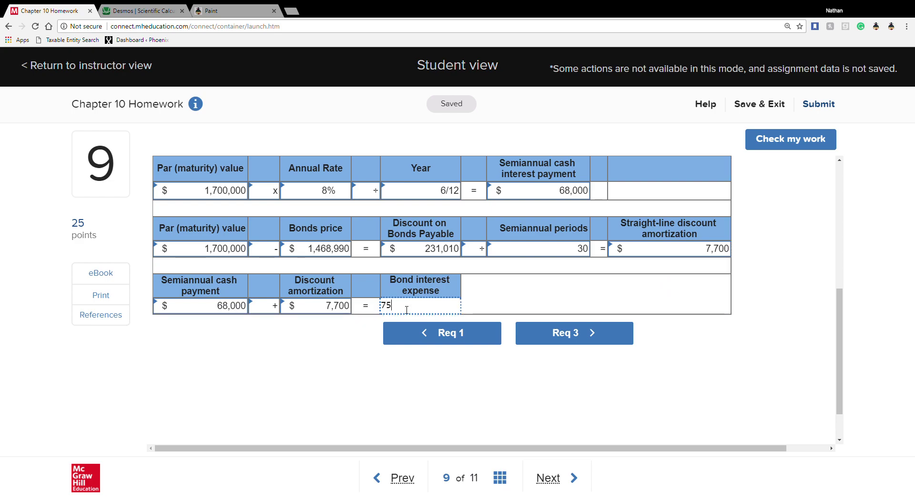
left_click(545, 293)
scroll(756, 448, "up", 2)
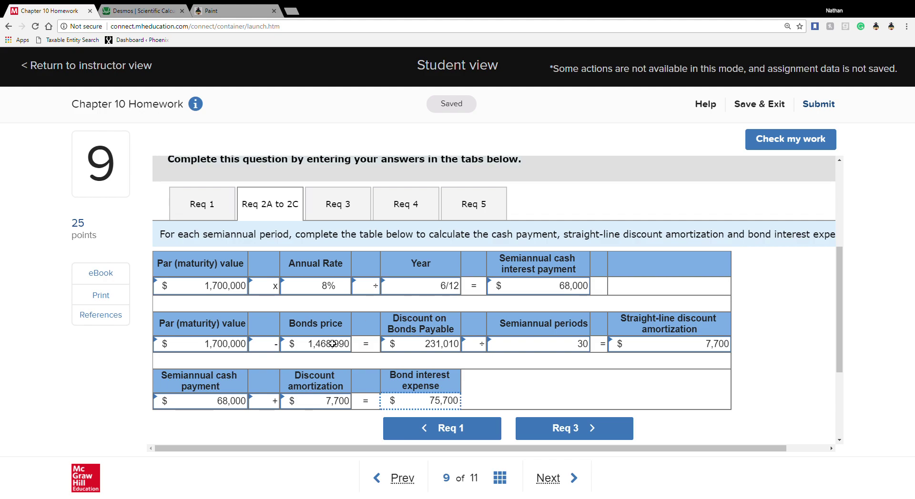
Step: Switch the operator between 8% and 6/12 from ÷ to ×
left_click(371, 294)
left_click(383, 291)
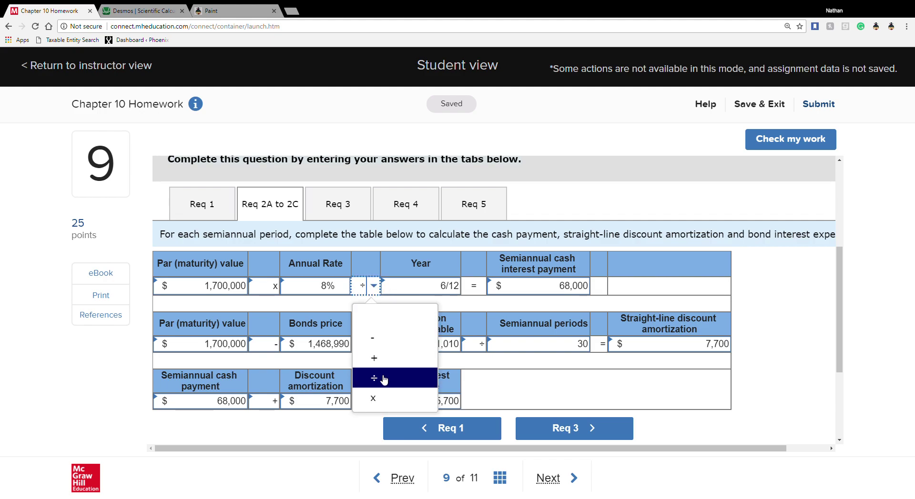
left_click(379, 398)
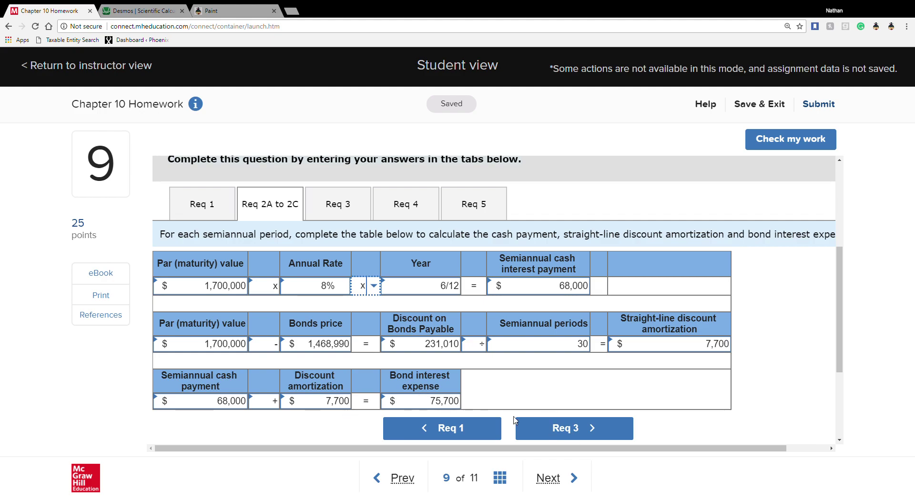
Step: Run Check my work, review the green checkmarks on every entry, and go to Req 3
left_click(804, 146)
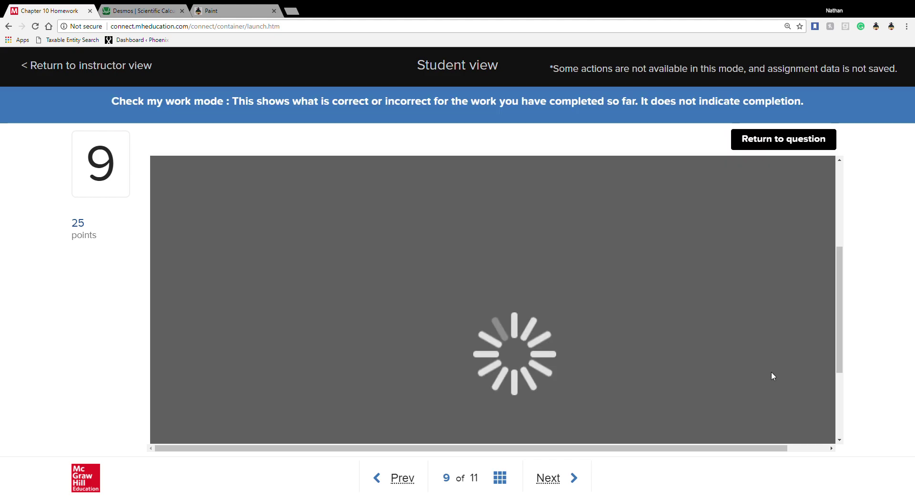
key("Tab")
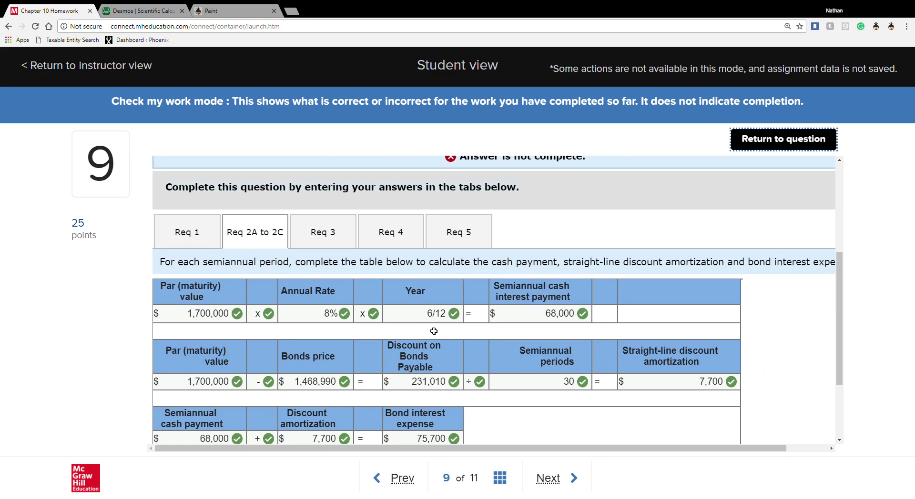
scroll(507, 339, "down", 1)
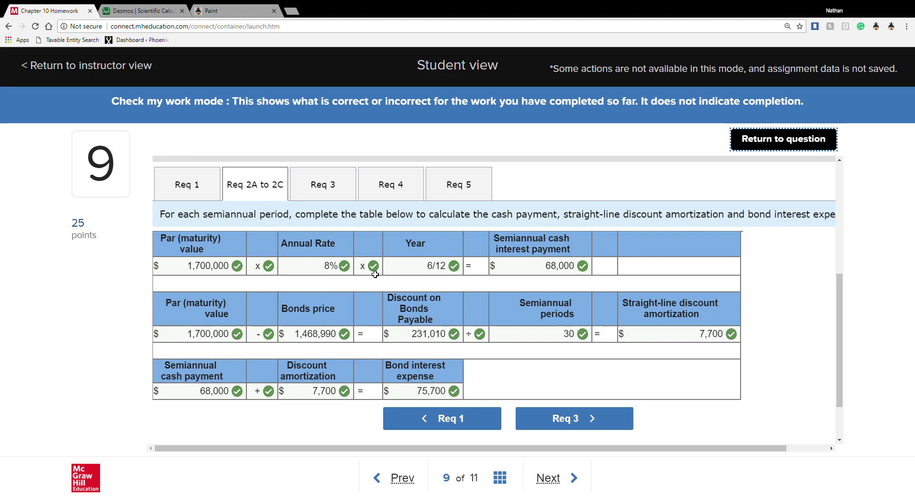
left_click(314, 192)
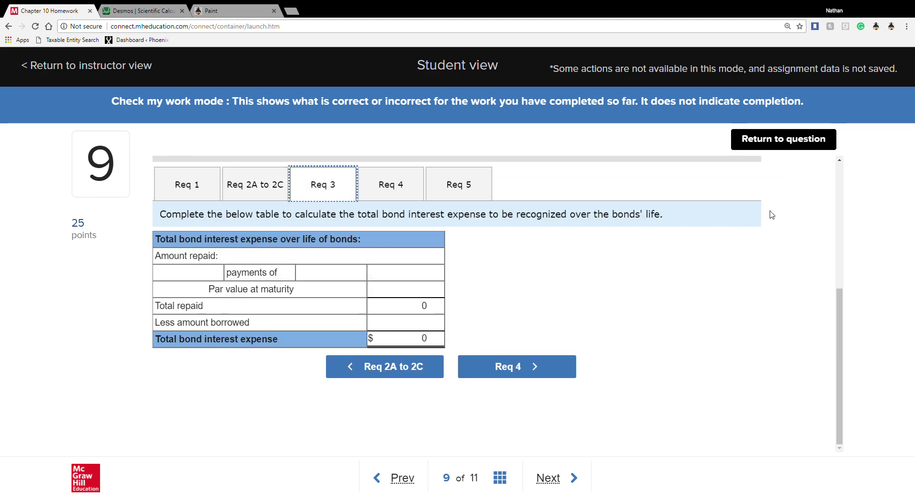
Step: Enter 30 as the number of payments in Req 3, then reopen the Req 2A–2C table
left_click(763, 141)
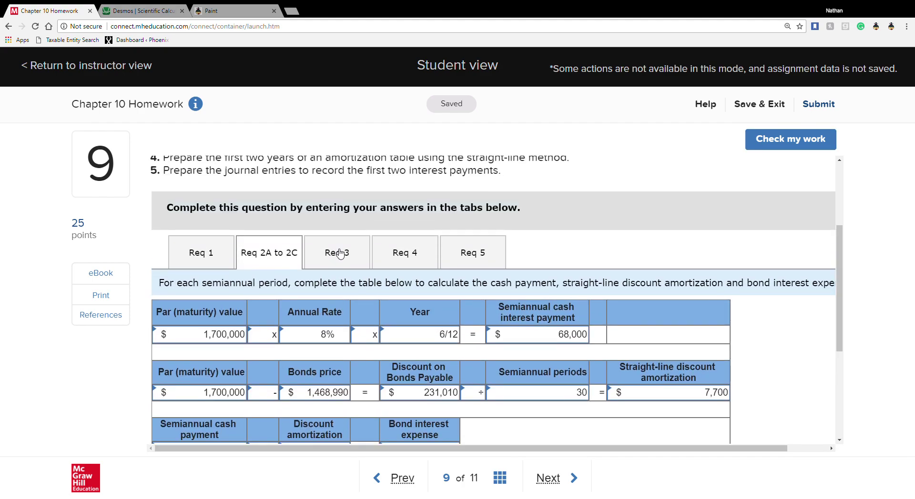
left_click(339, 253)
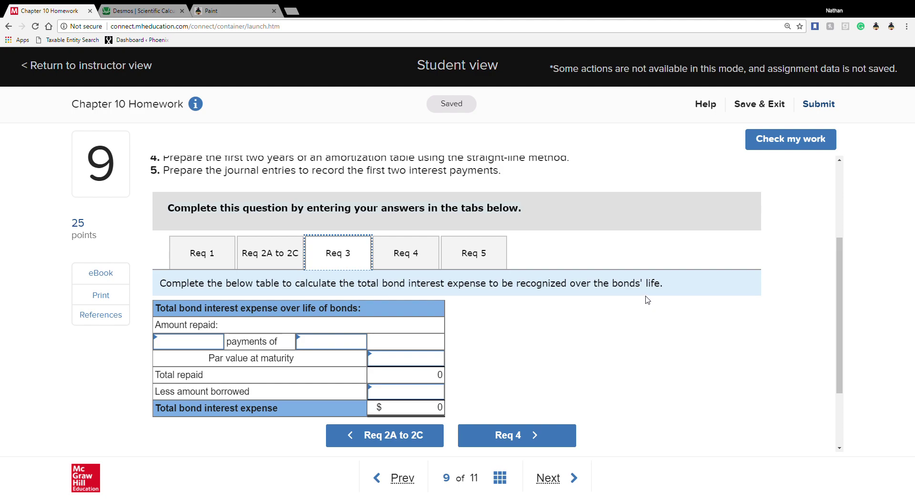
left_click(218, 343)
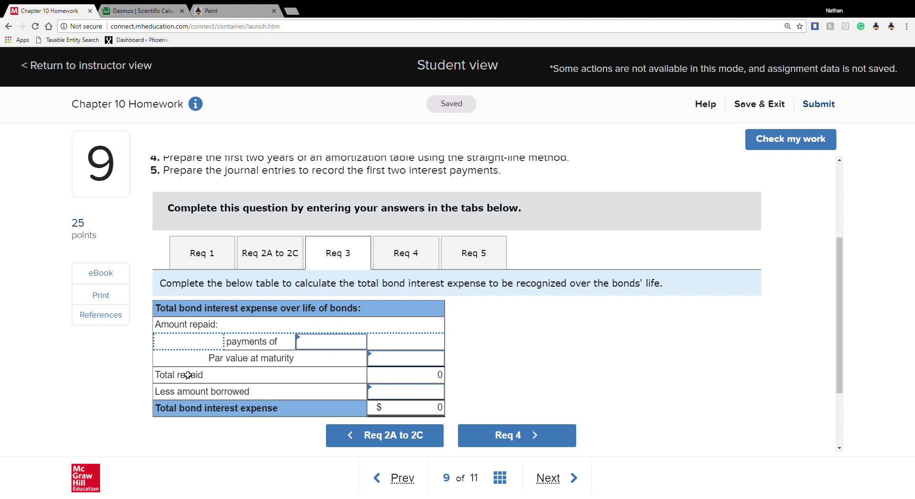
scroll(191, 347, "up", 2)
scroll(245, 377, "down", 2)
left_click(212, 347)
type("30")
left_click(307, 340)
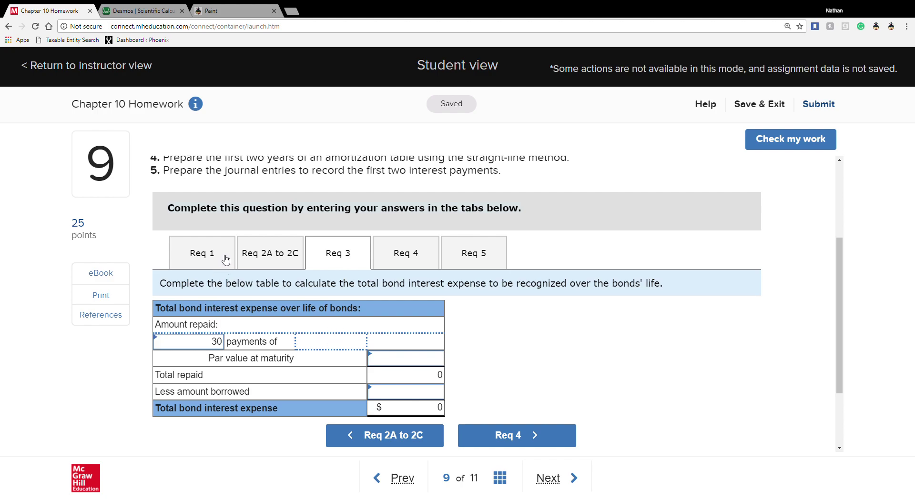
left_click(275, 256)
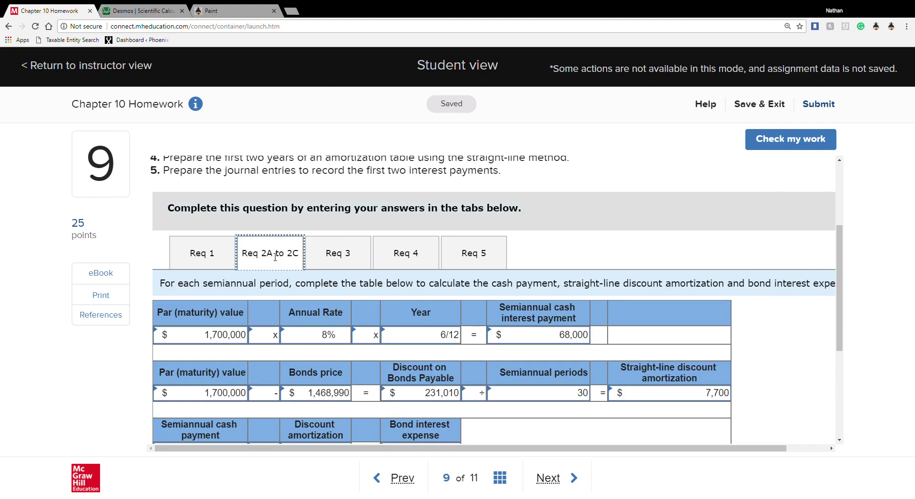
scroll(405, 403, "down", 2)
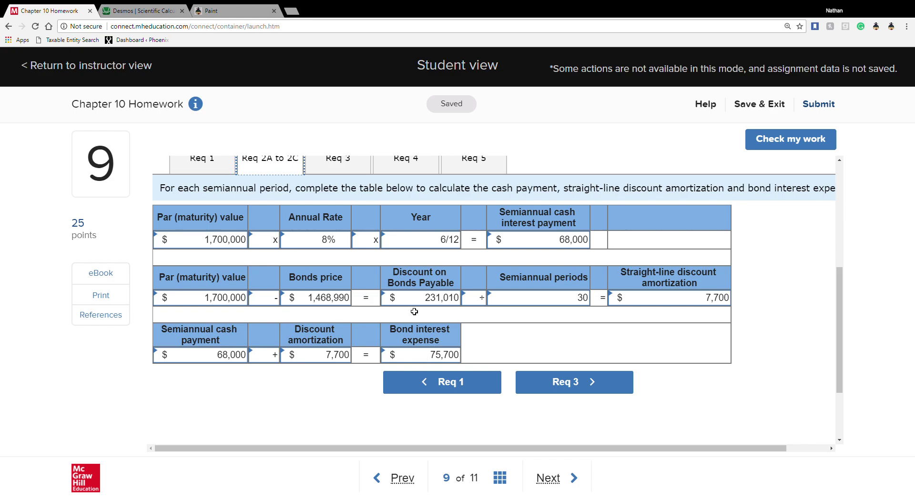
Step: Enter 75,700 as the amount of each payment in the Req 3 table
left_click(337, 164)
left_click(336, 247)
type("75700")
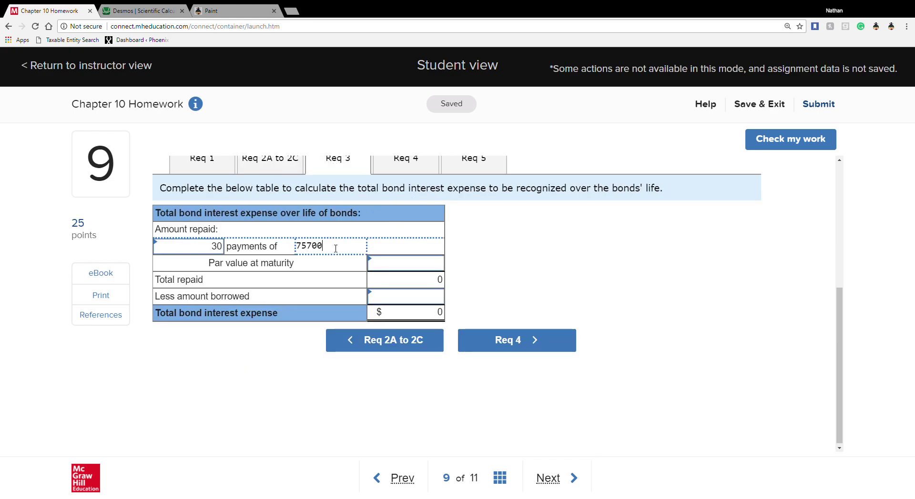
left_click(353, 261)
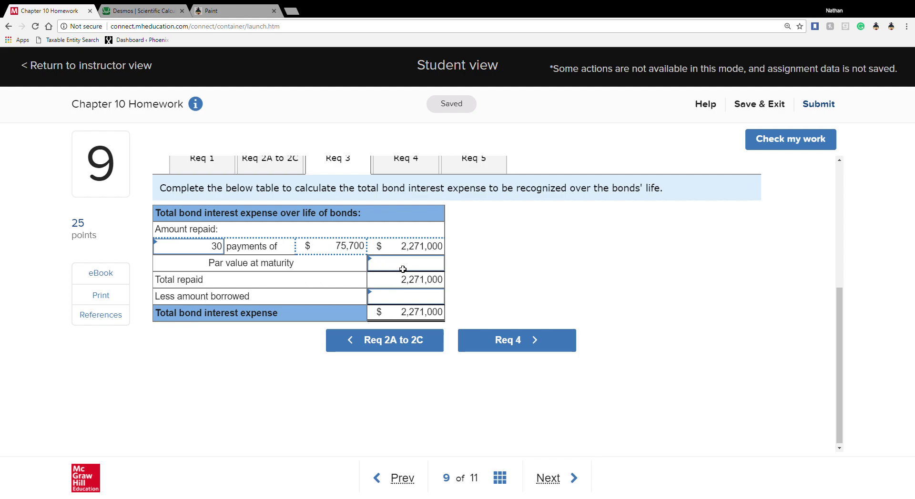
Step: After reviewing the Req 1 and Req 2A–2C tabs, enter 1,700,000 as the par value at maturity
left_click(220, 173)
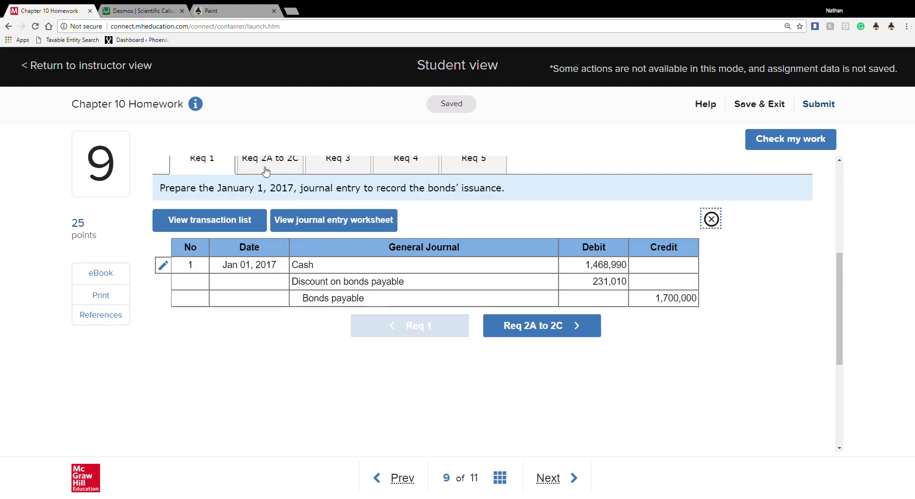
left_click(268, 170)
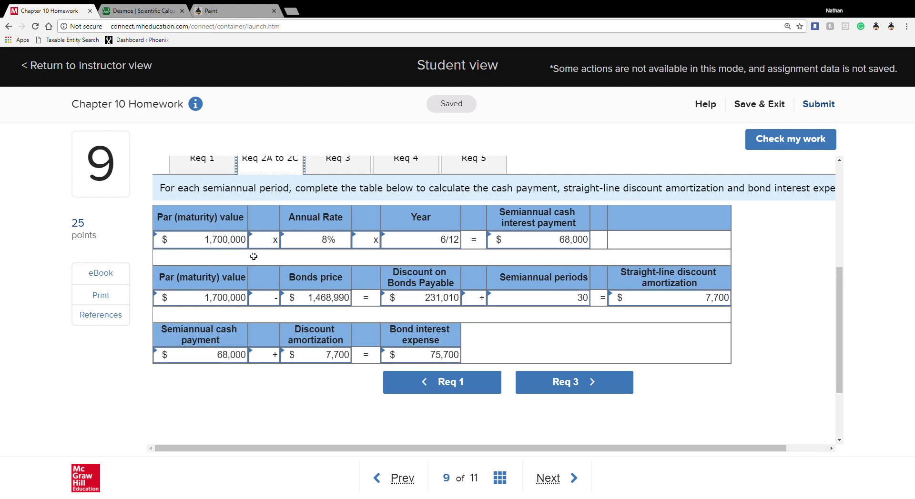
scroll(255, 256, "up", 1)
left_click(338, 205)
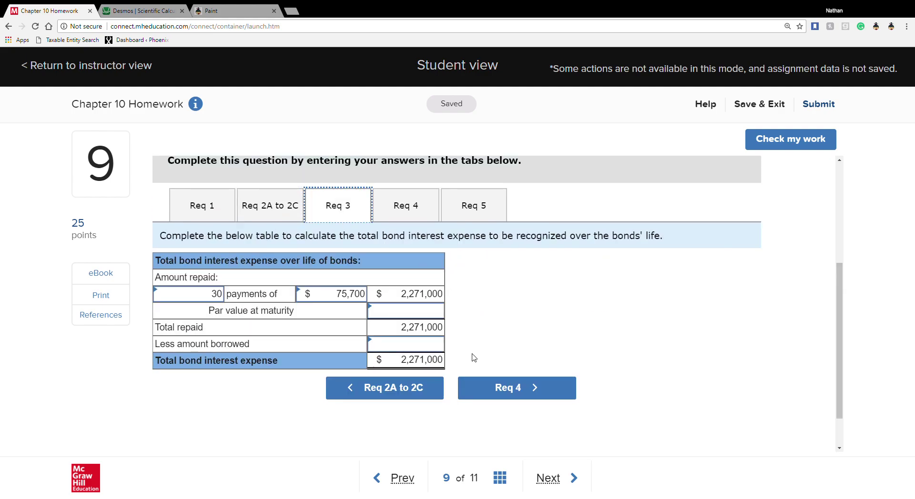
left_click(398, 311)
type("1")
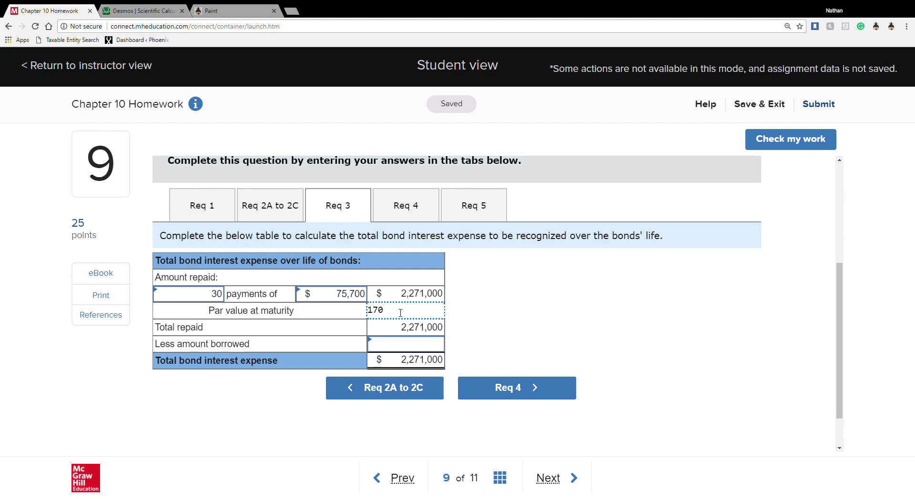
type("700000")
left_click(342, 316)
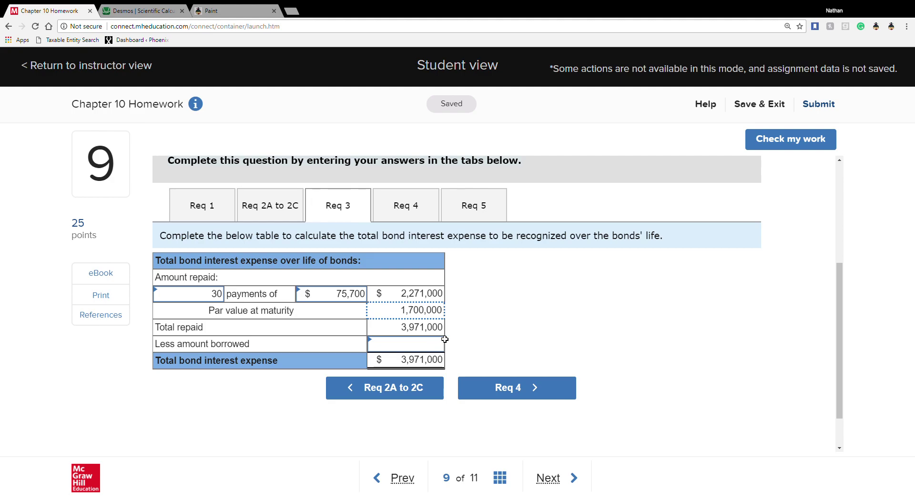
Step: Enter 1,468,990 as the amount borrowed and have the answers checked
left_click(412, 349)
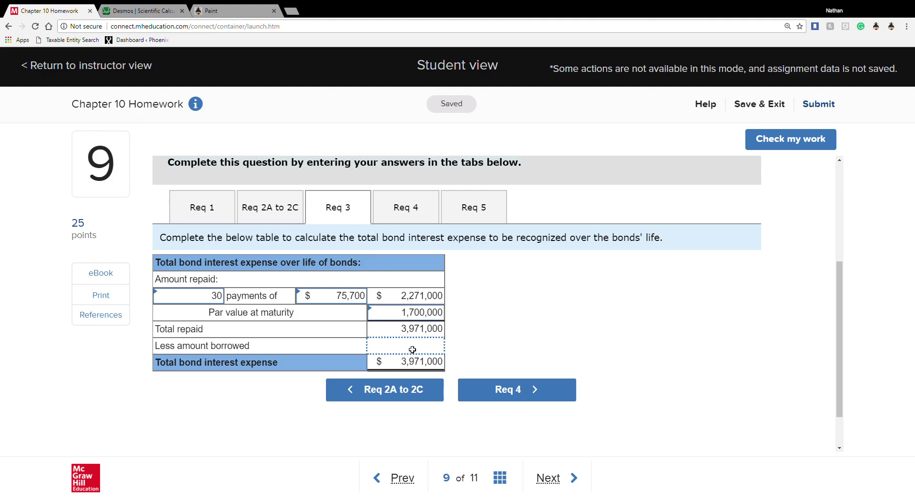
scroll(412, 350, "up", 4)
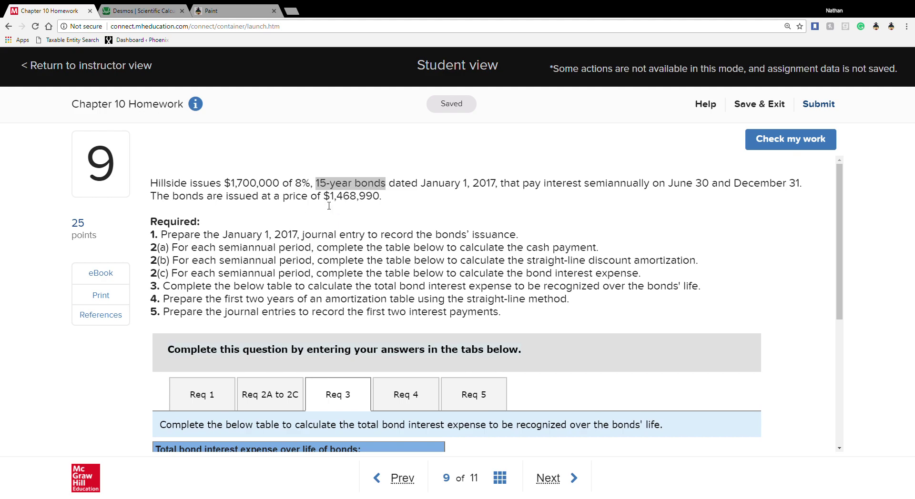
scroll(394, 226, "down", 4)
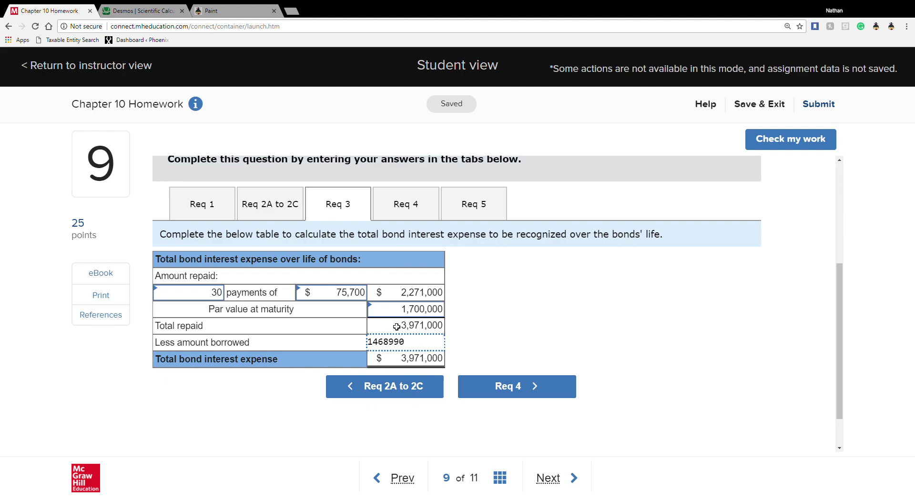
left_click(474, 312)
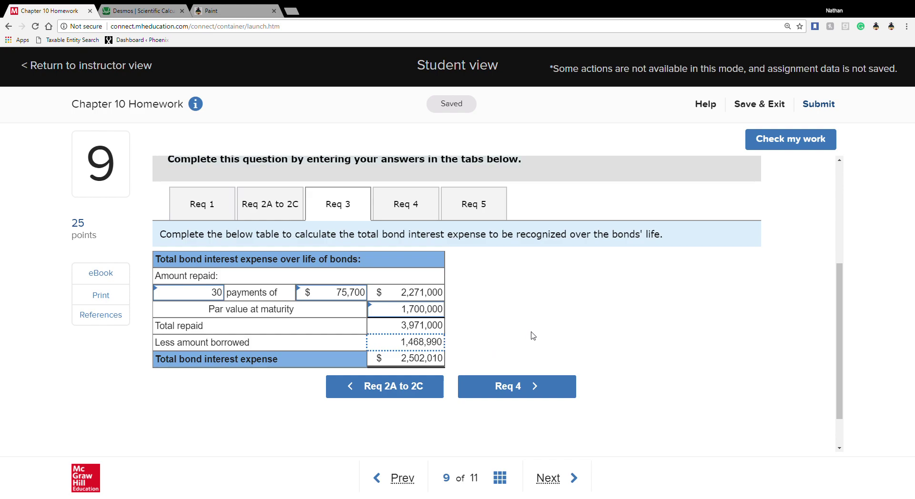
left_click(752, 143)
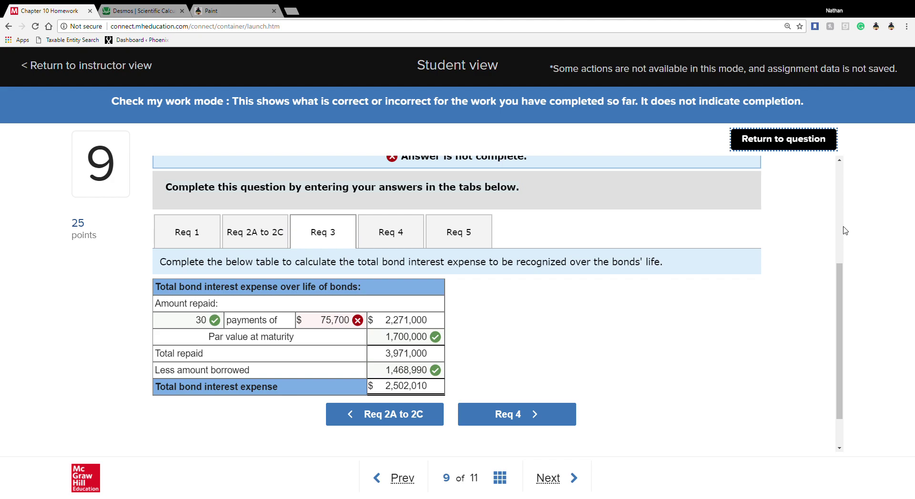
Step: Compare with the Req 2A–2C figures and change the Req 3 payment from 75,700 to 68,000
left_click(788, 146)
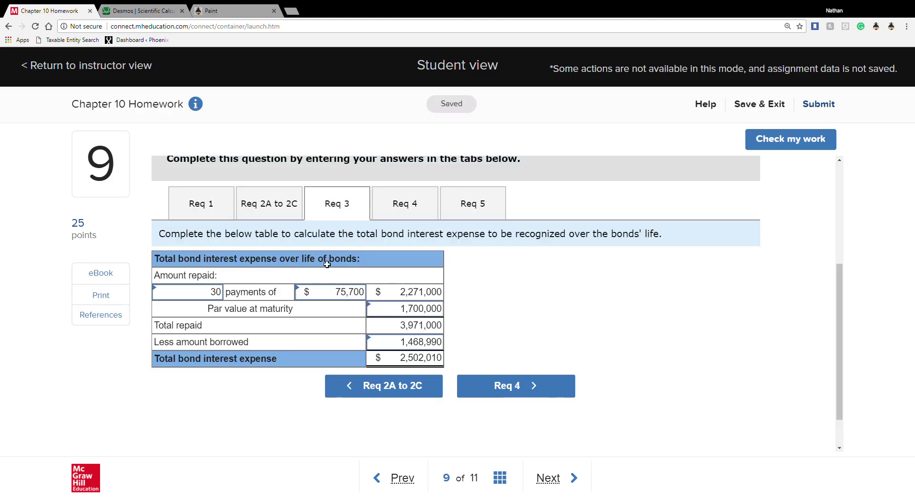
left_click(266, 203)
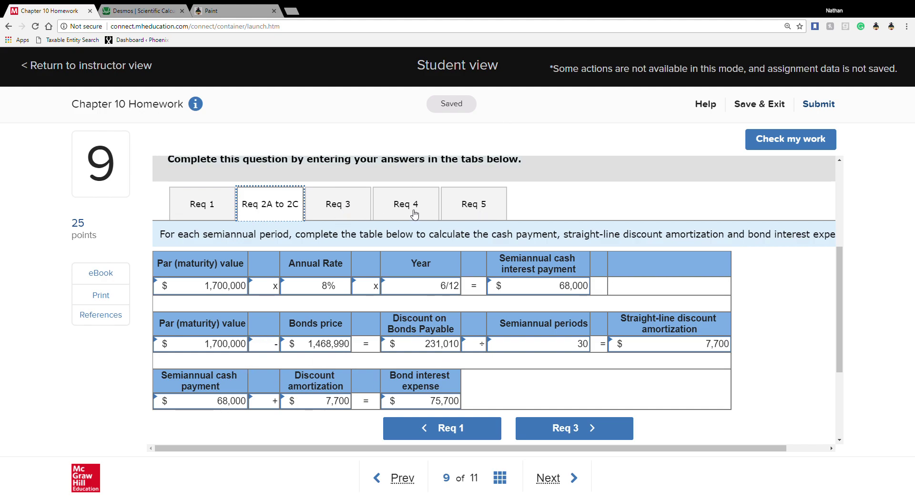
left_click(337, 205)
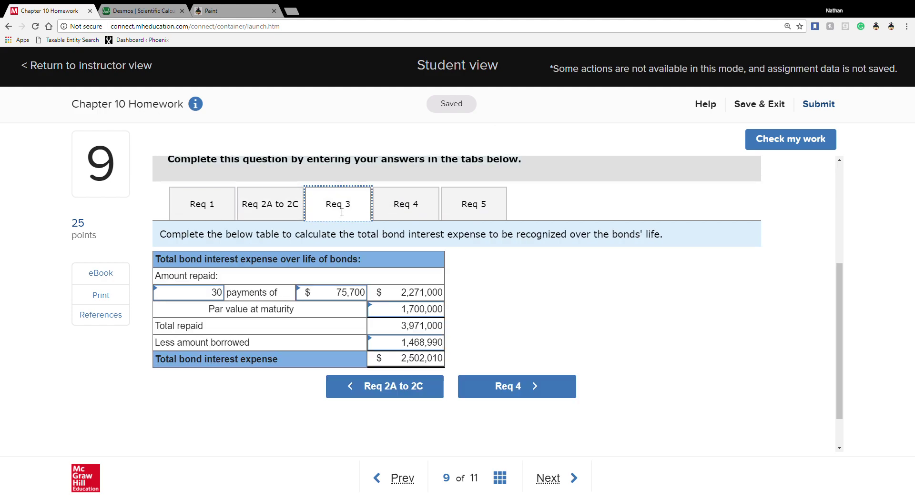
left_click(260, 208)
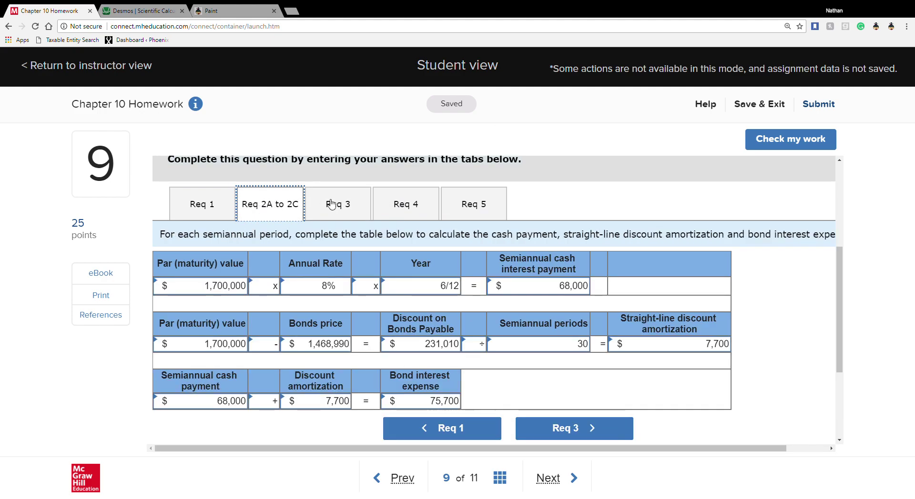
left_click(336, 205)
left_click(357, 300)
type("658000")
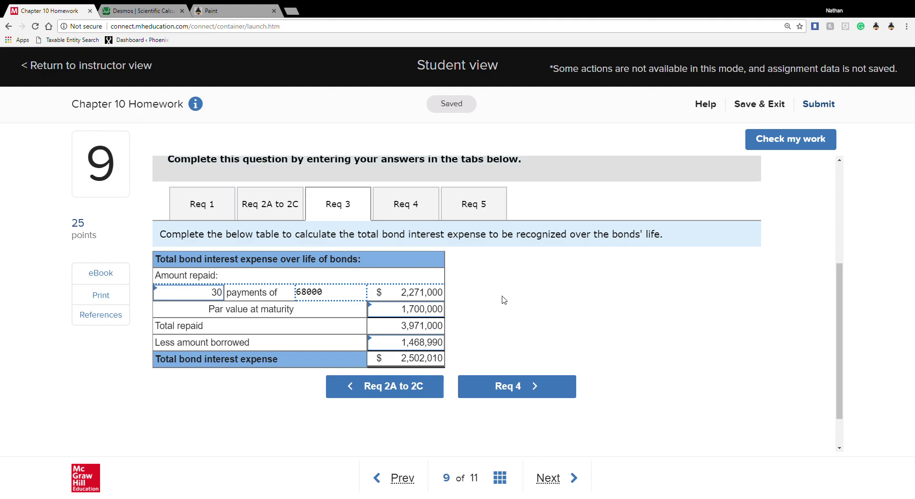
left_click(501, 295)
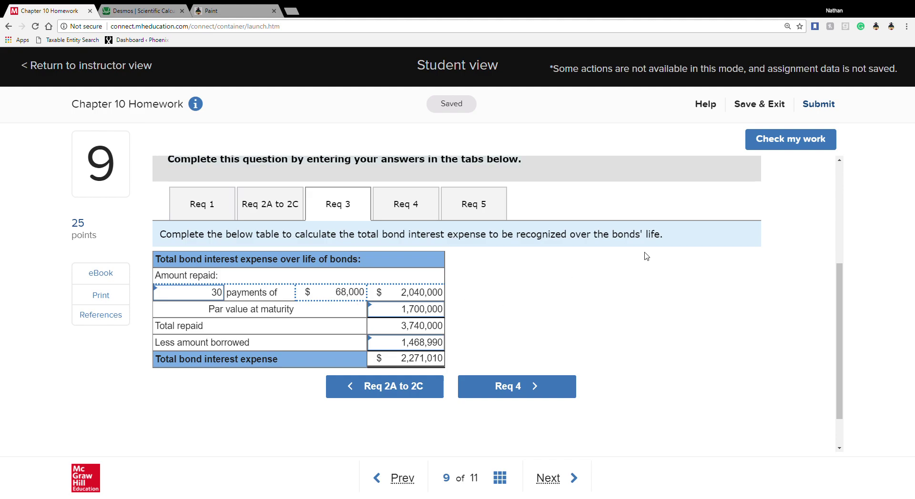
left_click(782, 149)
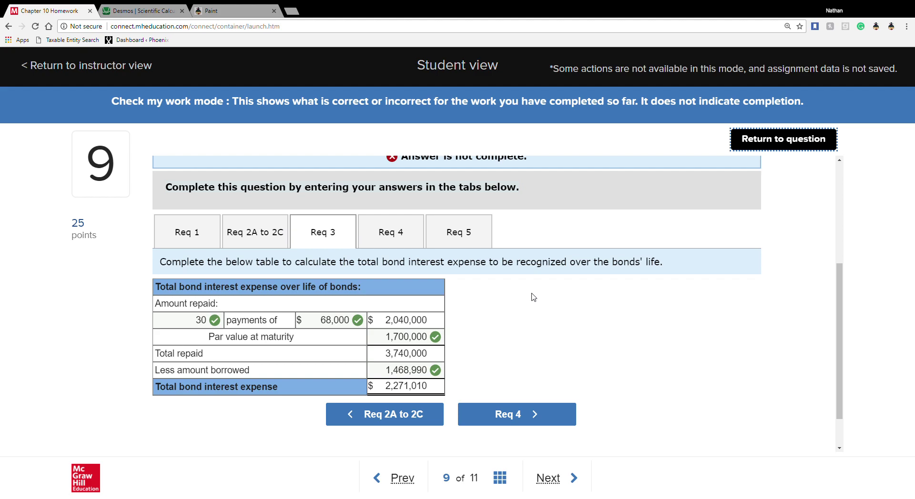
left_click(263, 233)
scroll(538, 322, "down", 3)
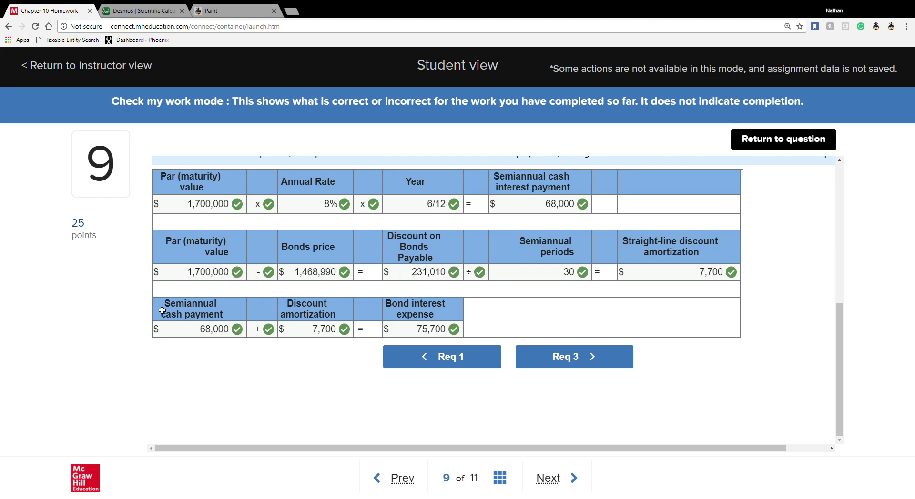
left_click(748, 148)
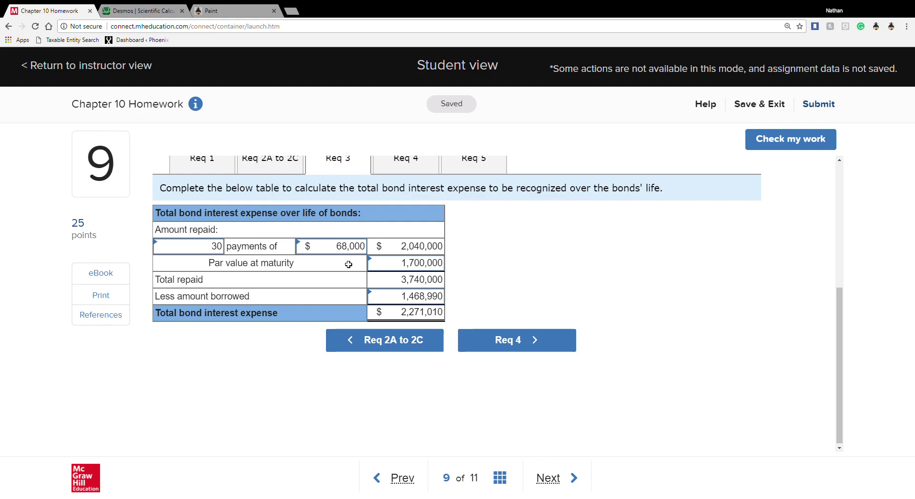
scroll(348, 264, "up", 2)
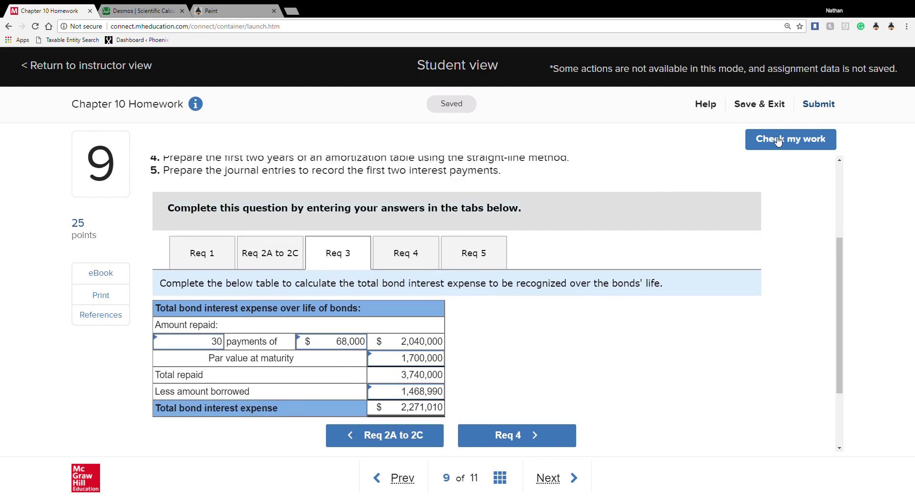
Step: Enter 231,010 as the 01/01/2017 unamortized discount, verified against the Req 1 entry
left_click(410, 257)
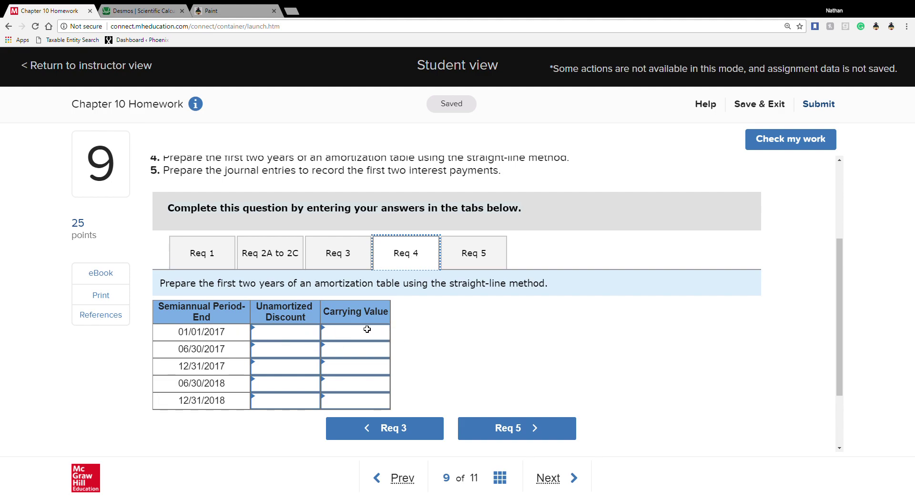
left_click(288, 330)
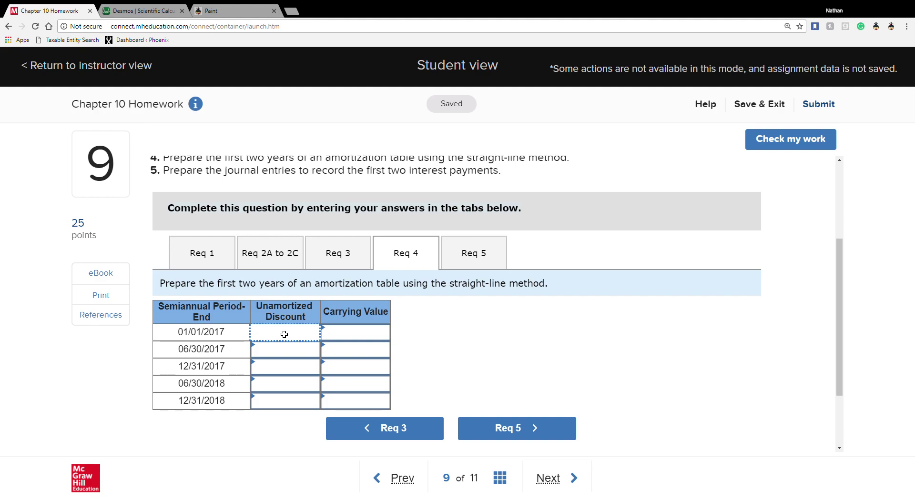
left_click(202, 260)
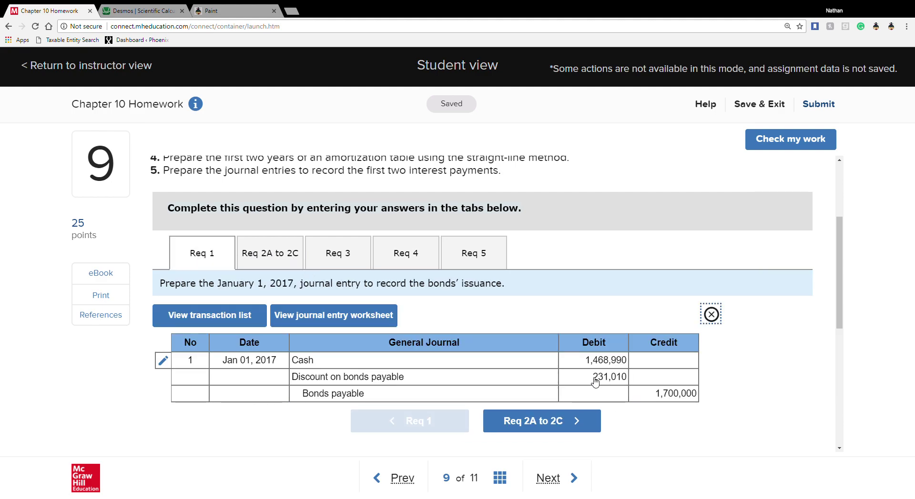
left_click(401, 256)
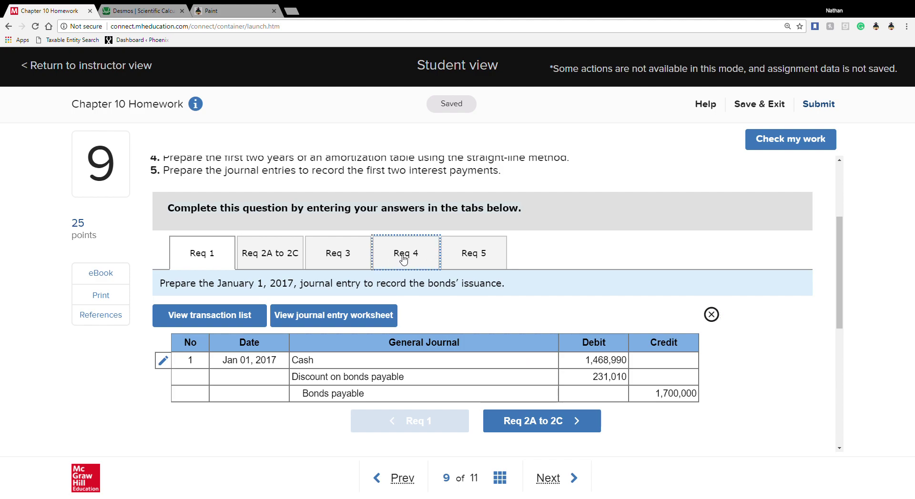
left_click(287, 332)
type("23101")
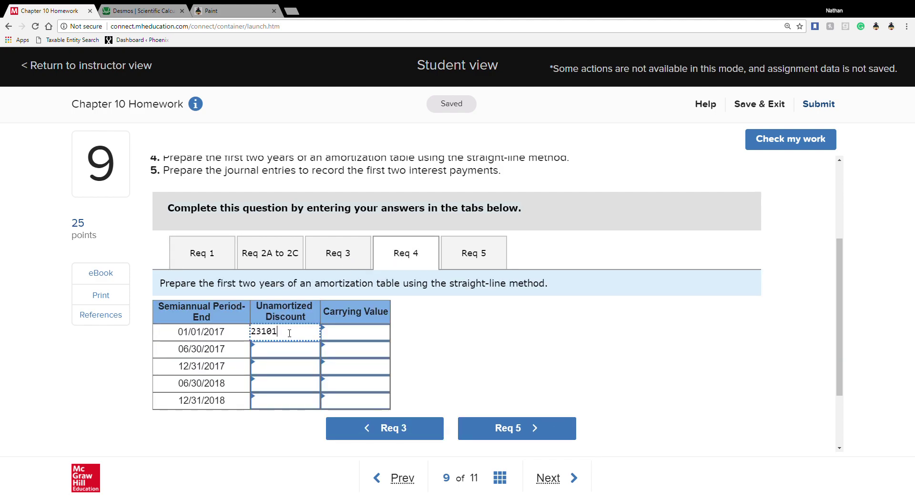
type(",010")
left_click(362, 336)
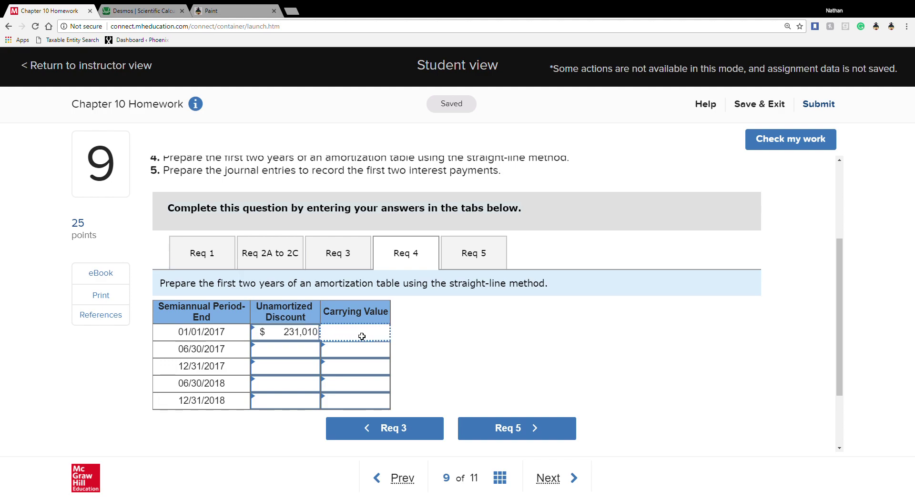
Step: Enter 1,468,990 as the 01/01/2017 carrying value and check the work
type("2")
left_click(202, 257)
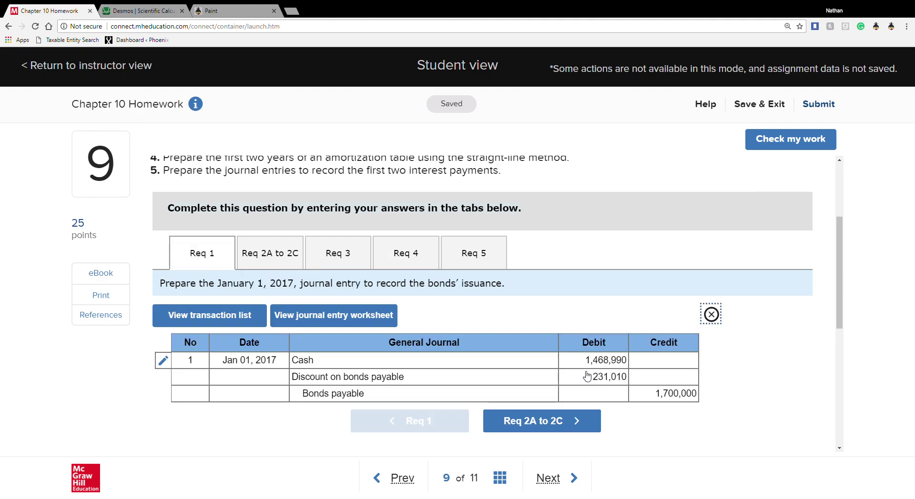
left_click(273, 259)
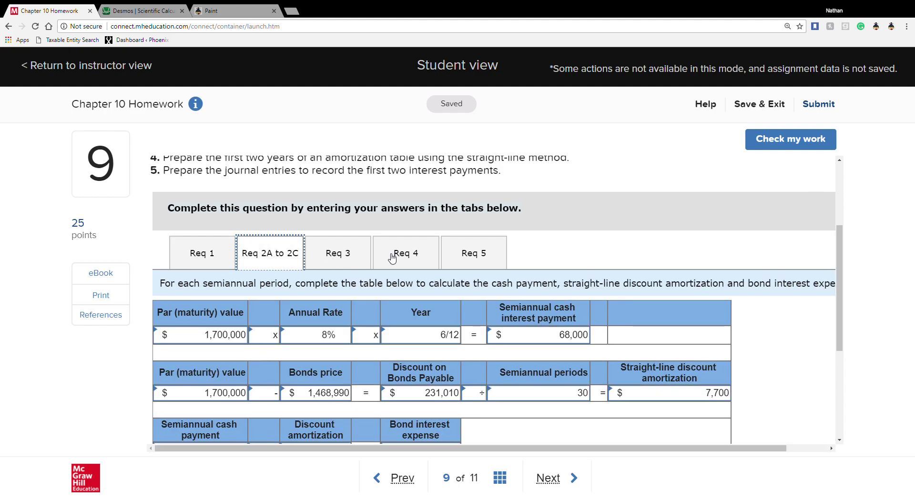
left_click(405, 254)
left_click(359, 337)
type("1468")
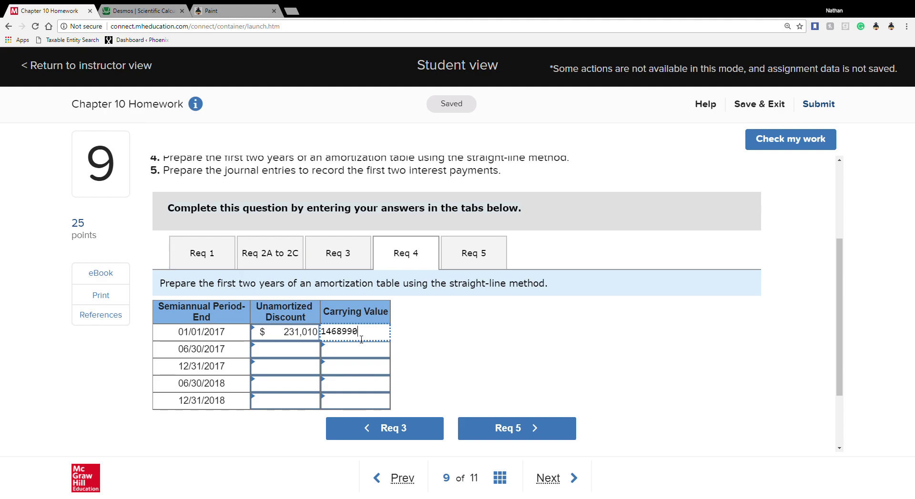
type("990")
left_click(413, 358)
left_click(791, 143)
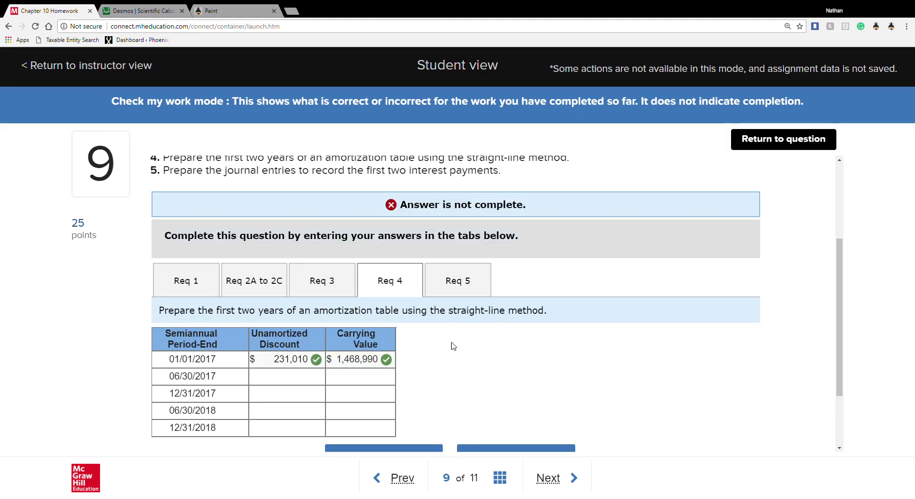
Step: Exit check mode and review the Req 2A–2C answers and the Req 3 table with 30 payments of $68,000
left_click(774, 139)
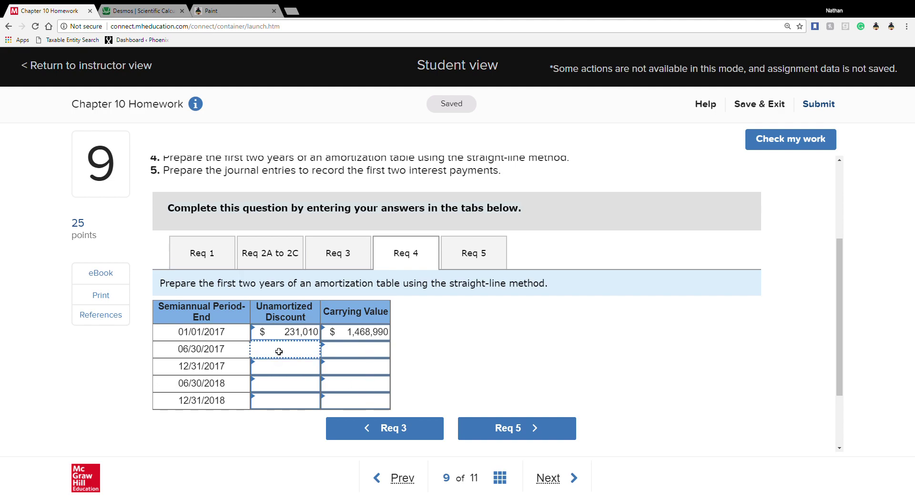
left_click(260, 254)
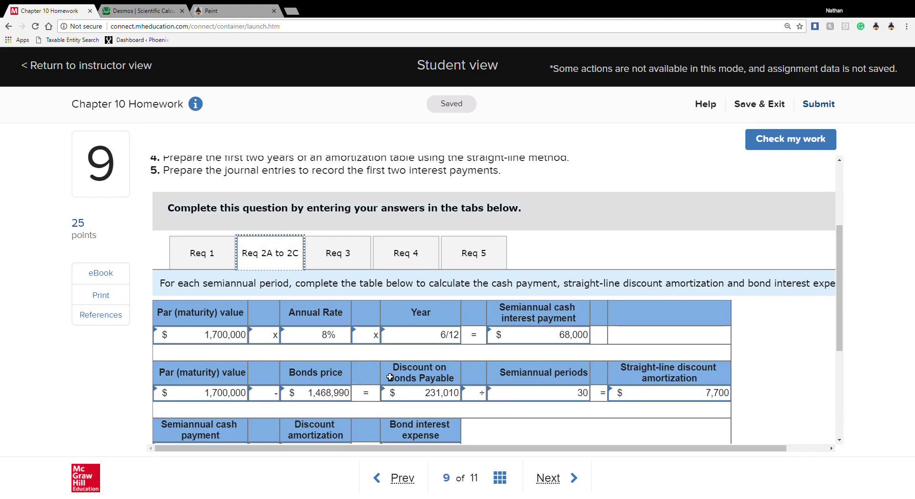
scroll(507, 359, "down", 3)
scroll(690, 308, "up", 1)
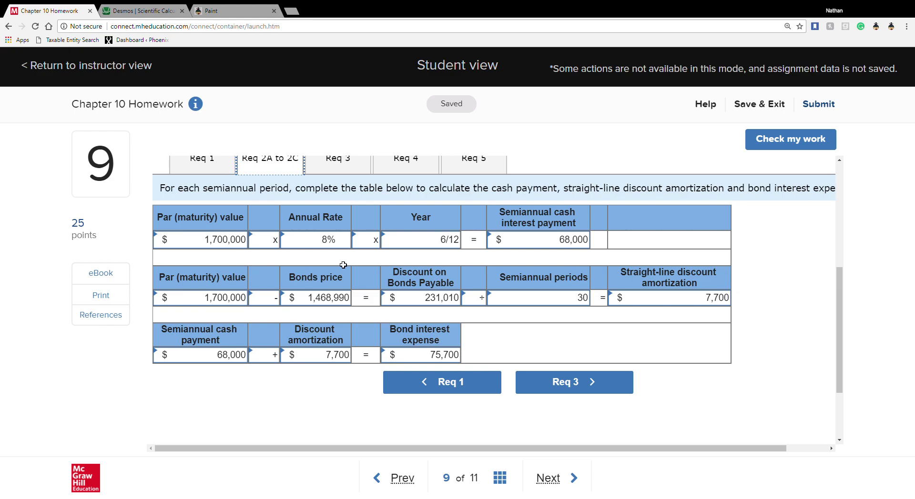
scroll(730, 310, "up", 2)
left_click(338, 253)
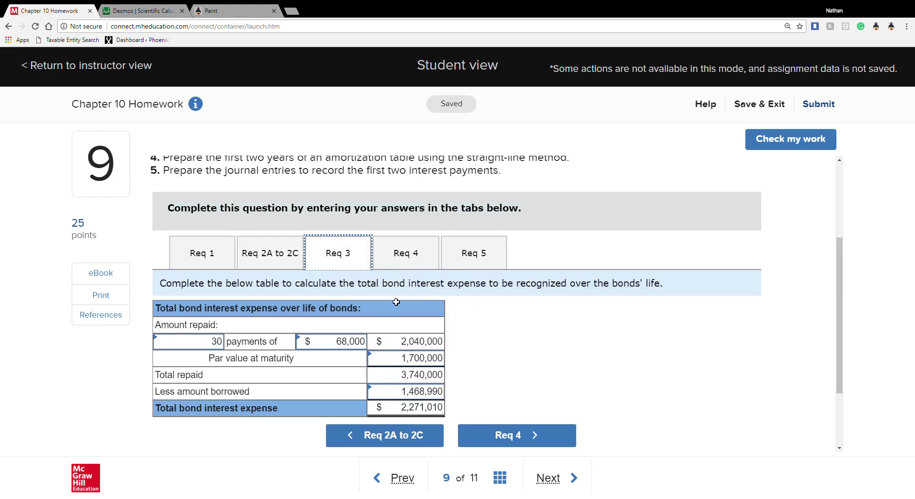
left_click(409, 265)
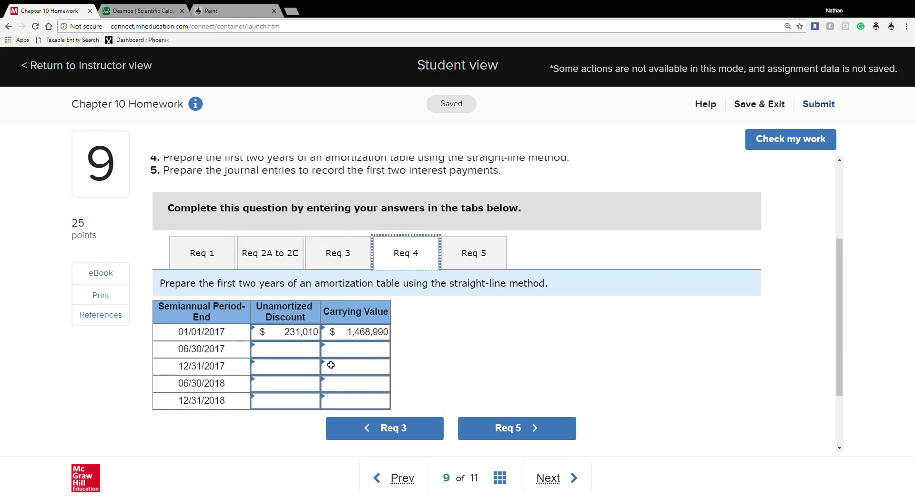
Step: Subtract 7,700 from 231,010 twice in Desmos, entering 223,310 and 215,610 for the 2017 rows
left_click(143, 11)
type("231")
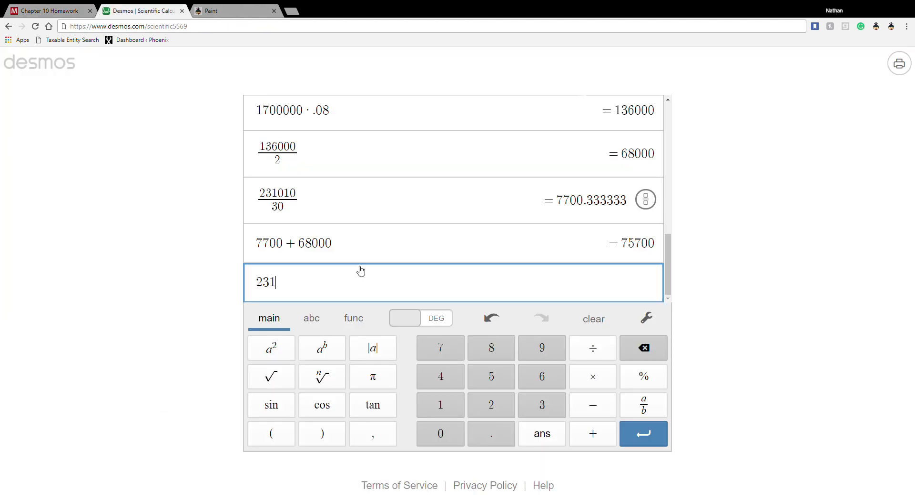
type("010 −")
type("-7700")
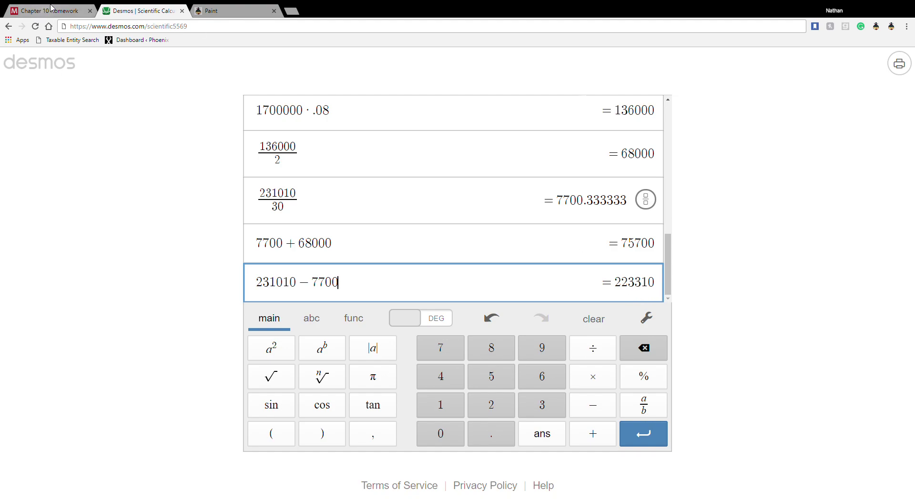
left_click(67, 10)
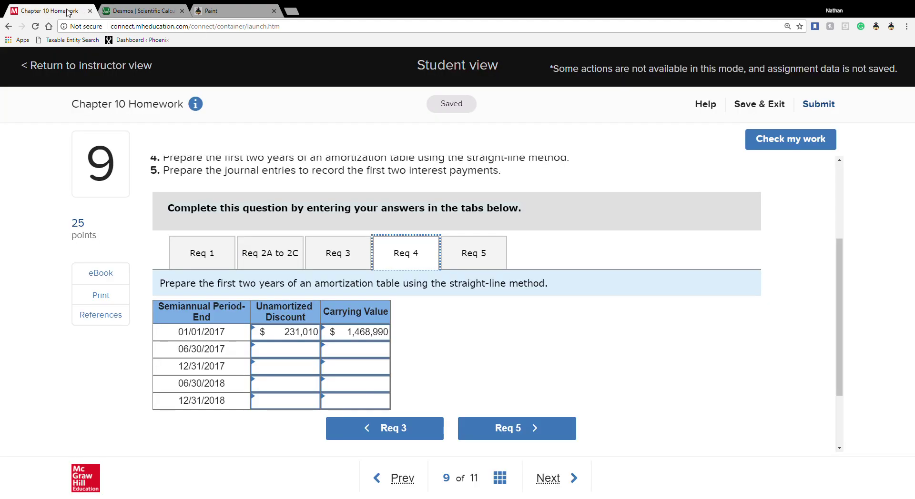
left_click(281, 358)
type("223310")
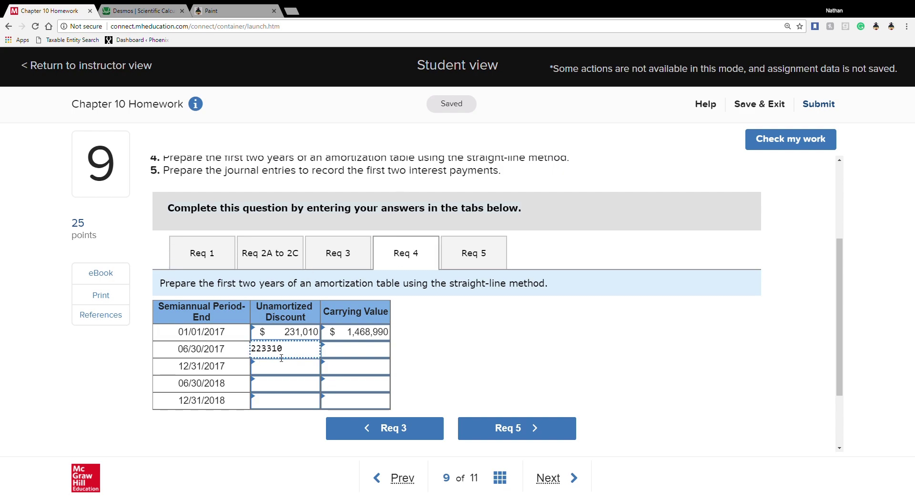
left_click(285, 368)
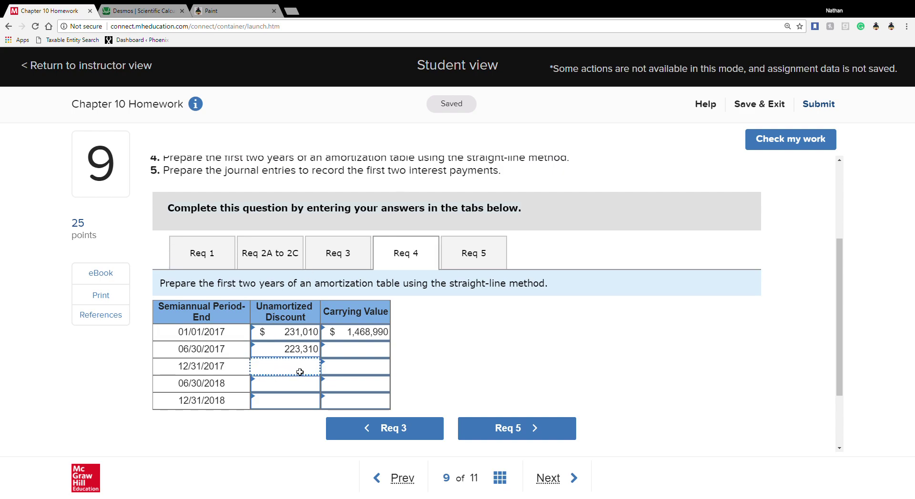
left_click(147, 14)
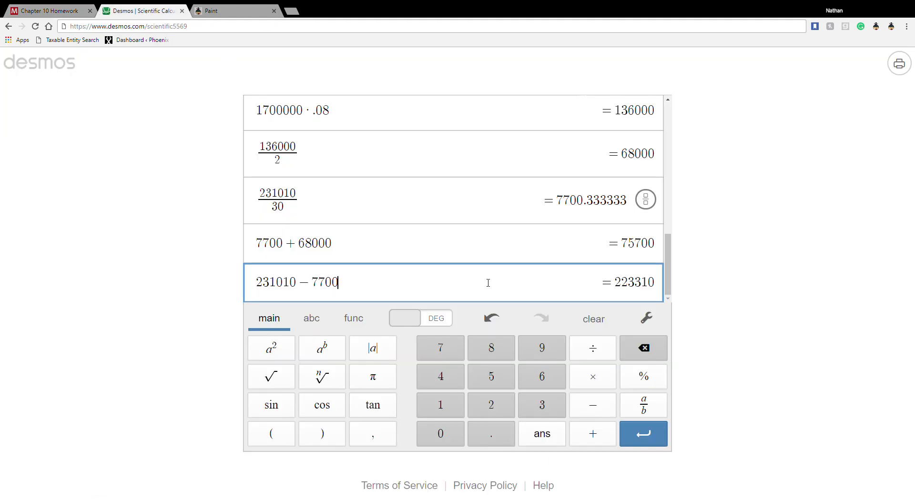
type("-7700")
left_click(29, 10)
left_click(313, 366)
type("215610")
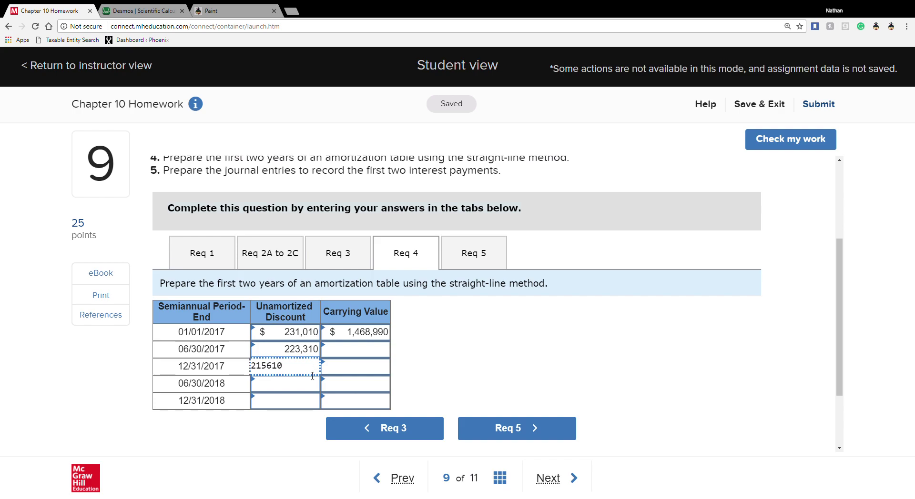
left_click(292, 386)
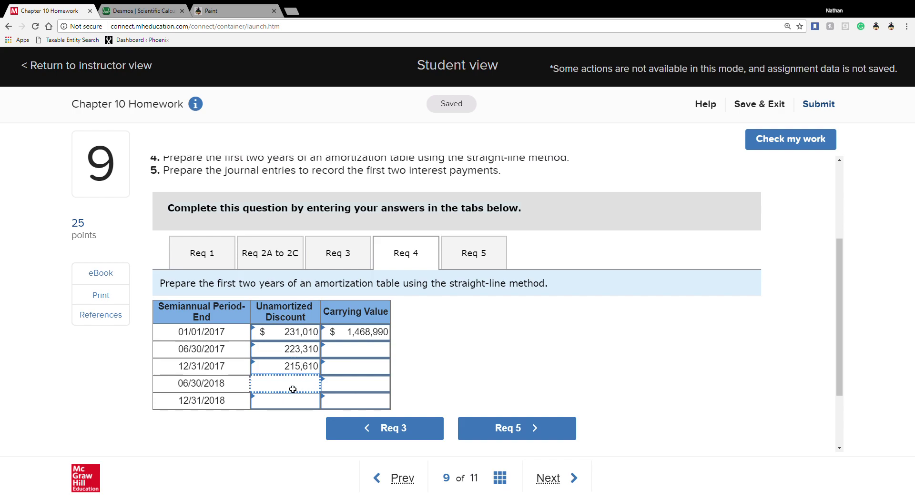
Step: Subtract 7,700 twice more, entering 207,910 and 200,210 as the 2018 unamortized discounts
left_click(154, 11)
type("-7700 - 7700 - 7700")
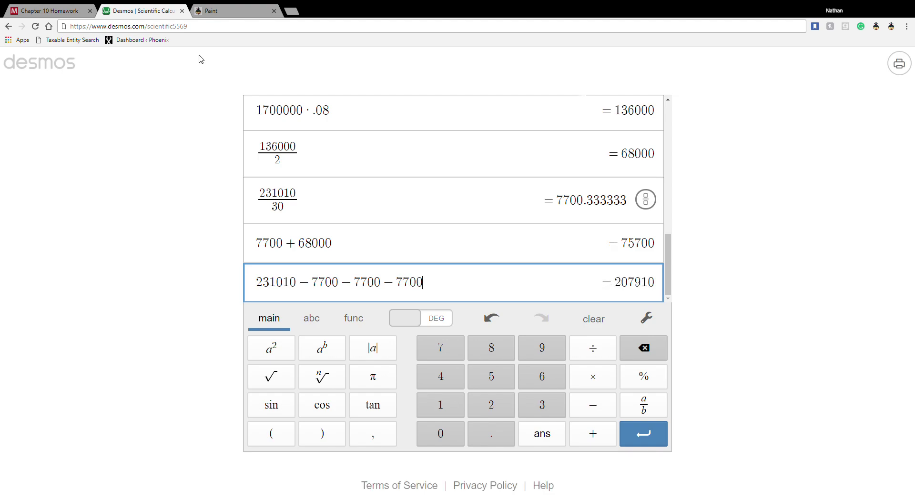
left_click(44, 9)
left_click(309, 391)
type("207,91")
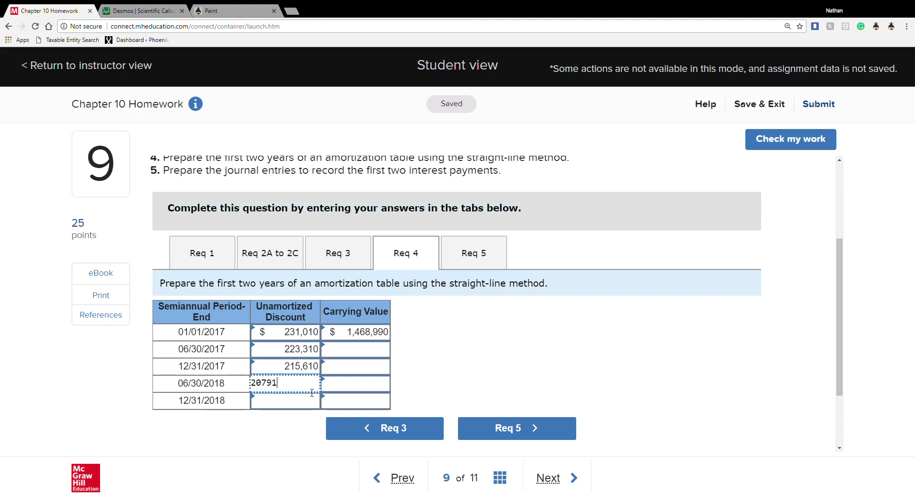
type("0")
left_click(285, 403)
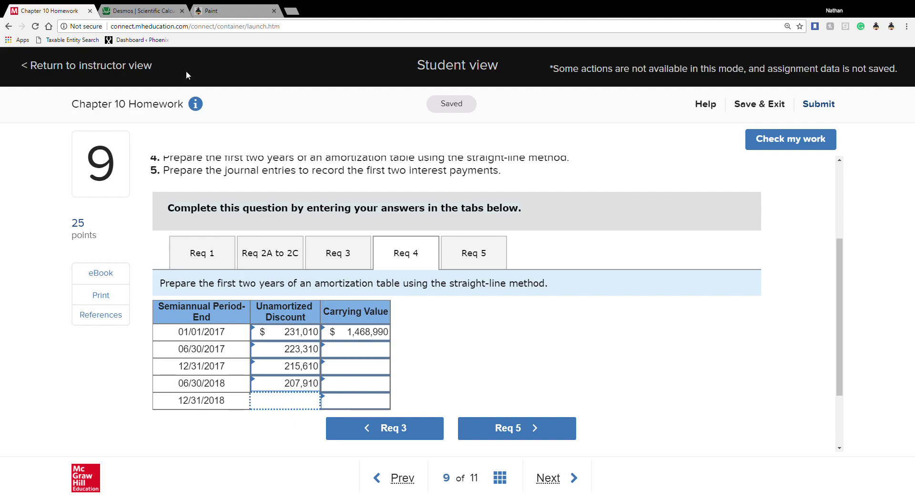
left_click(116, 8)
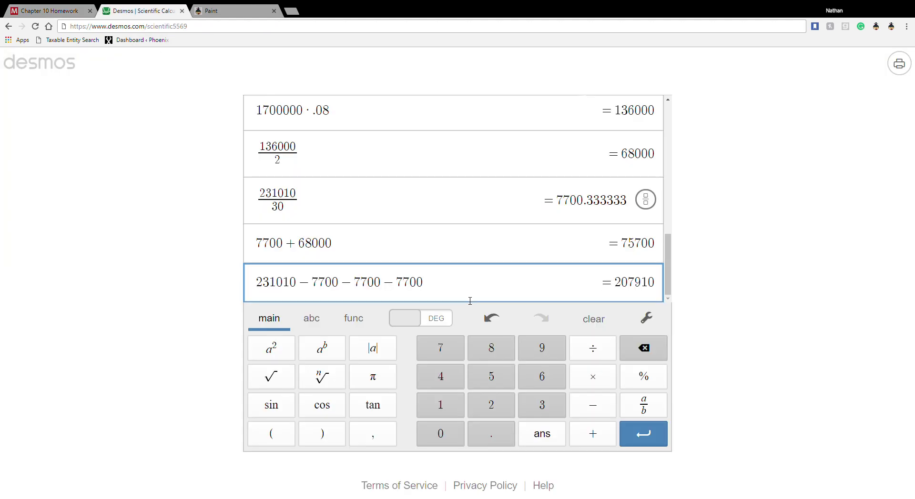
type("-7700")
left_click(46, 11)
left_click(285, 407)
type("200,210")
key("Tab")
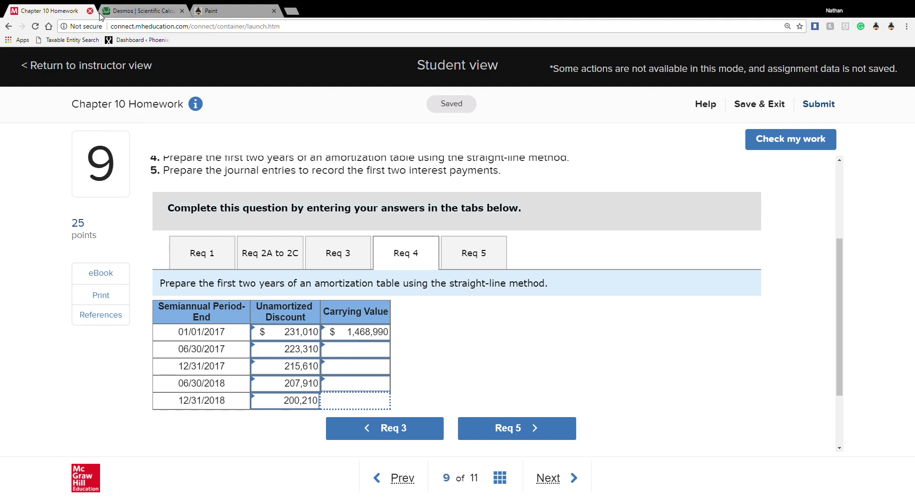
left_click(126, 10)
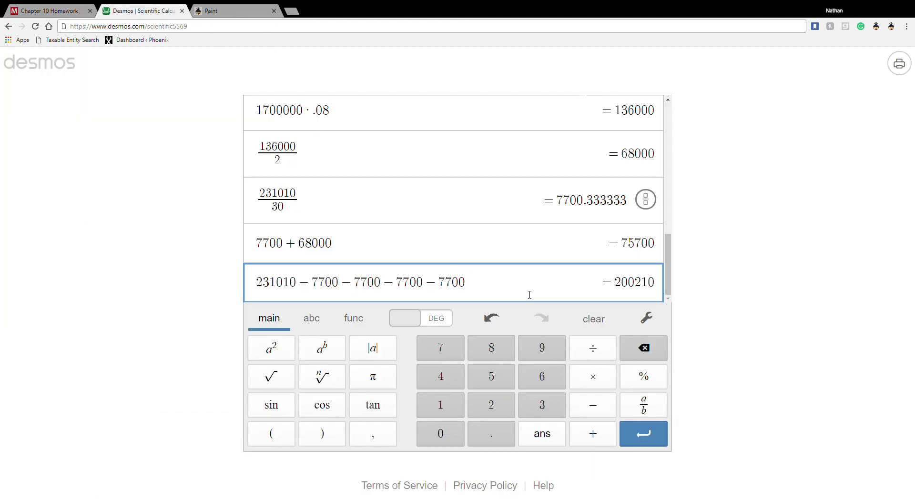
key("Return")
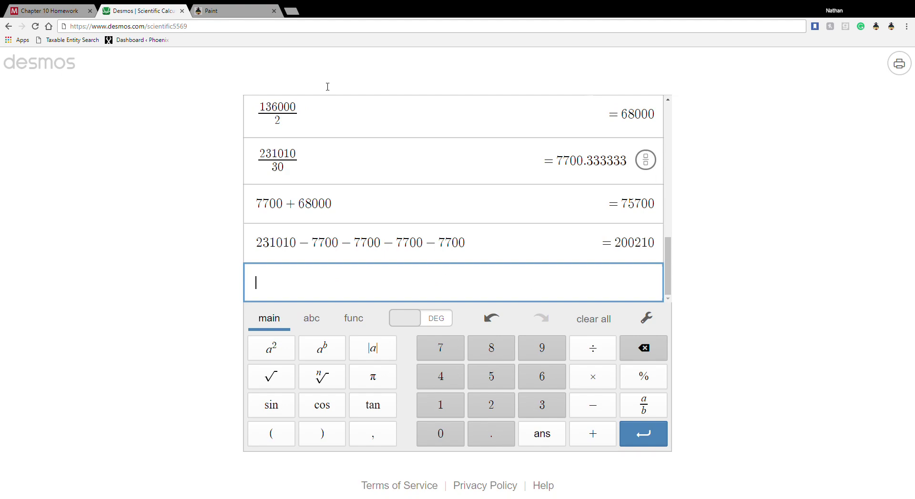
Step: Add 7,700 to 1,468,990 in Desmos and enter 1,476,690 as the 06/30/2017 carrying value
left_click(50, 10)
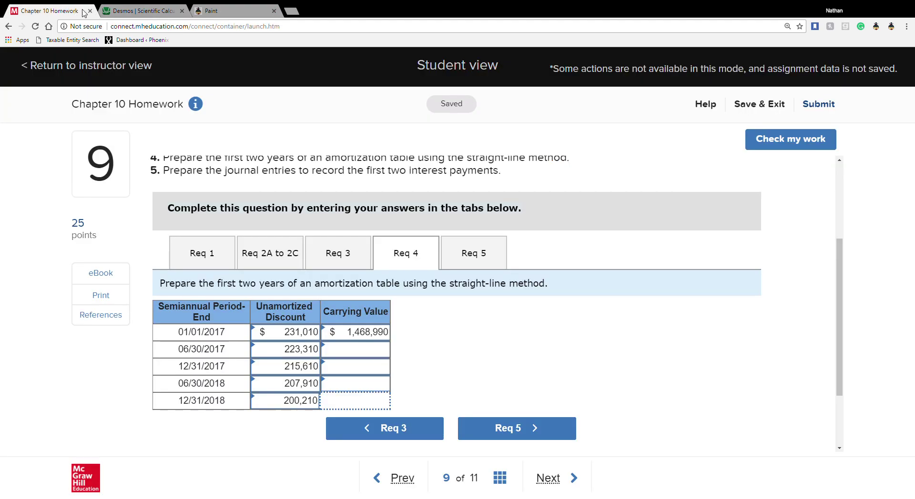
left_click(149, 9)
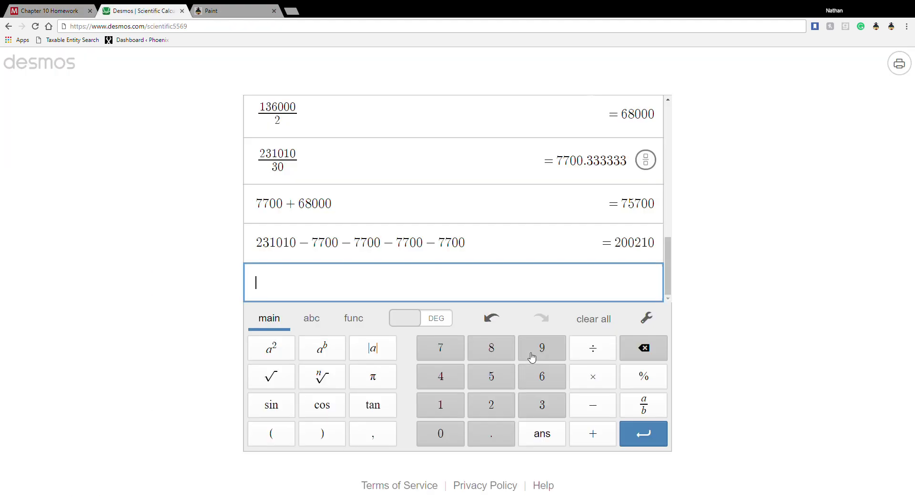
type("1468990 + 7700")
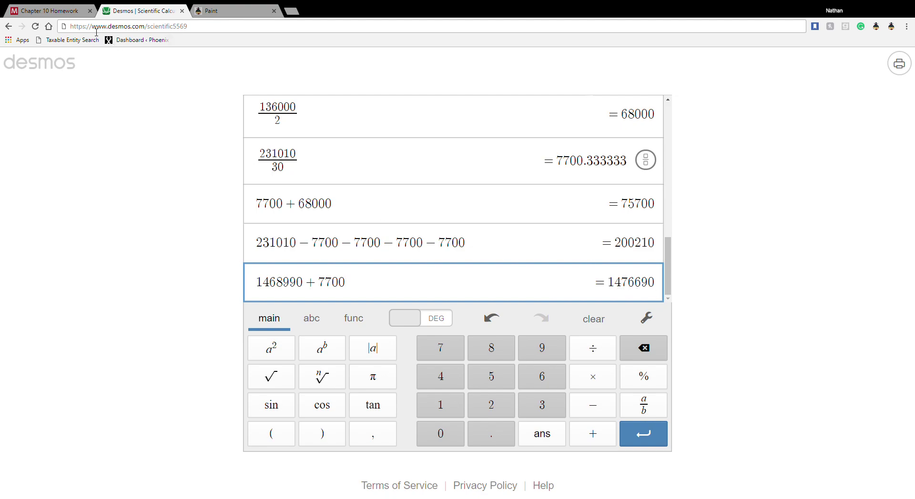
left_click(62, 10)
left_click(356, 354)
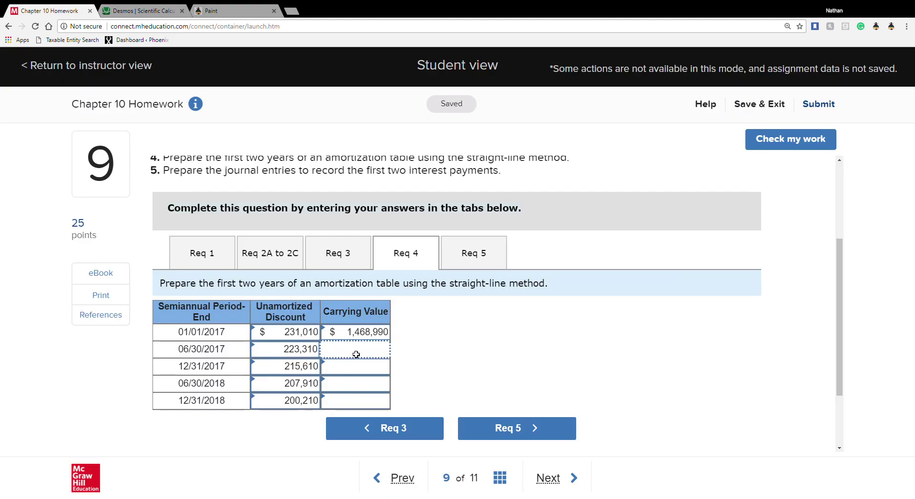
type("14")
left_click(151, 9)
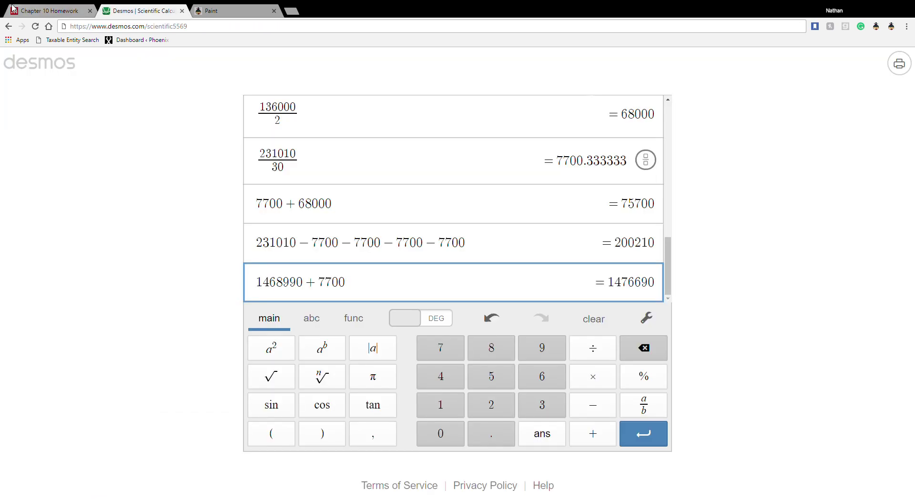
left_click(40, 10)
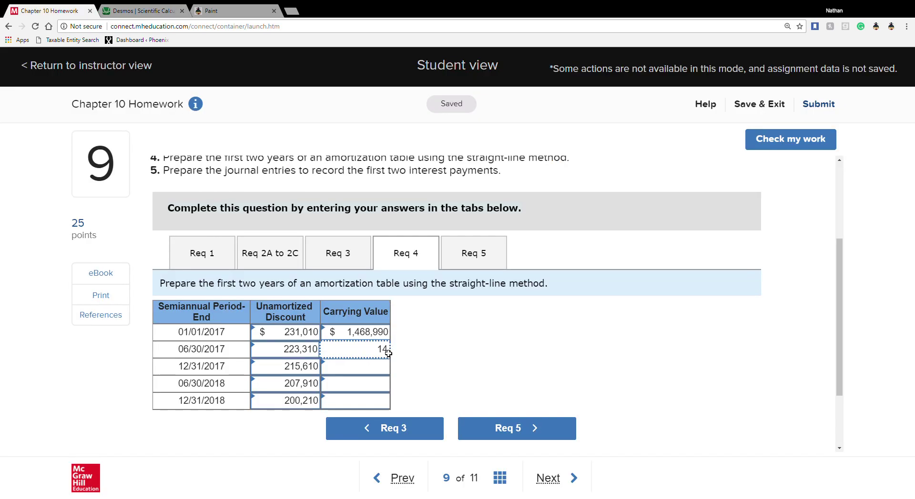
left_click(387, 352)
key("BackSpace")
type("477")
key("BackSpace")
left_click(358, 368)
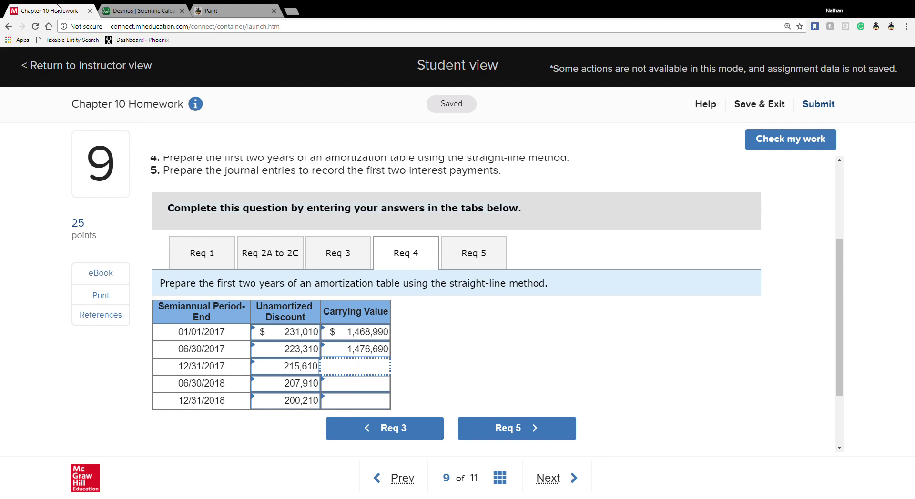
Step: Add another 7,700 and enter the corrected 1,484,390 as the 12/31/2017 carrying value
left_click(151, 12)
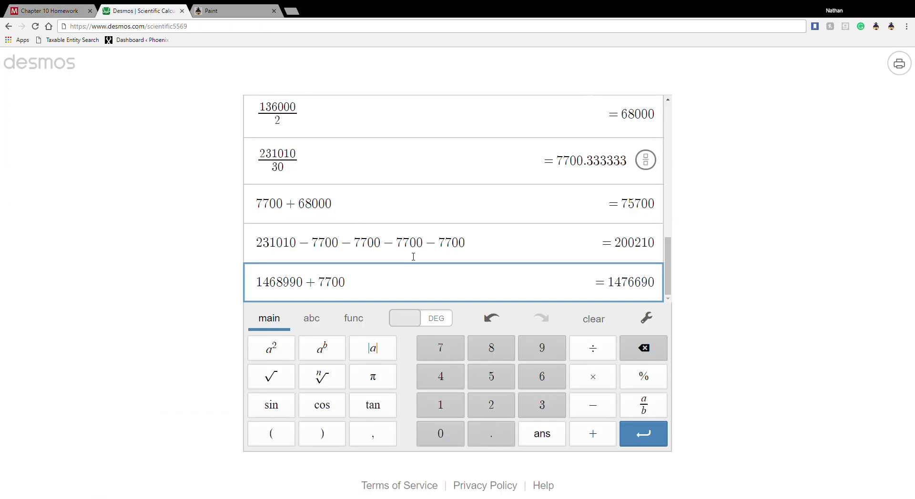
type("+7700")
left_click(55, 13)
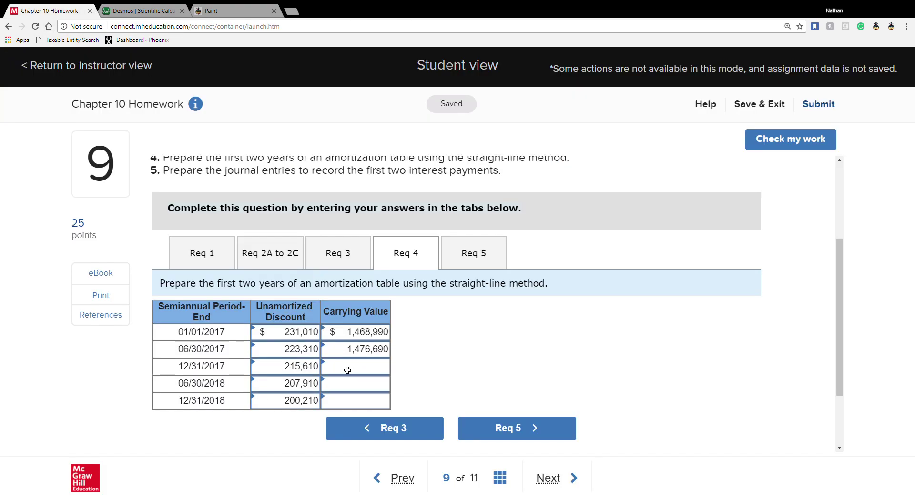
left_click(143, 11)
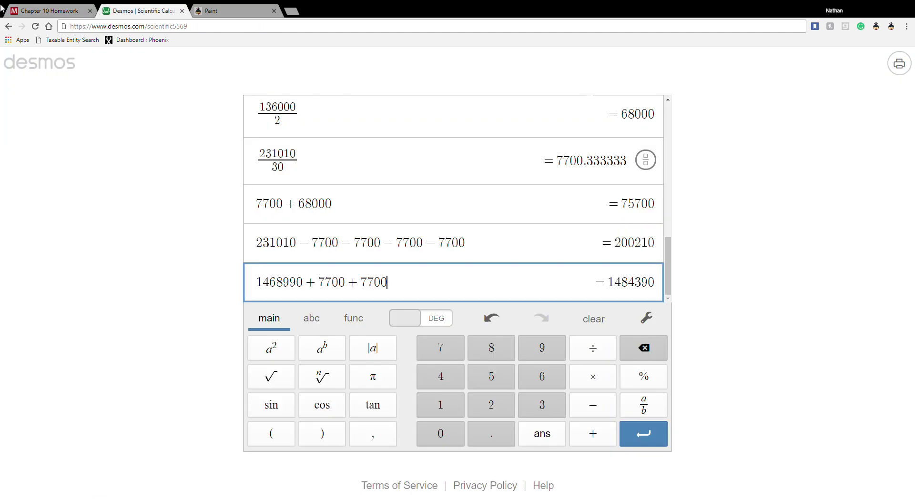
left_click(37, 10)
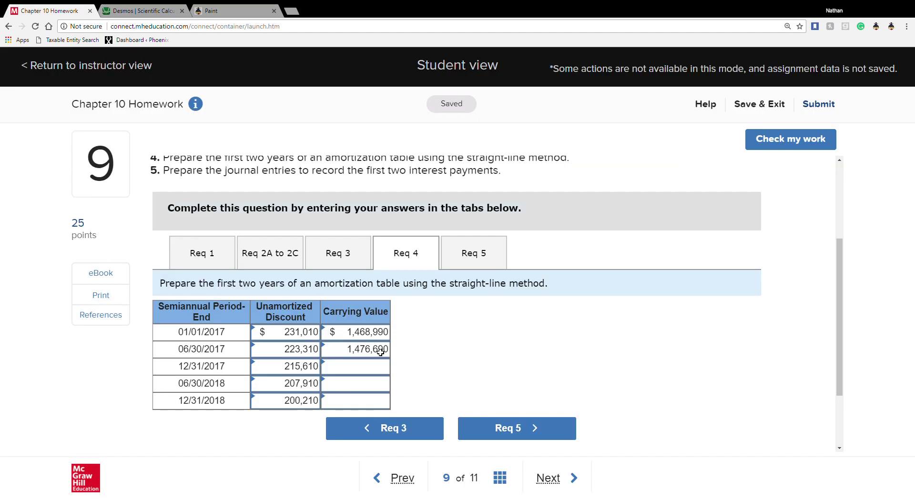
left_click(381, 372)
type("1438990")
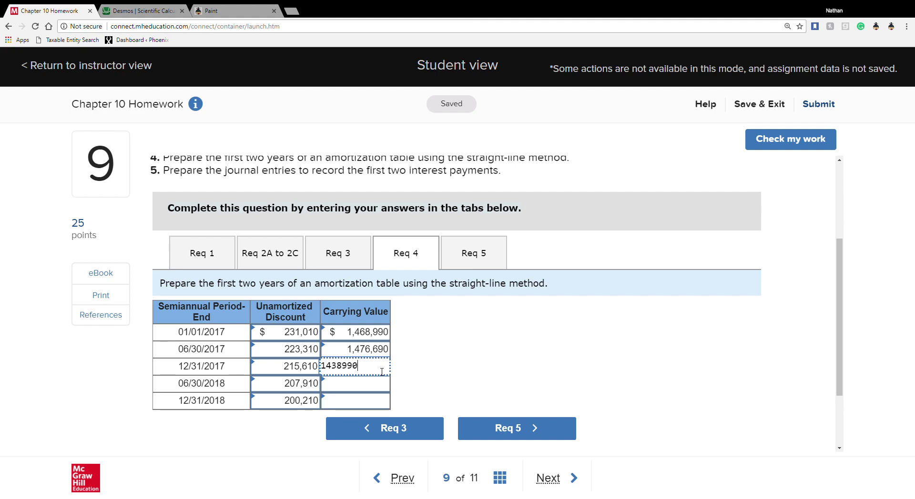
left_click(368, 390)
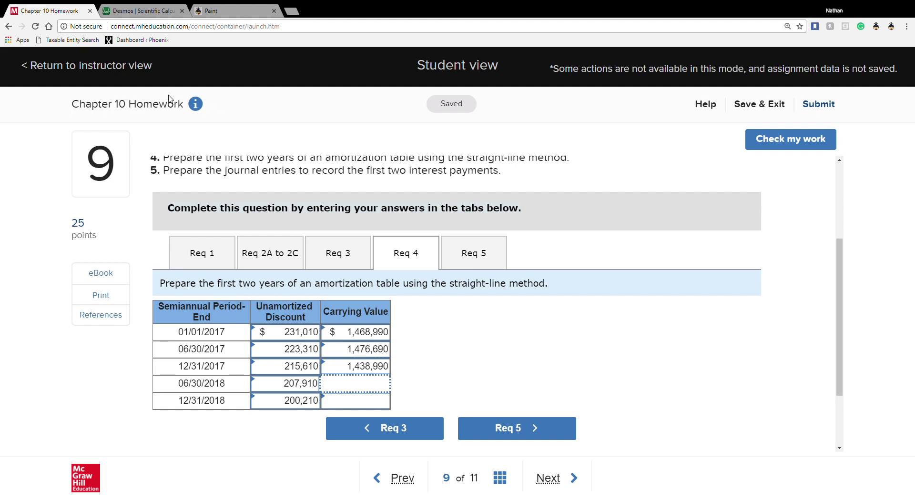
left_click(138, 10)
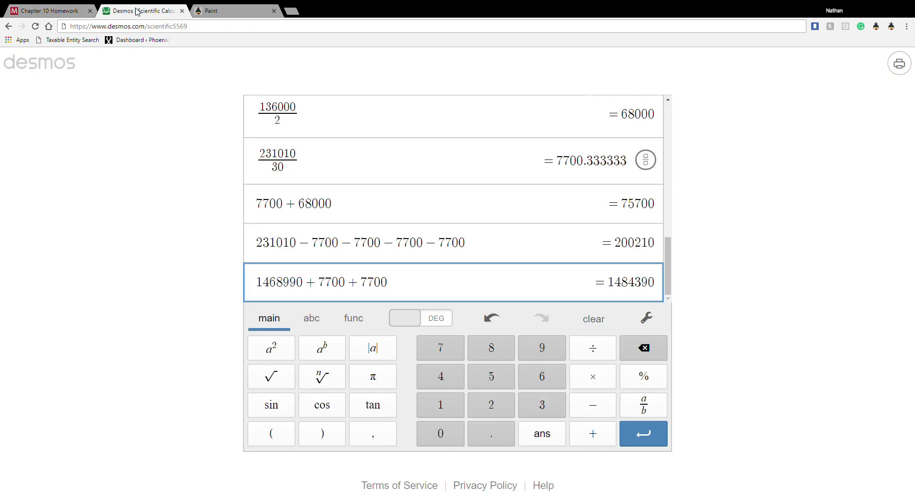
left_click(29, 10)
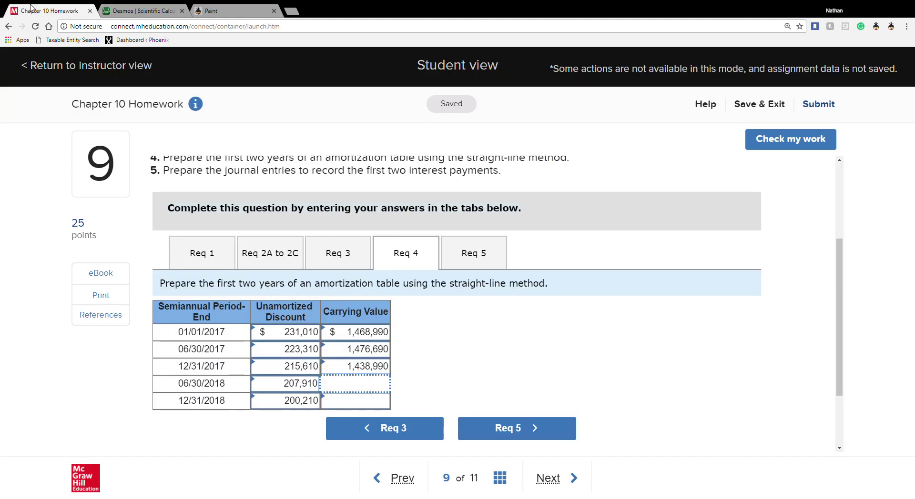
left_click(373, 372)
type("1")
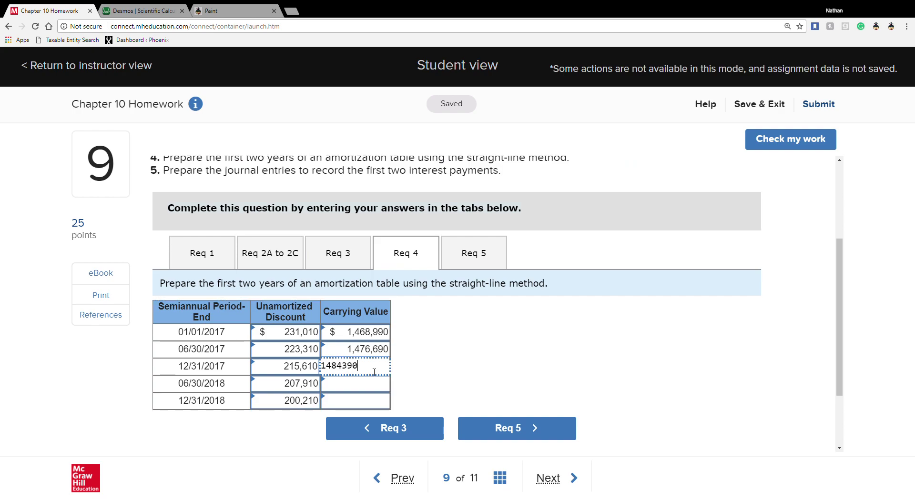
key("Return")
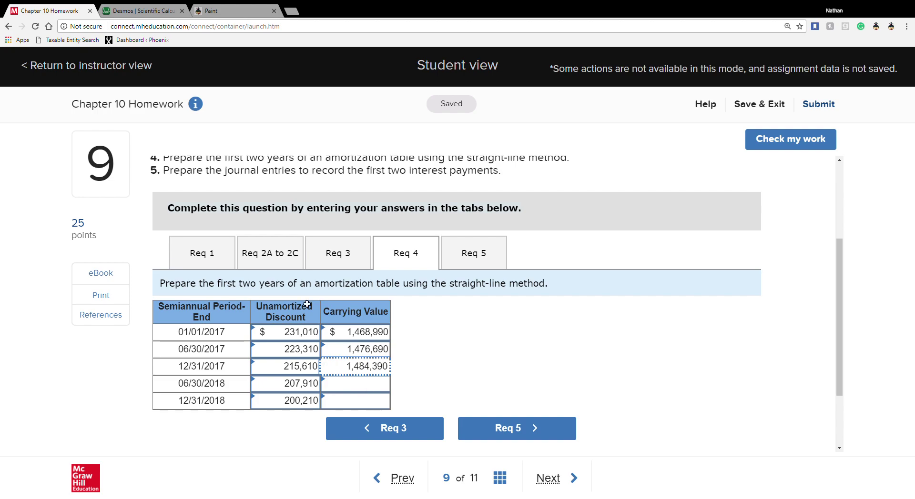
left_click(137, 10)
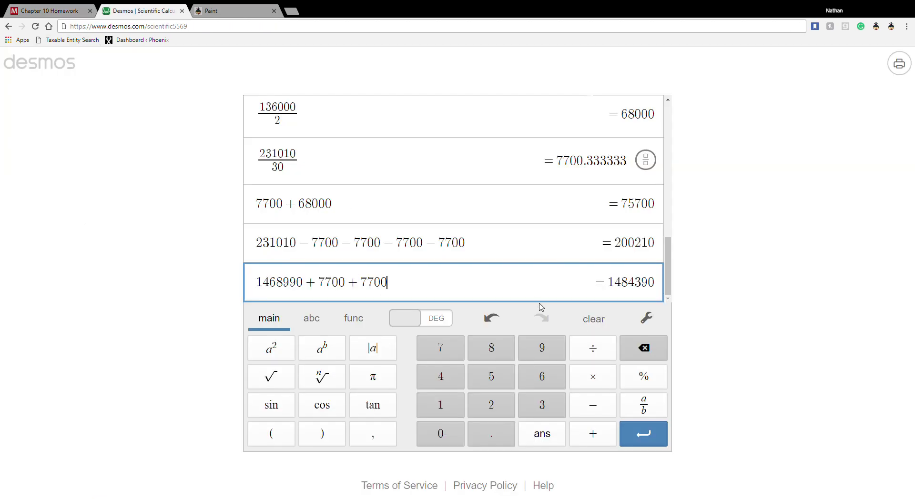
Step: Add 7,700 in Desmos and enter 1,492,090 as the 06/30/2018 carrying value
type("+7700")
left_click(46, 10)
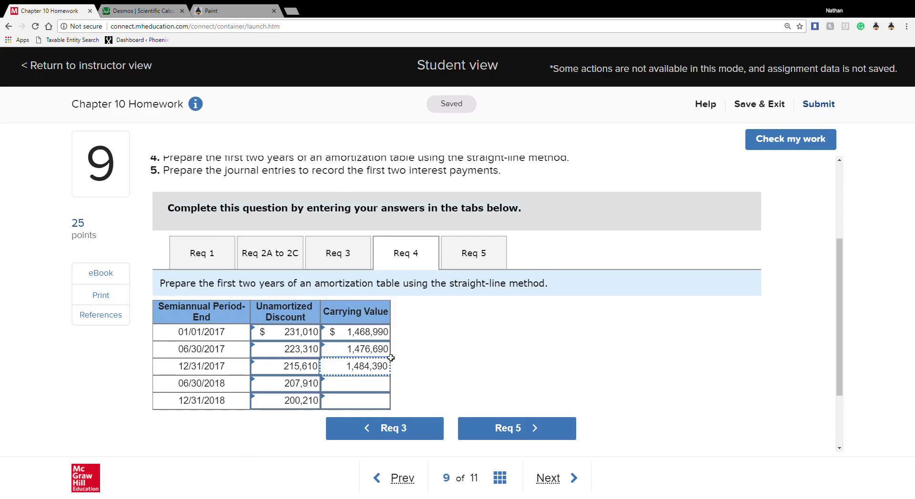
left_click(355, 384)
type("1492090")
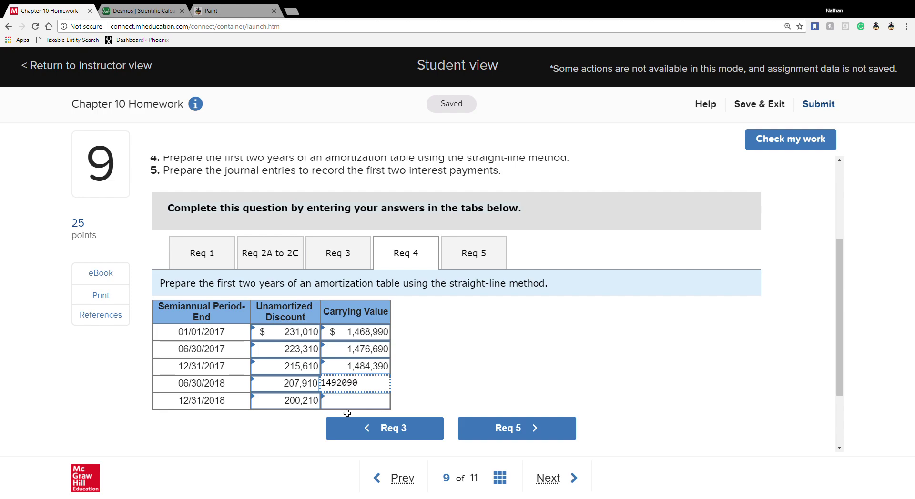
left_click(351, 404)
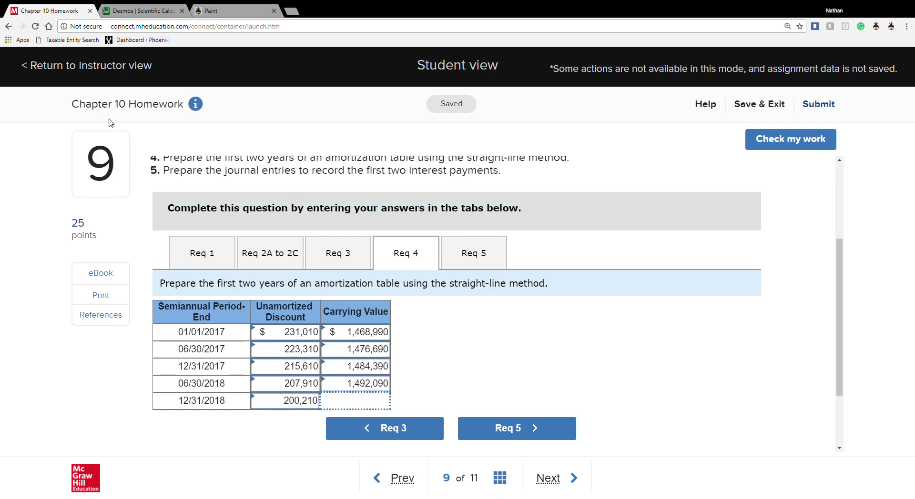
Step: Enter 1,499,790 as the 12/31/2018 carrying value and check the completed table
left_click(140, 11)
type("+7700 + 7700 + 7700 + 7700")
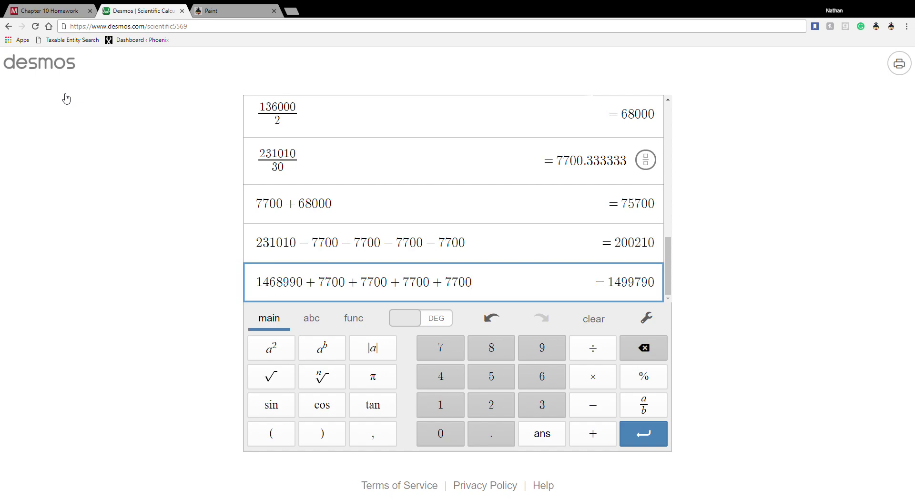
left_click(56, 13)
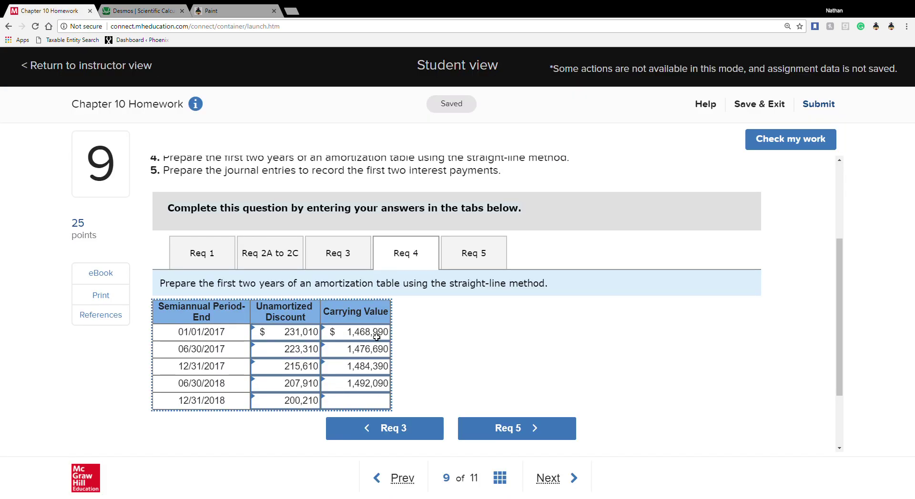
left_click(343, 408)
type("149979")
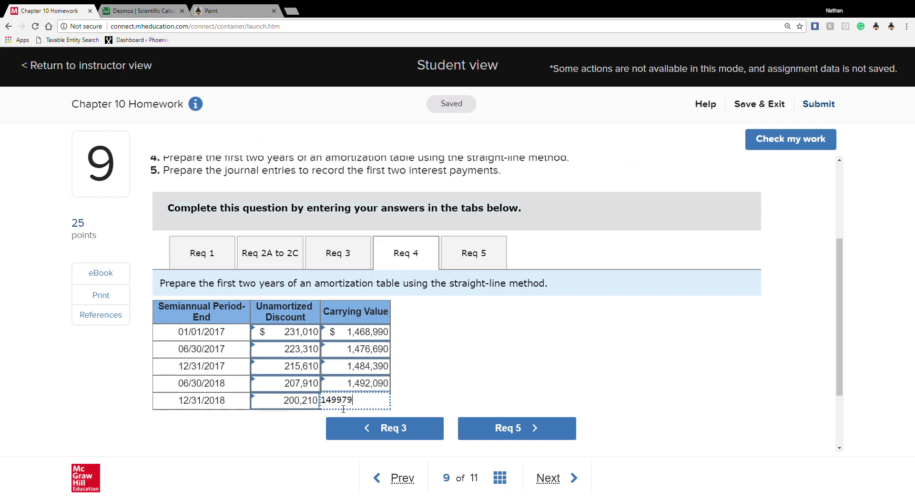
type("0")
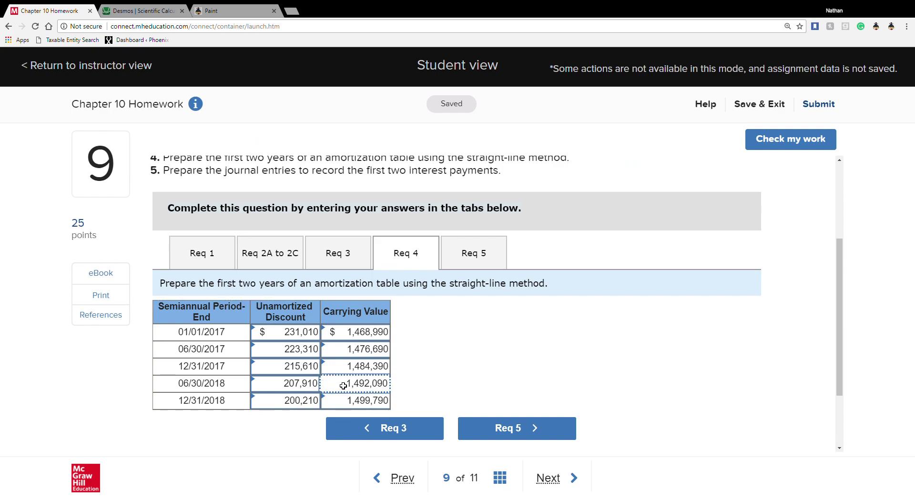
left_click(757, 141)
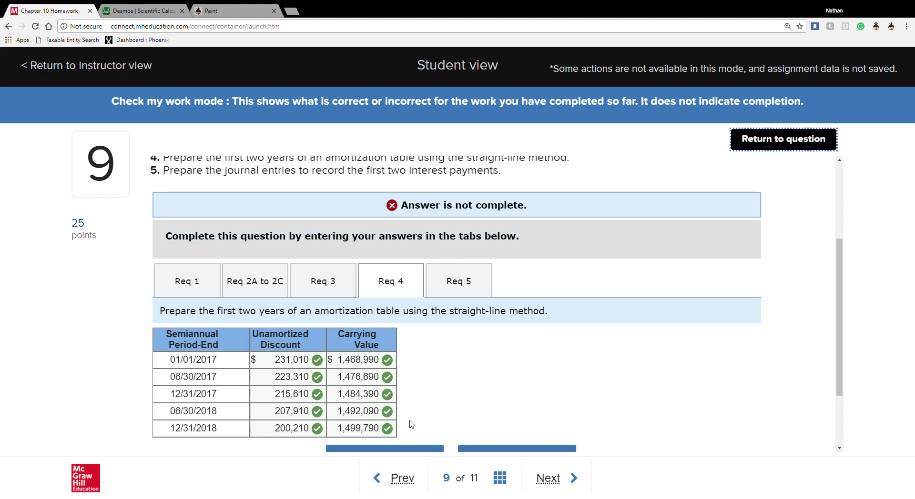
Step: Return to editing and scroll to the empty Jun 30, 2017 entry on the Req 5 worksheet
left_click(752, 143)
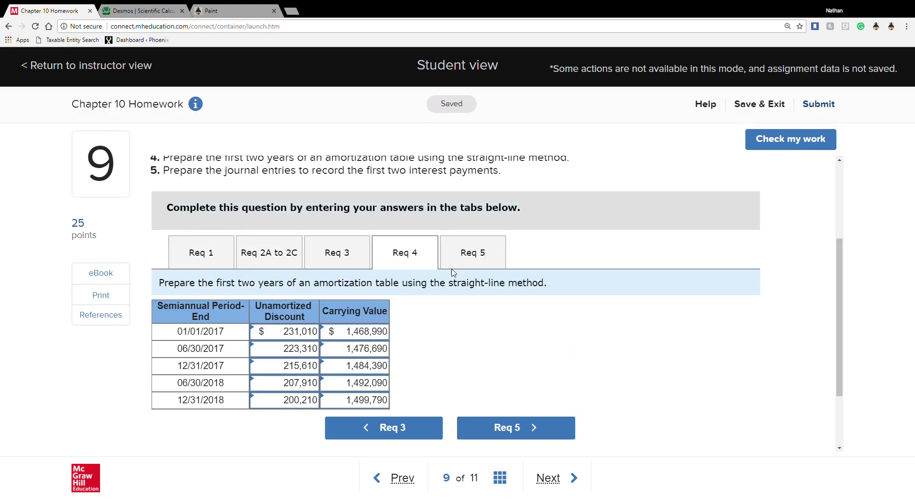
left_click(471, 260)
scroll(425, 339, "down", 4)
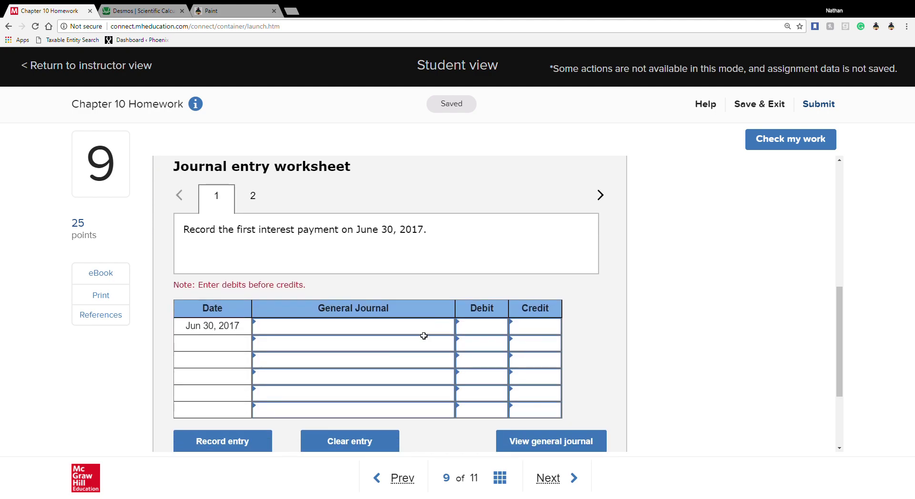
Step: Pick Bond interest expense, Discount on bonds payable and Cash for the entry's three account lines
left_click(414, 330)
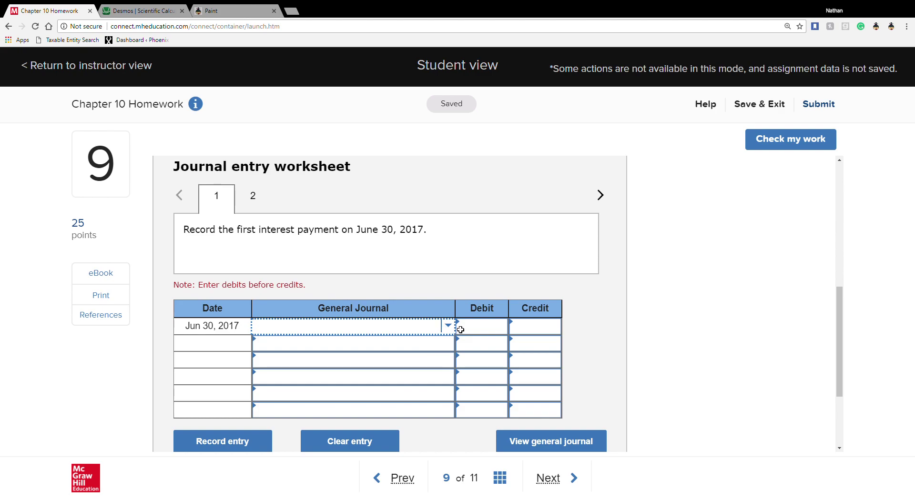
type("inter")
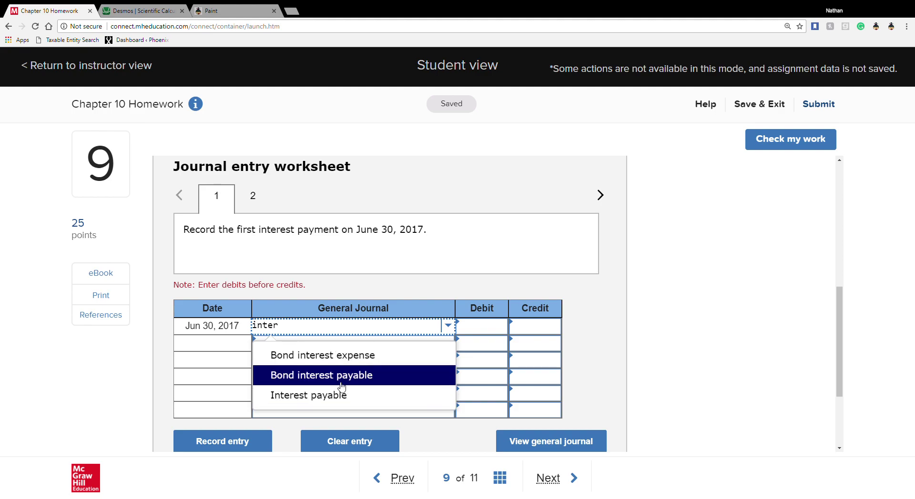
left_click(325, 353)
left_click(322, 347)
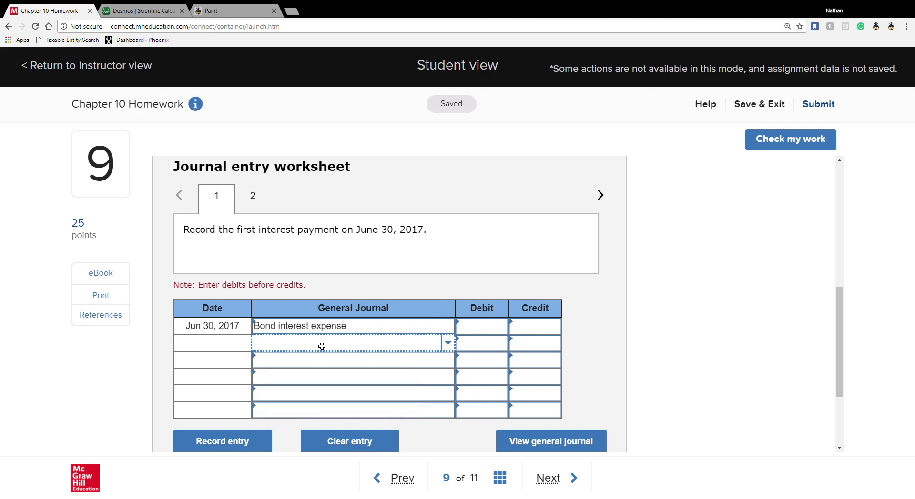
type("dis")
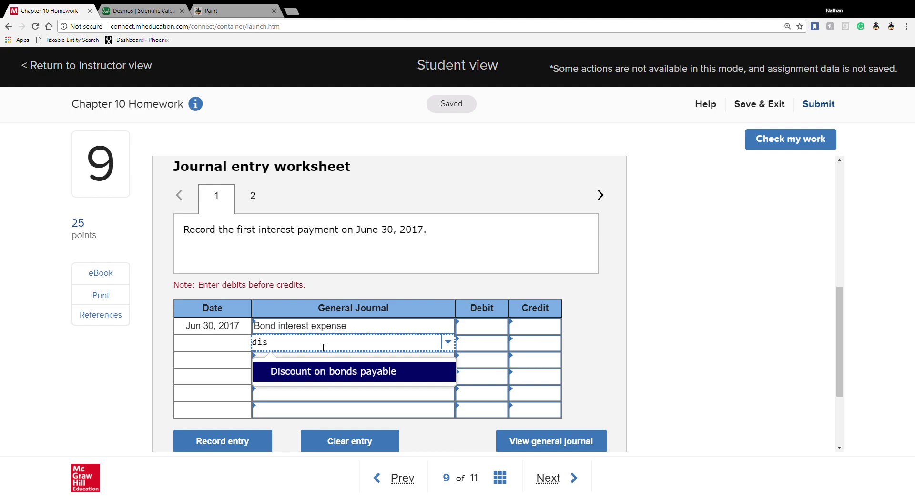
left_click(326, 372)
left_click(338, 365)
type("cash")
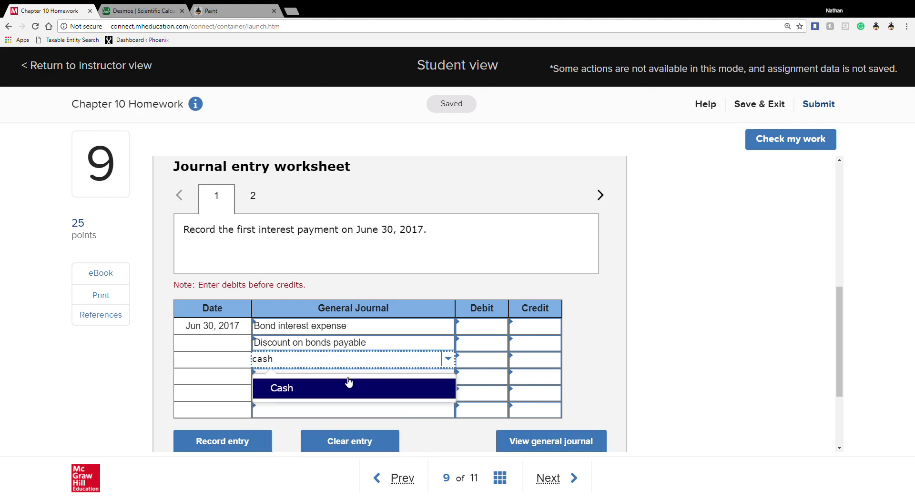
left_click(349, 387)
left_click(532, 369)
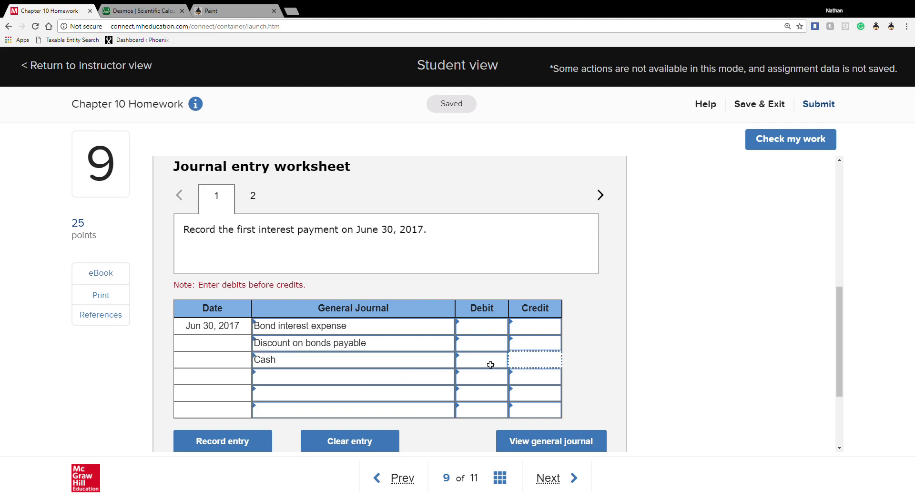
scroll(365, 367, "up", 2)
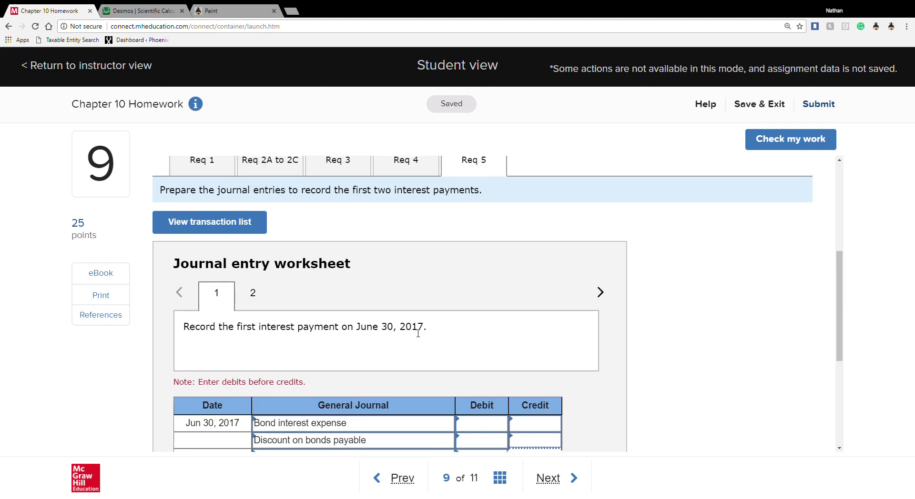
scroll(418, 333, "up", 2)
Step: Back on the June 30 entry, enter the 68,000 Cash credit and the 7,700 discount credit
left_click(263, 254)
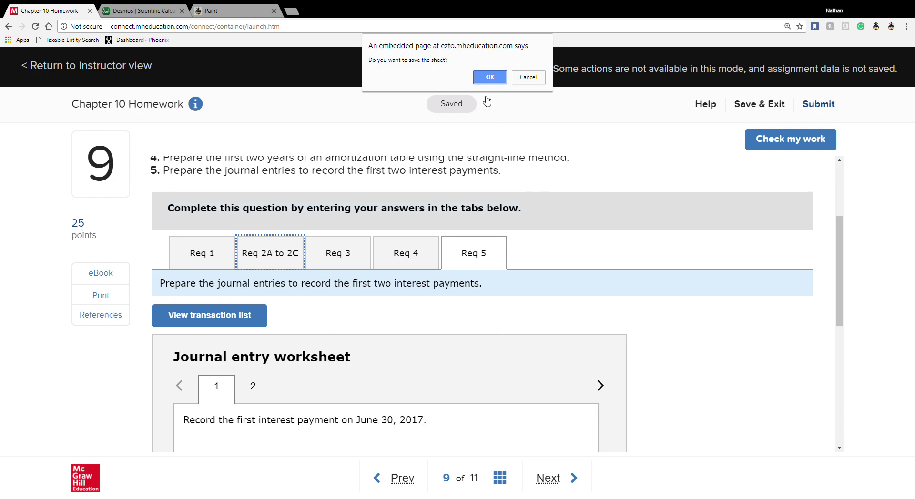
left_click(489, 78)
scroll(545, 400, "down", 1)
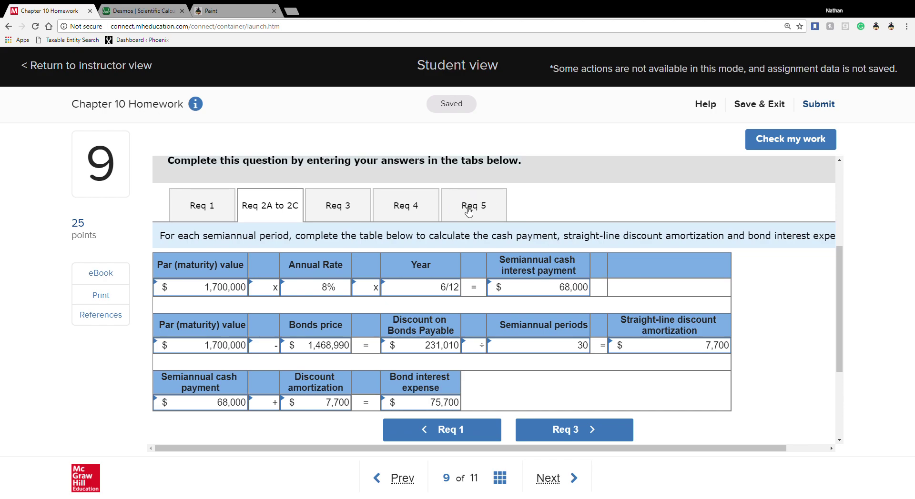
left_click(470, 209)
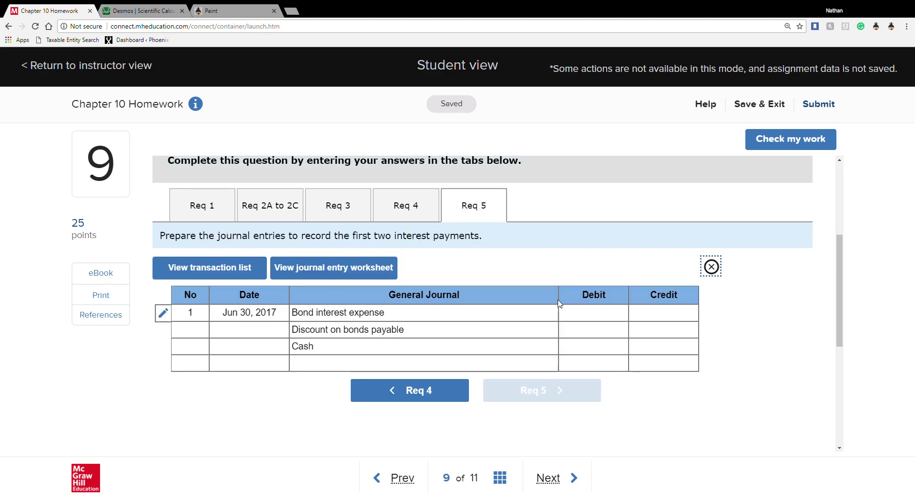
left_click(710, 267)
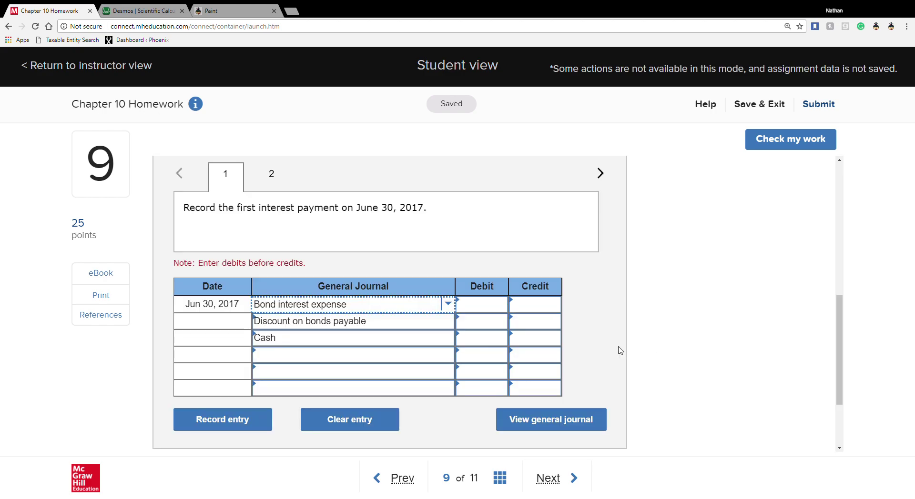
left_click(523, 340)
type("6800")
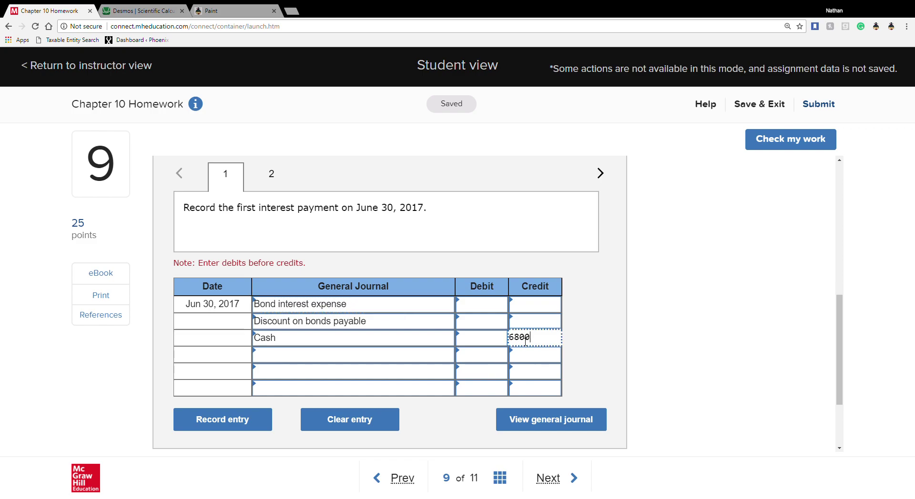
left_click(532, 319)
type("7,")
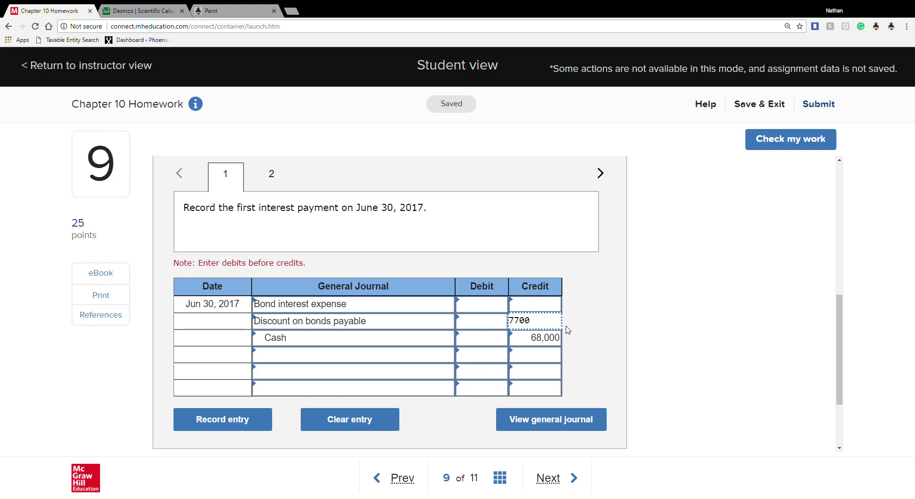
type("700")
left_click(568, 330)
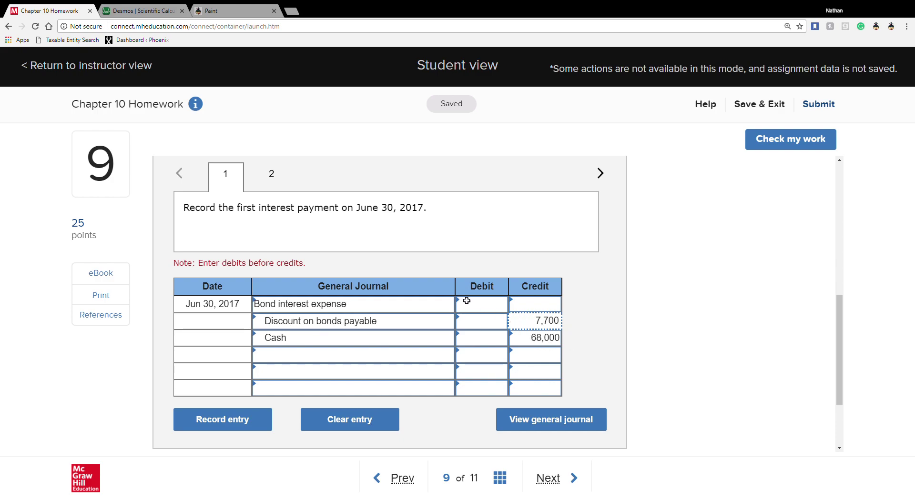
Step: Review the Req 2A to 2C table, then reopen the June 30 entry at the Bond interest expense debit
scroll(229, 251, "up", 2)
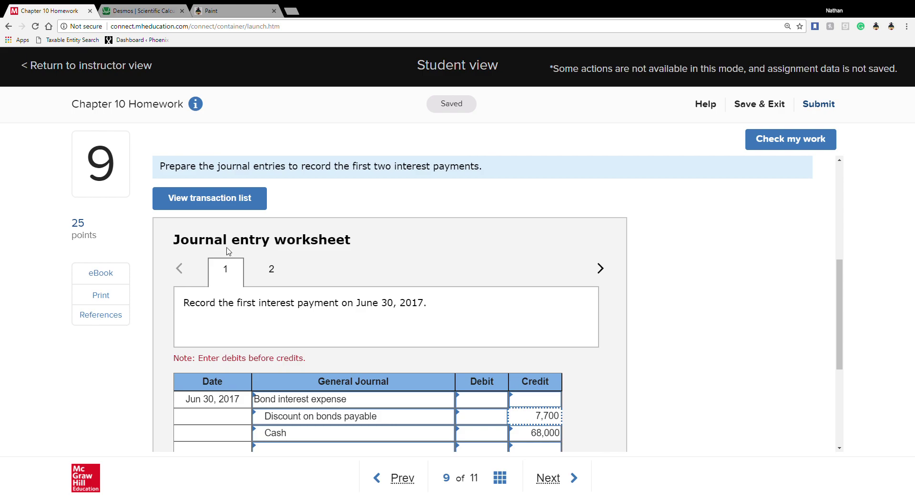
scroll(265, 204, "up", 2)
left_click(265, 241)
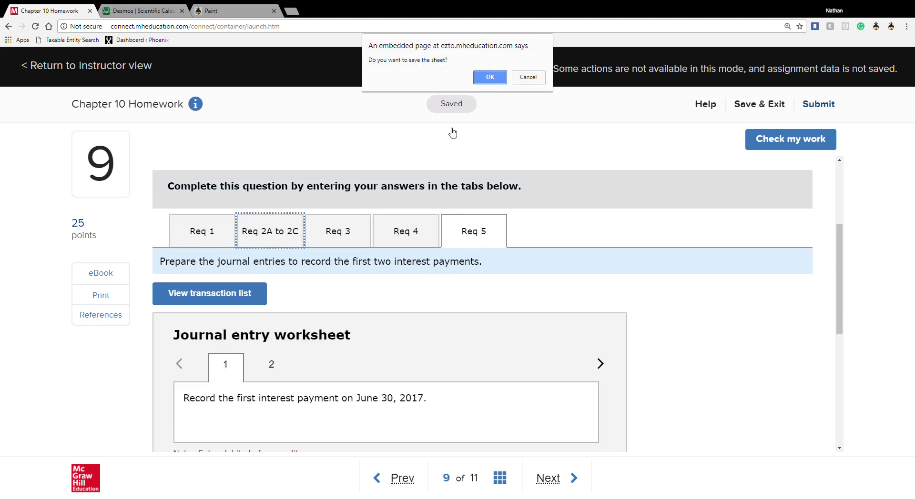
left_click(490, 76)
scroll(508, 326, "down", 2)
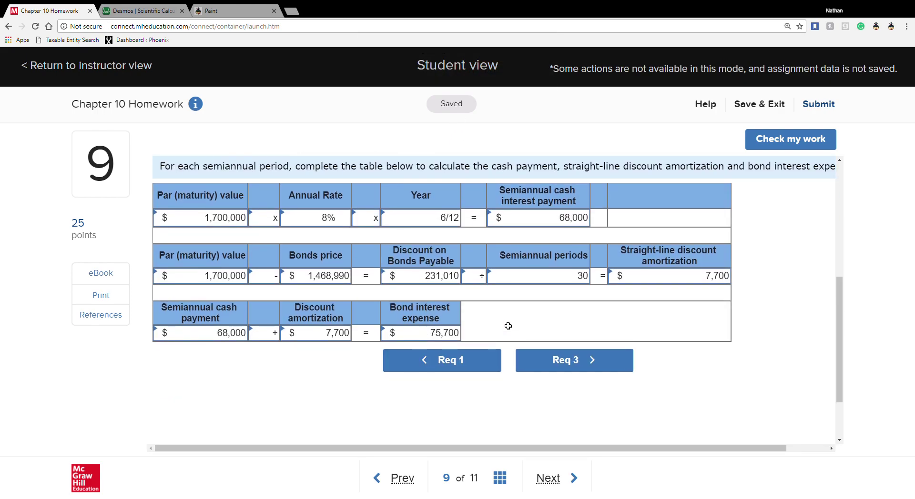
scroll(455, 344, "up", 3)
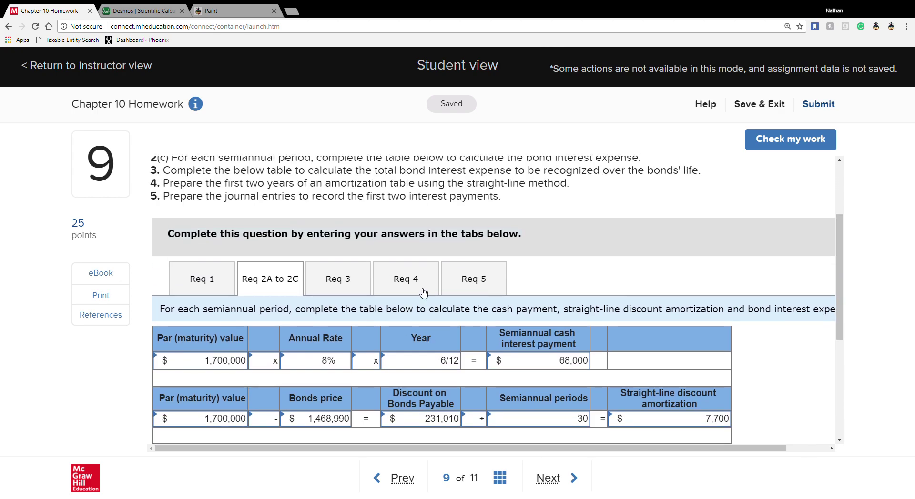
left_click(474, 282)
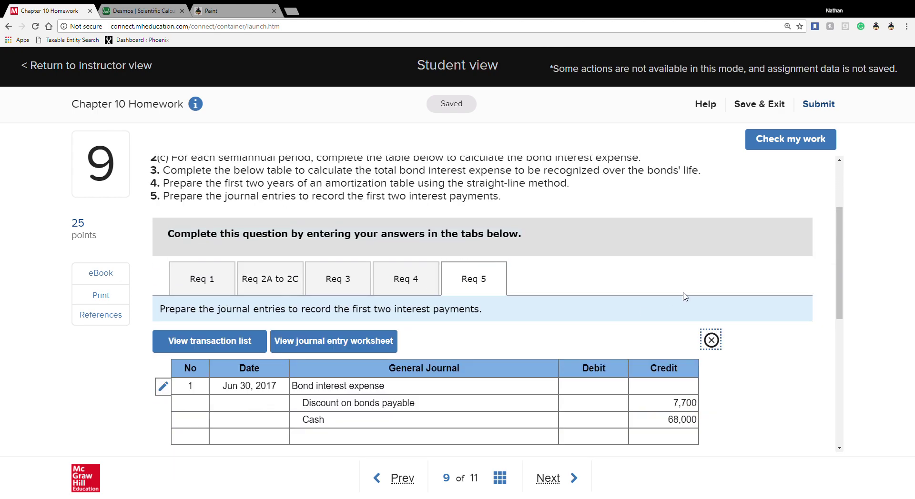
left_click(709, 339)
left_click(476, 307)
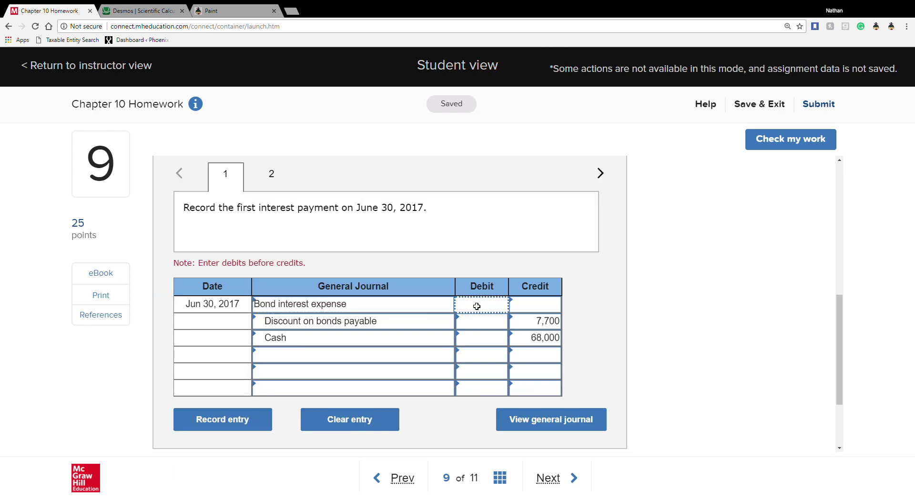
Step: Enter the 75,700 Bond interest expense debit on the June 30 entry
type("75,700")
left_click(494, 342)
scroll(415, 312, "up", 2)
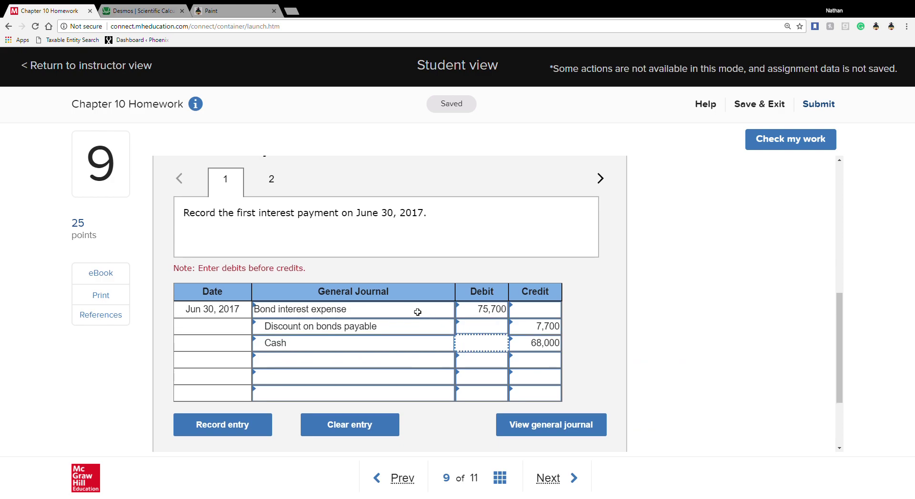
Step: Choose Bond interest expense, Discount on bonds payable and Cash as the December 31 accounts
left_click(273, 270)
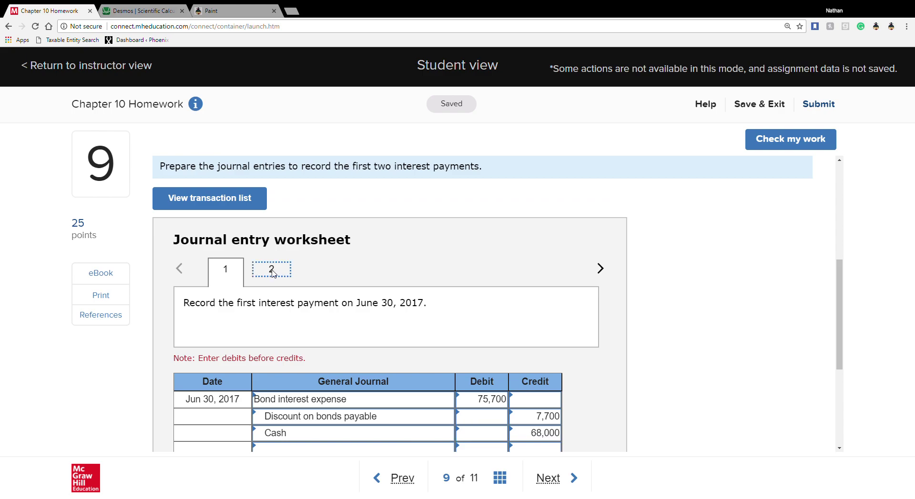
left_click(358, 397)
type("bond")
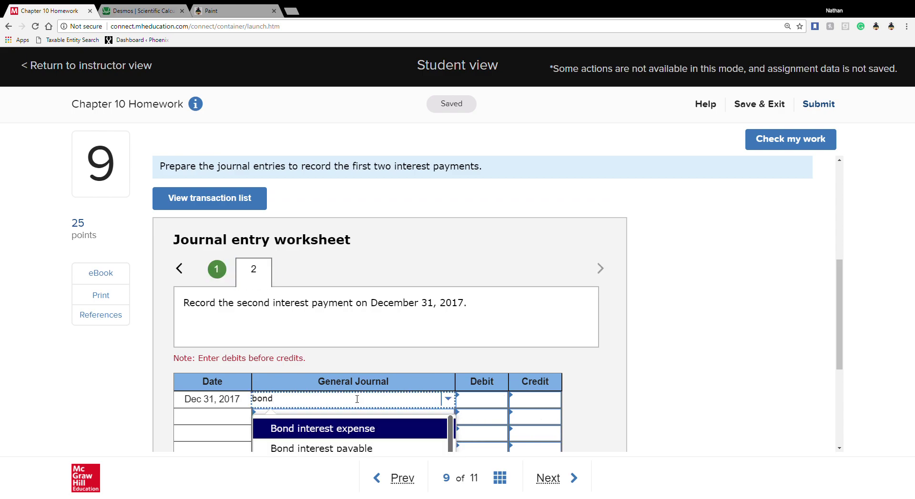
left_click(355, 428)
left_click(326, 423)
type("dis")
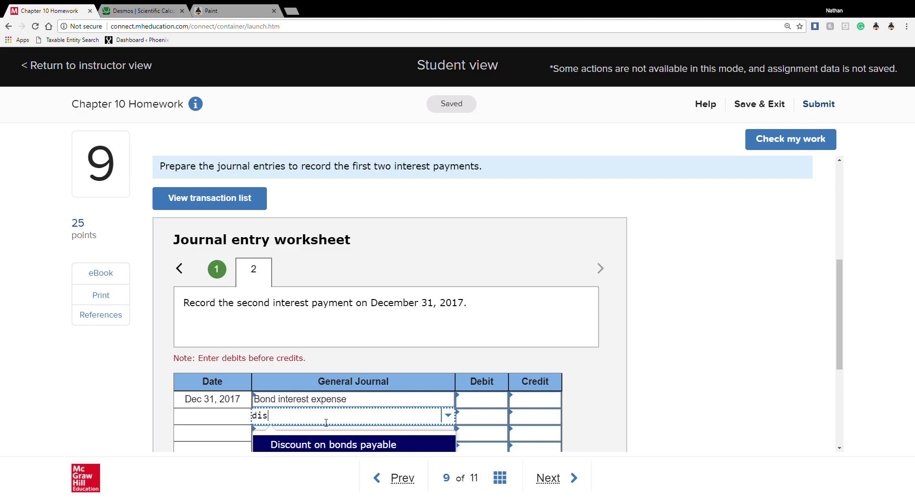
scroll(326, 423, "down", 1)
left_click(321, 396)
left_click(314, 389)
type("cash")
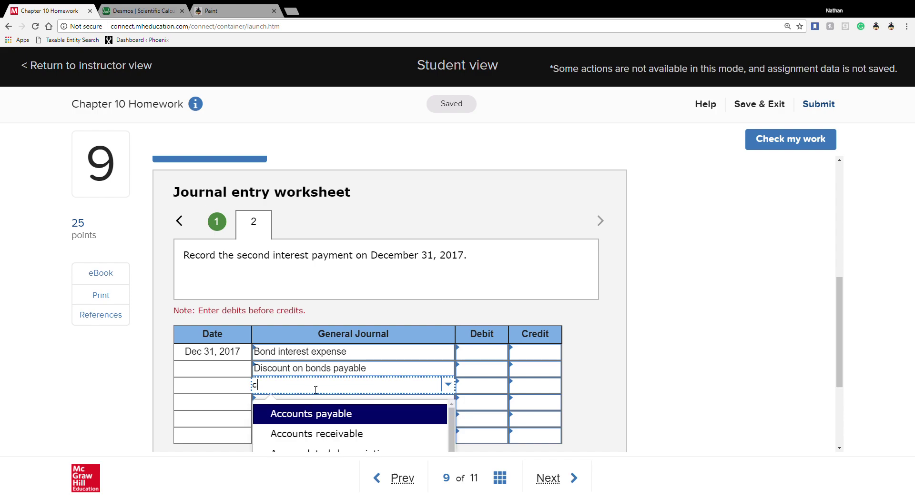
left_click(314, 412)
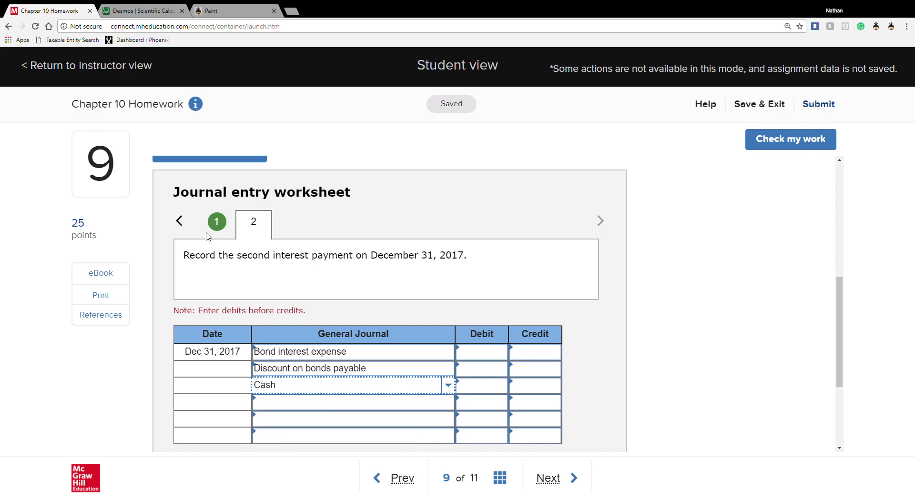
Step: Enter the December amounts 75,700 debit, 7,700 and 68,000 credits, and check the work
left_click(219, 223)
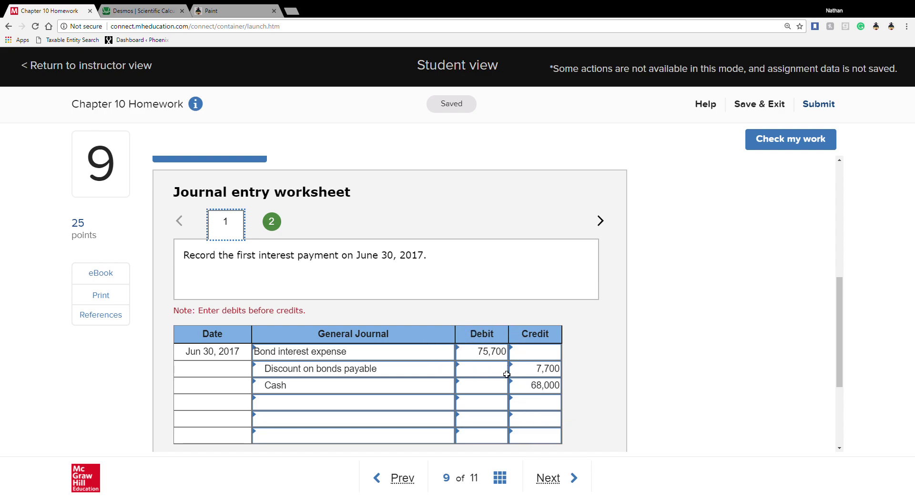
left_click(278, 224)
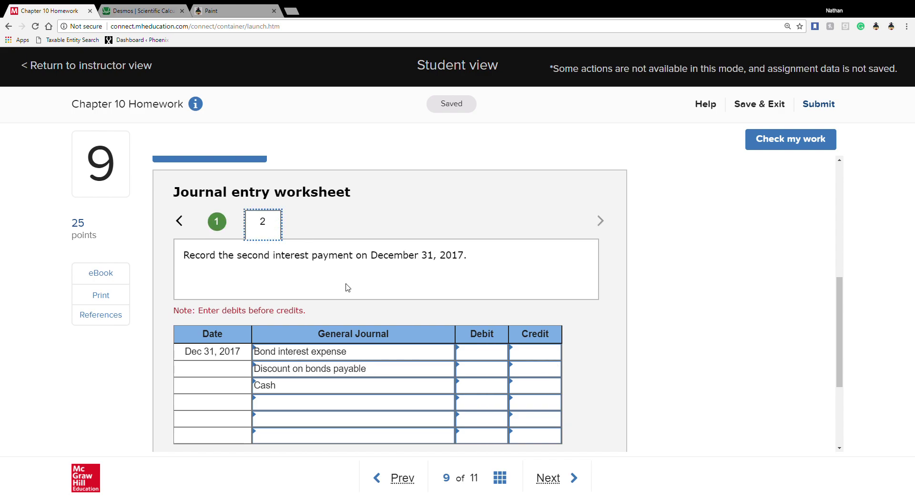
left_click(477, 359)
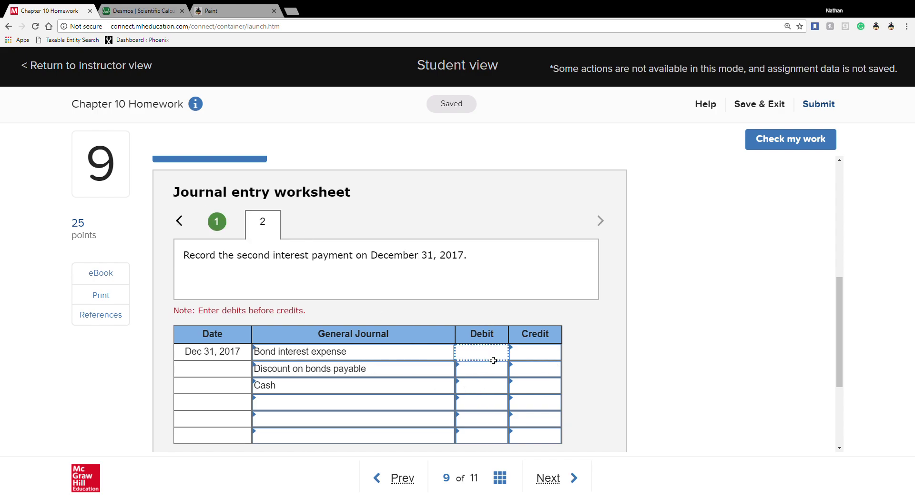
left_click(219, 222)
left_click(262, 223)
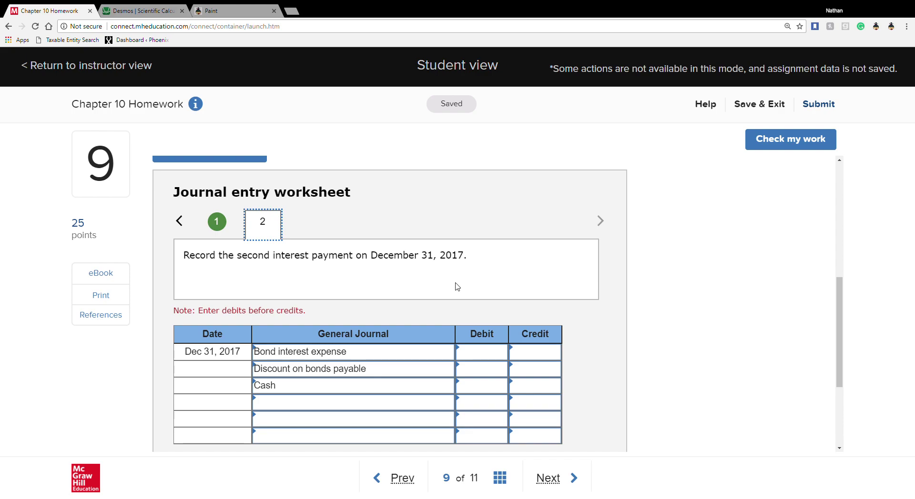
left_click(492, 349)
type("75700")
left_click(527, 376)
type("7700")
left_click(529, 387)
type("68000")
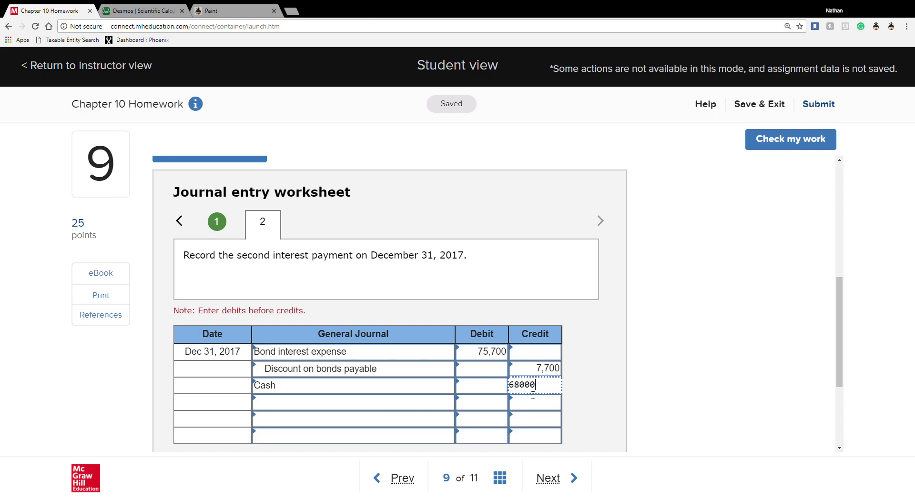
left_click(591, 402)
left_click(789, 145)
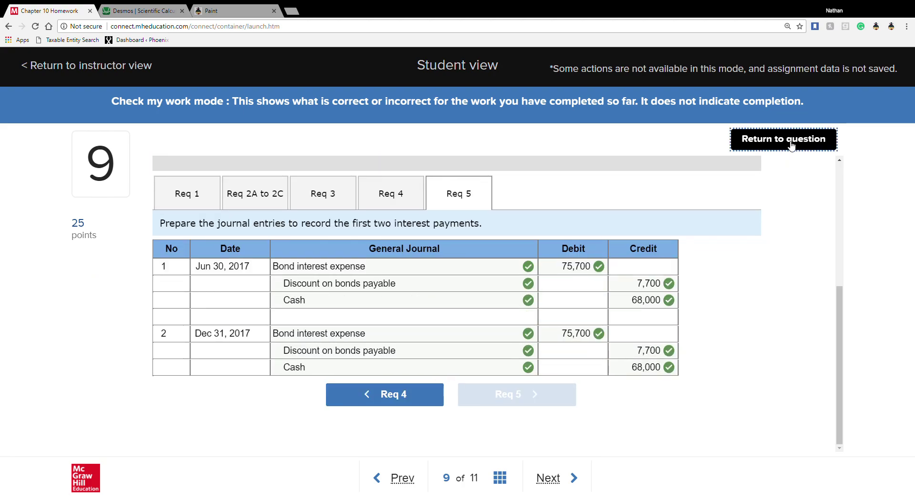
Step: Confirm the 'Answer is complete and correct' banner and go on to question 10
scroll(338, 240, "up", 3)
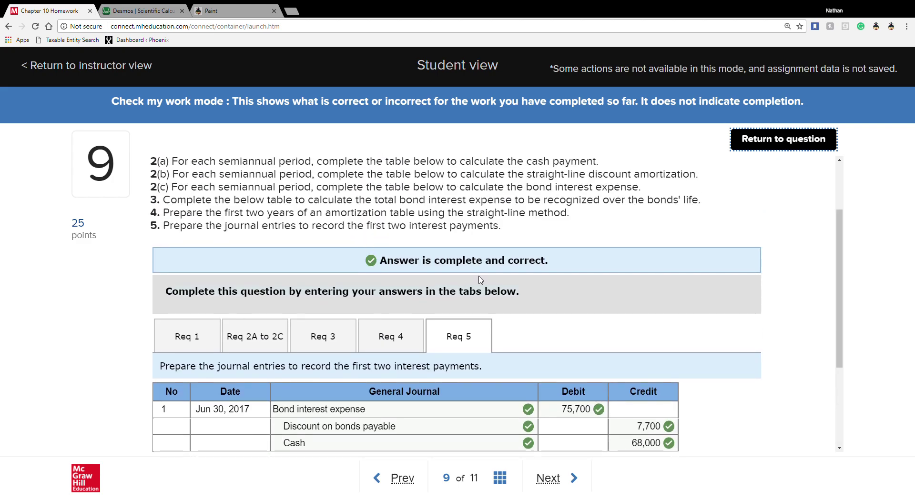
left_click(543, 484)
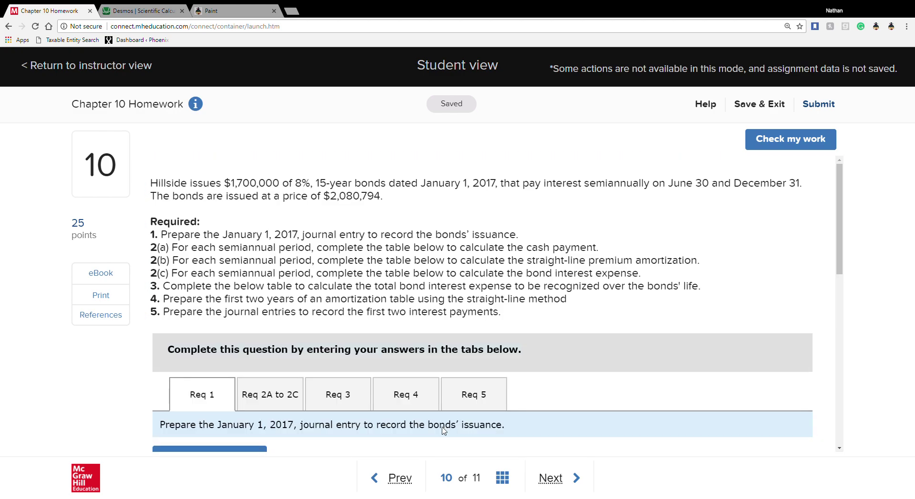
Step: Select Cash, Premium on bonds payable and Bonds payable as the issuance entry accounts
scroll(335, 389, "down", 5)
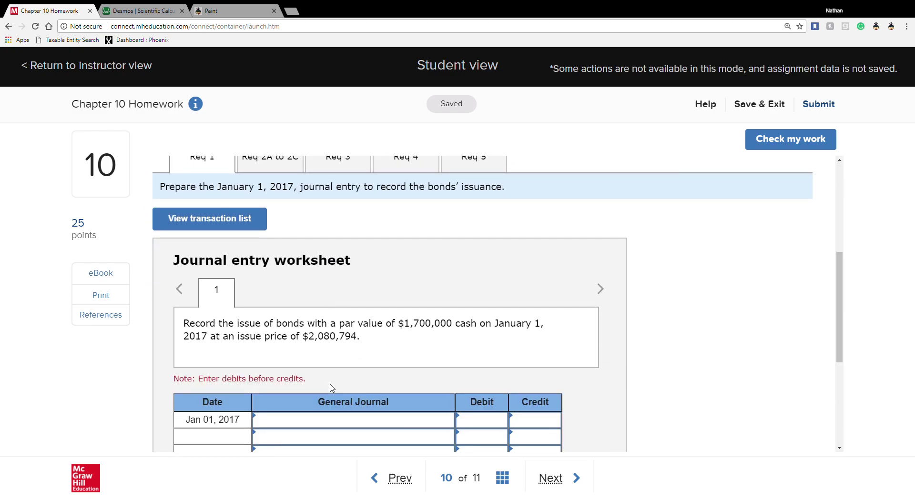
scroll(329, 406, "down", 2)
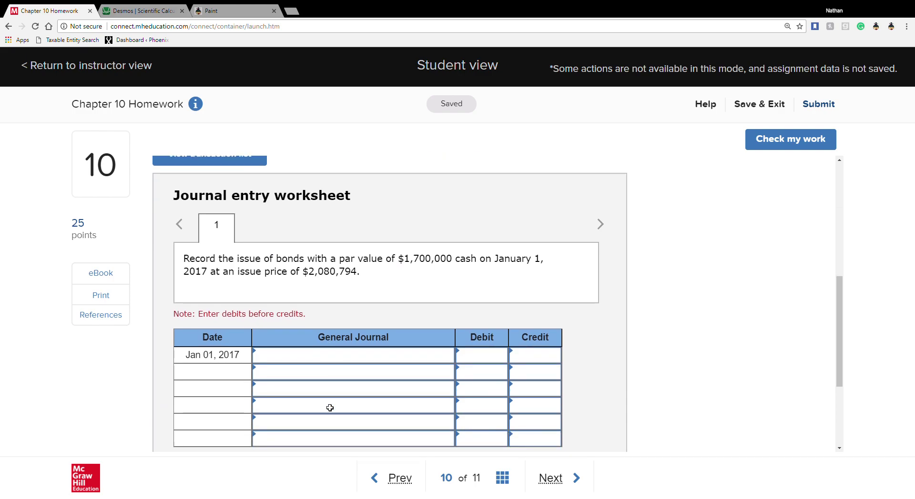
left_click(332, 333)
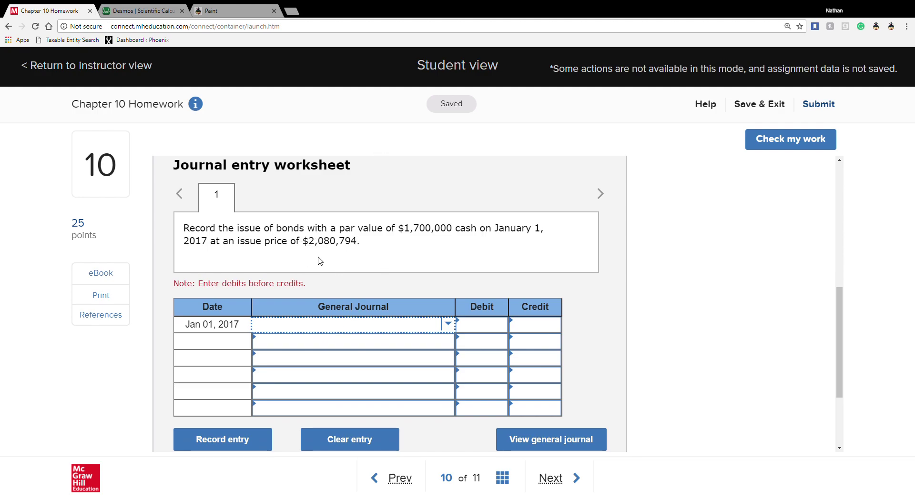
left_click(315, 326)
type("cas")
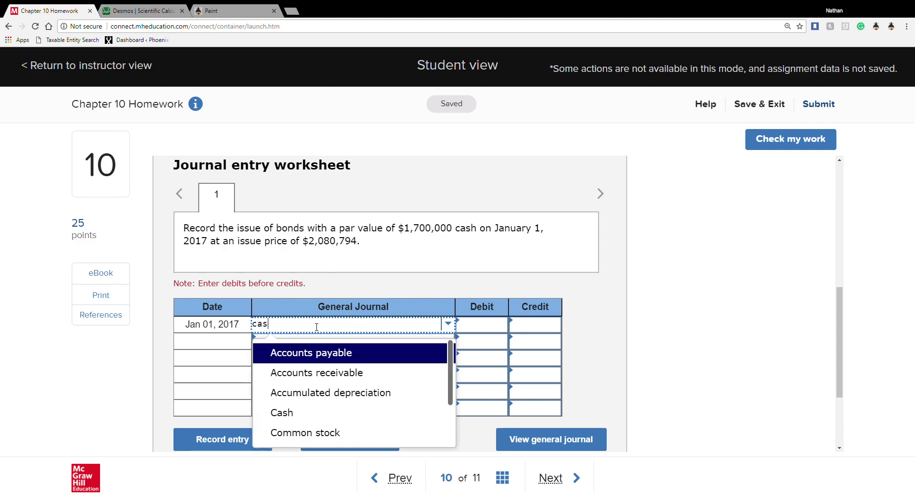
type("h")
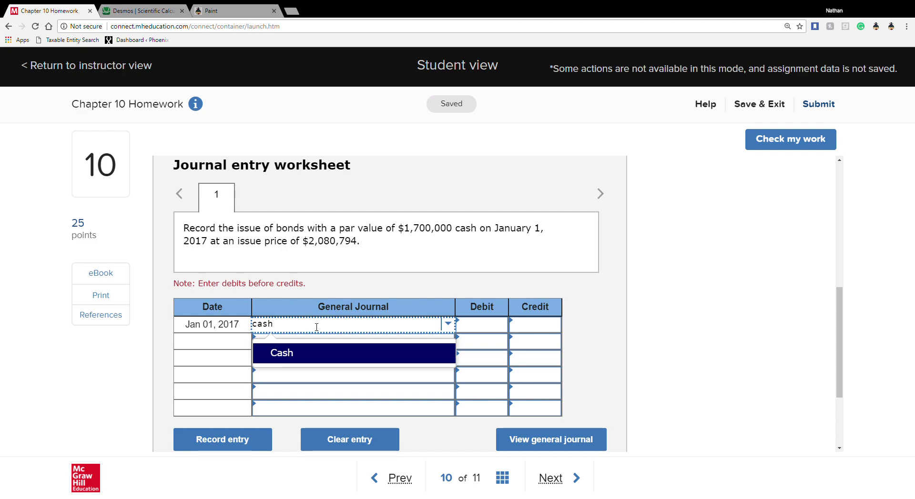
left_click(301, 355)
type("pre")
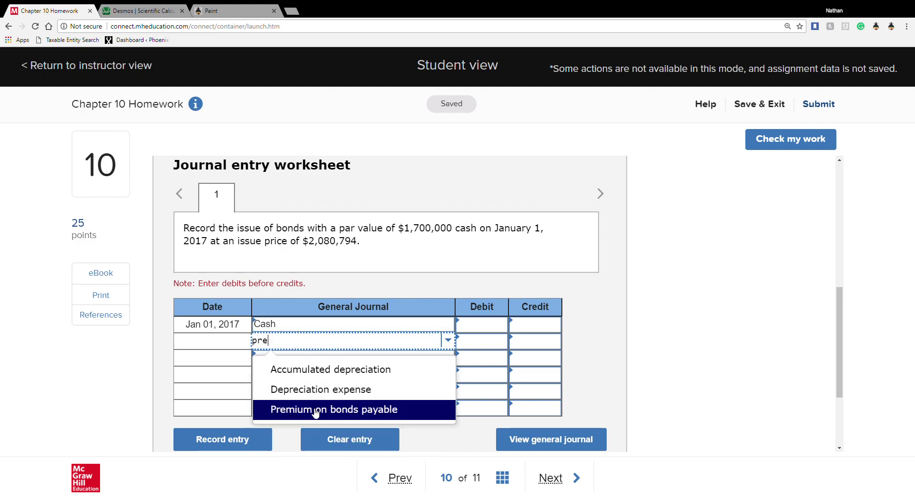
left_click(319, 410)
left_click(300, 364)
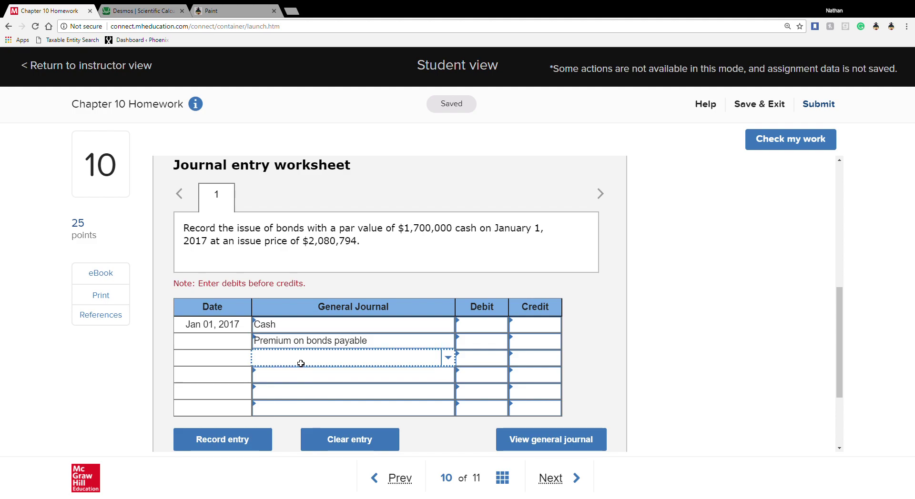
type("b")
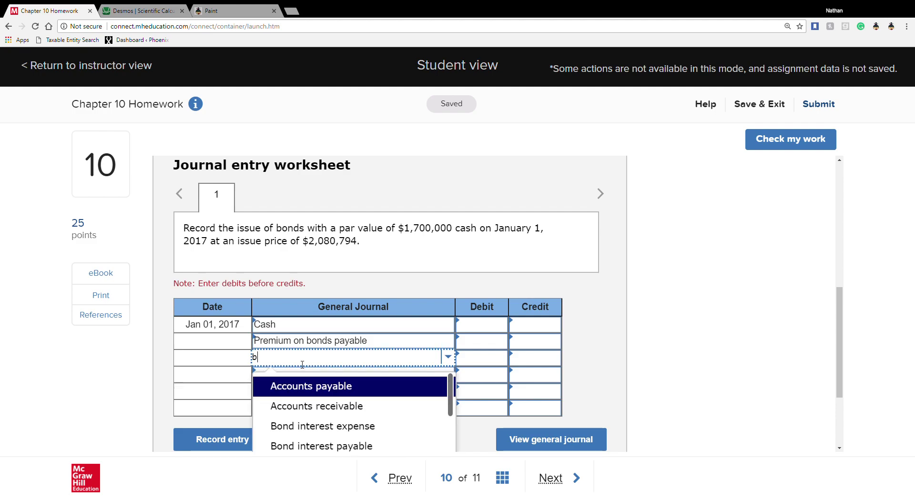
type("onds")
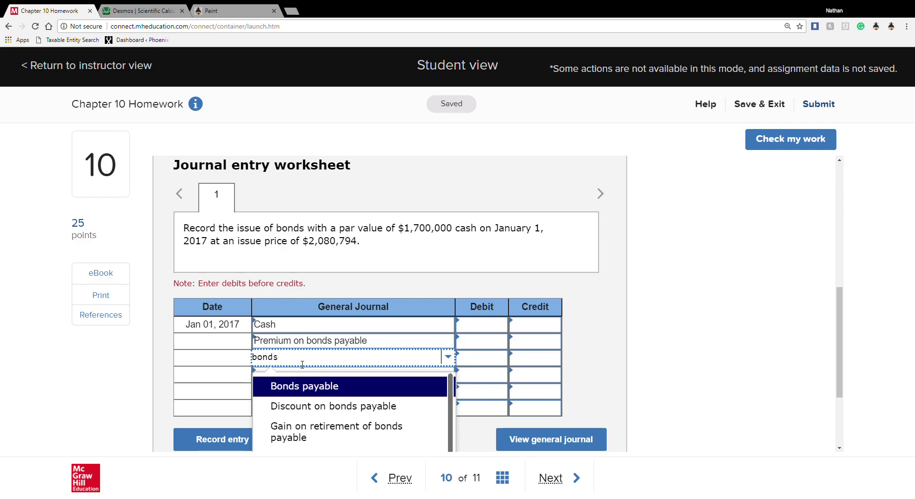
left_click(310, 386)
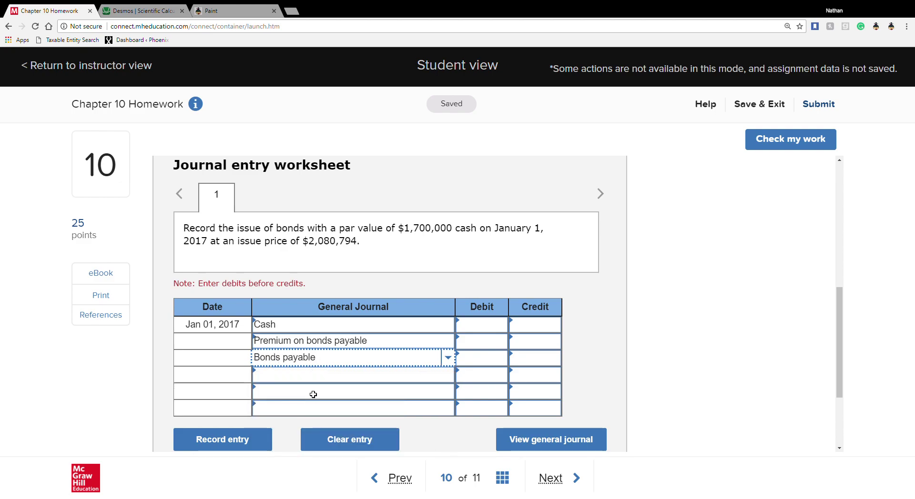
Step: Enter a 2,080,794 Cash debit and a 1,700,000 Bonds payable credit
left_click(464, 333)
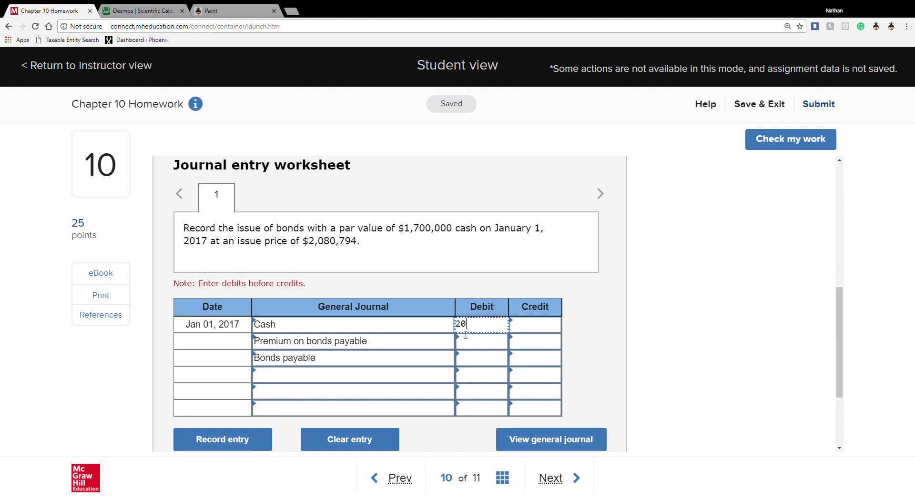
type("794")
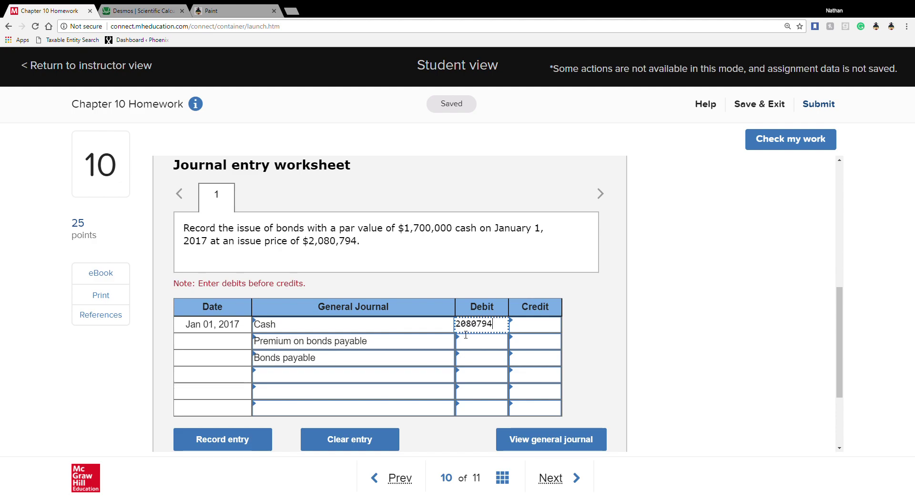
left_click(530, 359)
type("1700000")
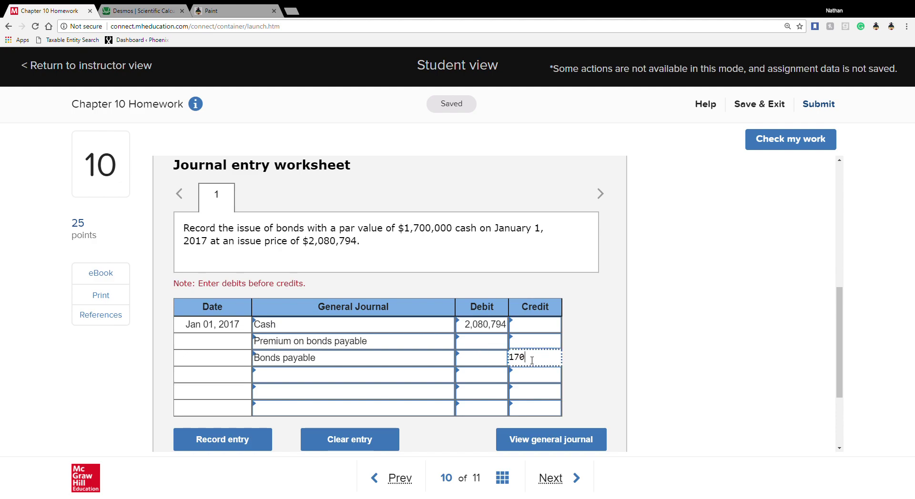
left_click(602, 380)
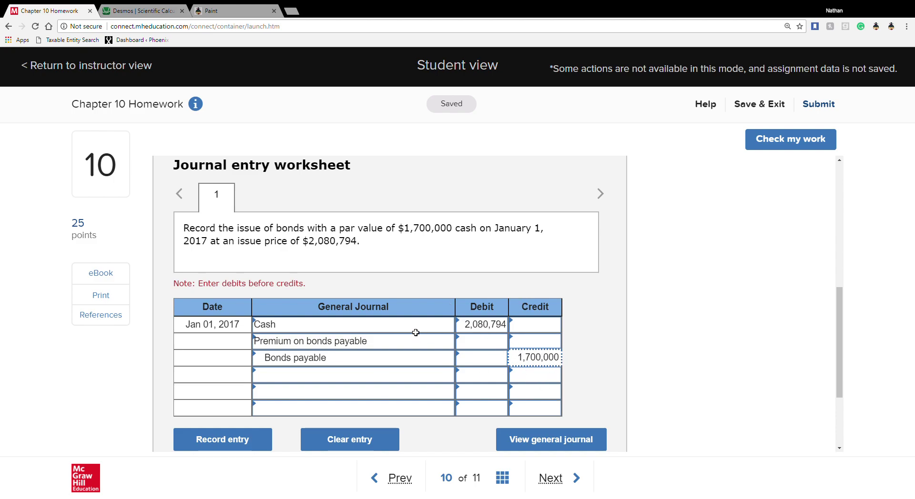
Step: Calculate 2080794 − 1700000 = 380794 in Desmos
left_click(154, 11)
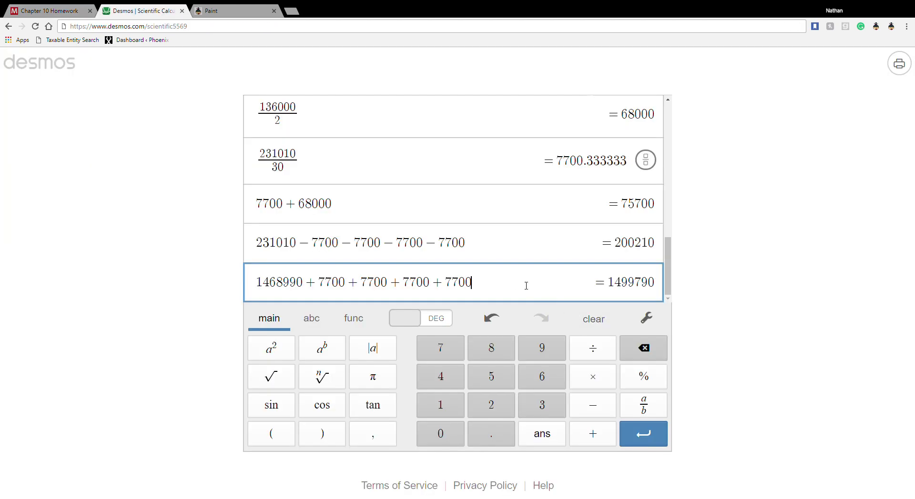
key("Return")
type("2")
type("080")
left_click(79, 10)
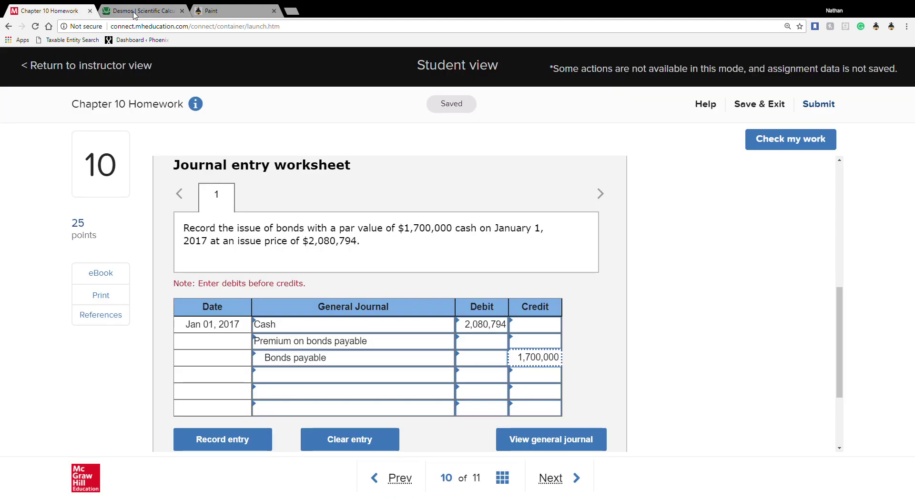
left_click(138, 7)
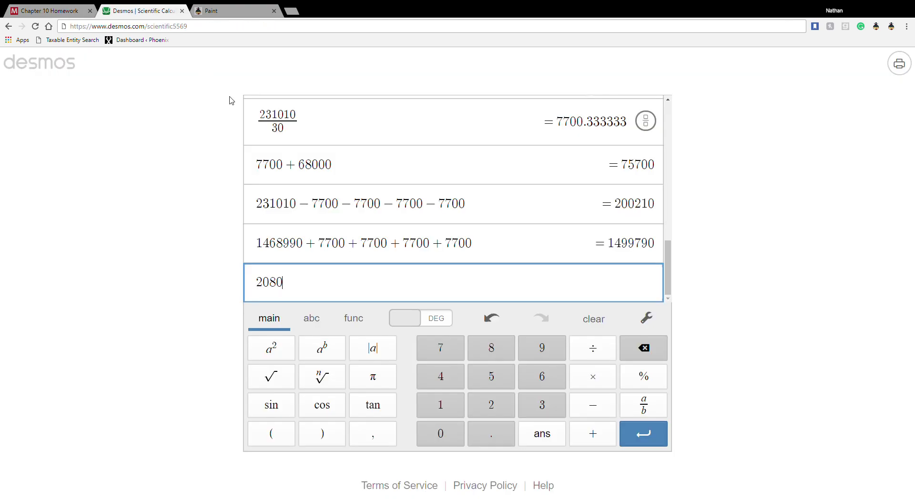
type("794 −")
key("ctrl+shift+Tab")
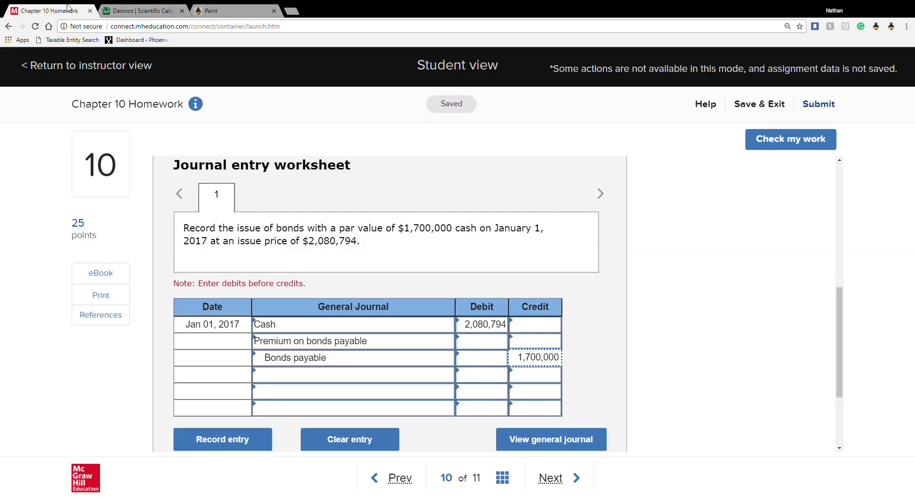
left_click(139, 7)
type("1700000")
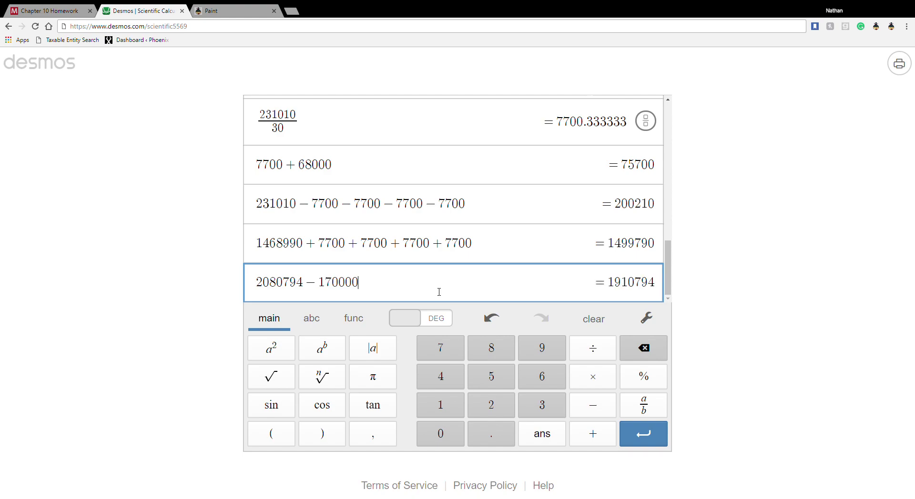
key("Return")
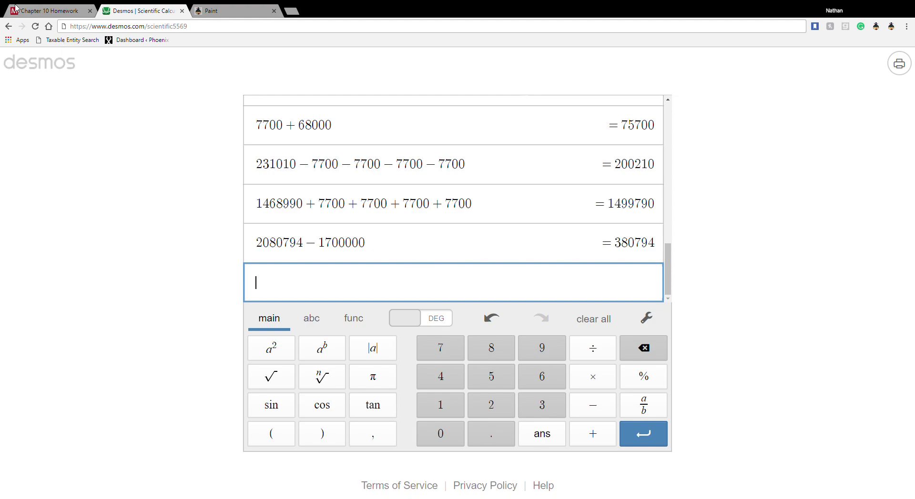
left_click(53, 10)
left_click(468, 346)
Step: Credit Premium on bonds payable 380,794, check the Req 1 entry, and return to the question
type("3")
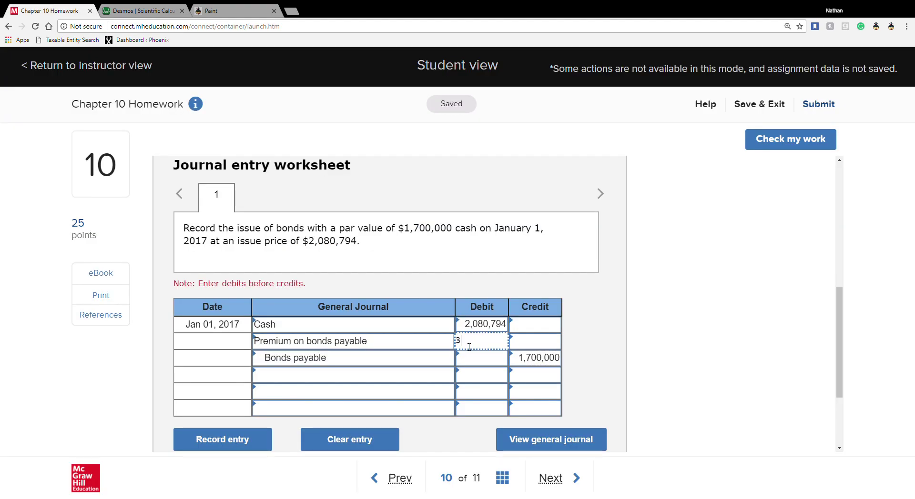
type("80,794")
key("Tab")
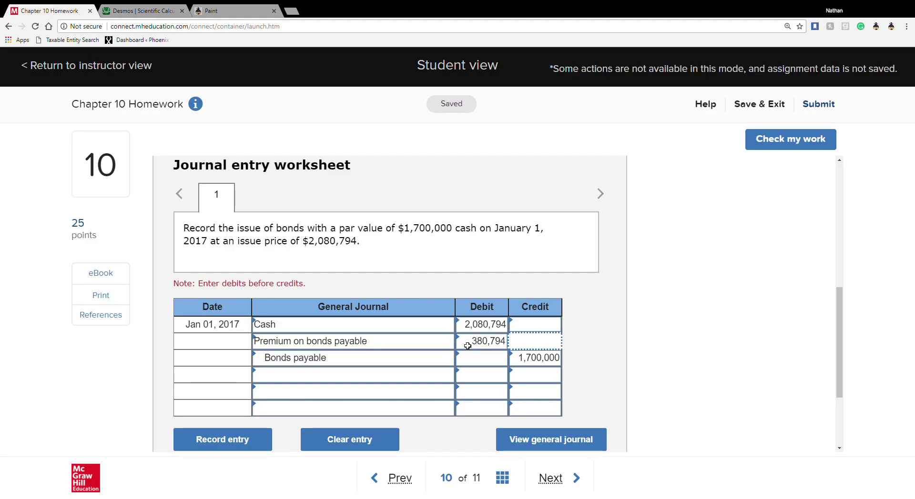
left_click(467, 345)
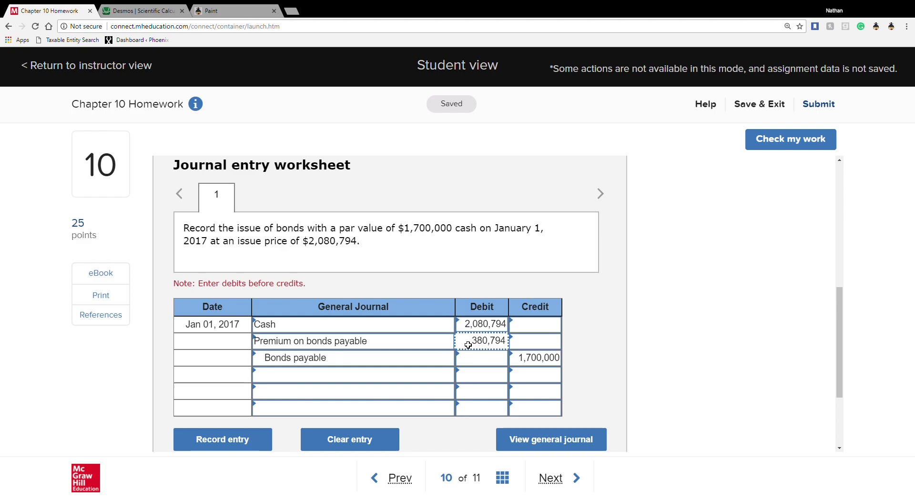
key("shift+Tab")
key("shift+Tab")
key("shift+Tab")
key("shift+Tab")
key("Tab")
key("Tab")
key("Tab")
key("Tab")
key("Tab")
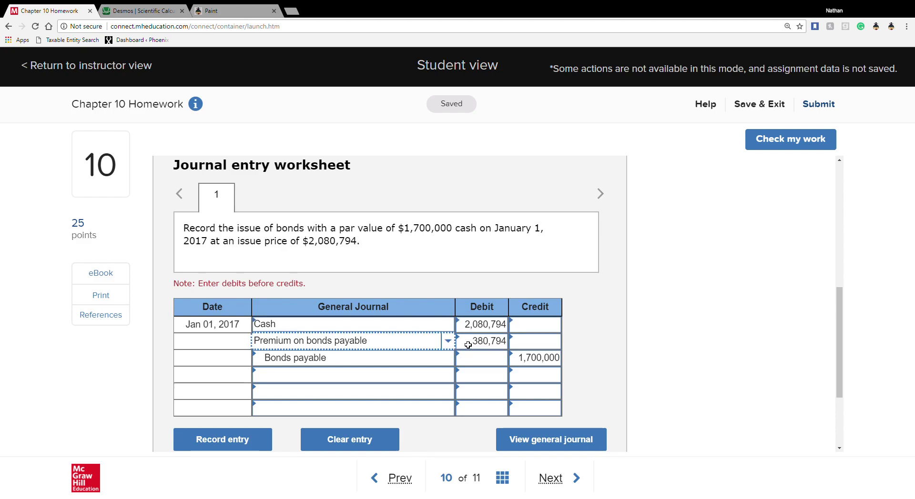
type("380,79")
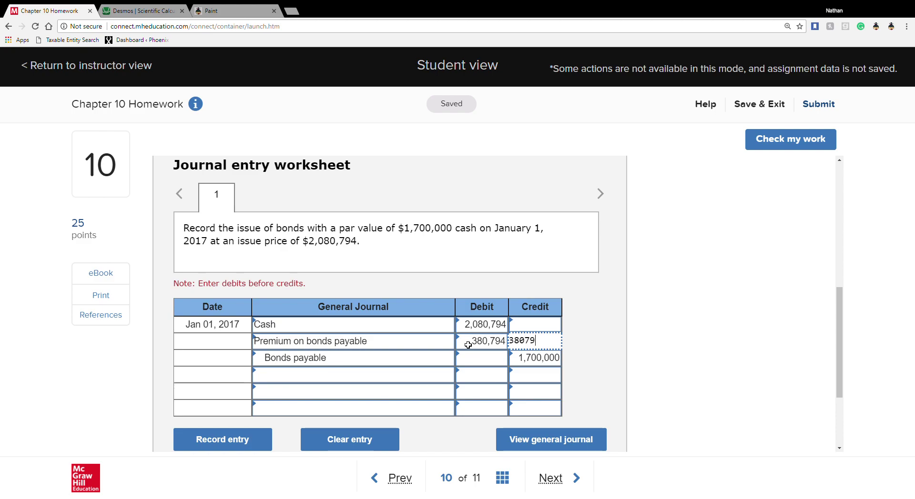
type("4")
key("Tab")
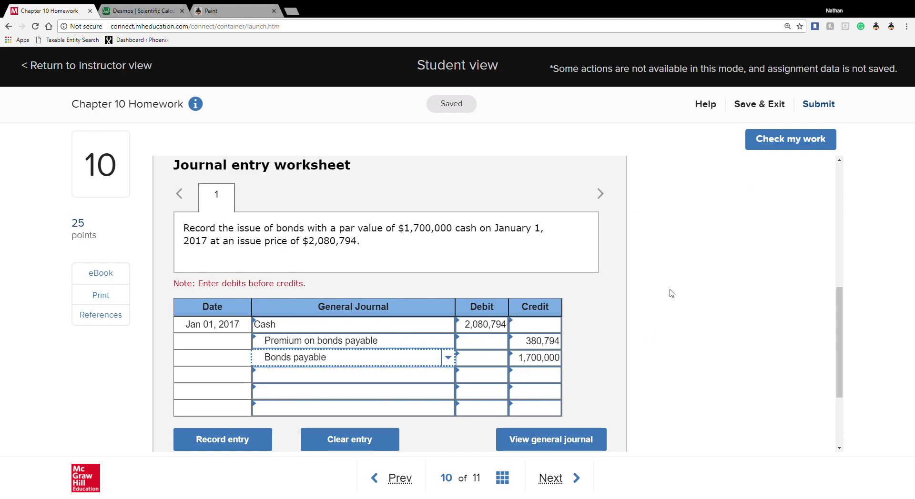
left_click(770, 143)
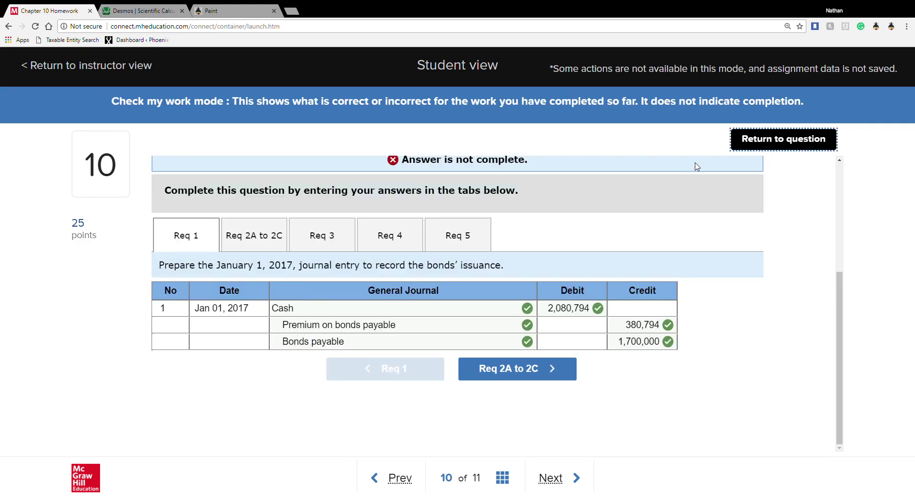
left_click(777, 143)
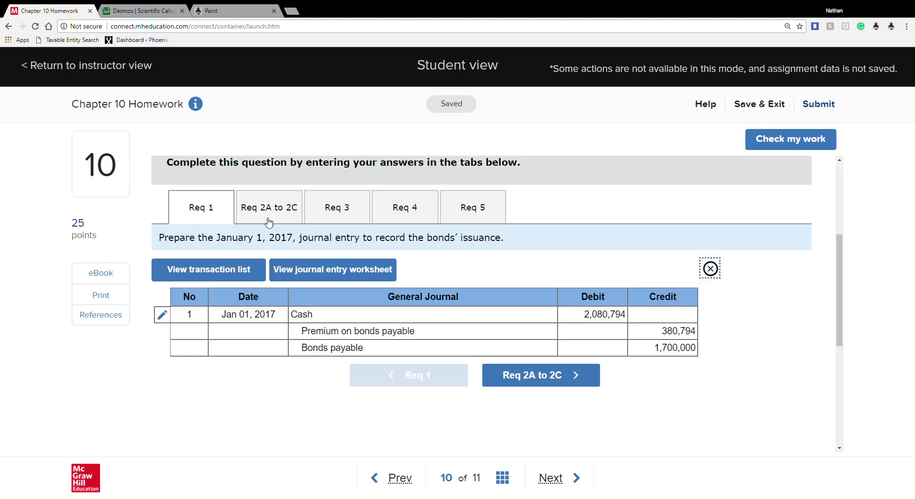
Step: In Req 2A, enter the $1,700,000 par value multiplied by the 8% annual rate
left_click(269, 221)
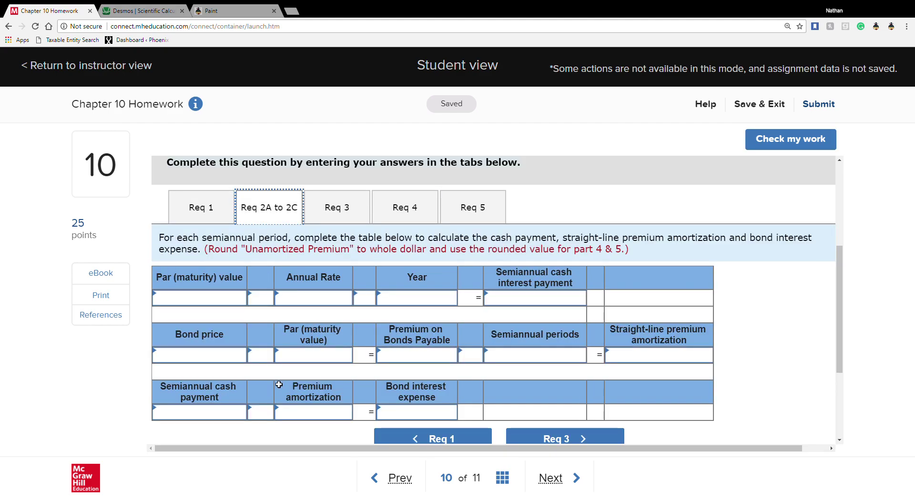
left_click(225, 299)
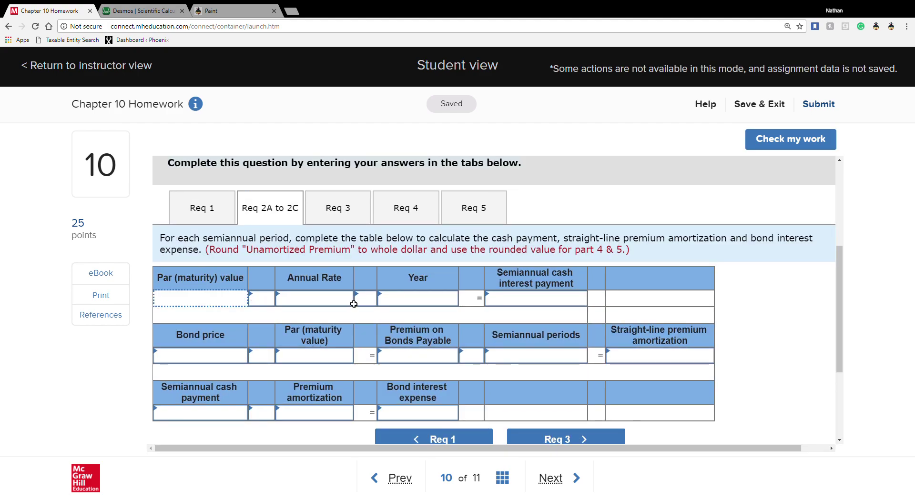
type("1,700,00")
type("0")
left_click(311, 309)
left_click(254, 305)
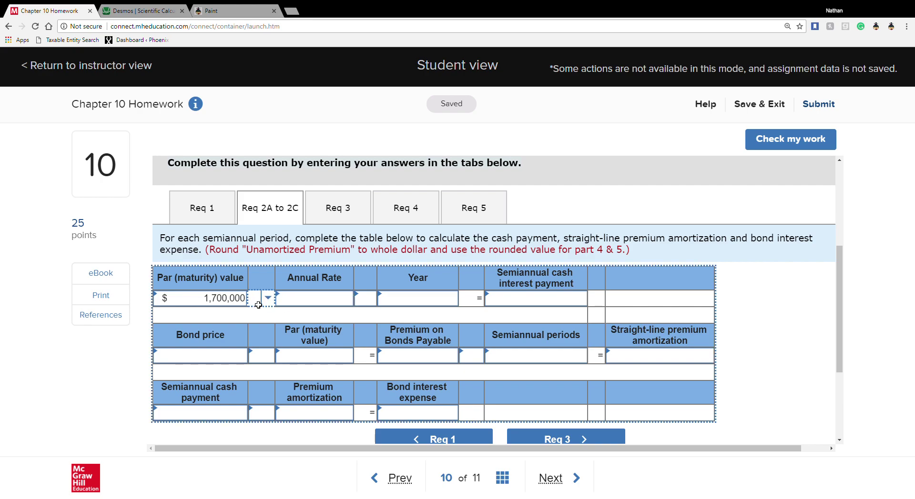
left_click(258, 305)
left_click(292, 410)
left_click(313, 304)
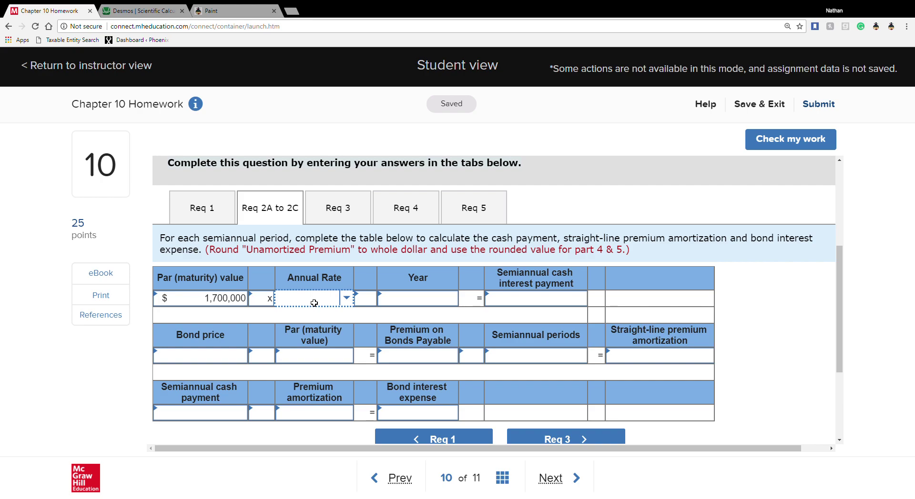
scroll(314, 303, "up", 4)
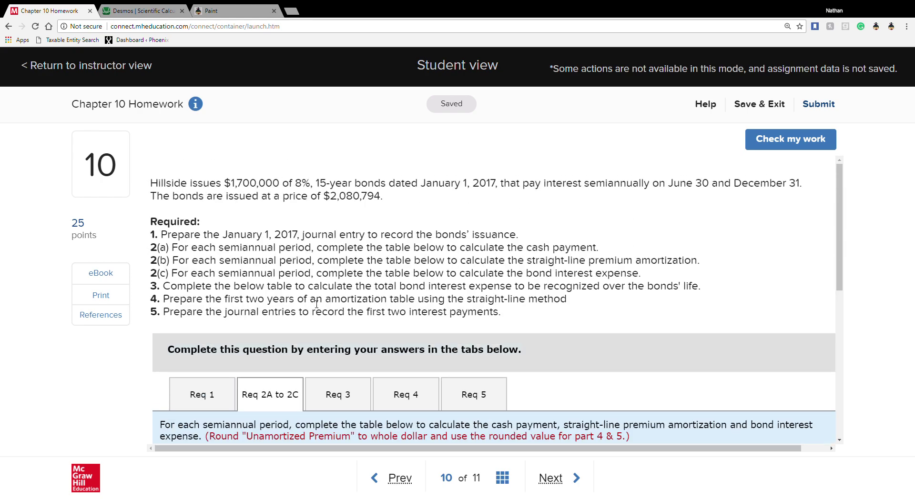
scroll(316, 304, "down", 2)
left_click(347, 391)
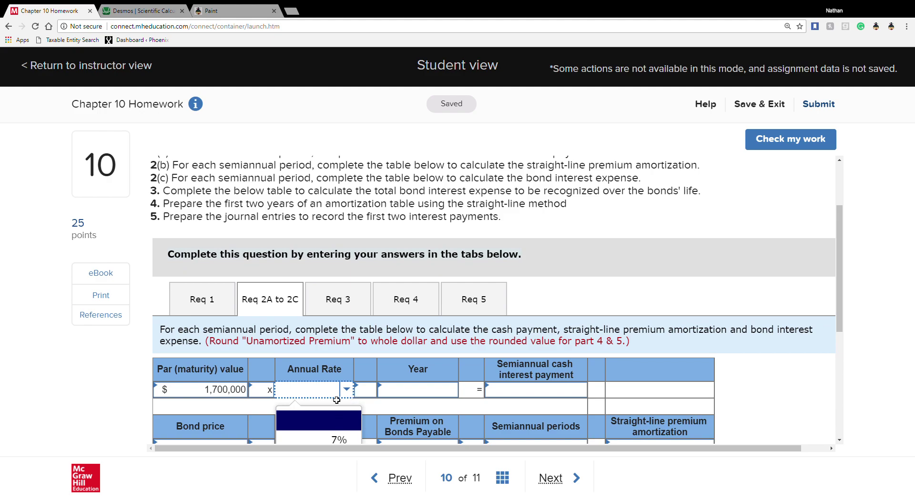
scroll(336, 400, "down", 3)
left_click(328, 322)
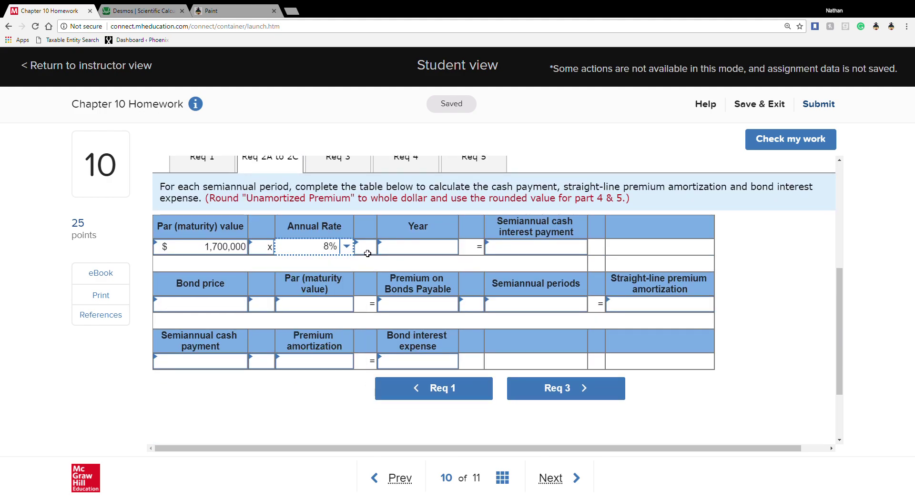
Step: Multiply by 6/12 of a year and enter the $68,000 semiannual cash interest payment
left_click(368, 254)
left_click(427, 249)
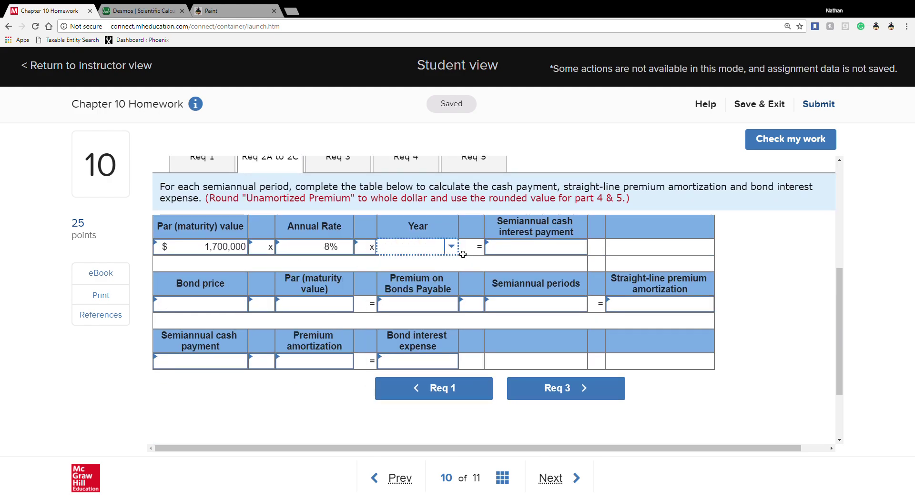
left_click(452, 248)
left_click(434, 336)
left_click(522, 248)
type("68000")
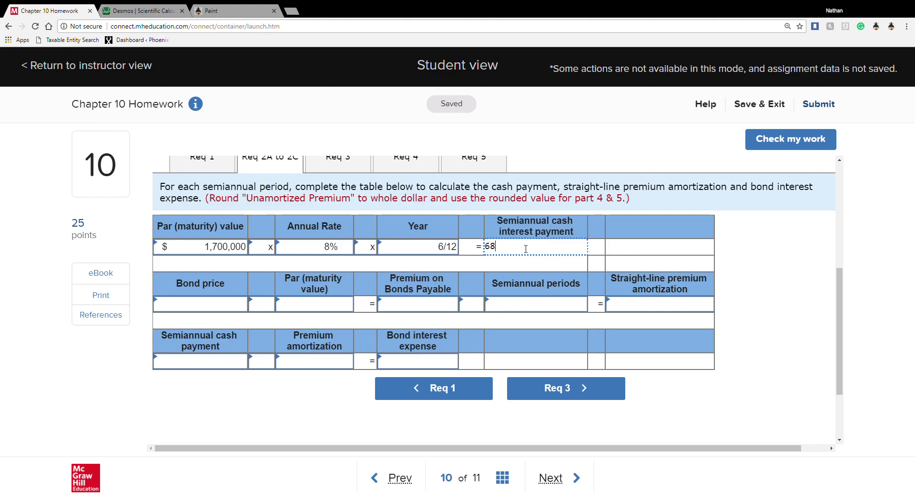
key("Return")
left_click(204, 303)
scroll(304, 335, "up", 5)
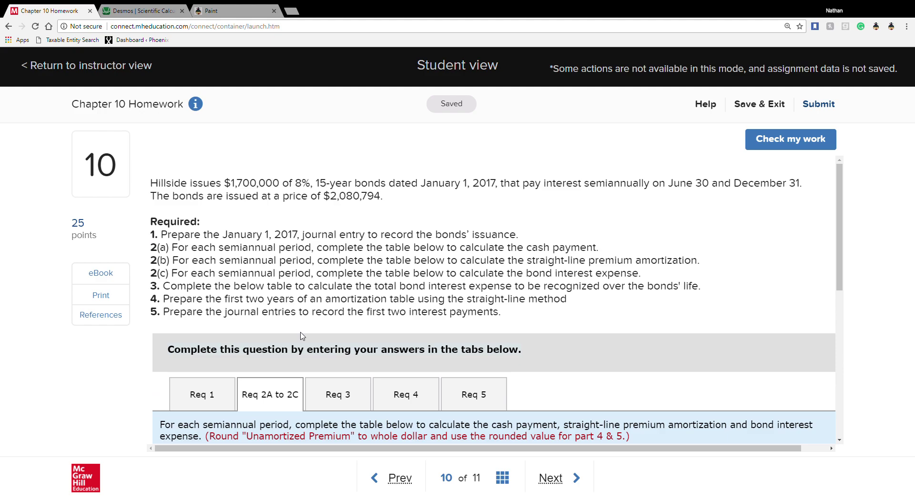
scroll(305, 334, "down", 5)
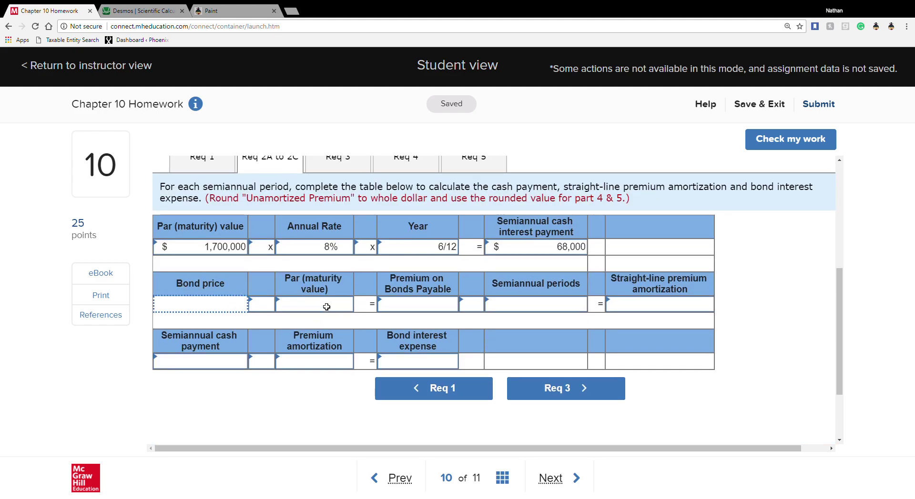
Step: Enter the $2,080,794 bond price minus the $1,700,000 par value
scroll(326, 307, "up", 5)
scroll(328, 309, "down", 3)
scroll(324, 307, "up", 3)
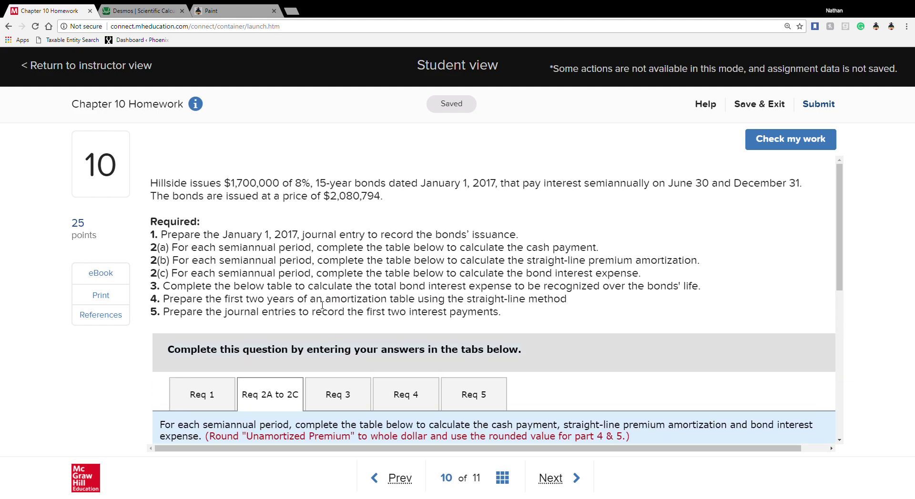
scroll(321, 304, "down", 3)
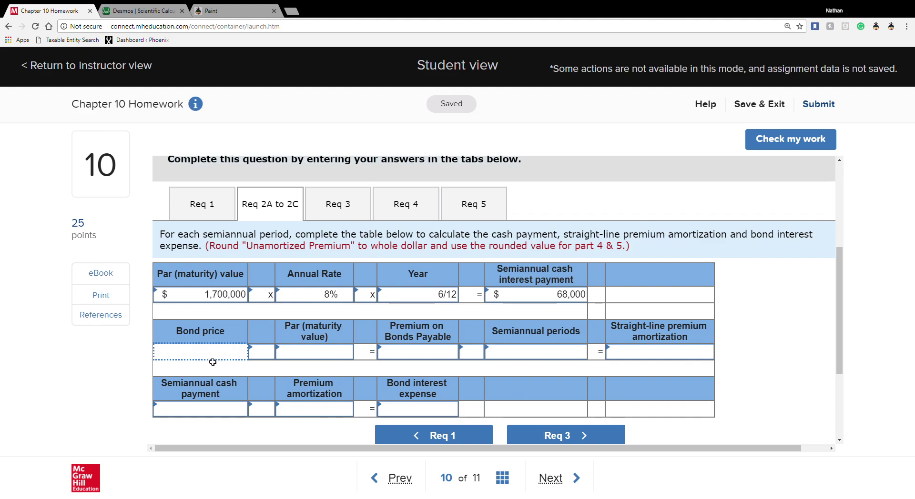
type("2080794")
left_click(297, 360)
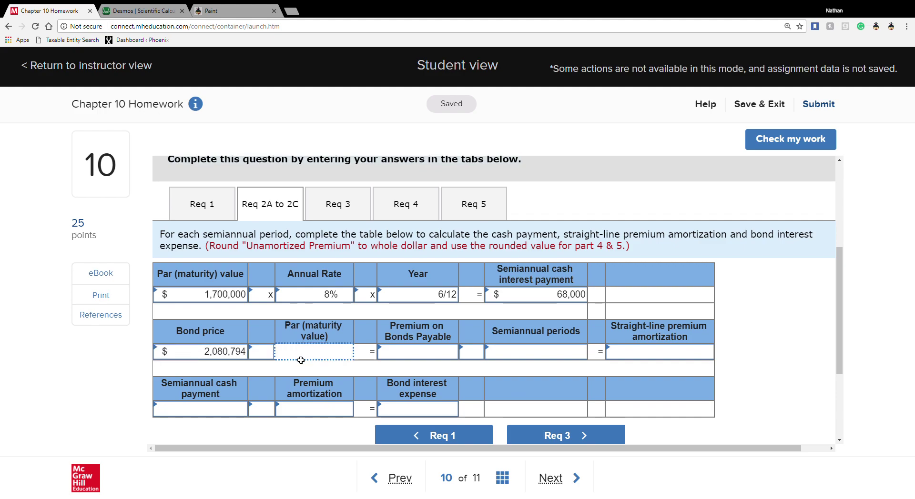
left_click(260, 356)
left_click(272, 357)
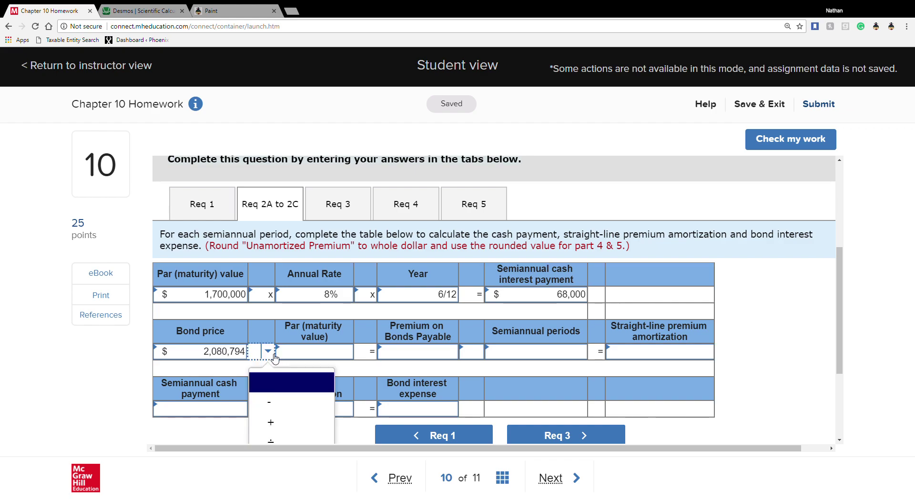
left_click(286, 402)
left_click(310, 357)
type("1700000")
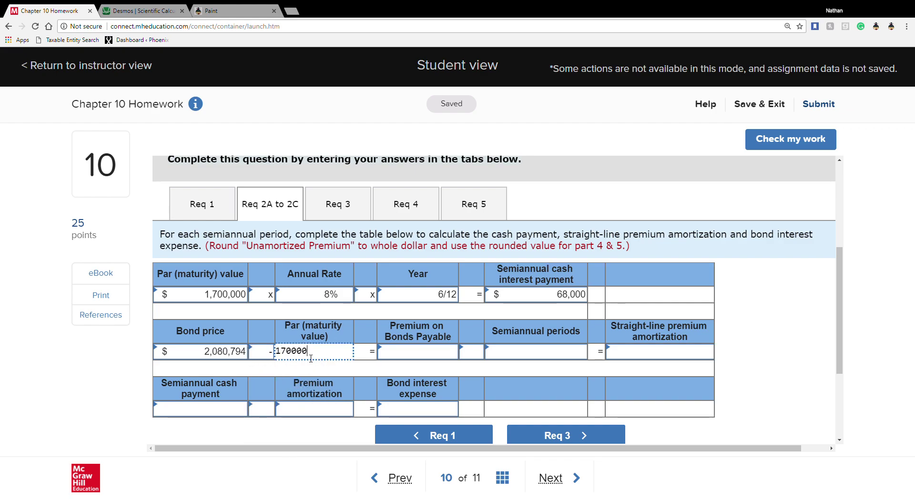
left_click(319, 365)
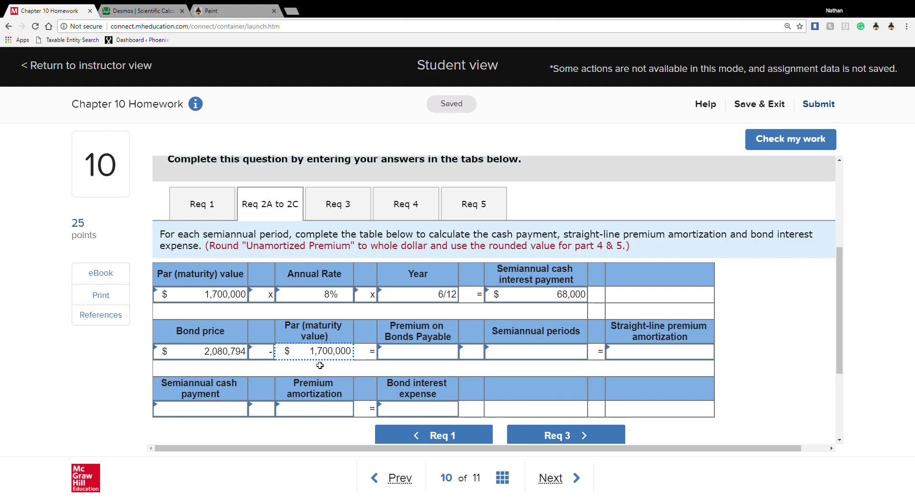
Step: Enter the $380,794 premium divided by 30 semiannual periods from the 15-year term
left_click(412, 350)
type("380,794")
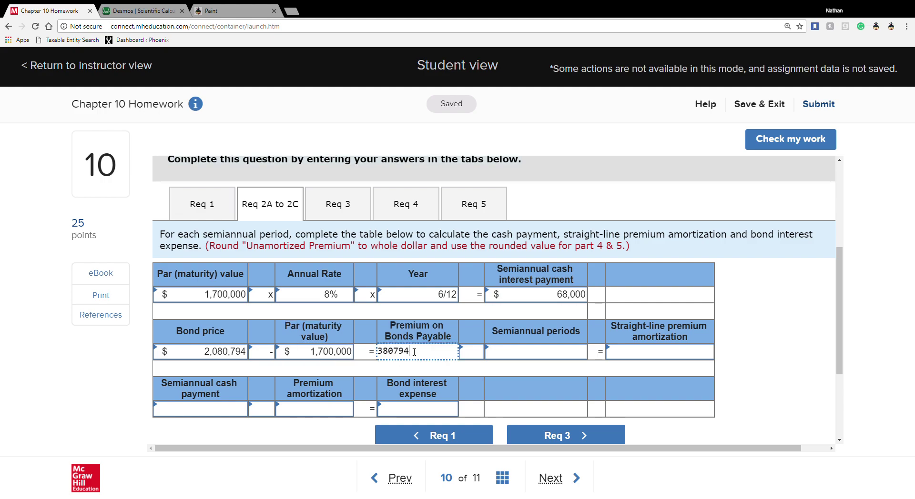
left_click(421, 364)
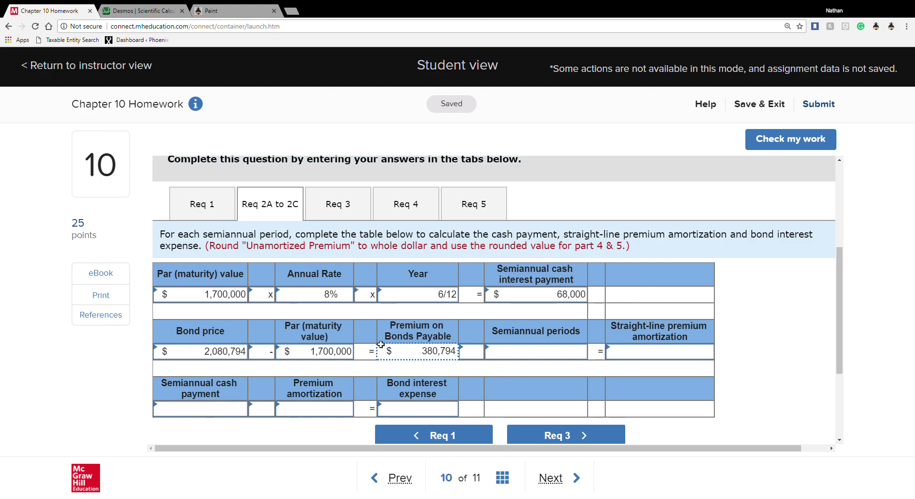
left_click(480, 357)
left_click(480, 358)
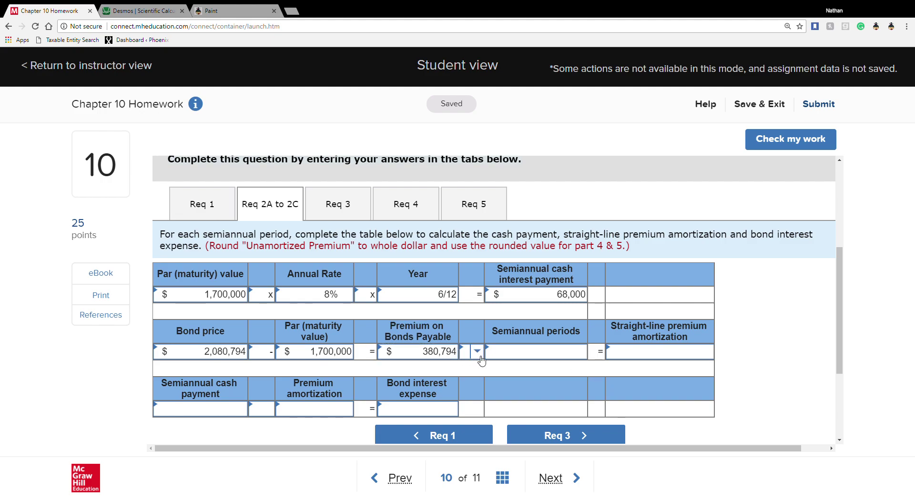
left_click(505, 439)
left_click(537, 360)
scroll(540, 362, "up", 4)
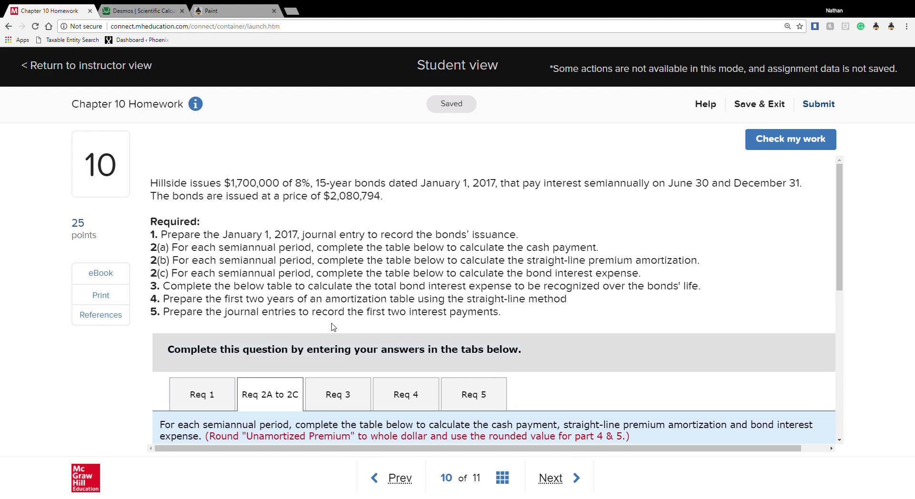
double_click(318, 186)
scroll(525, 324, "down", 3)
left_click(567, 408)
type("30")
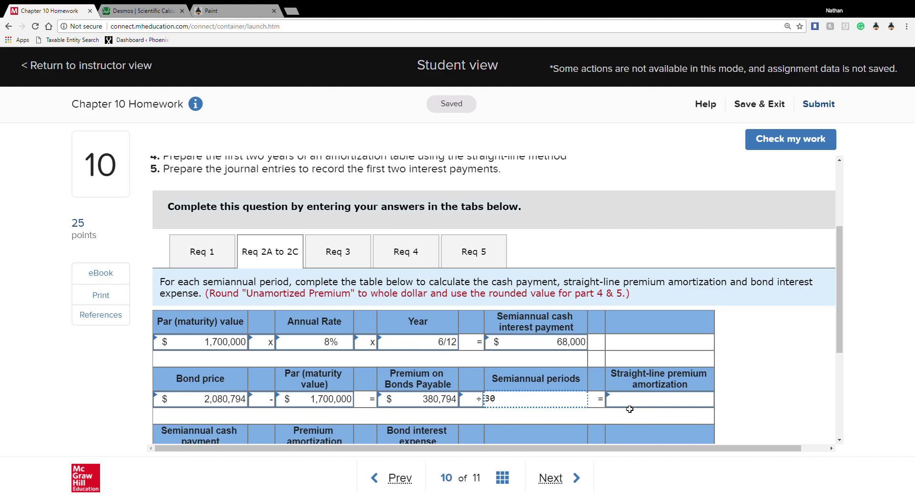
Step: Divide 380794 by 30 in Desmos, giving 12693.13333 per period
left_click(125, 7)
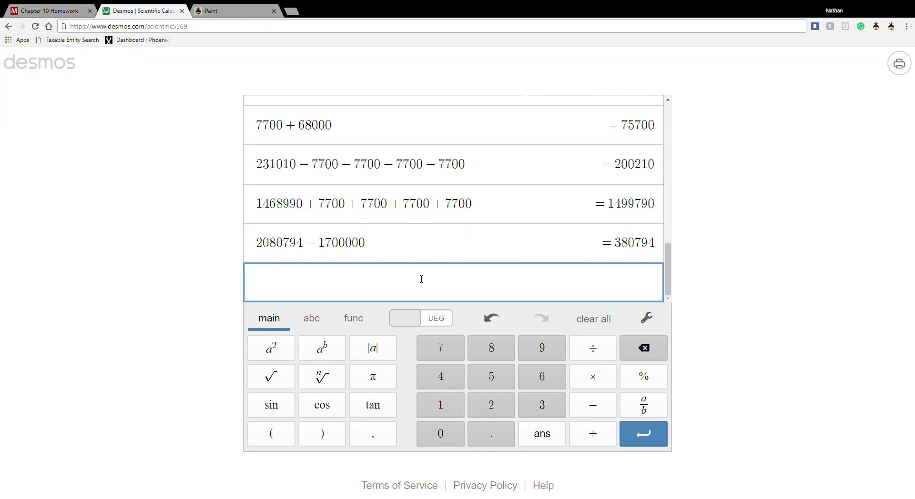
type("380794")
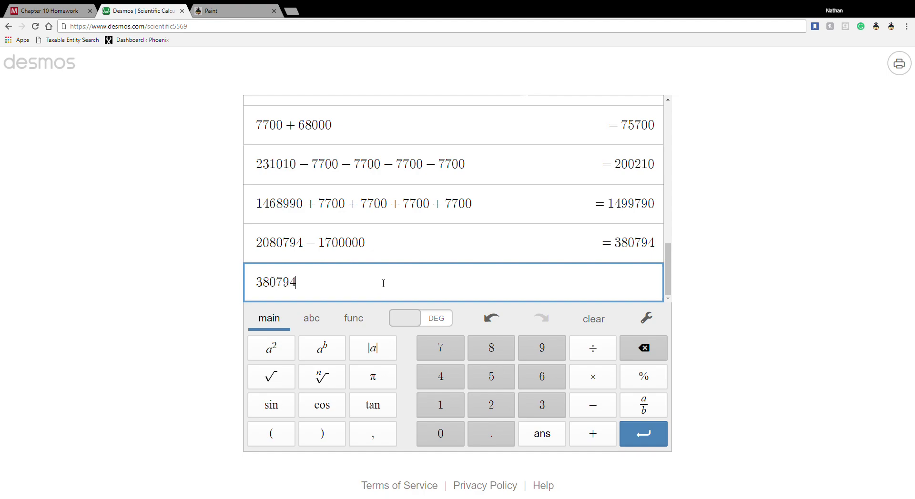
type("/30")
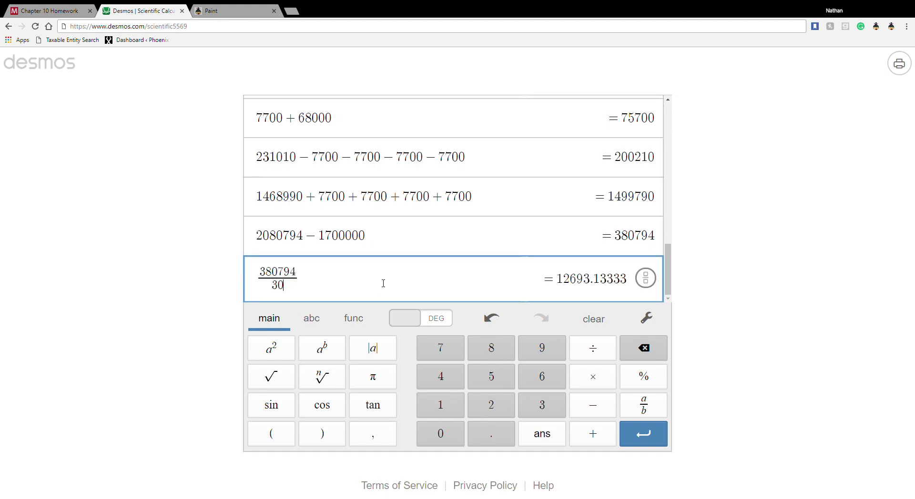
key("Return")
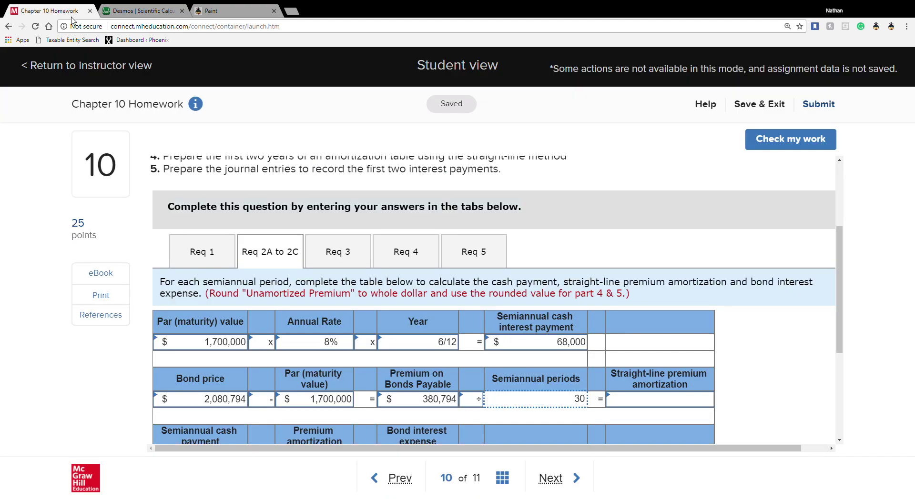
Step: Enter $12,693 as the straight-line premium amortization
left_click(60, 10)
left_click(639, 402)
type("12693")
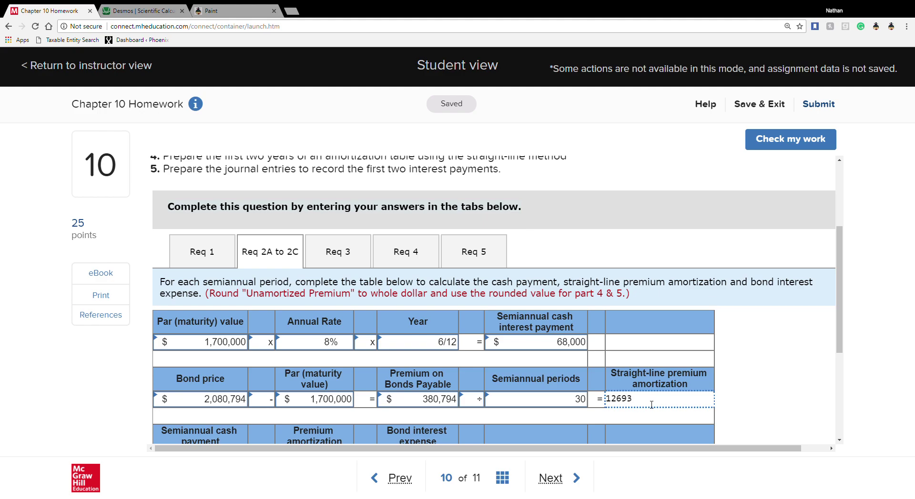
left_click(643, 420)
scroll(650, 408, "down", 3)
scroll(652, 406, "up", 1)
scroll(651, 405, "up", 1)
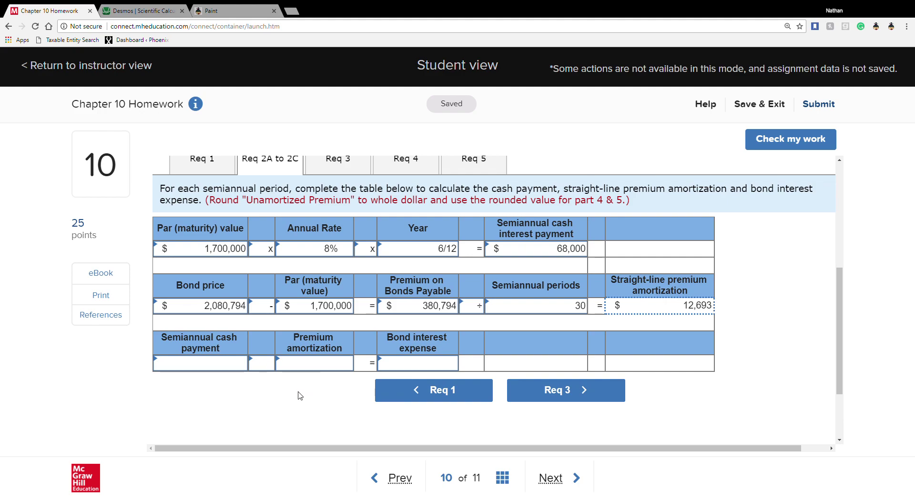
Step: Build the interest expense row as $68,000 cash payment minus $12,693 premium amortization
left_click(209, 362)
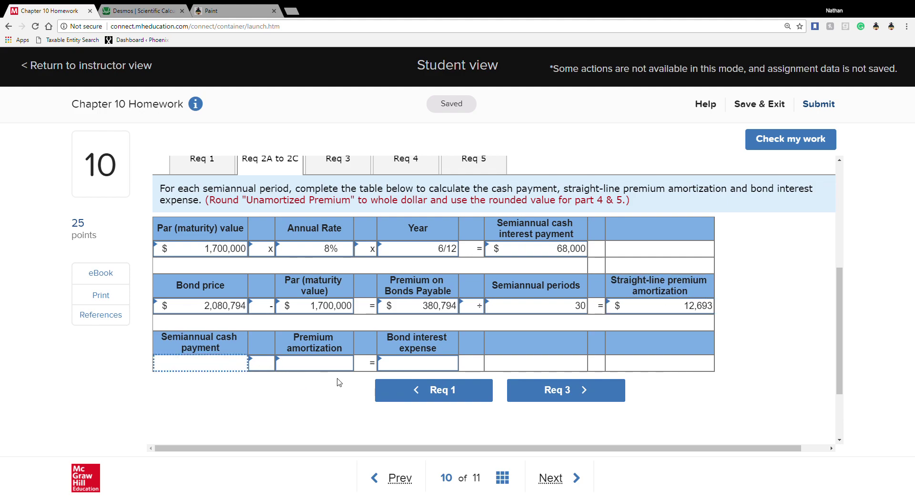
type("68,")
type("000")
left_click(266, 362)
left_click(268, 364)
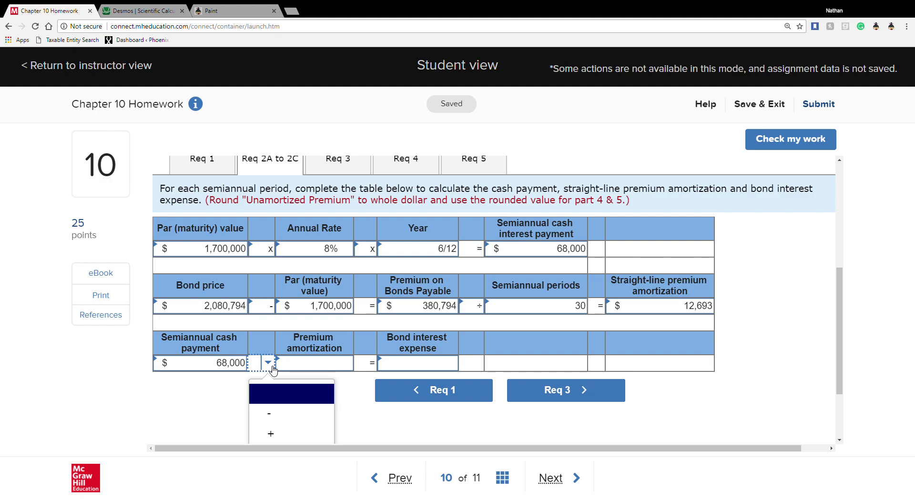
left_click(275, 414)
left_click(299, 369)
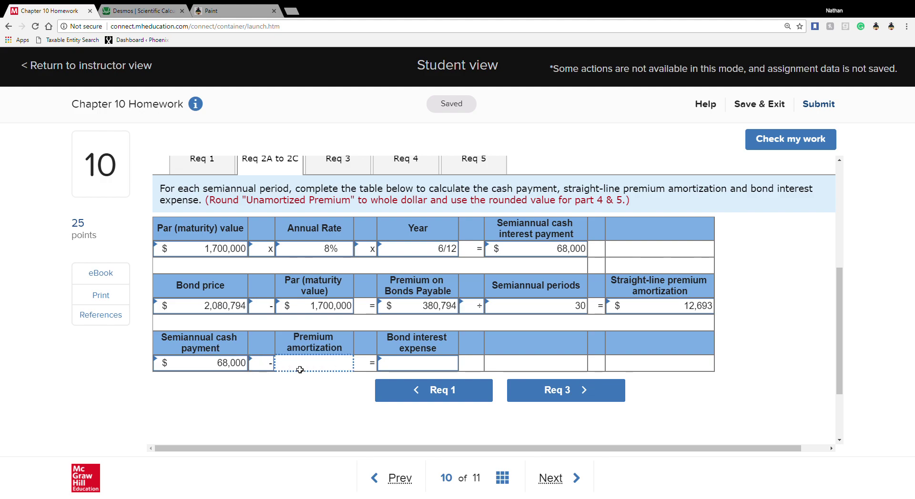
type("126")
left_click(285, 411)
Step: Compute 68000 − 12693 = 55307 in the Desmos calculator
left_click(137, 14)
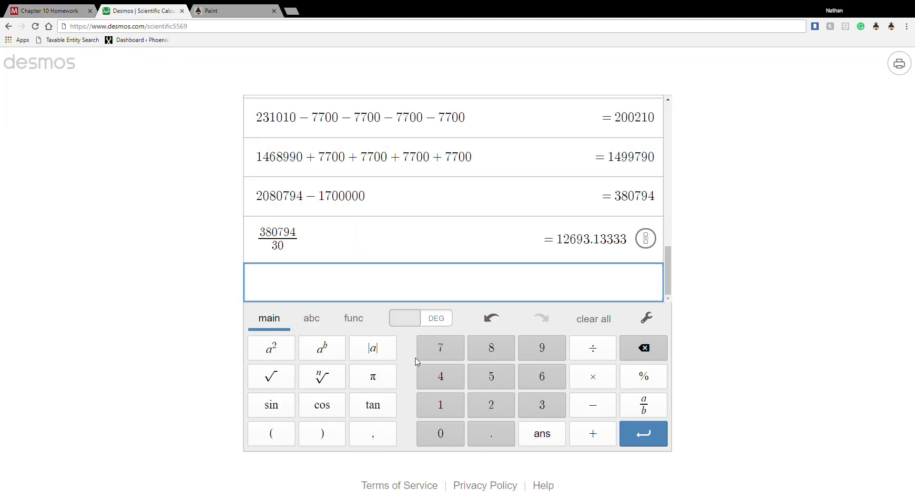
type("68000")
type("-")
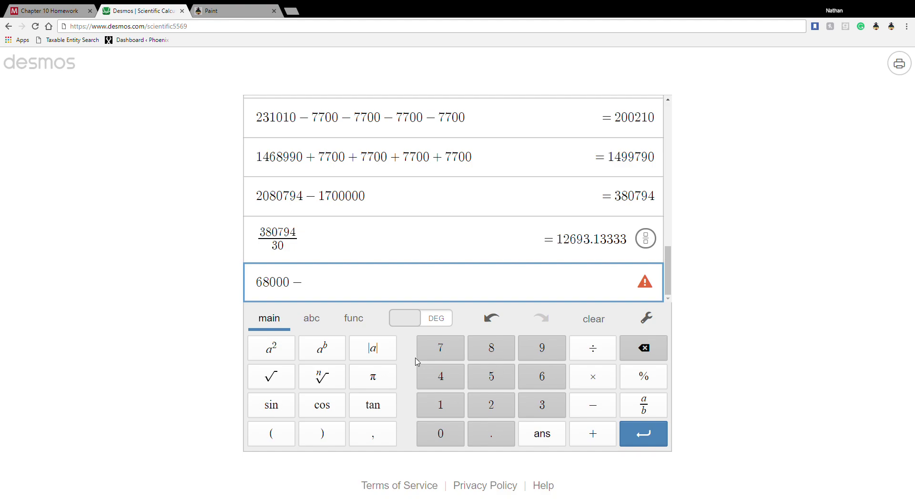
type("12693")
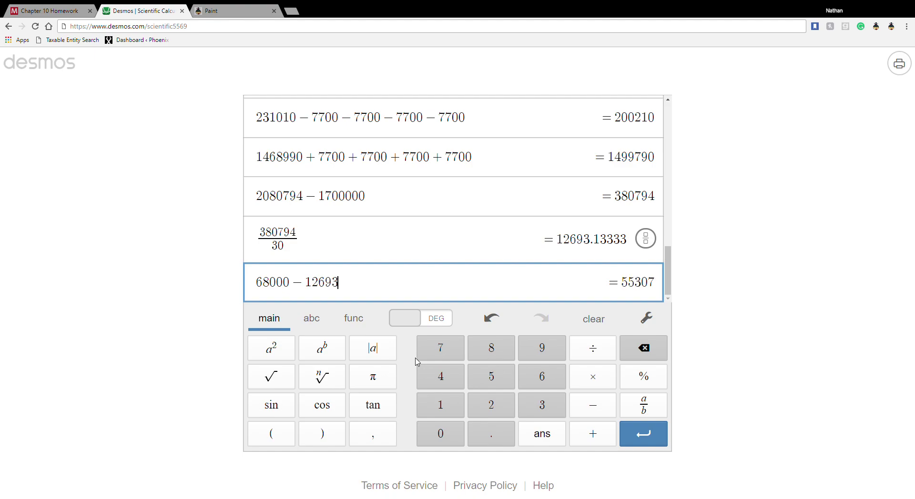
key("Return")
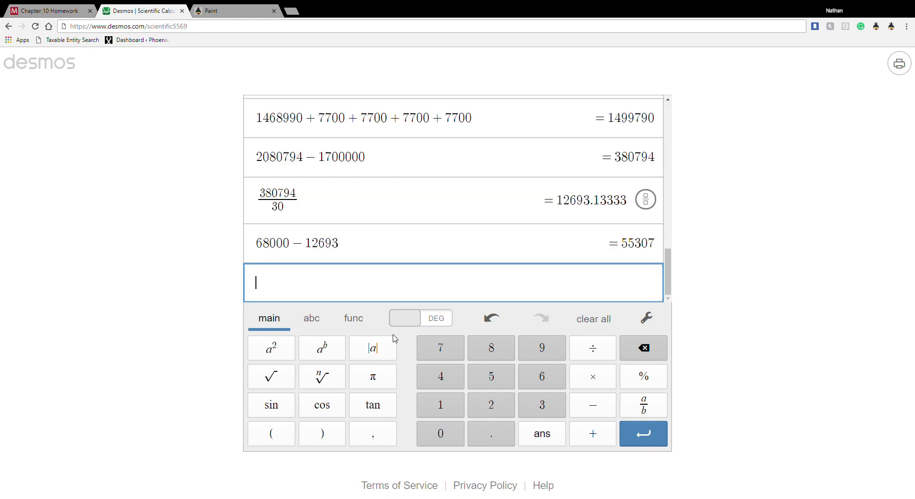
left_click(47, 11)
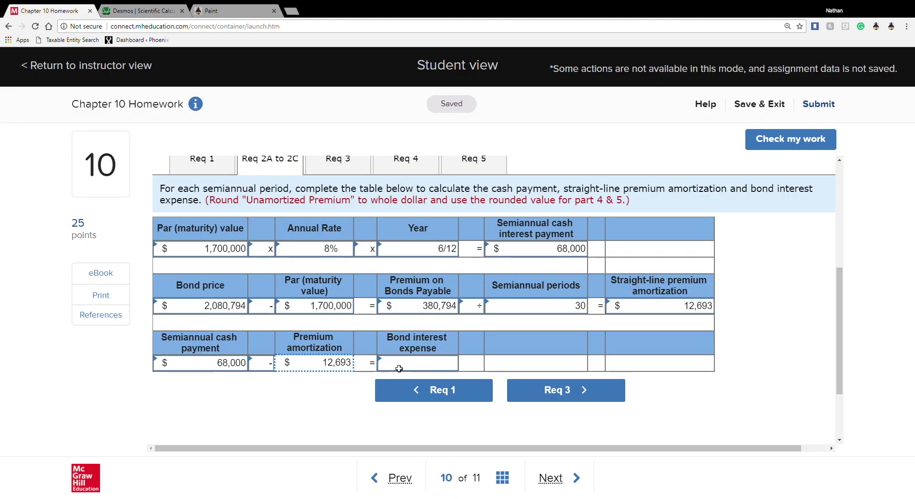
Step: Enter $55,307 as bond interest expense and check the Req 2A–2C answers
type("55,307")
left_click(531, 363)
left_click(790, 147)
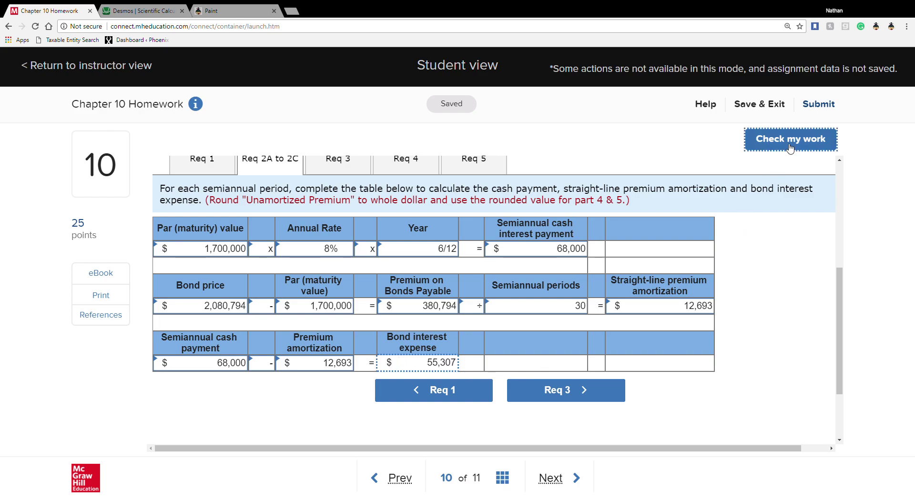
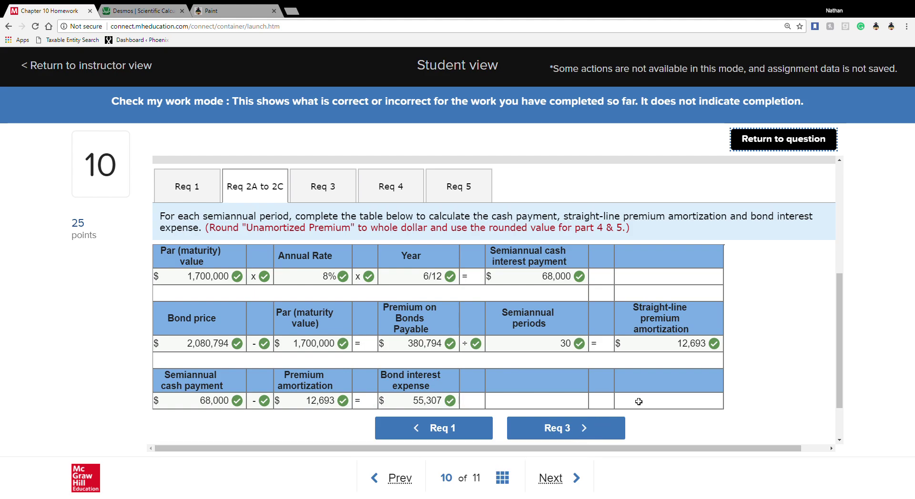
Step: Return to the question and, in Req 3, enter 30 payments of $68,000
left_click(762, 145)
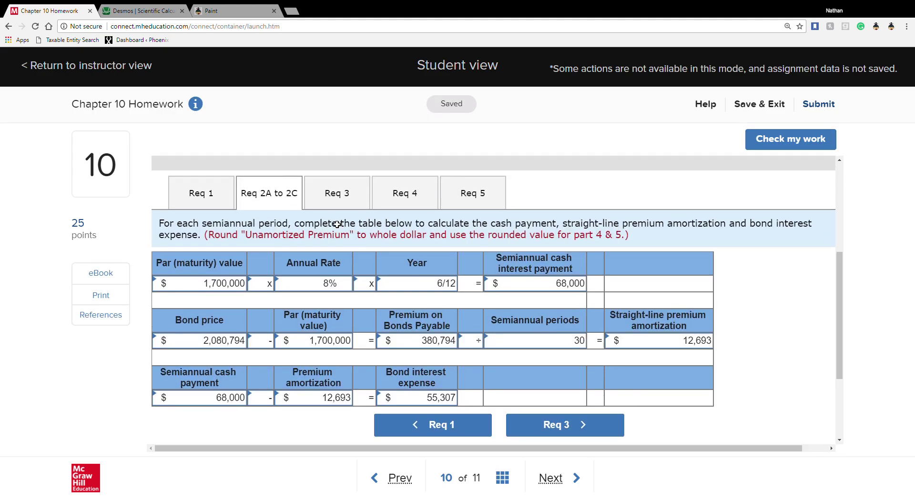
scroll(330, 236, "up", 1)
left_click(355, 216)
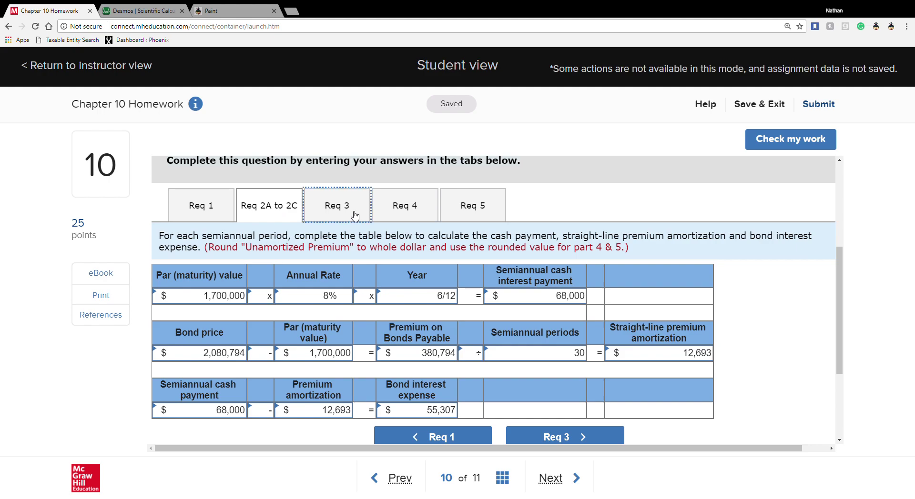
left_click(207, 295)
type("30")
left_click(326, 298)
type("68000")
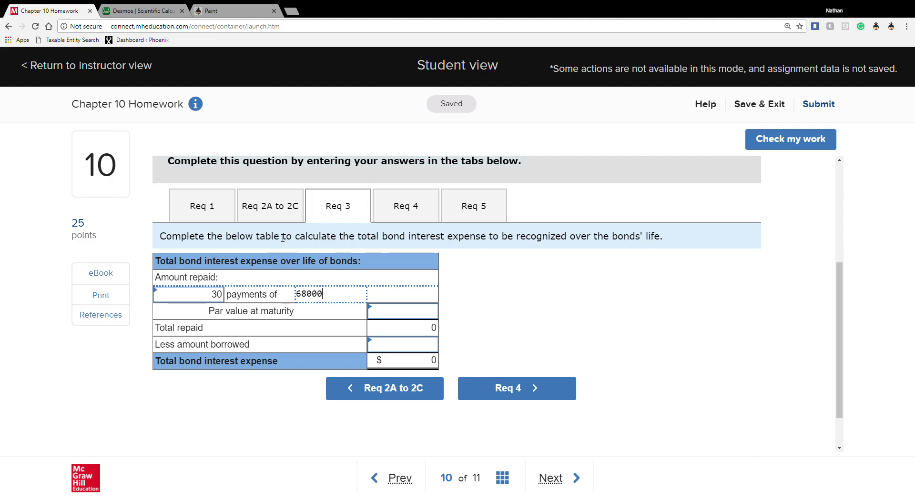
left_click(306, 320)
Step: Enter the $1,700,000 par value at maturity and the $2,080,794 amount borrowed
left_click(396, 317)
type("1700000")
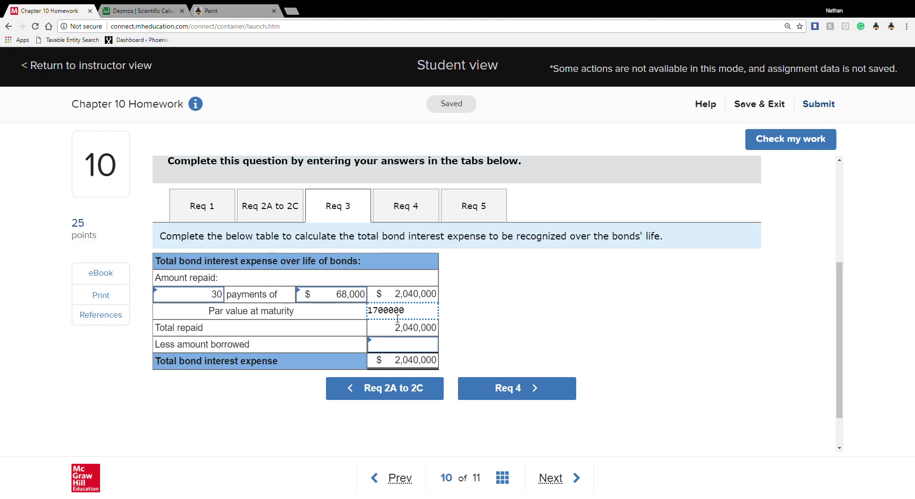
left_click(320, 318)
left_click(402, 351)
scroll(340, 334, "up", 4)
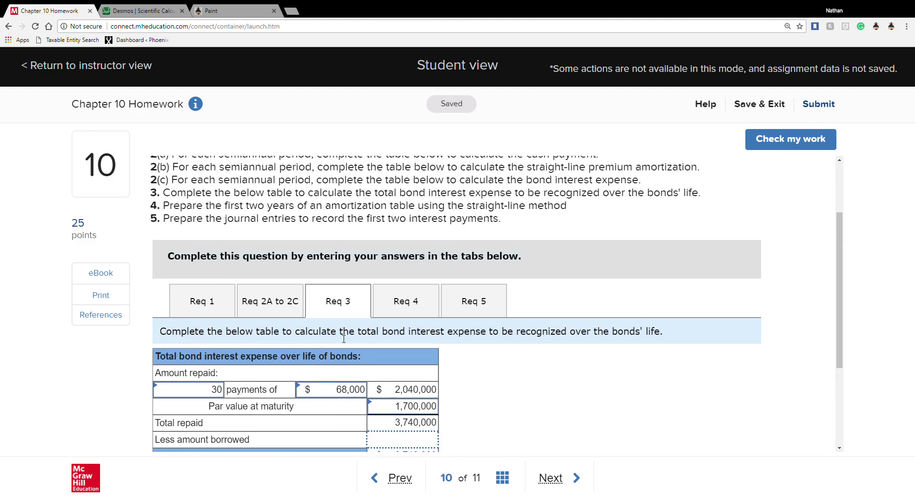
scroll(383, 253, "down", 4)
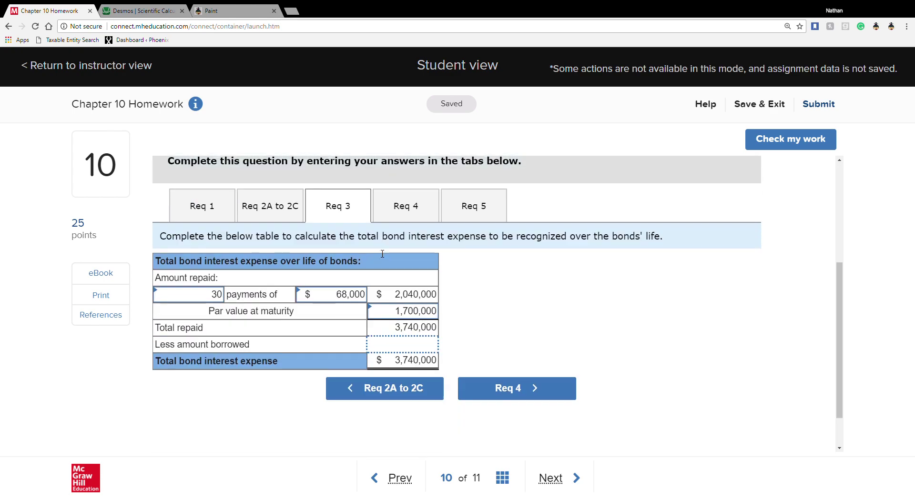
left_click(470, 322)
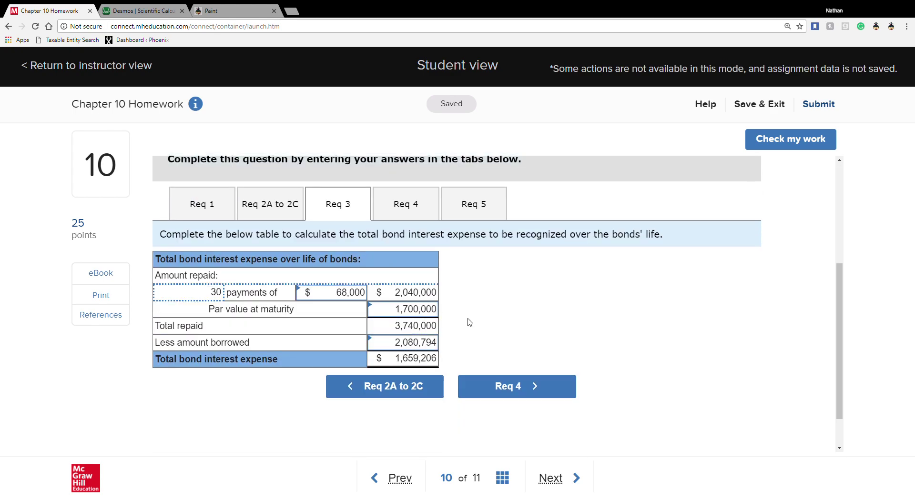
scroll(543, 332, "up", 3)
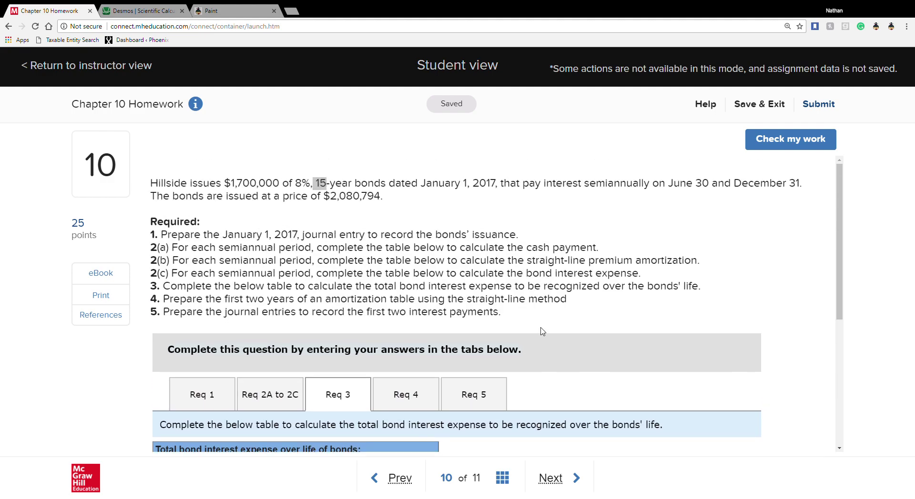
scroll(542, 328, "down", 5)
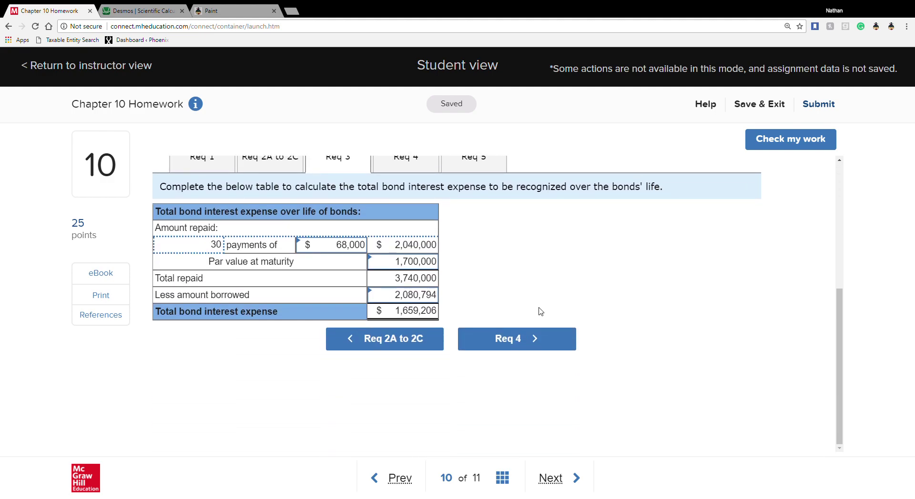
Step: Check the Req 3 answers, confirming $1,659,206 total interest expense, and return to the question
left_click(801, 144)
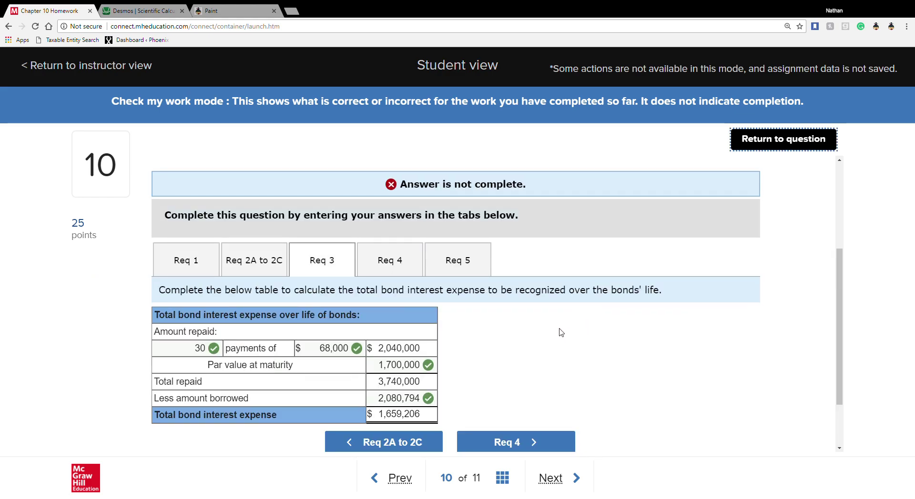
left_click(756, 148)
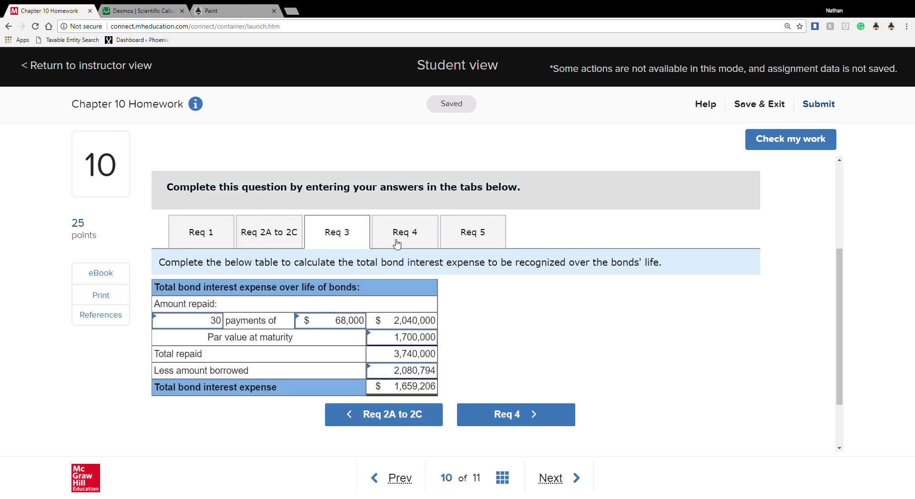
left_click(396, 242)
Step: After glancing at the Req 1 issuance entry, enter $380,794 as the 01/01/2017 unamortized premium
left_click(297, 314)
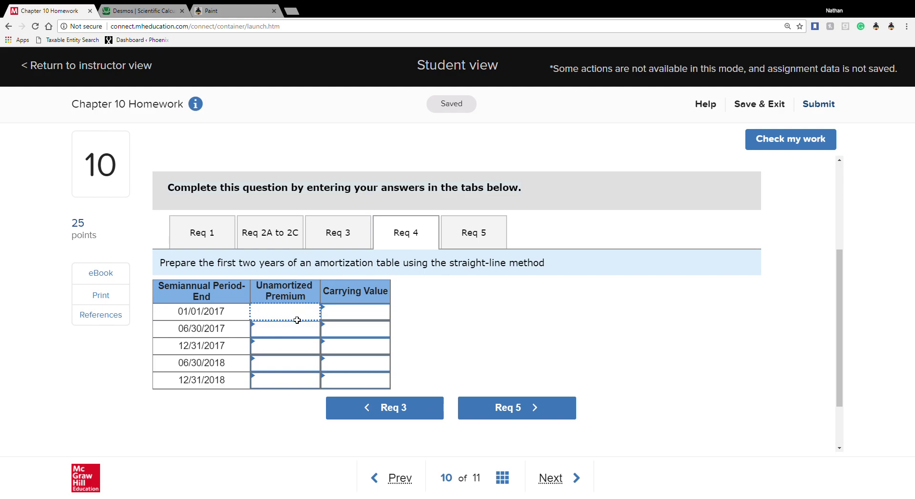
scroll(300, 336, "down", 1)
scroll(301, 336, "up", 5)
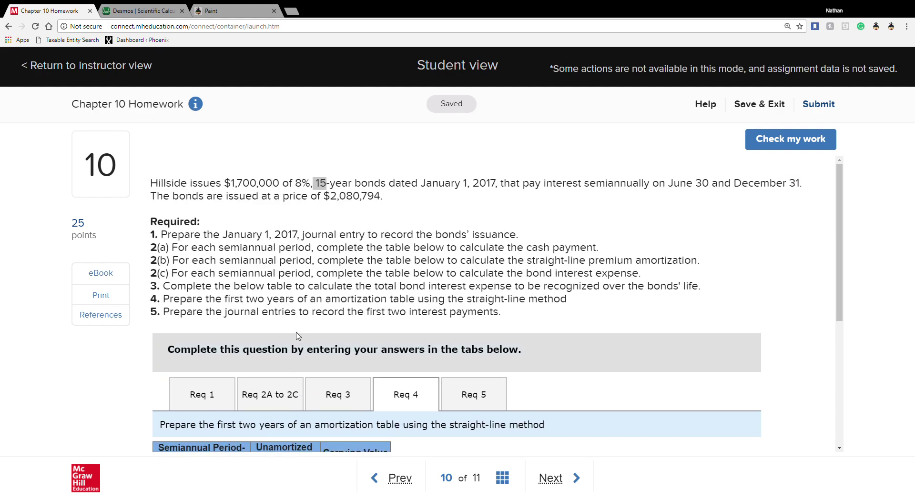
scroll(305, 274, "down", 2)
scroll(304, 275, "up", 2)
scroll(304, 274, "down", 3)
left_click(288, 332)
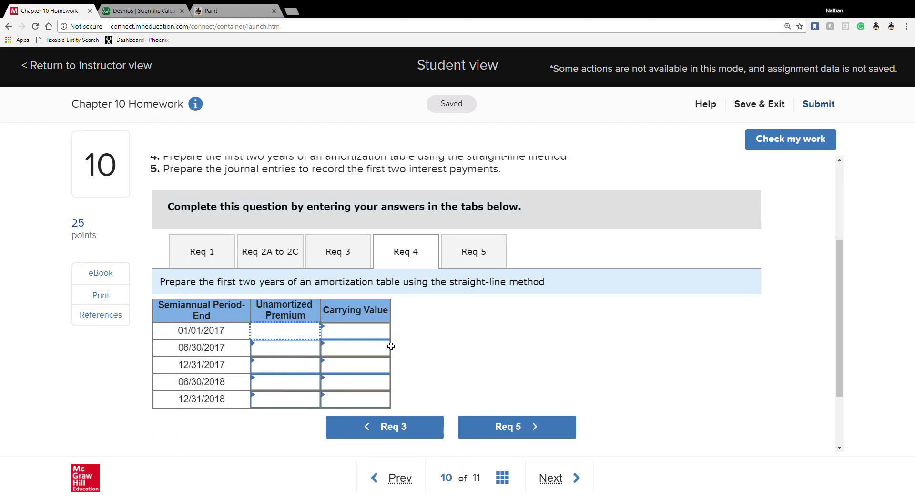
scroll(391, 346, "up", 3)
scroll(394, 353, "down", 2)
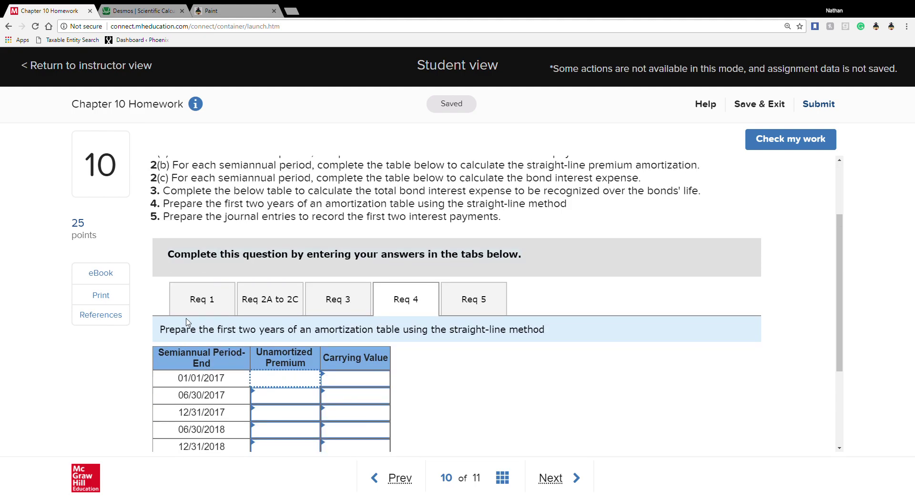
left_click(200, 299)
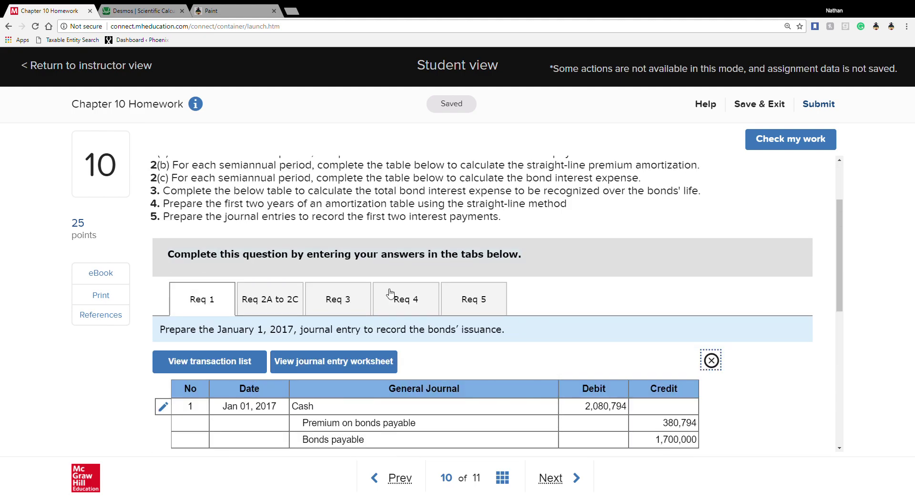
left_click(411, 303)
scroll(370, 329, "down", 3)
left_click(304, 245)
type("380794")
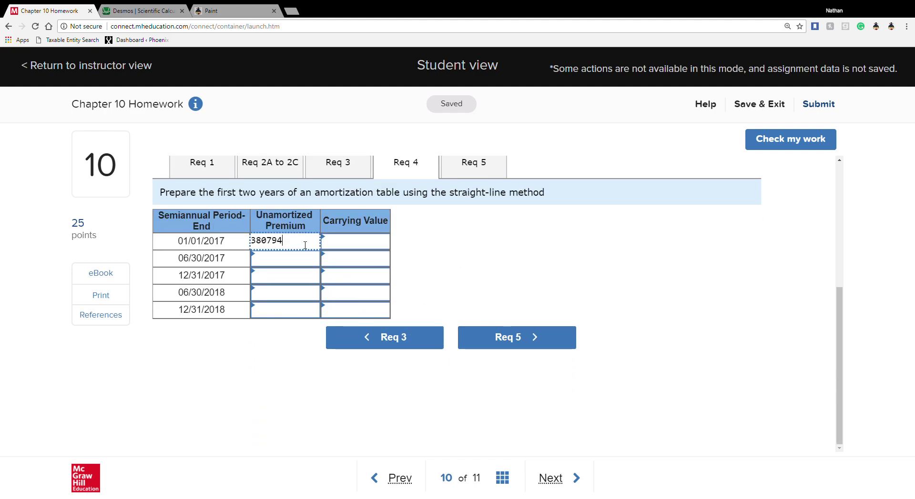
left_click(332, 246)
Step: Enter $2,080,794 as the 01/01/2017 carrying value
scroll(312, 245, "up", 3)
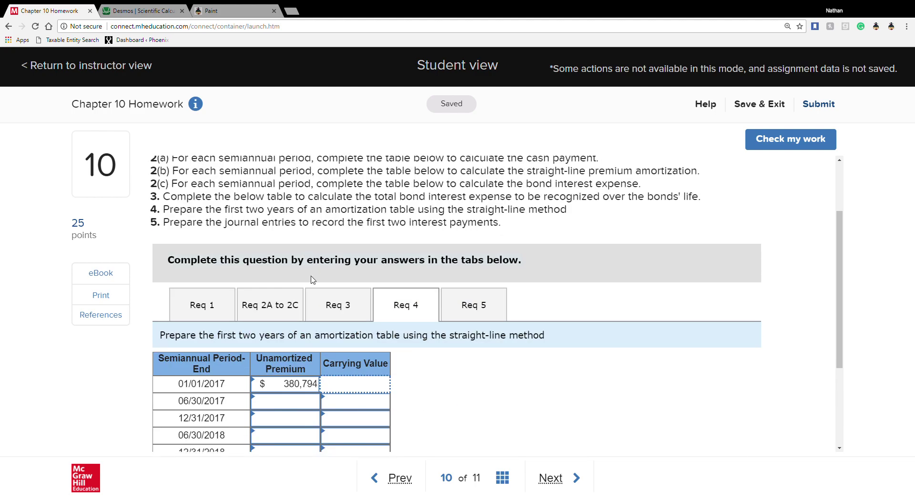
scroll(416, 369, "up", 2)
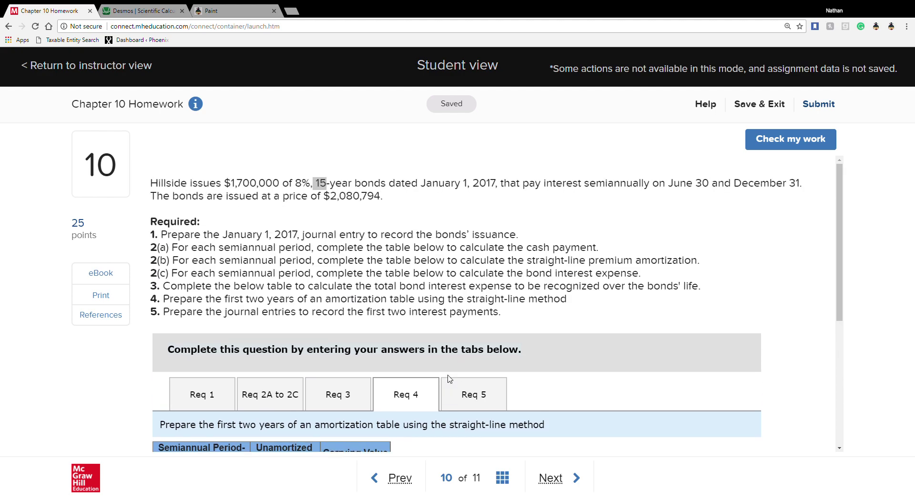
scroll(448, 379, "down", 1)
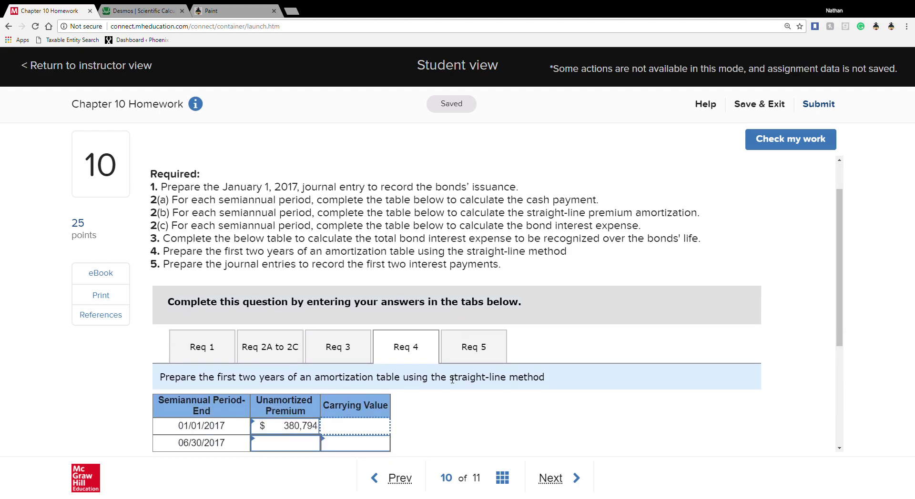
scroll(454, 380, "up", 1)
scroll(451, 379, "down", 2)
type("794")
left_click(355, 395)
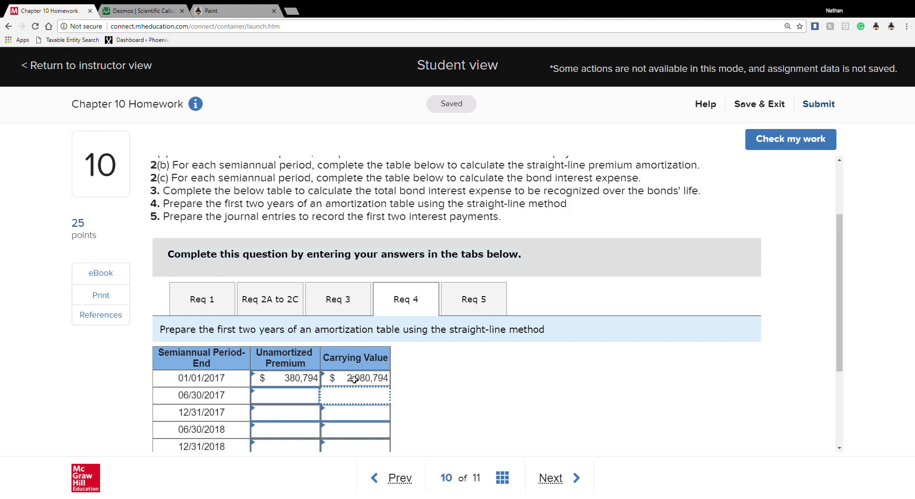
Step: Review the Req 2A–2C calculations, then come back to the Req 4 amortization table
scroll(377, 373, "up", 2)
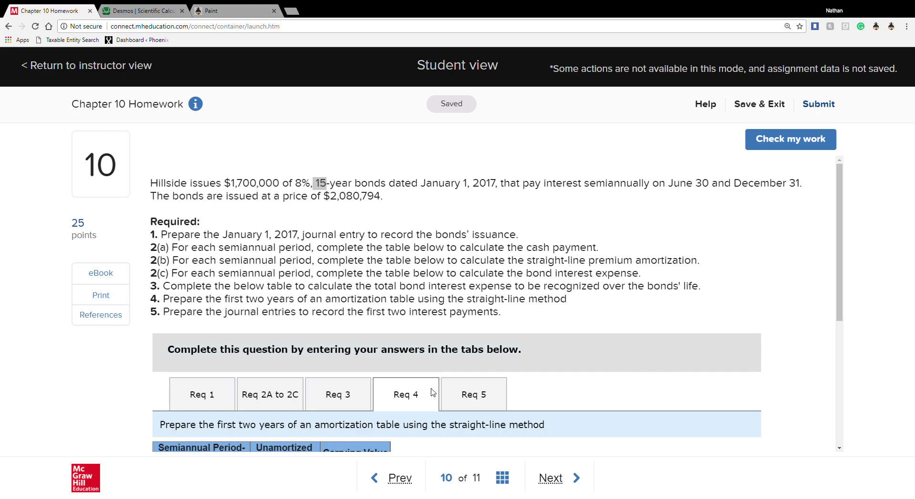
scroll(433, 392, "down", 4)
scroll(310, 329, "up", 2)
scroll(317, 352, "down", 1)
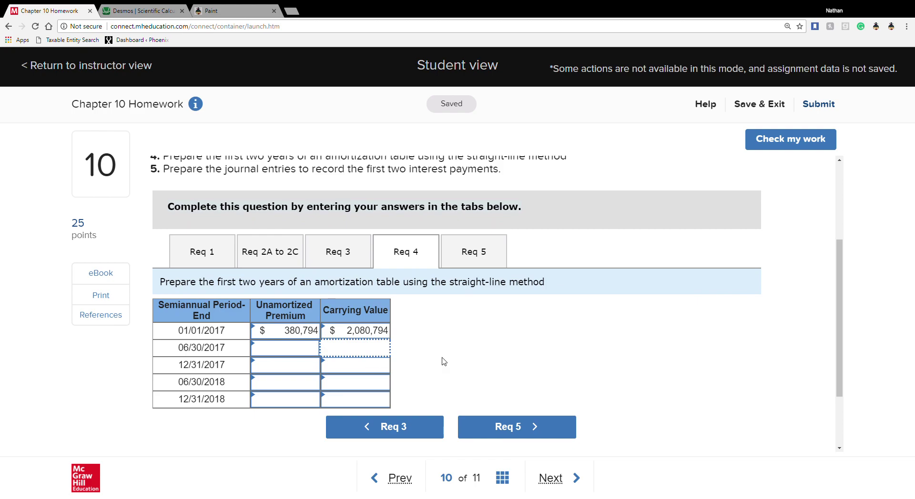
left_click(291, 258)
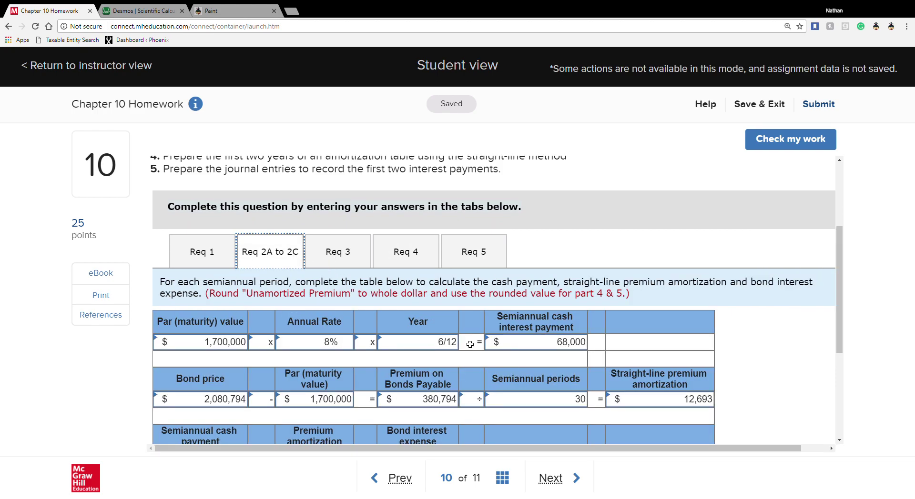
scroll(474, 344, "down", 3)
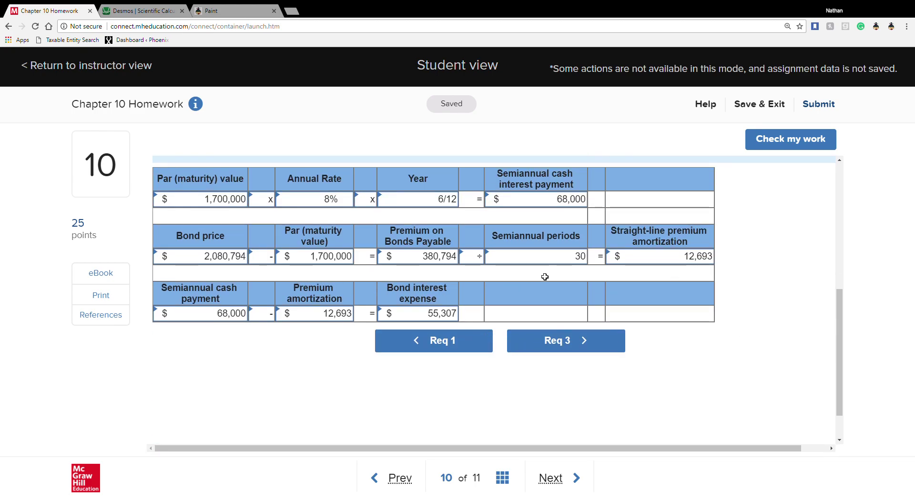
scroll(477, 276, "up", 2)
left_click(442, 200)
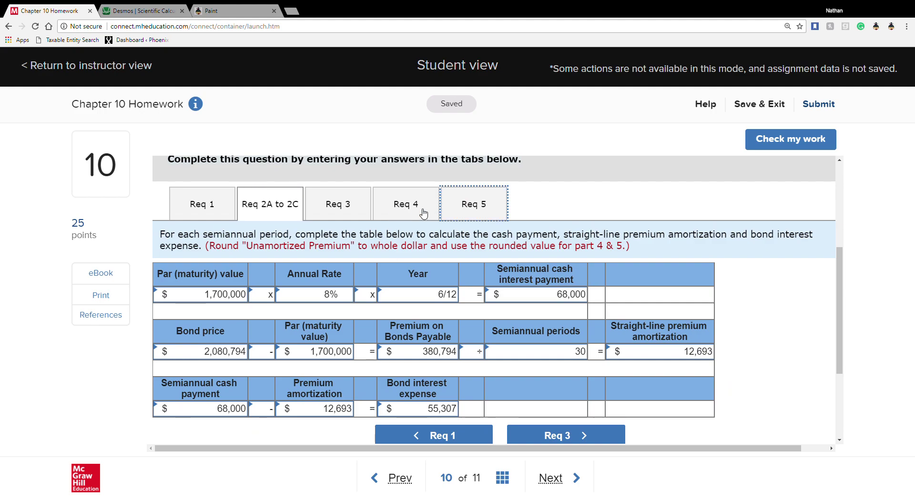
left_click(407, 211)
scroll(408, 212, "up", 1)
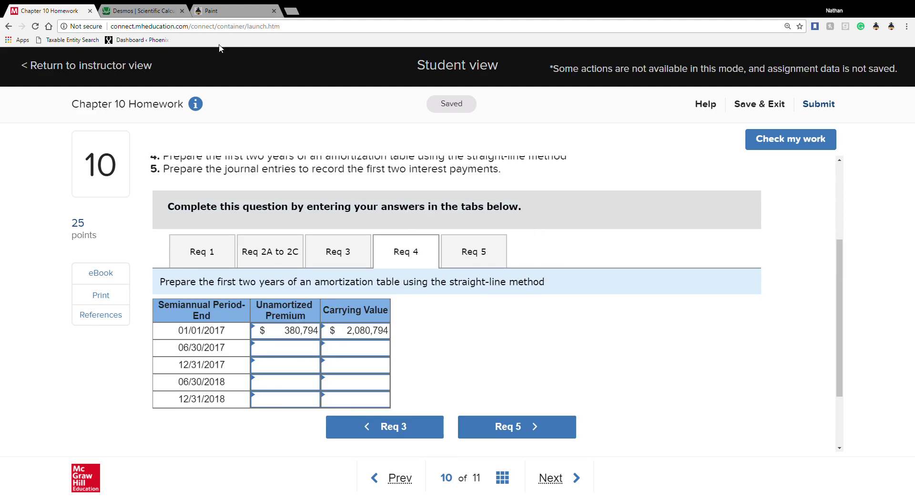
Step: Compute 380794−12693 in Desmos and enter 2017 premiums 368,101 and 355,408
left_click(141, 8)
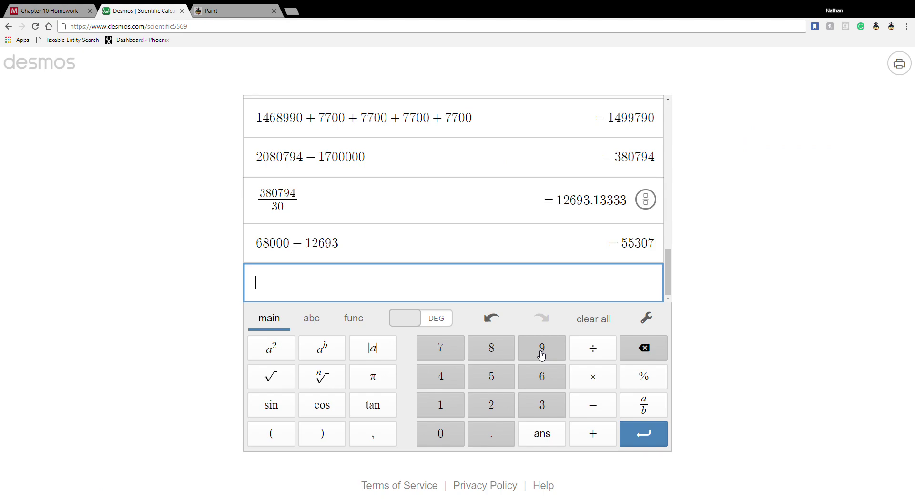
type("3807")
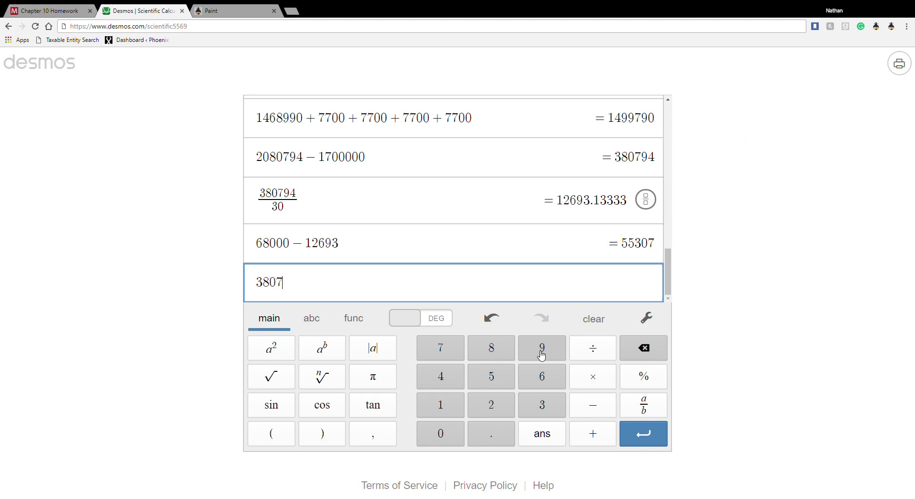
type("94-12")
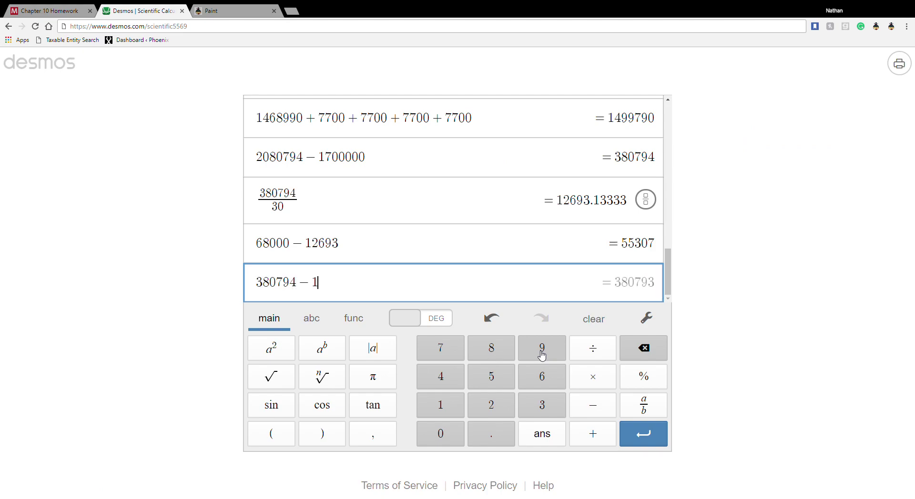
type("693")
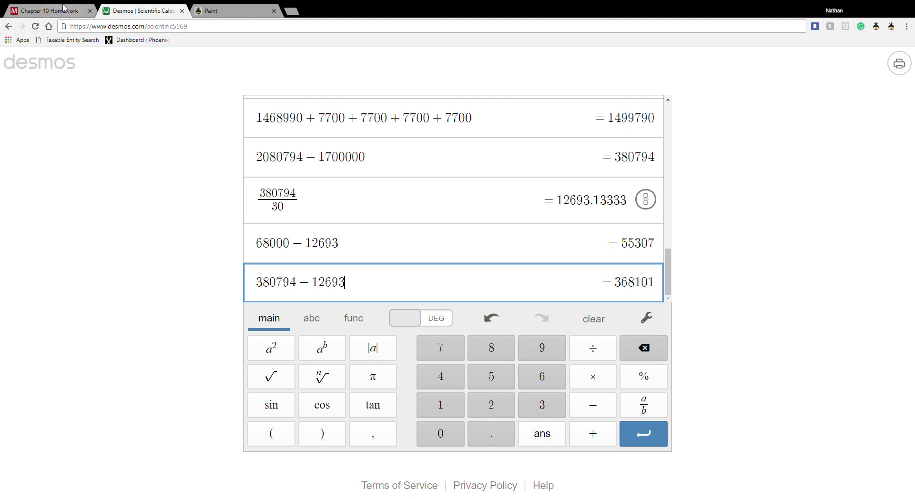
left_click(63, 8)
left_click(302, 352)
type("368101")
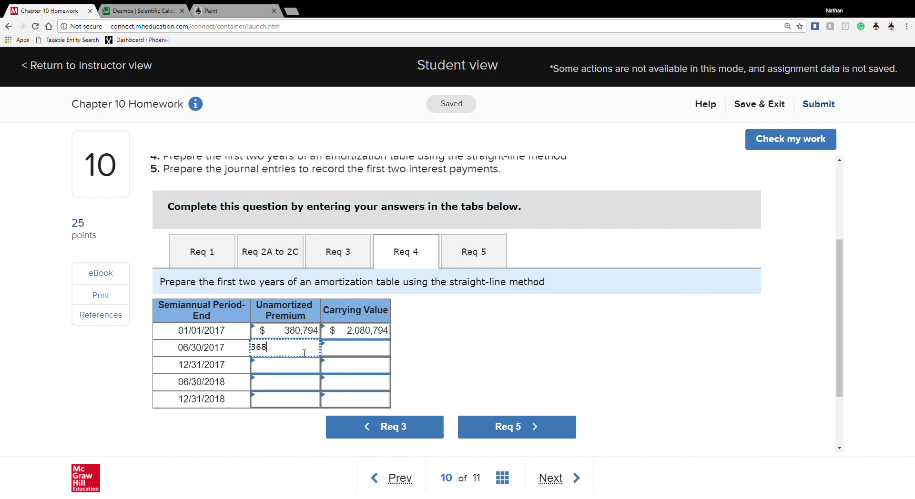
left_click(125, 11)
type("-12693 − 12693")
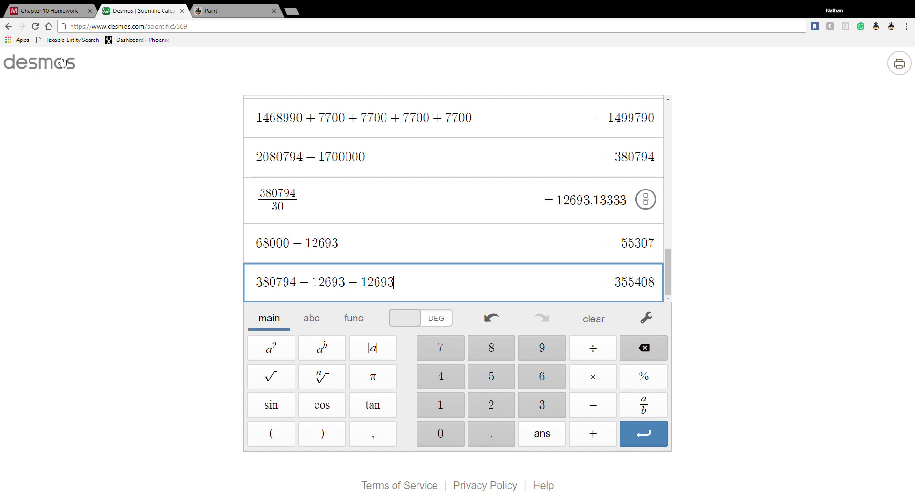
left_click(47, 10)
left_click(295, 369)
type("355408")
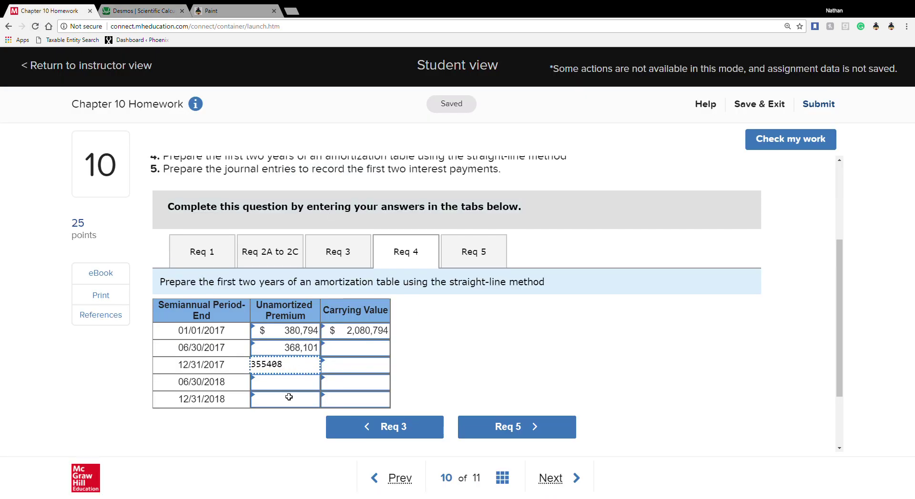
left_click(278, 384)
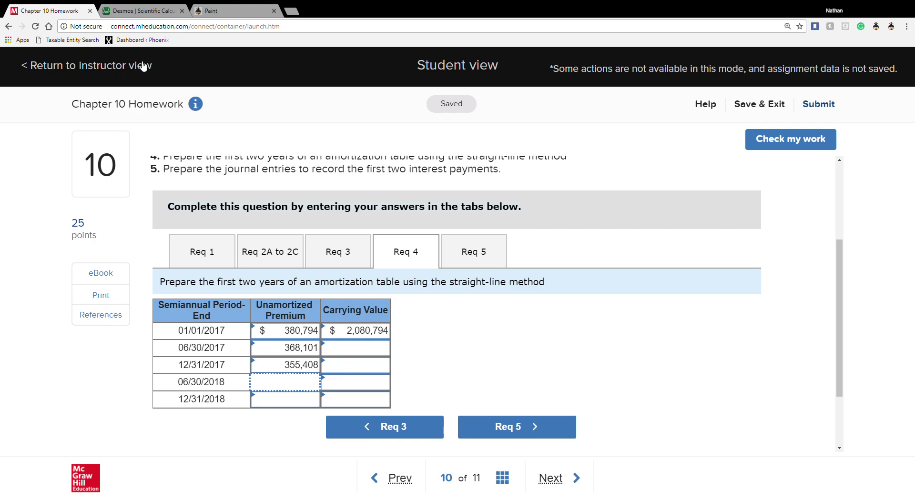
Step: Subtract 12,693 twice more and enter 2018 premiums 342,715 and 330,022, then start a fresh calculator line
left_click(129, 14)
type("-12693-12693-12693")
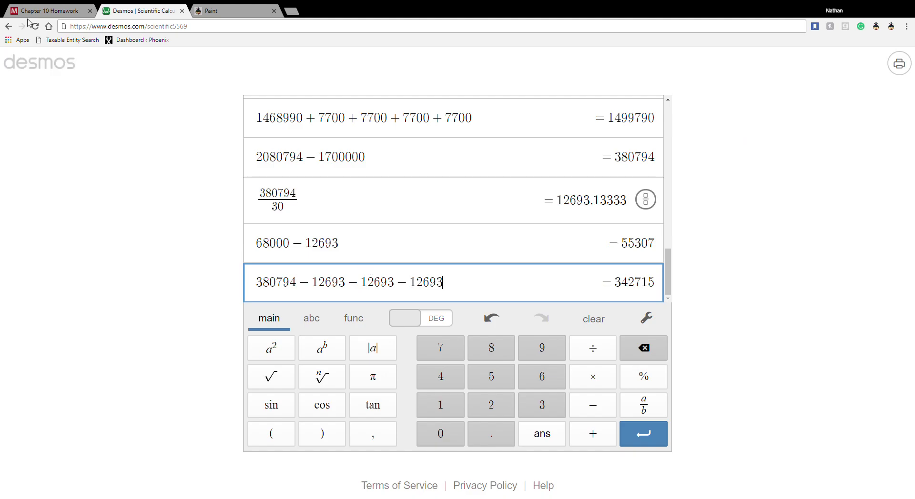
left_click(40, 10)
left_click(304, 382)
type("342")
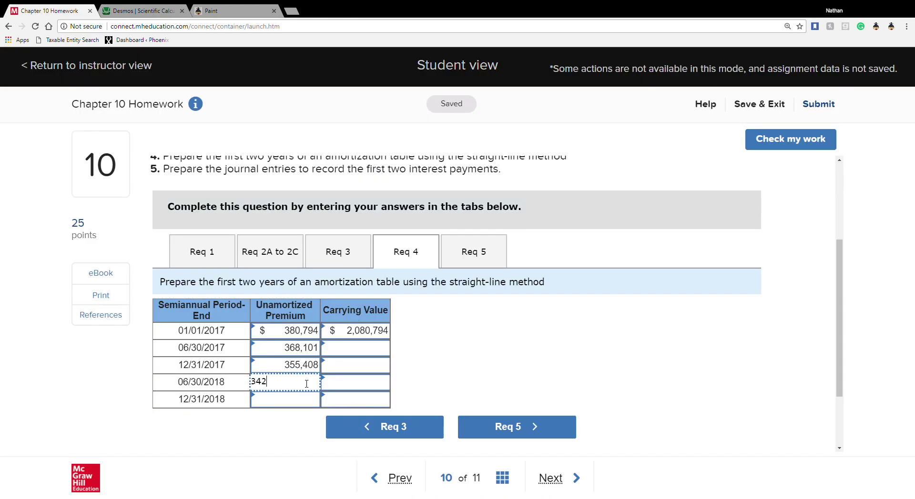
type("715")
left_click(274, 401)
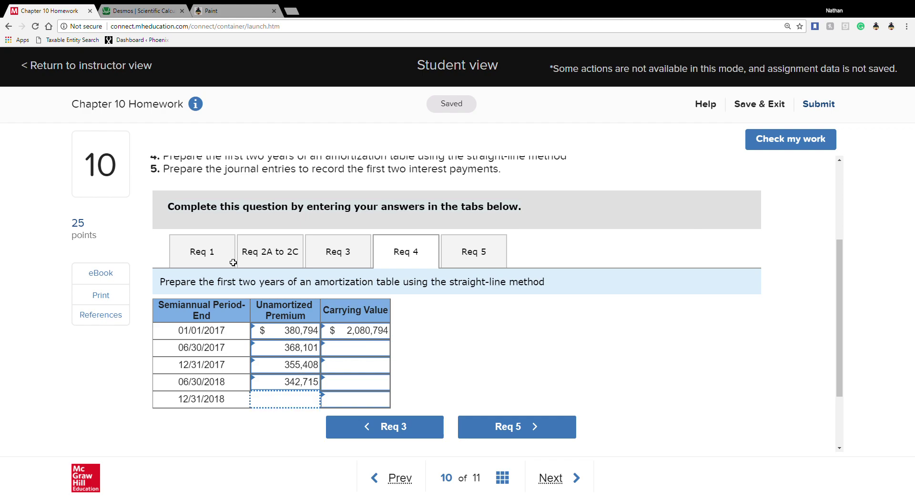
left_click(139, 9)
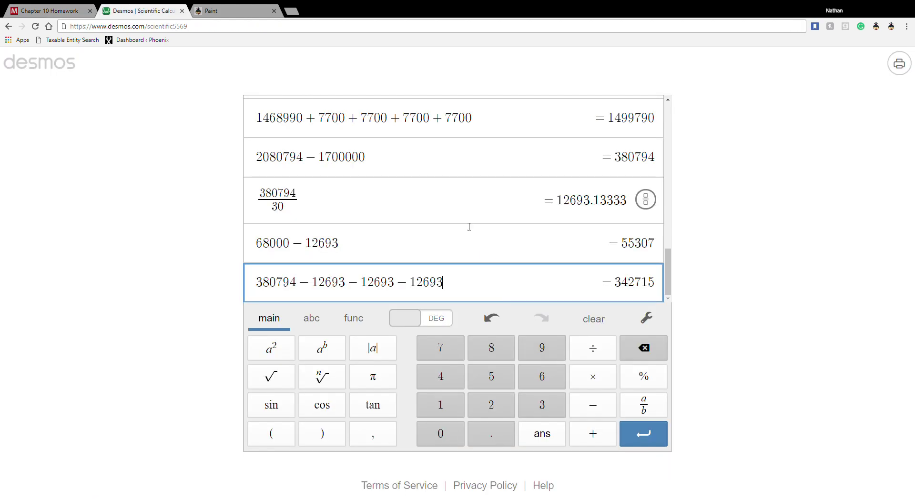
type("-12693")
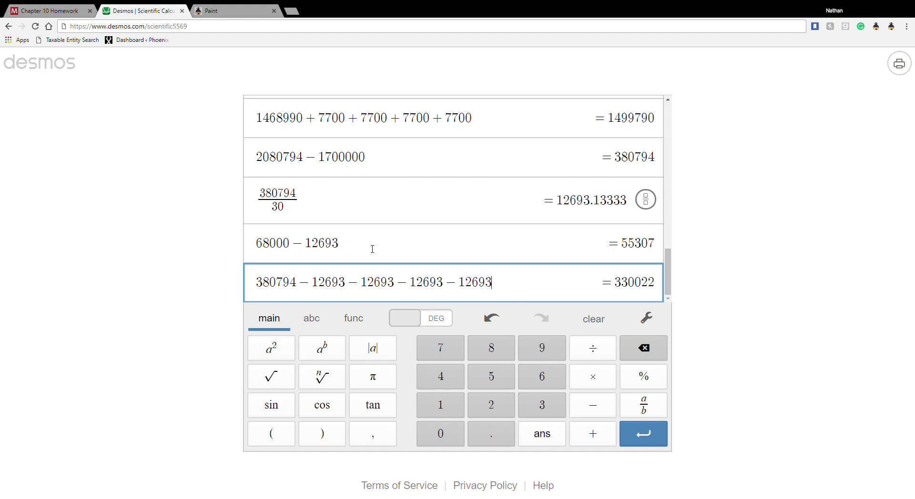
left_click(41, 11)
left_click(299, 403)
type("330022")
key("Return")
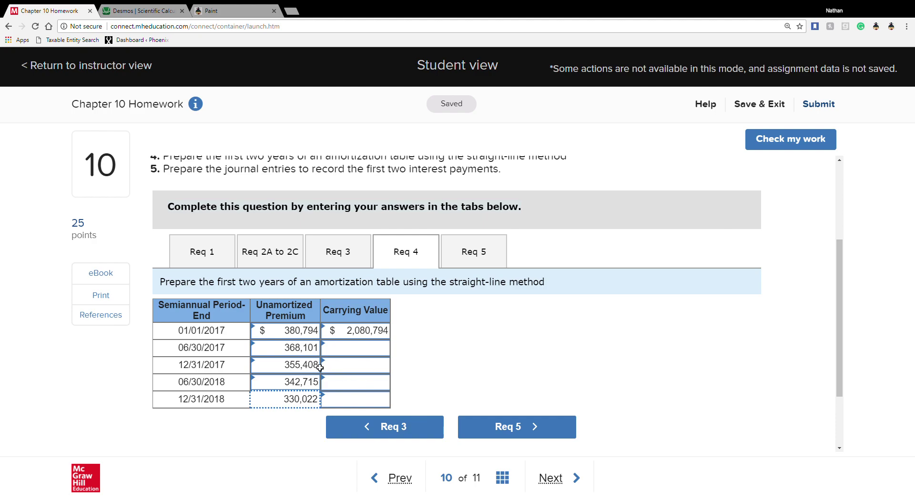
left_click(123, 14)
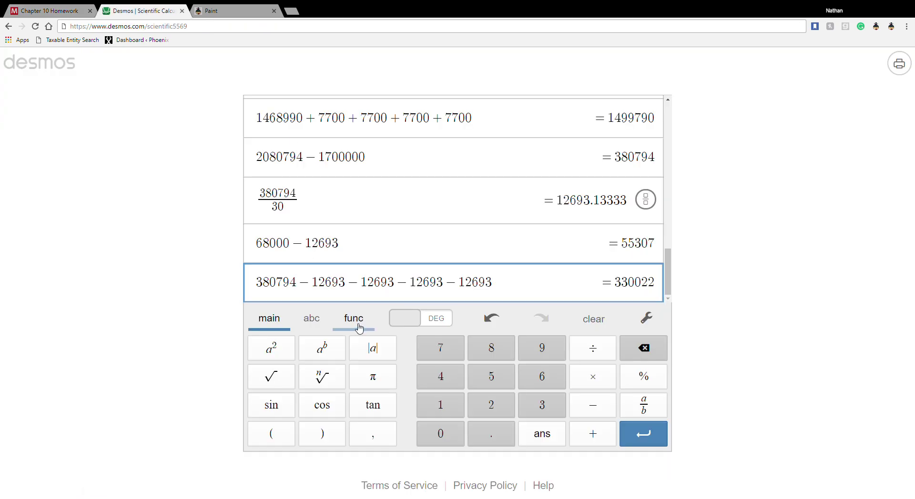
key("Return")
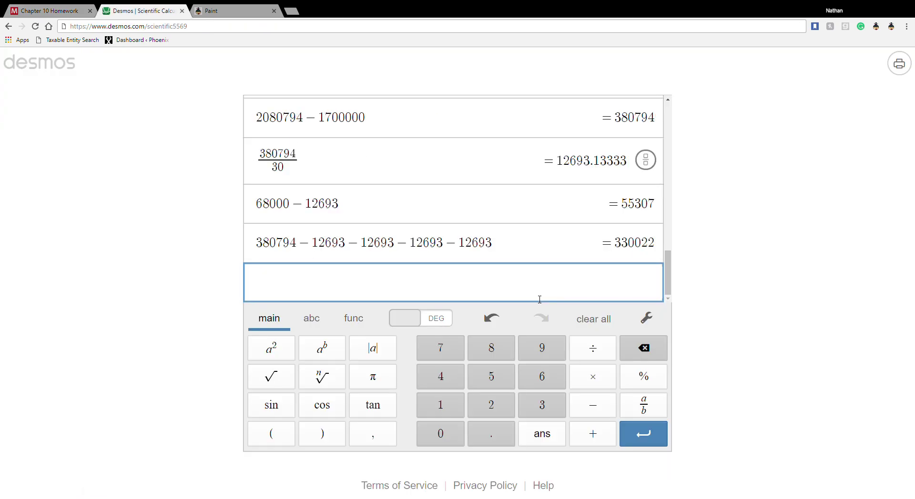
left_click(62, 10)
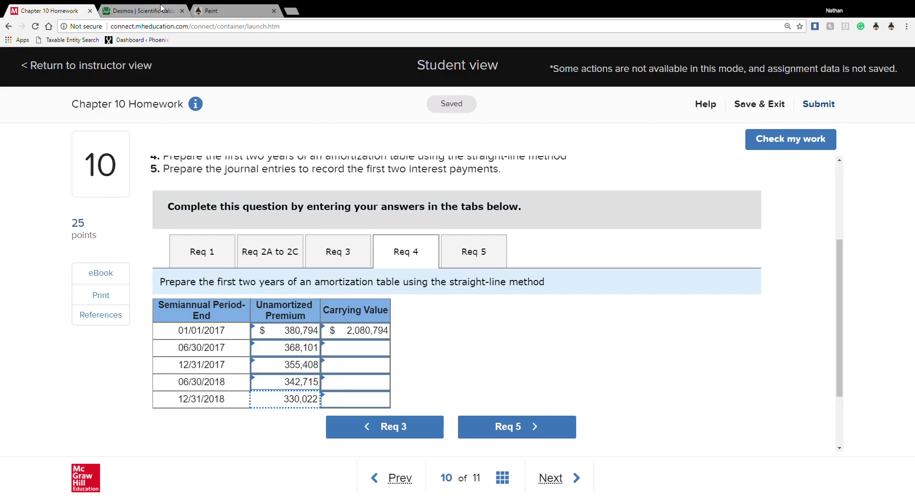
Step: Compute 2080794−12693 in Desmos and enter 2017 carrying values 2,068,101 and 2,055,408
left_click(161, 8)
type("2080794")
type("-12693")
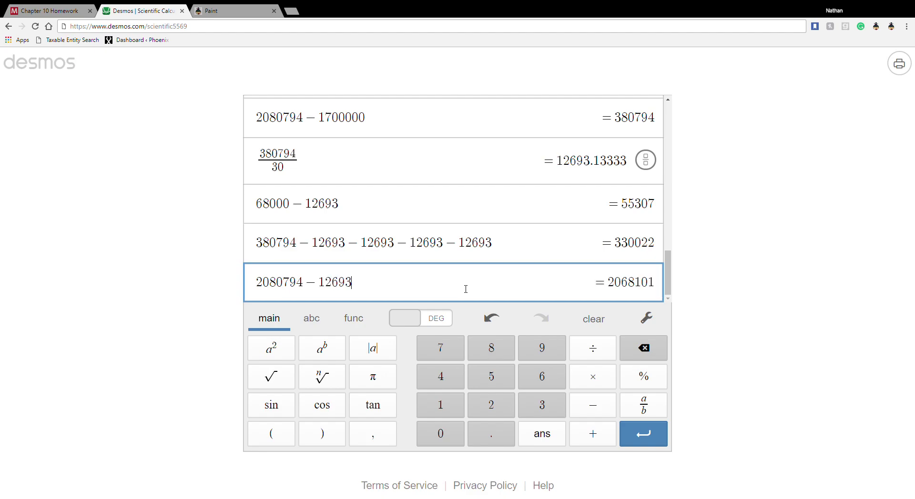
left_click(73, 10)
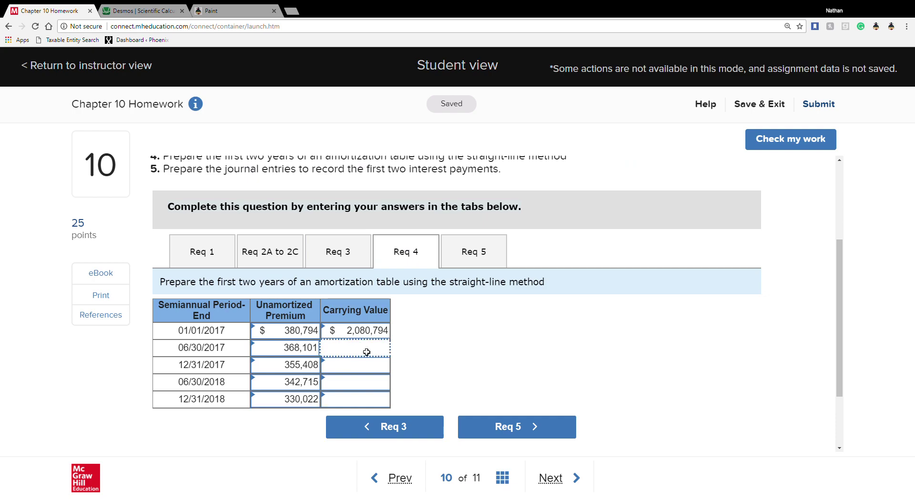
type("2068101")
left_click(364, 365)
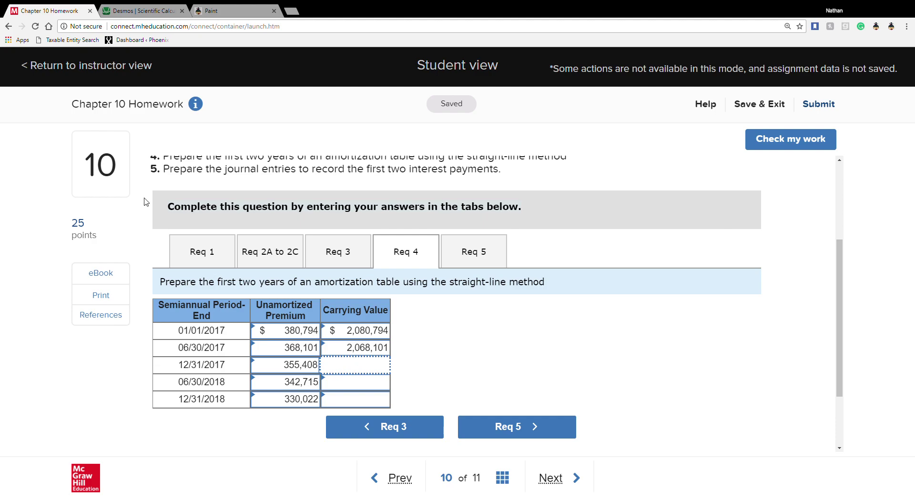
left_click(138, 12)
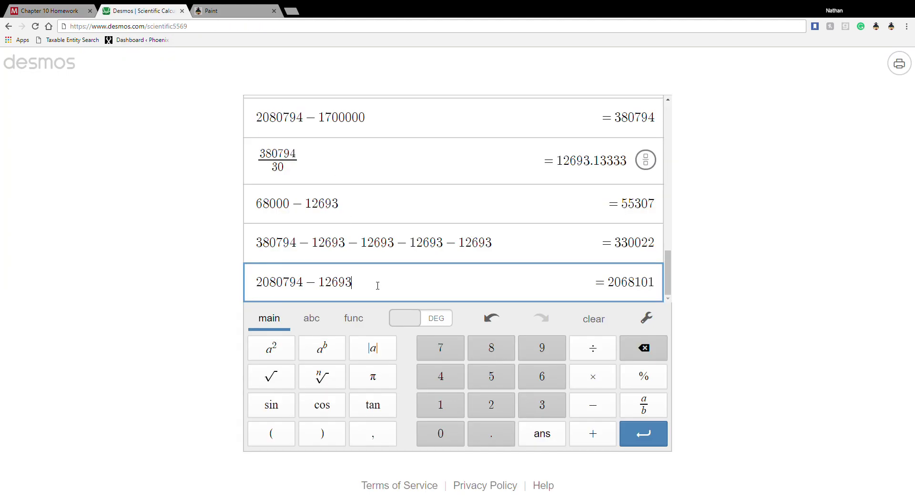
type("-")
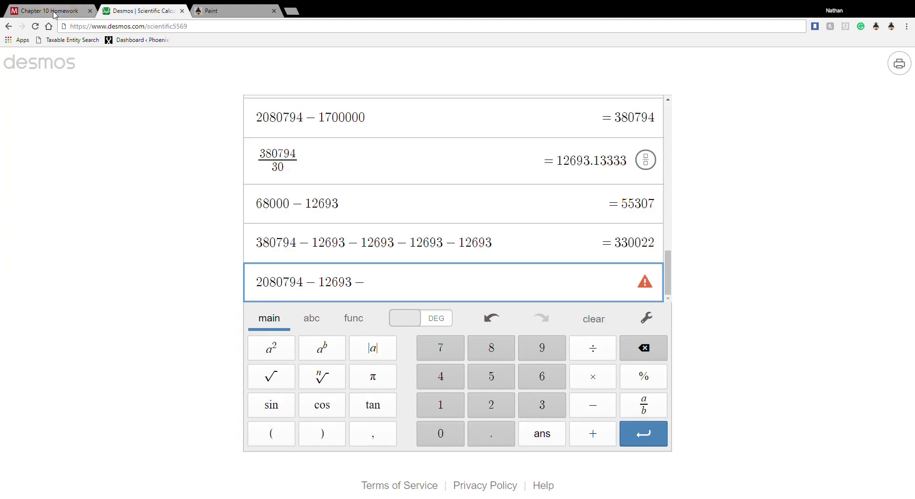
left_click(61, 9)
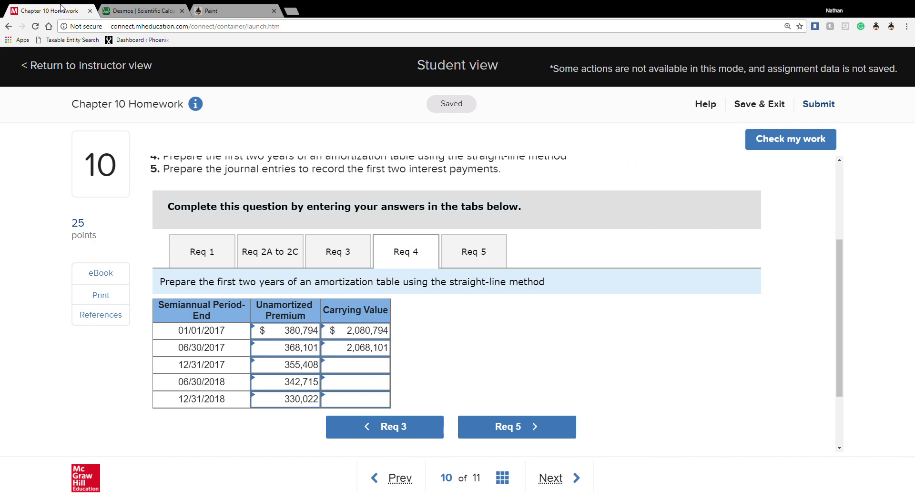
left_click(130, 10)
type("12693 - 12693")
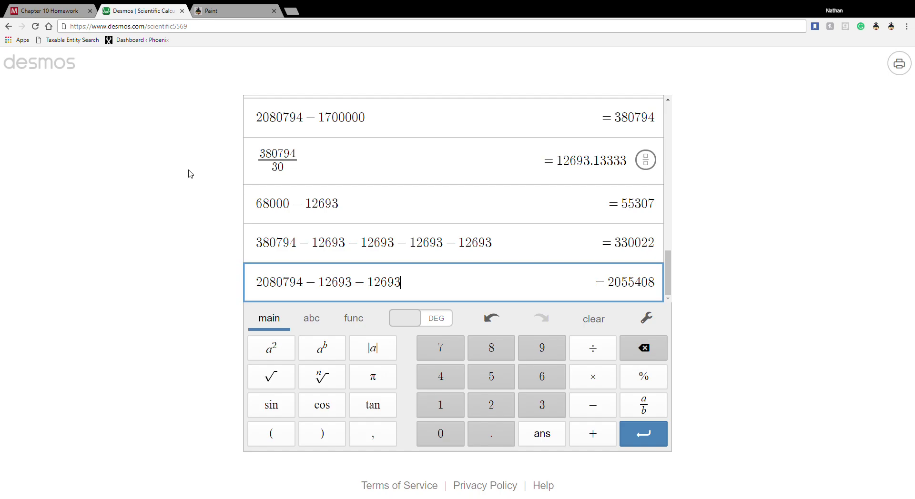
left_click(66, 12)
left_click(350, 367)
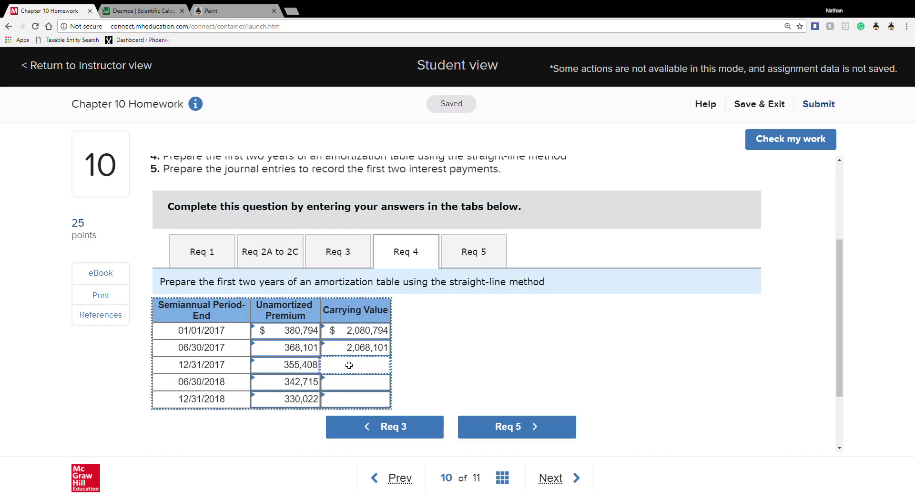
type("205")
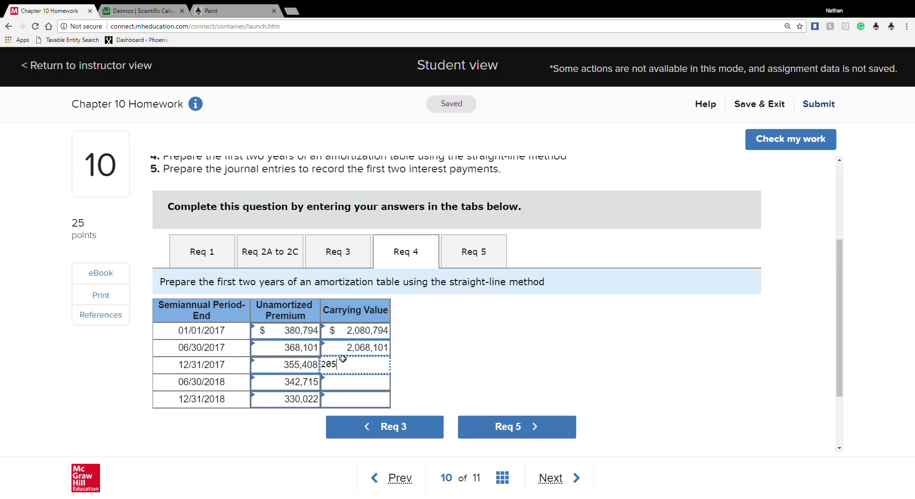
type("5408")
left_click(354, 385)
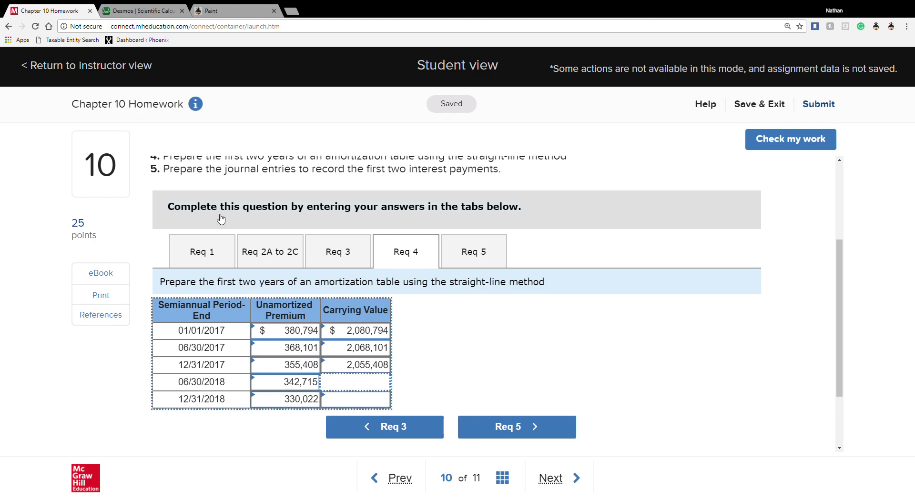
Step: Subtract 12,693 again and enter carrying values 2,042,715 and 2,030,022 for 2018
left_click(123, 11)
type("-12693 - 12693 - 12693")
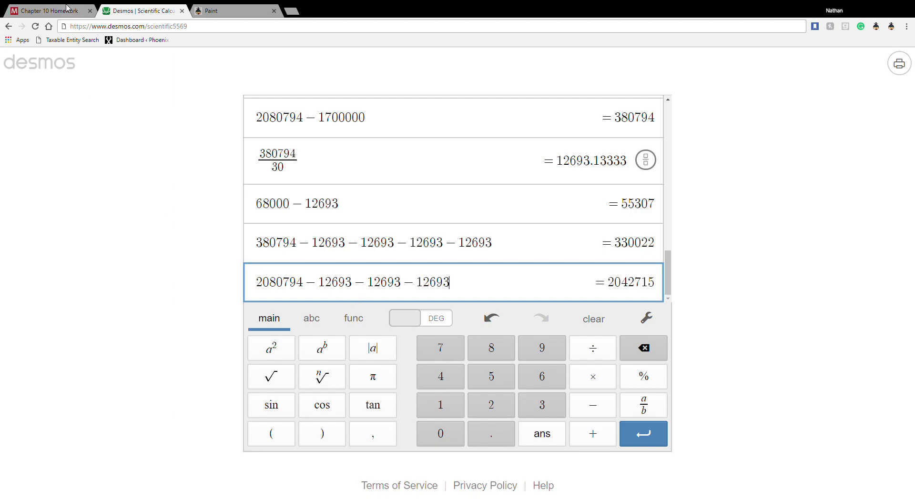
left_click(67, 9)
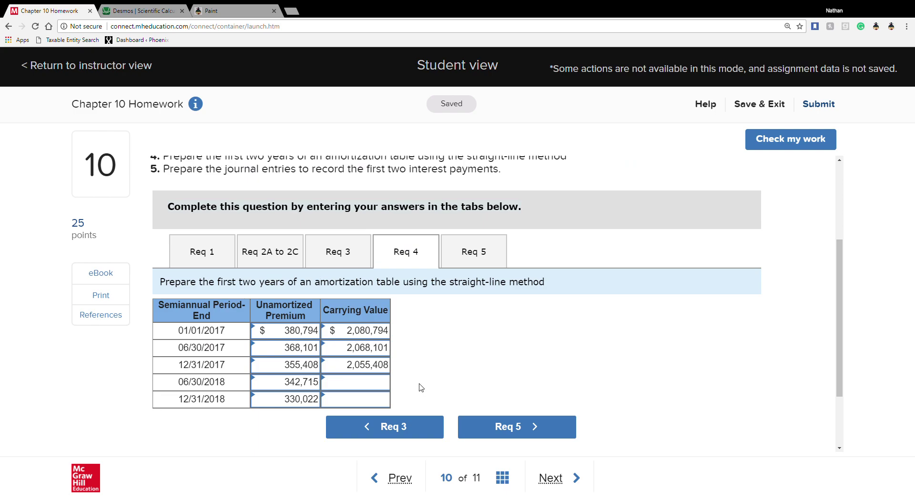
left_click(355, 390)
type("2042715")
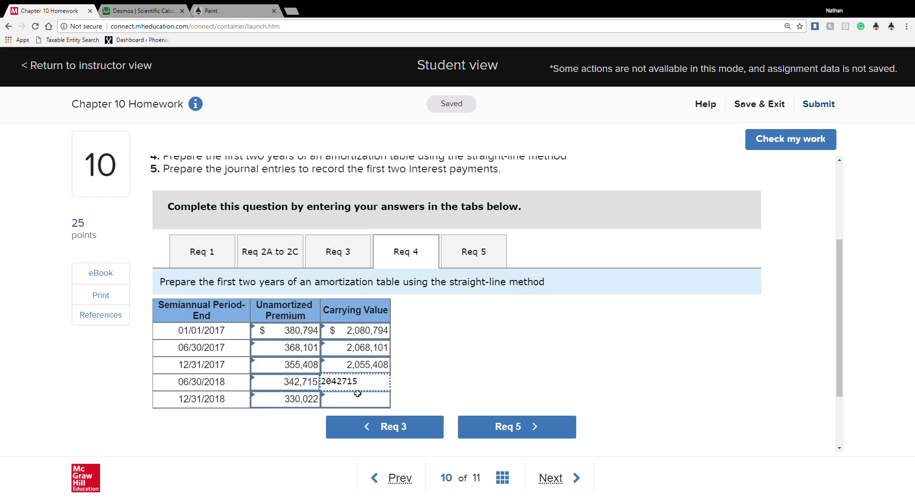
left_click(350, 402)
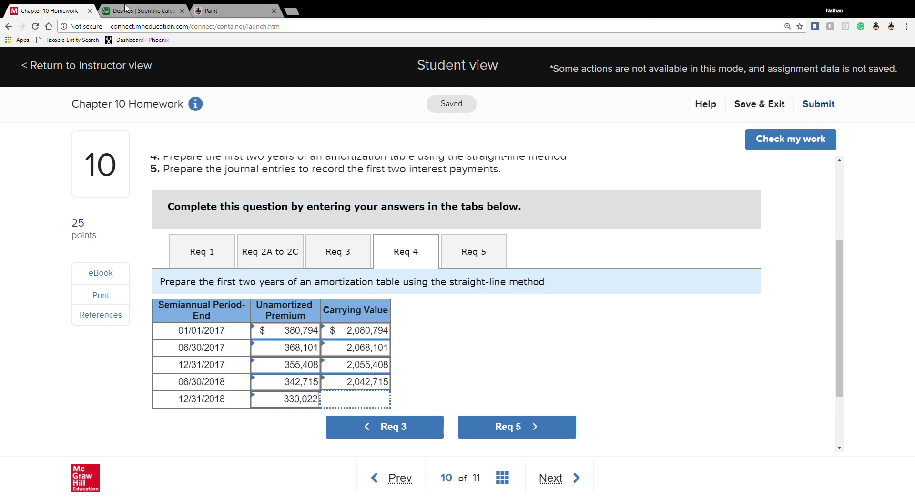
left_click(127, 9)
type("-12693 − 12693 − 12693 − 12693")
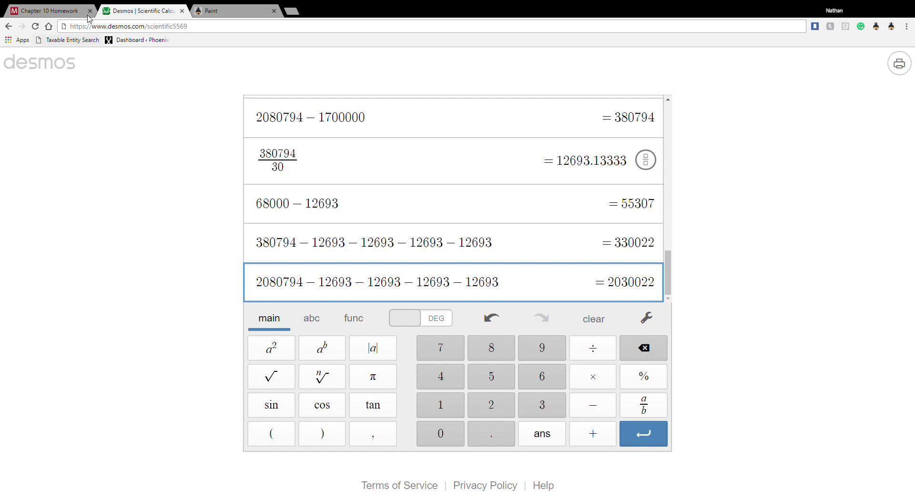
left_click(62, 9)
left_click(385, 388)
type("2030")
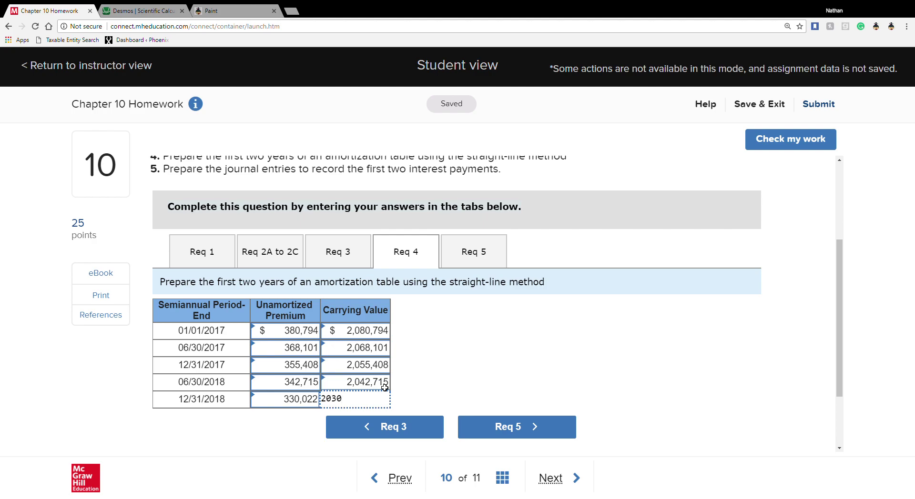
type("022")
left_click(450, 386)
Step: Check the Req 4 amortization answers, confirm all cells marked correct, and return to the question
left_click(781, 143)
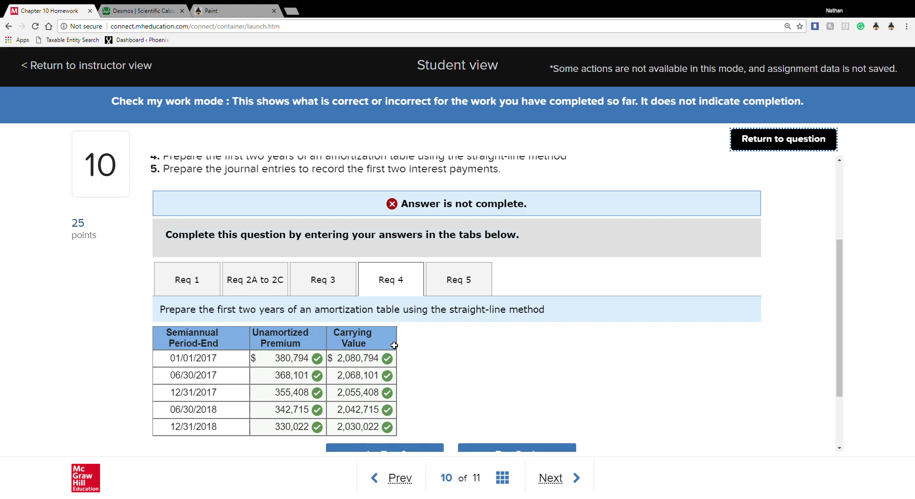
left_click(754, 142)
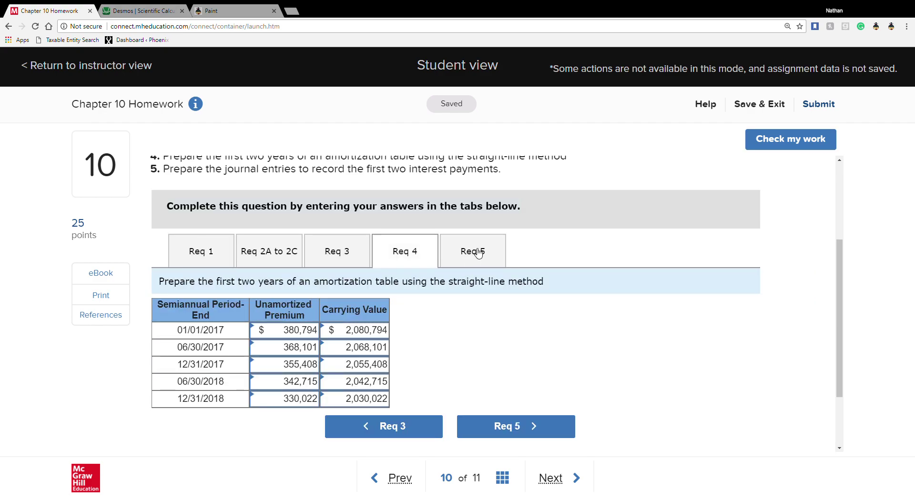
Step: In Req 5, choose Bond interest expense, Premium on bonds payable and Cash as the June 30 accounts
left_click(479, 254)
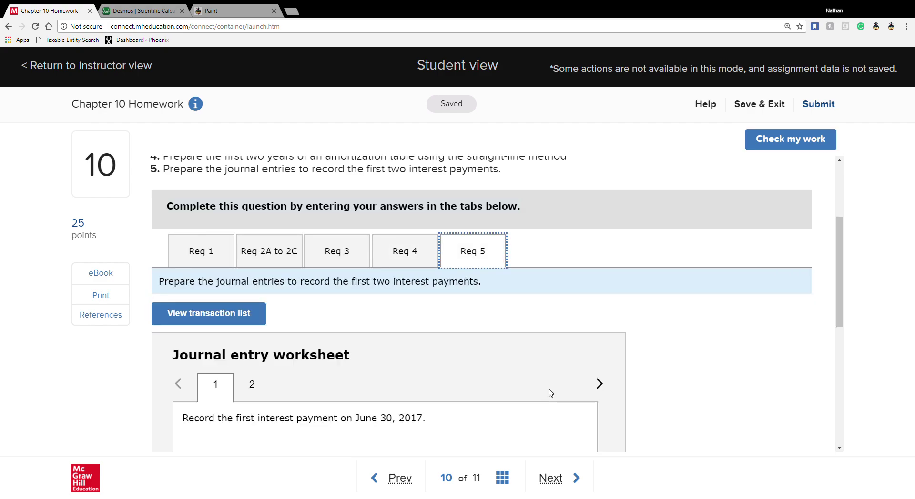
scroll(408, 353, "down", 3)
left_click(382, 332)
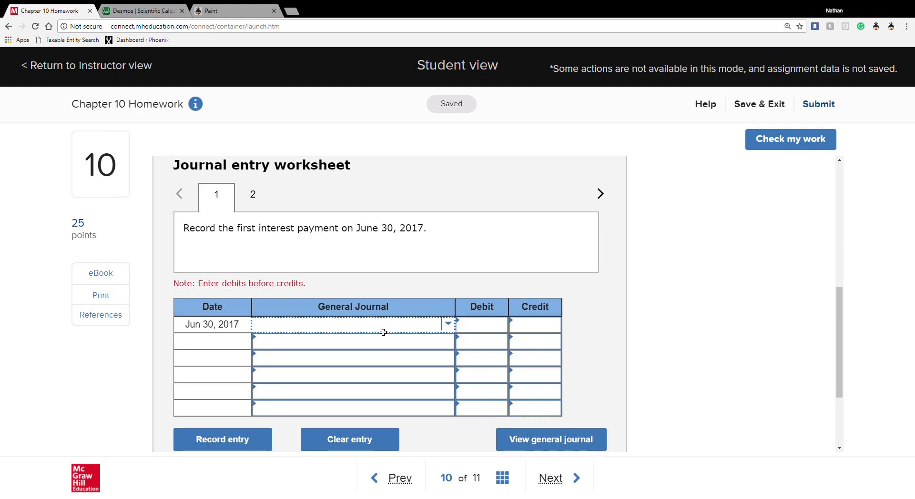
type("bond")
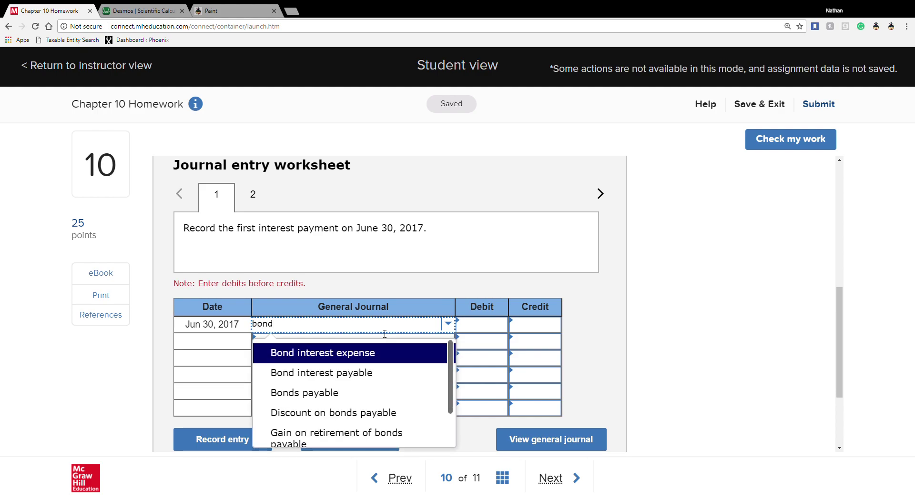
left_click(373, 353)
left_click(338, 349)
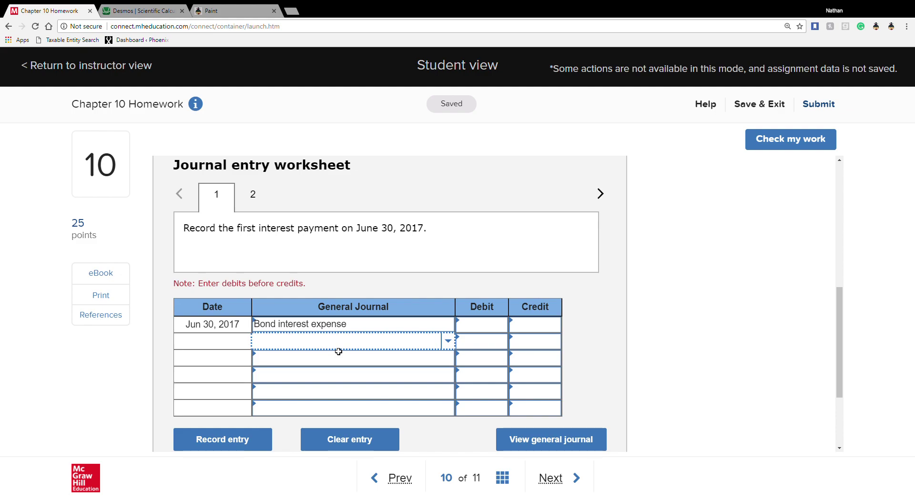
type("pre")
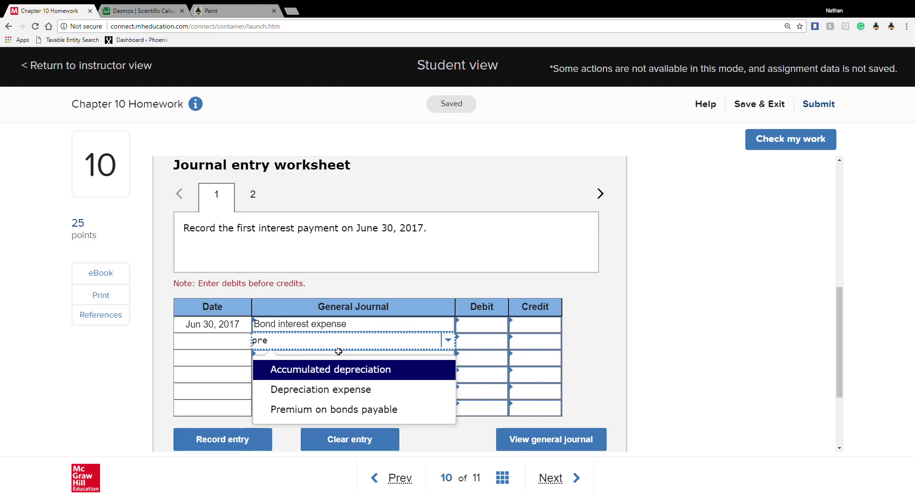
left_click(312, 409)
left_click(309, 358)
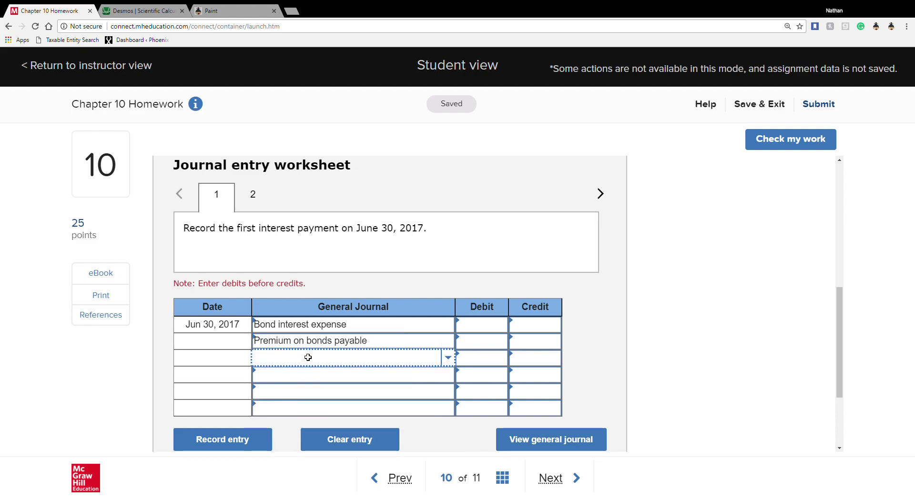
type("cash")
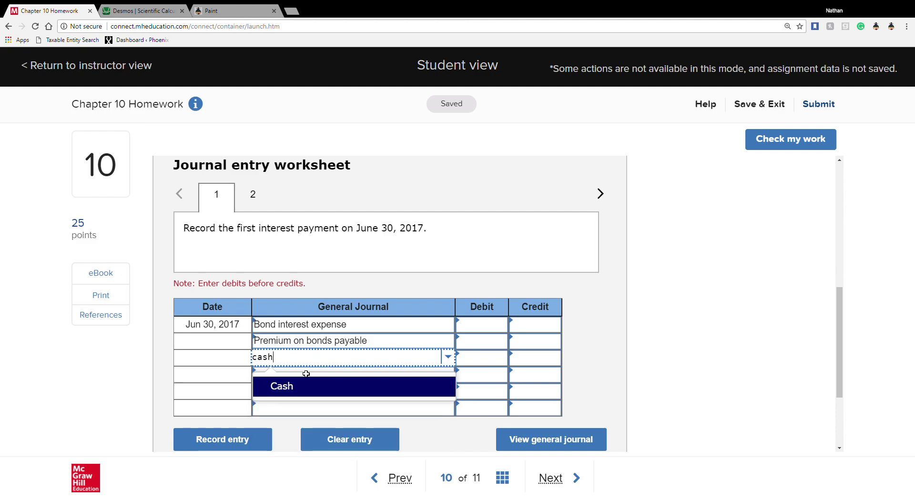
left_click(305, 390)
Step: Enter the 68,000 Cash credit and the 12,693 Premium on bonds payable debit
left_click(526, 365)
type("68000")
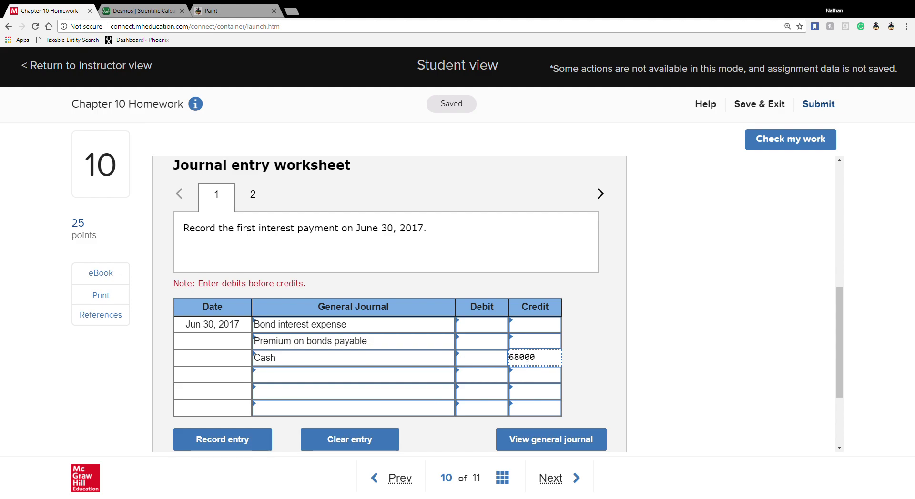
left_click(490, 347)
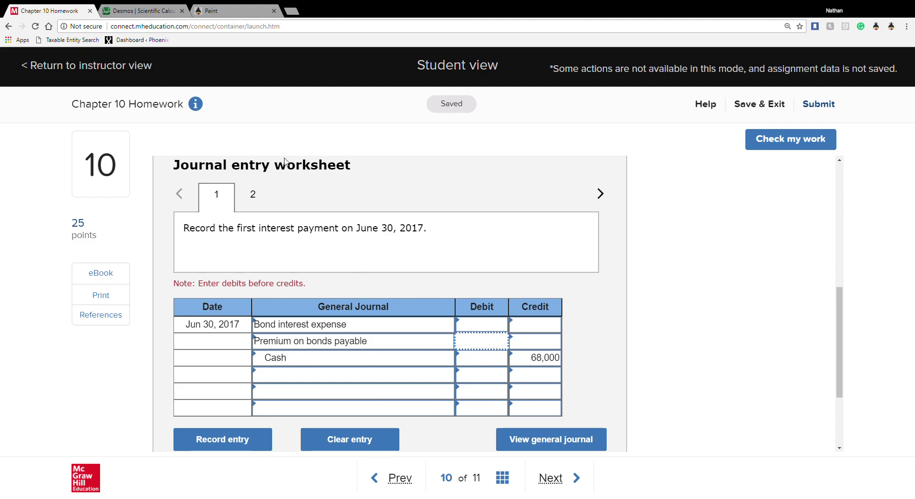
left_click(129, 10)
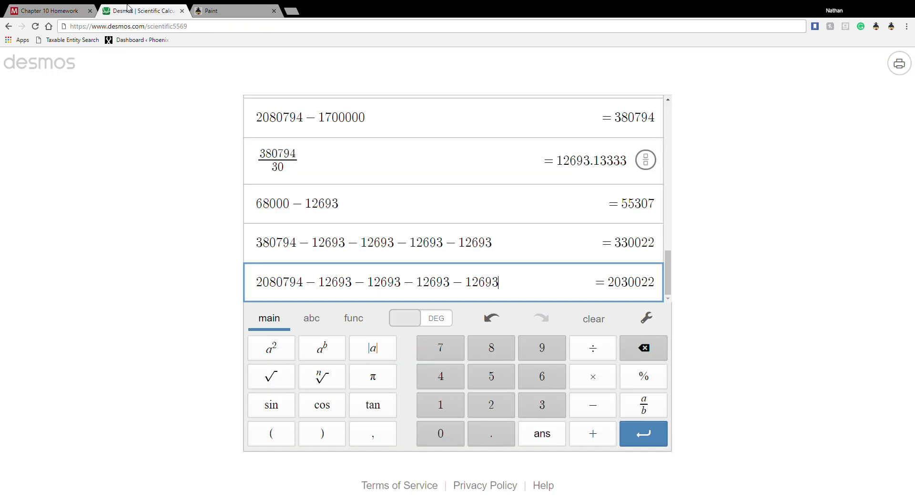
left_click(27, 10)
left_click(484, 348)
type("12693")
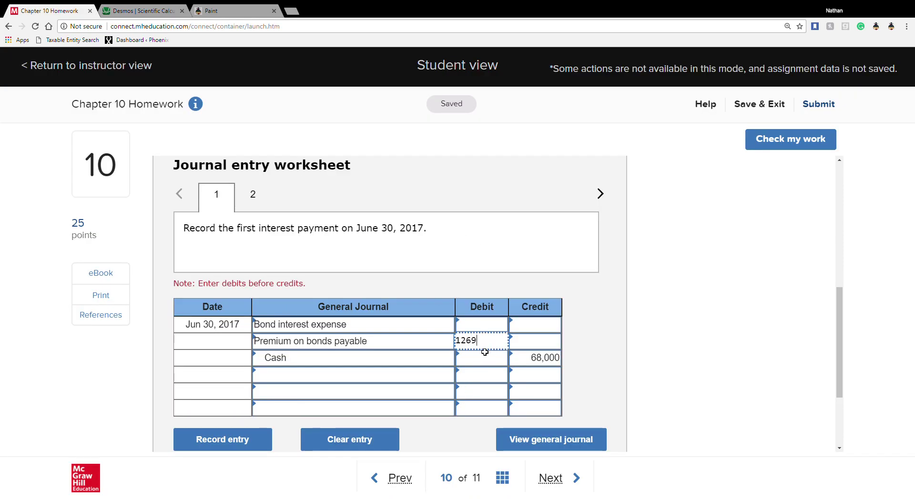
Step: After consulting Req 2A–2C, enter the 55,307 Bond interest expense debit
scroll(333, 330, "up", 4)
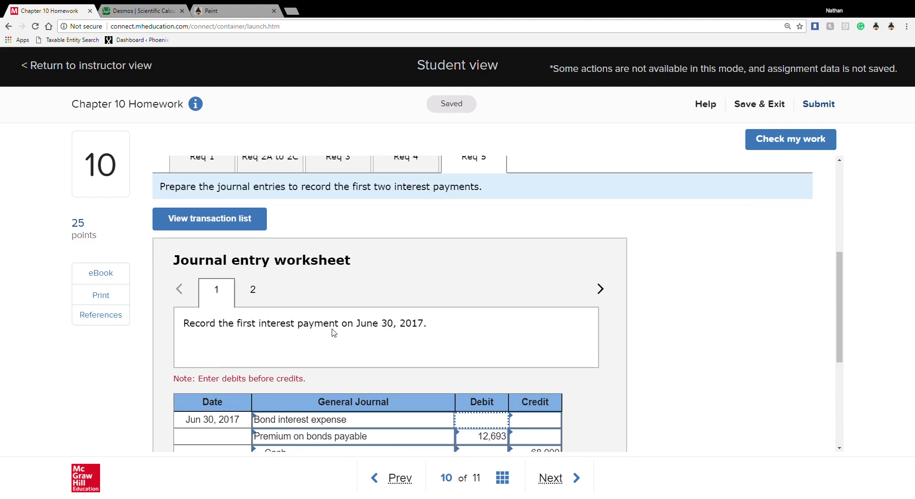
left_click(262, 254)
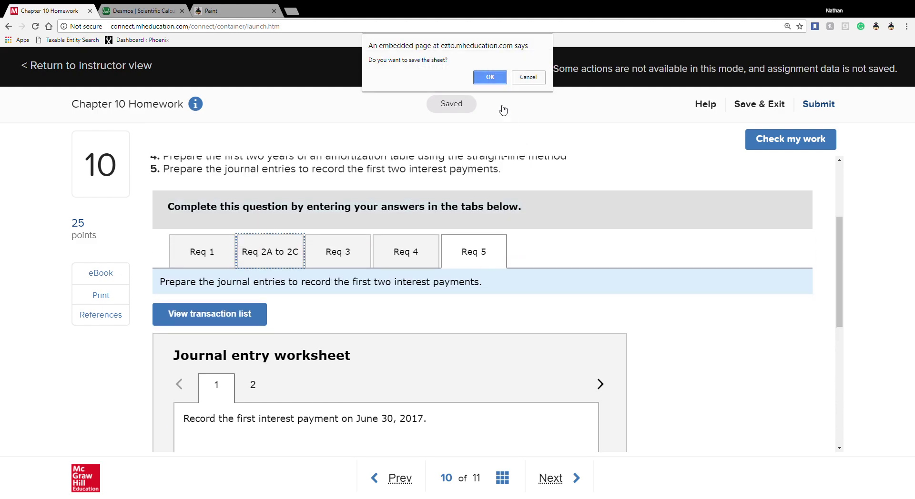
left_click(490, 76)
scroll(494, 286, "down", 4)
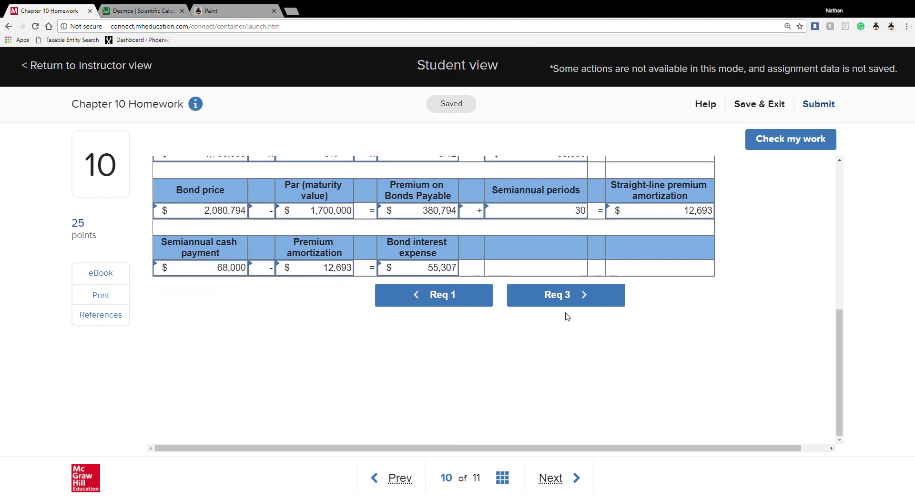
scroll(566, 316, "up", 5)
left_click(496, 346)
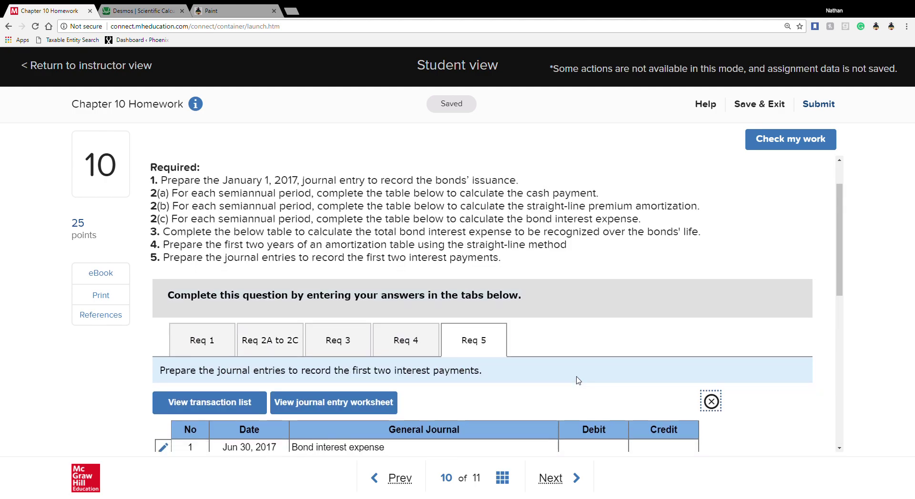
scroll(578, 380, "down", 3)
left_click(655, 314)
left_click(483, 307)
type("55307")
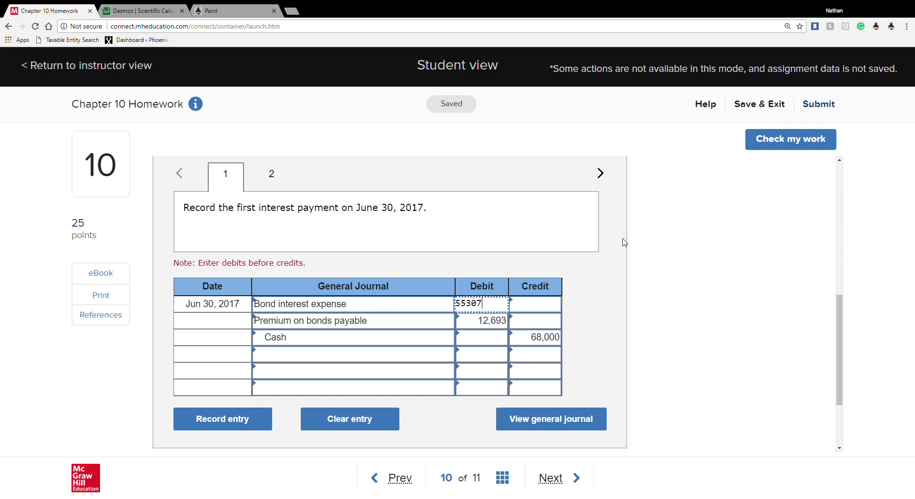
left_click(486, 328)
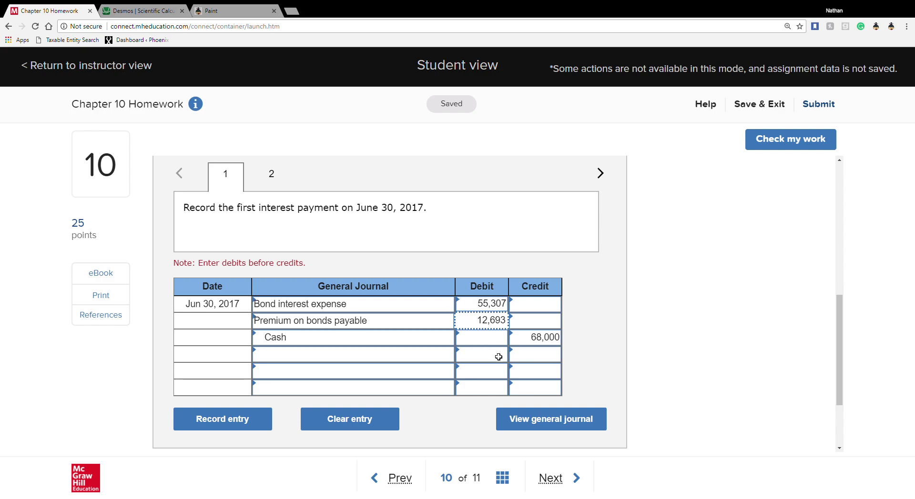
left_click(279, 174)
Step: Pick Bond interest expense, Premium on bonds payable and Cash as the December 31 accounts
left_click(334, 299)
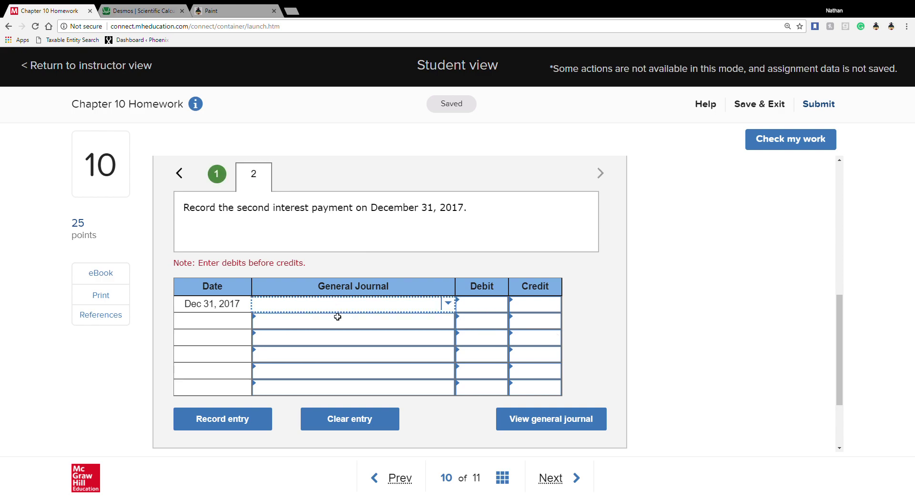
type("bond")
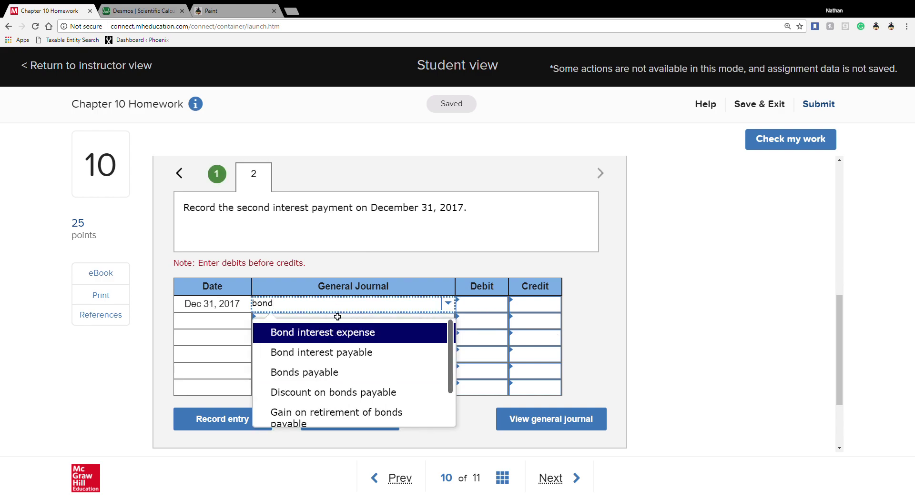
left_click(343, 338)
left_click(312, 325)
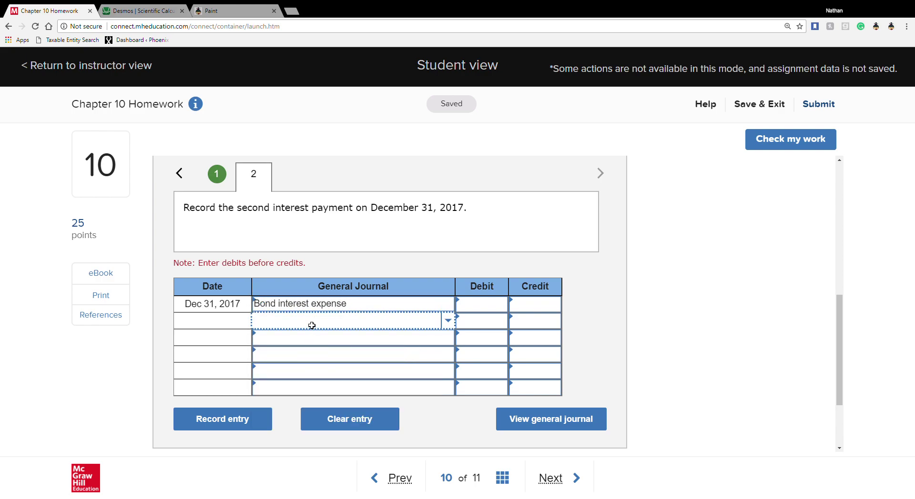
type("pre")
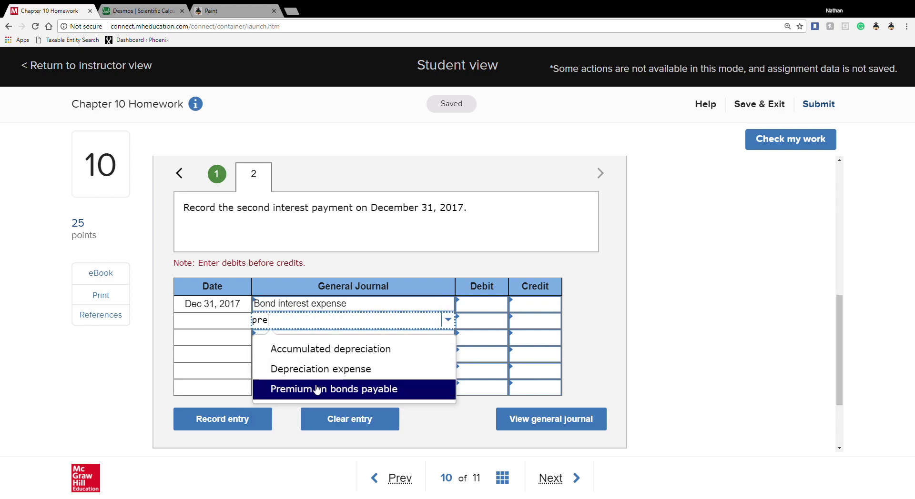
left_click(317, 390)
left_click(305, 339)
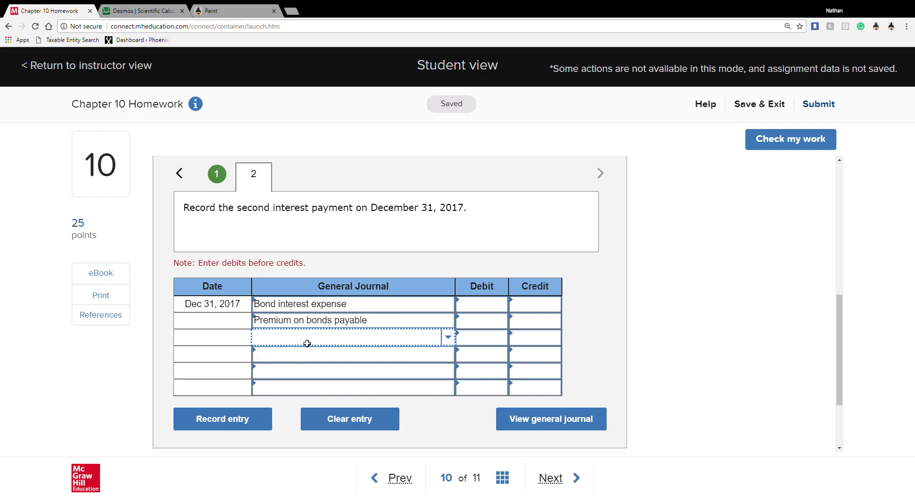
type("cash")
key("Return")
Step: Credit Cash 68,000, checking the June 30 entry for reference
left_click(551, 343)
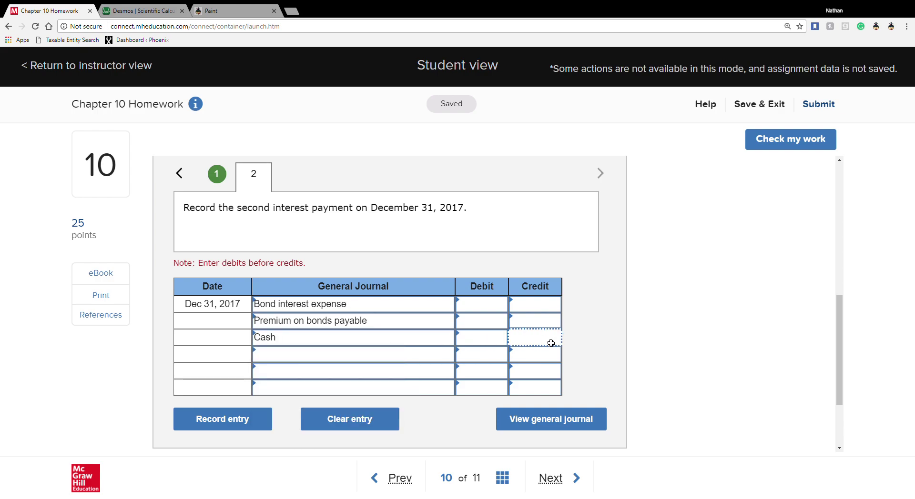
type("68000")
left_click(478, 324)
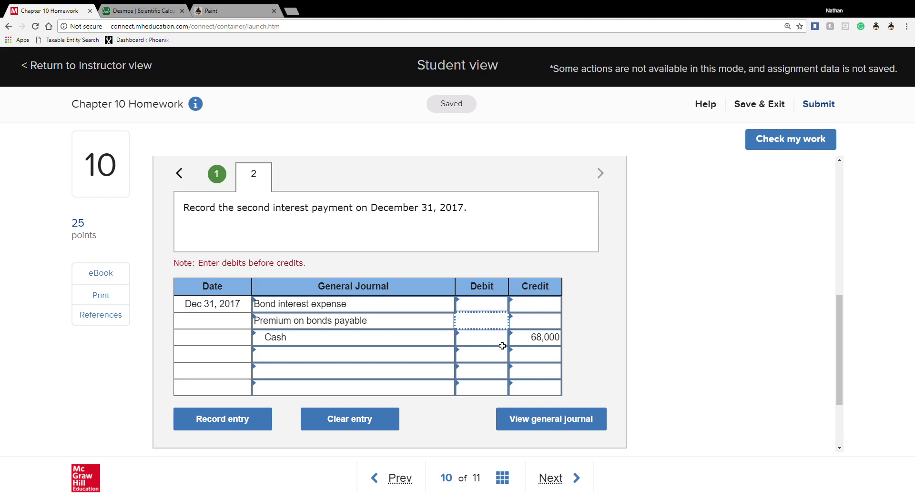
left_click(219, 180)
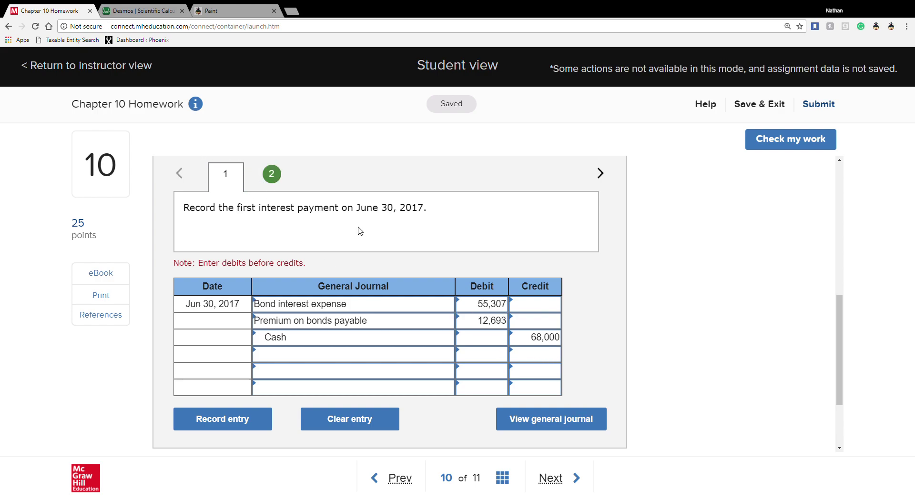
left_click(280, 173)
Step: Debit premium on bonds payable 12,693 and bond interest expense 55,307
left_click(479, 321)
type("12,693")
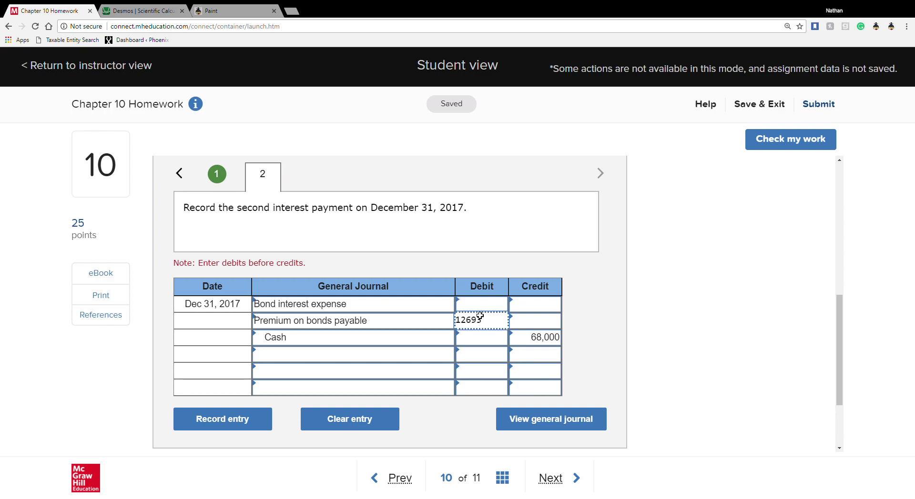
left_click(480, 304)
left_click(224, 180)
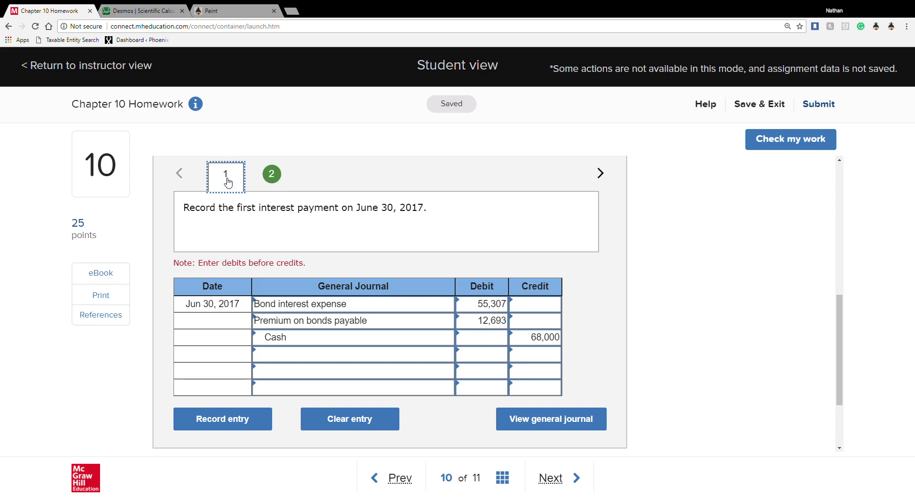
left_click(270, 178)
left_click(502, 310)
type("55307")
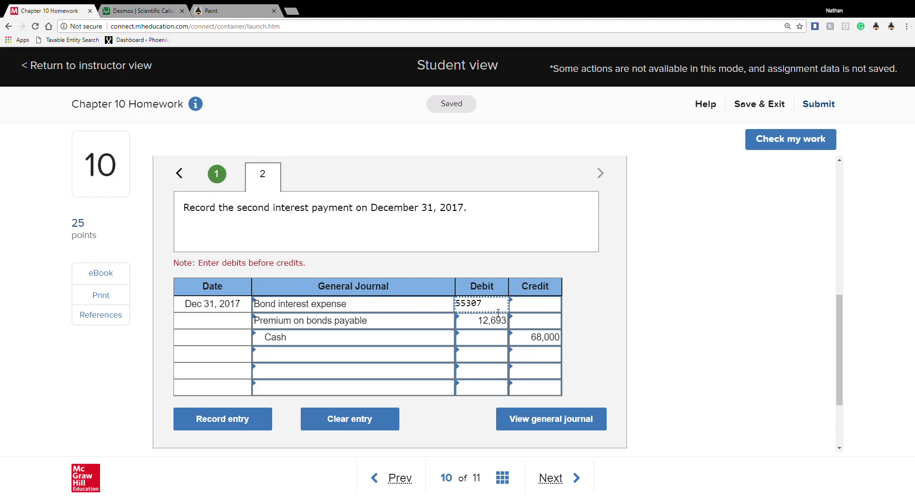
left_click(482, 339)
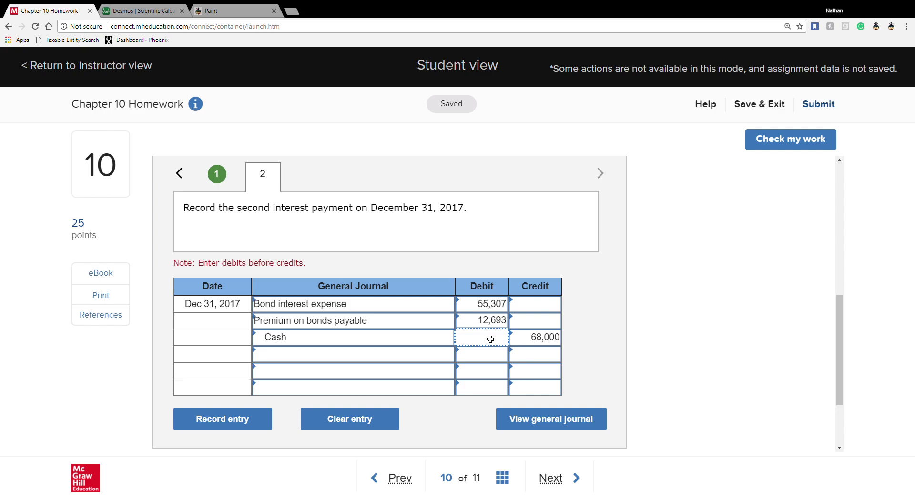
Step: Verify the two interest-payment entries are correct and advance to question 11
left_click(768, 141)
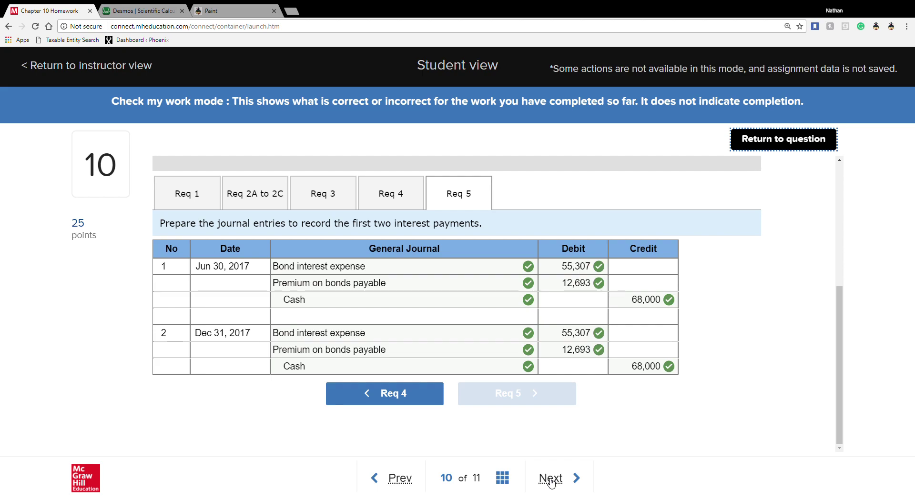
left_click(550, 479)
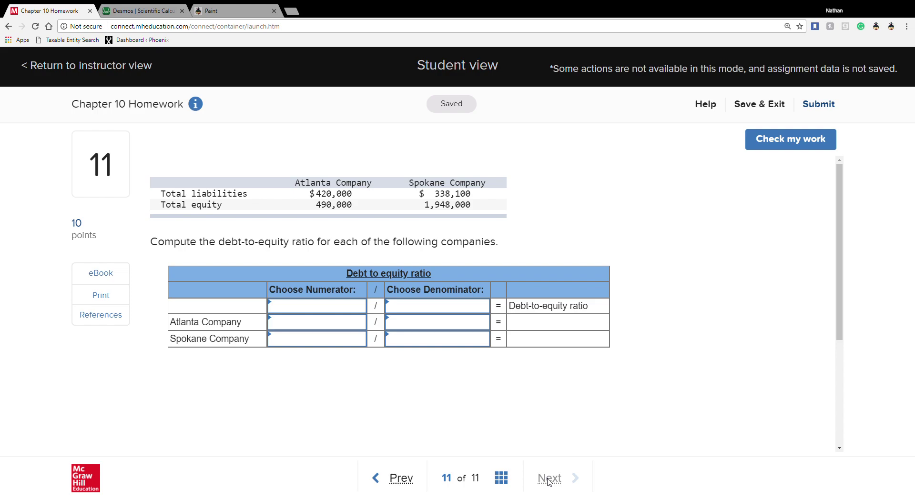
Step: Set the debt-to-equity formula to Total liabilities over Total equity
left_click(348, 307)
left_click(360, 306)
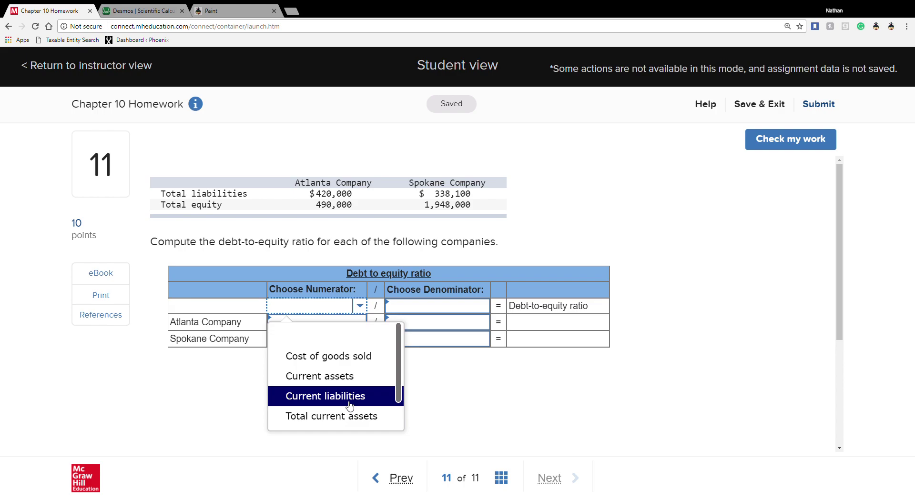
scroll(350, 405, "down", 2)
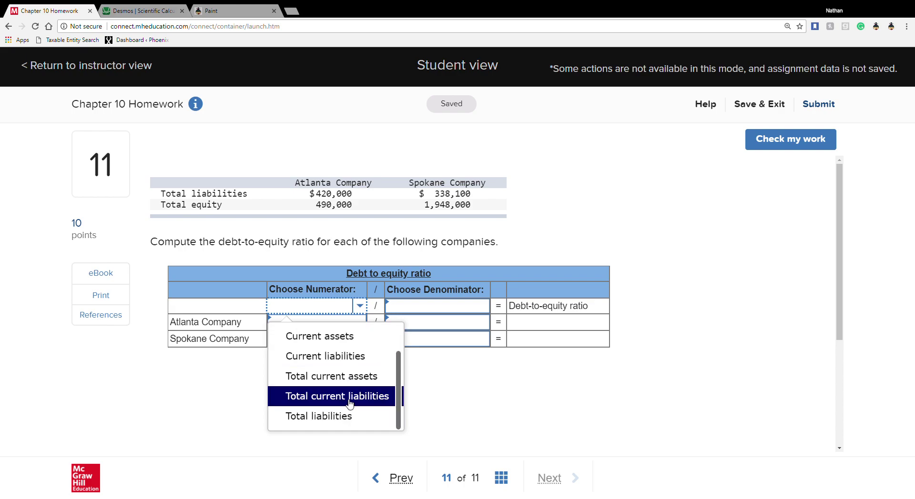
left_click(342, 423)
left_click(448, 307)
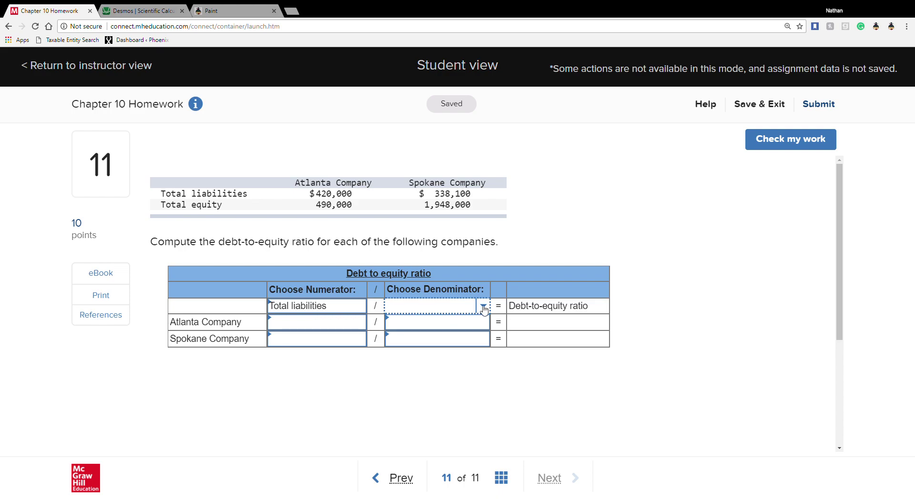
left_click(483, 306)
scroll(450, 399, "down", 3)
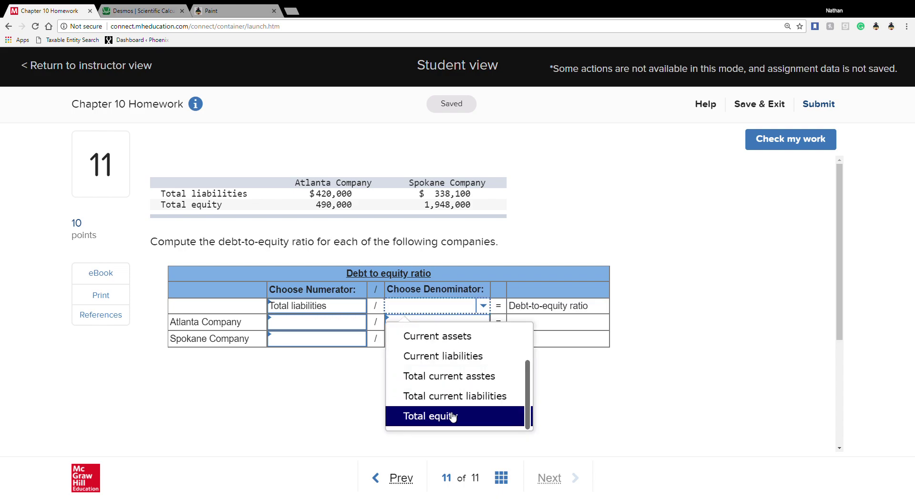
left_click(448, 415)
Step: Check the ratio setup is marked correct and return to the question
left_click(778, 145)
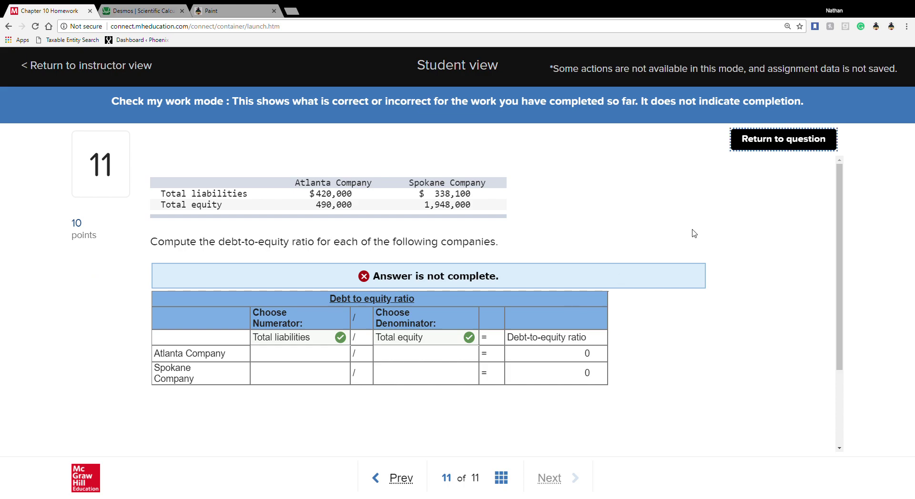
left_click(780, 145)
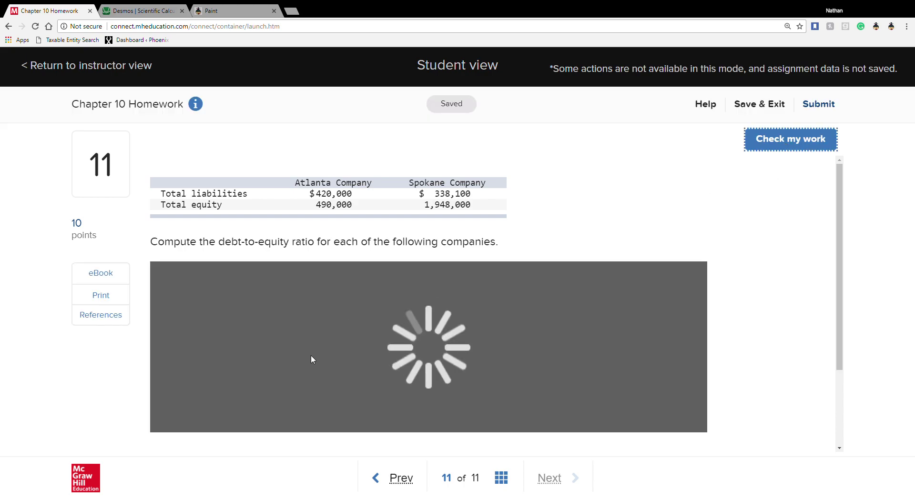
left_click(343, 319)
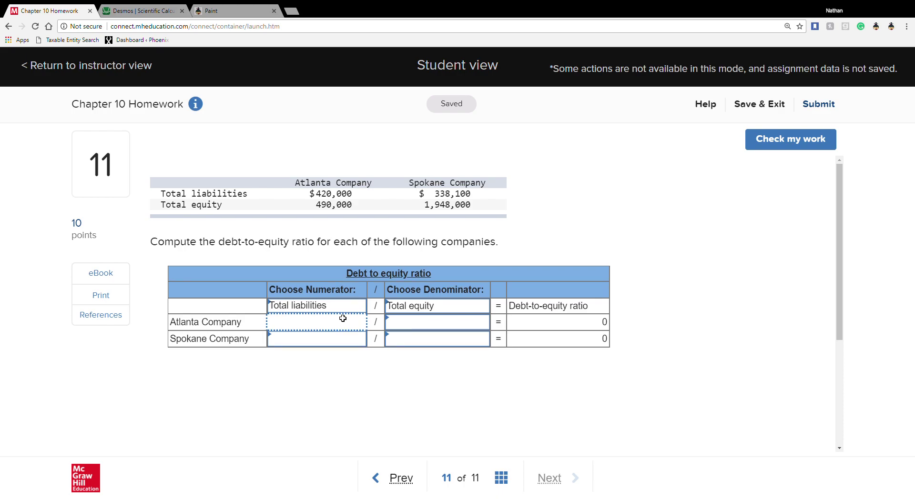
Step: Enter Atlanta's total liabilities 420,000 and total equity 490,000
type("420000")
key("Return")
key("Tab")
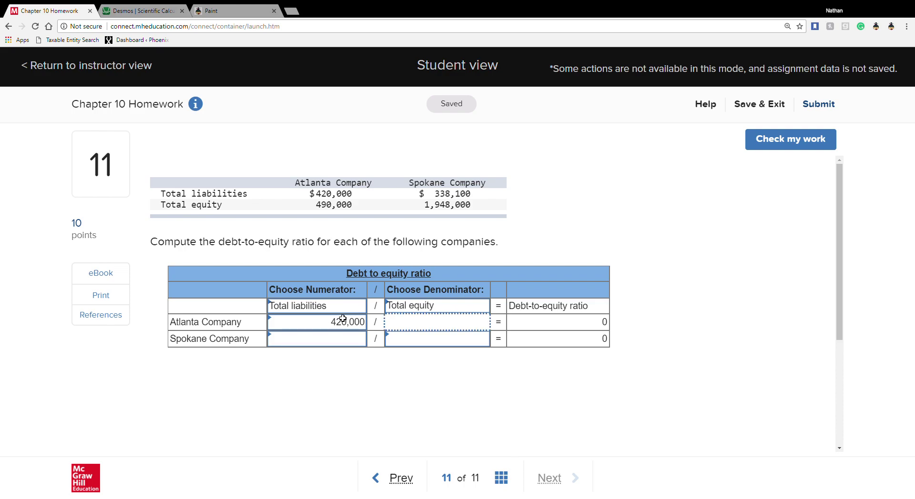
type("490000")
key("Tab")
key("Tab")
Step: Enter Spokane's total liabilities 338,100 and total equity 1,948,000, giving ratios 0.86 and 0.17
key("shift+Tab")
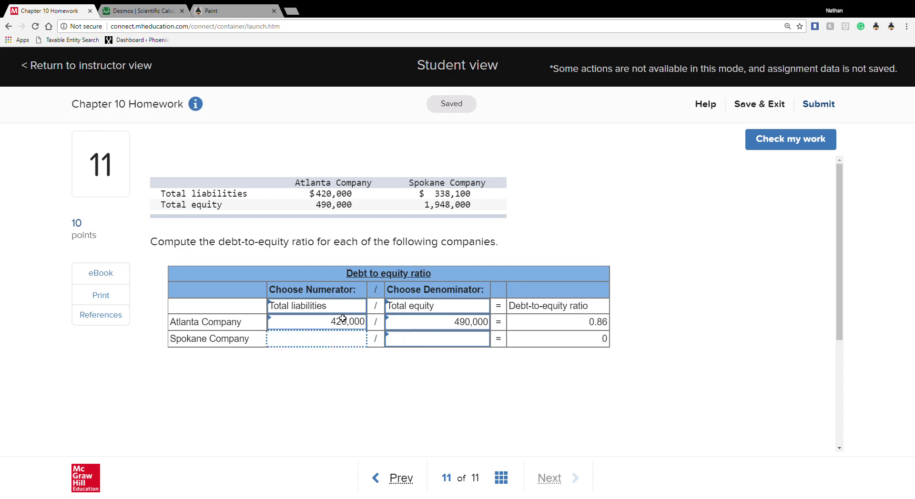
type("338100")
key("Tab")
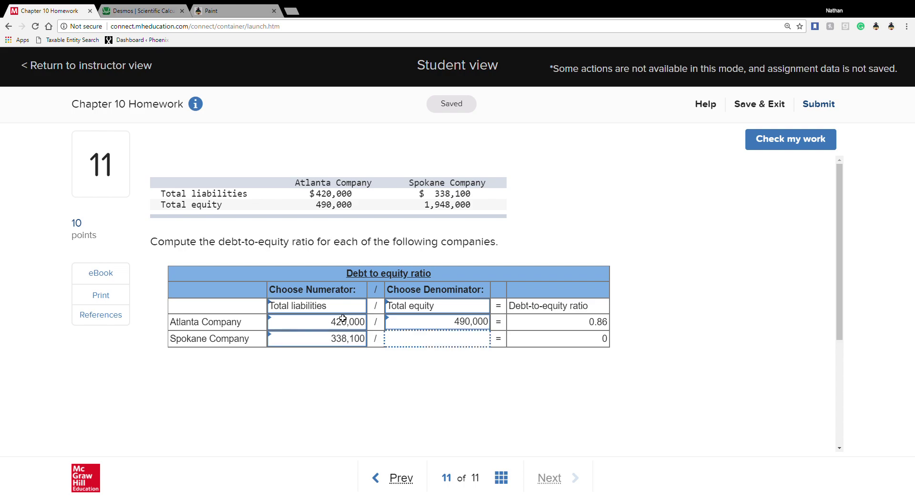
type("1940")
key("BackSpace")
type("8000")
key("Tab")
scroll(498, 404, "down", 4)
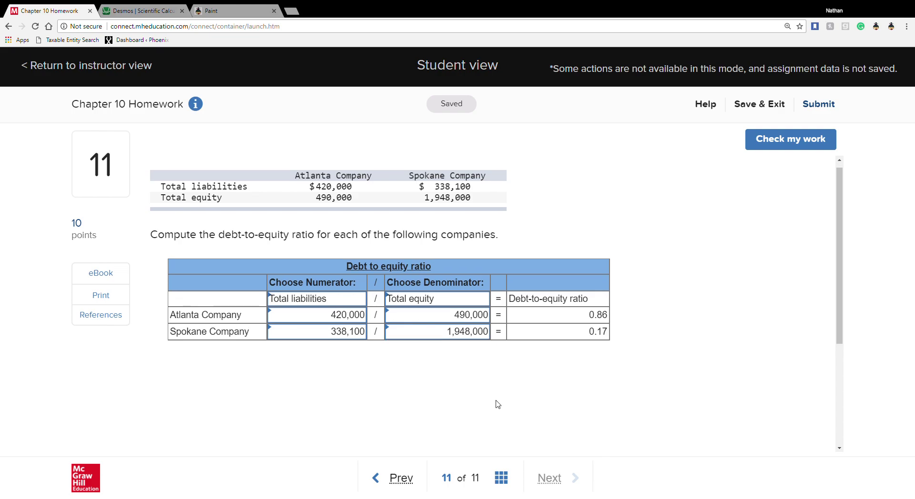
scroll(497, 404, "up", 3)
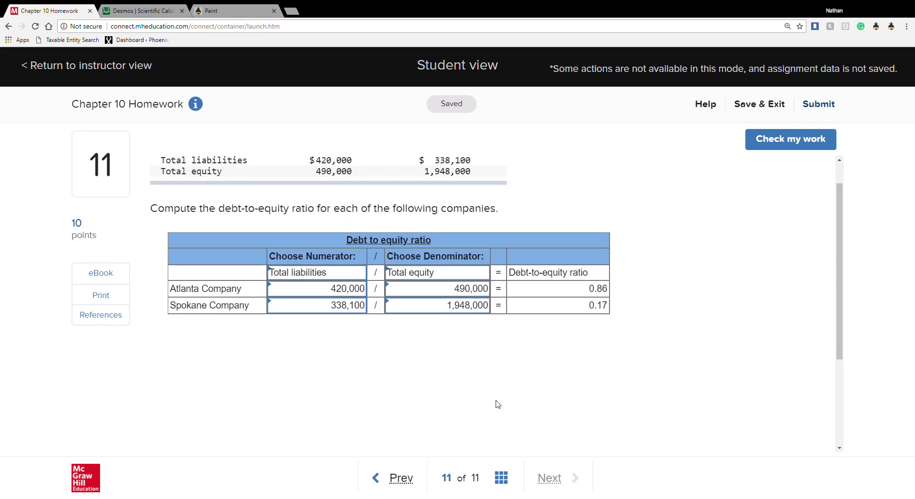
scroll(498, 404, "down", 2)
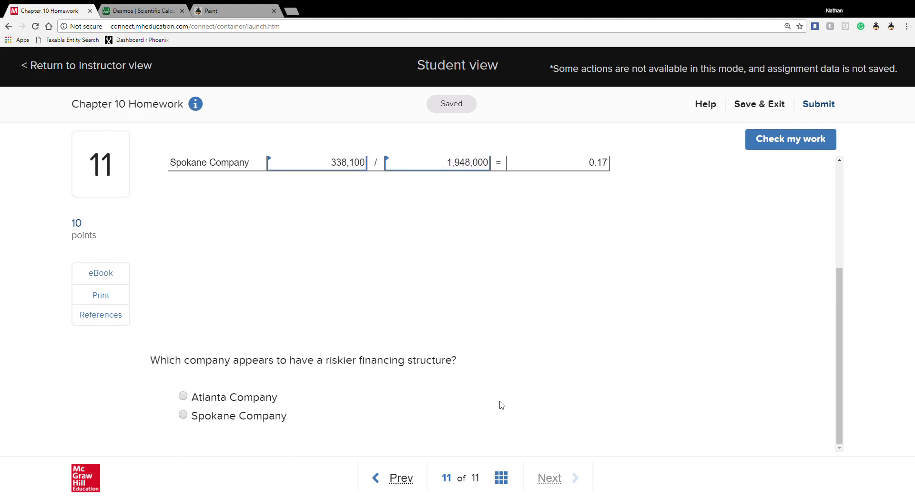
scroll(500, 405, "up", 4)
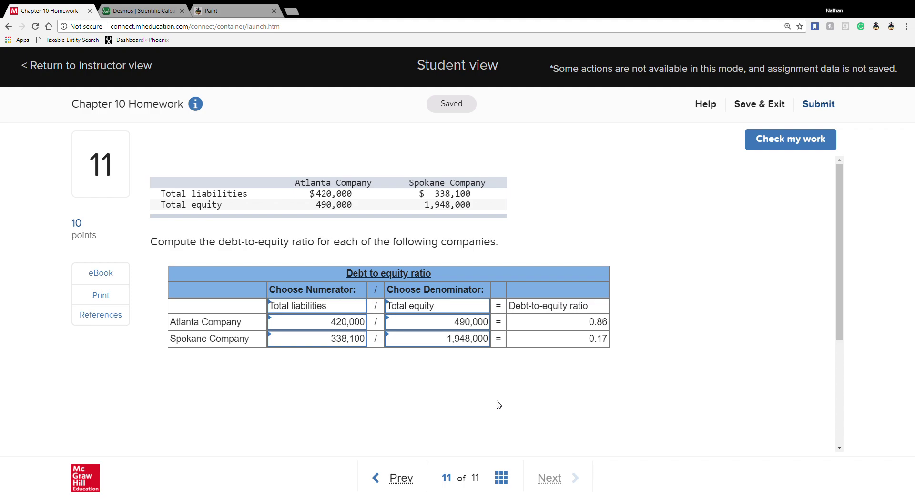
Step: Mark Atlanta Company as riskier and check the debt-to-equity table is fully correct
scroll(496, 404, "down", 4)
left_click(182, 397)
scroll(323, 402, "up", 3)
left_click(781, 148)
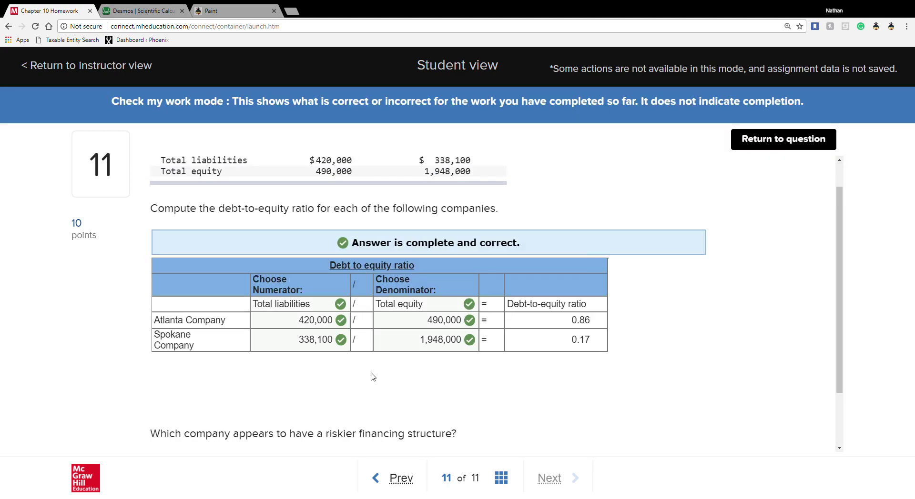
scroll(373, 377, "down", 2)
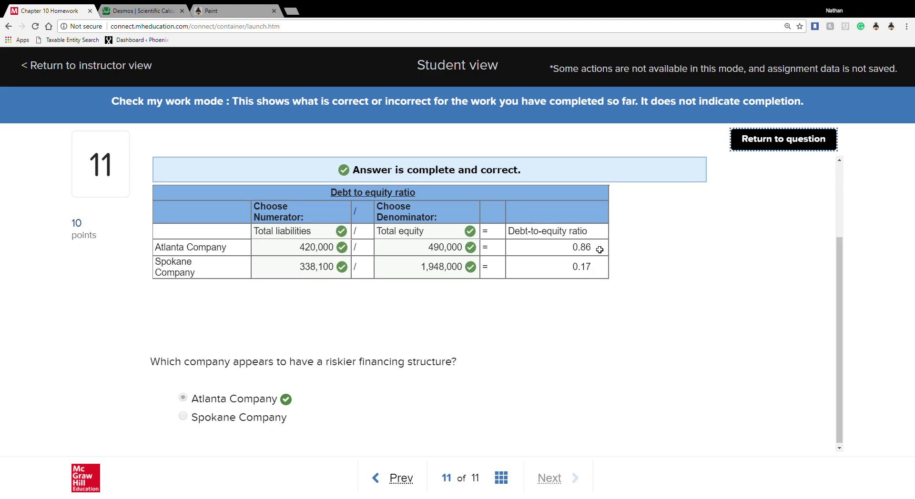